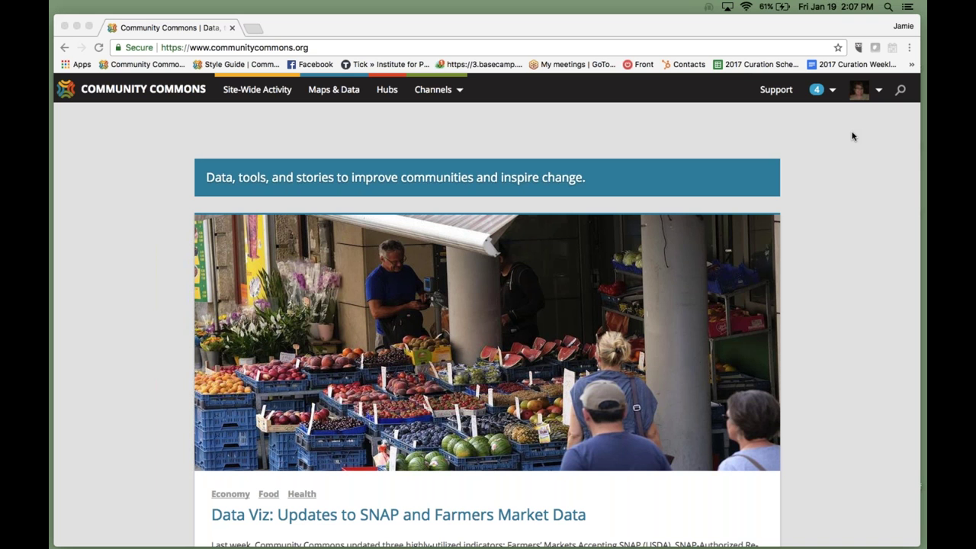
- Open the SNAP and Farmers Market Data article from the home page feed
{"action": "scroll", "coordinate": [852, 136], "scroll_direction": "down", "scroll_amount": 3}
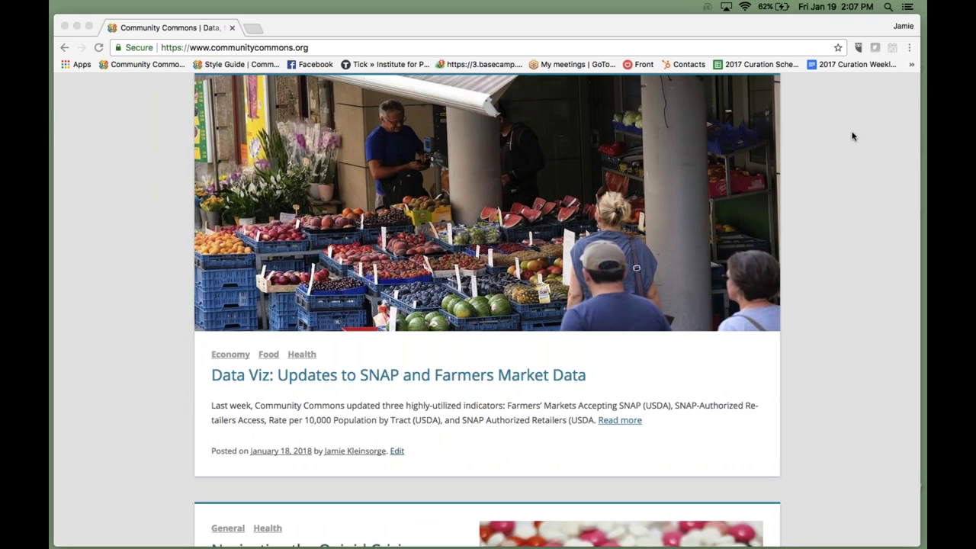
{"action": "scroll", "coordinate": [852, 135], "scroll_direction": "down", "scroll_amount": 1}
{"action": "scroll", "coordinate": [498, 246], "scroll_direction": "down", "scroll_amount": 2}
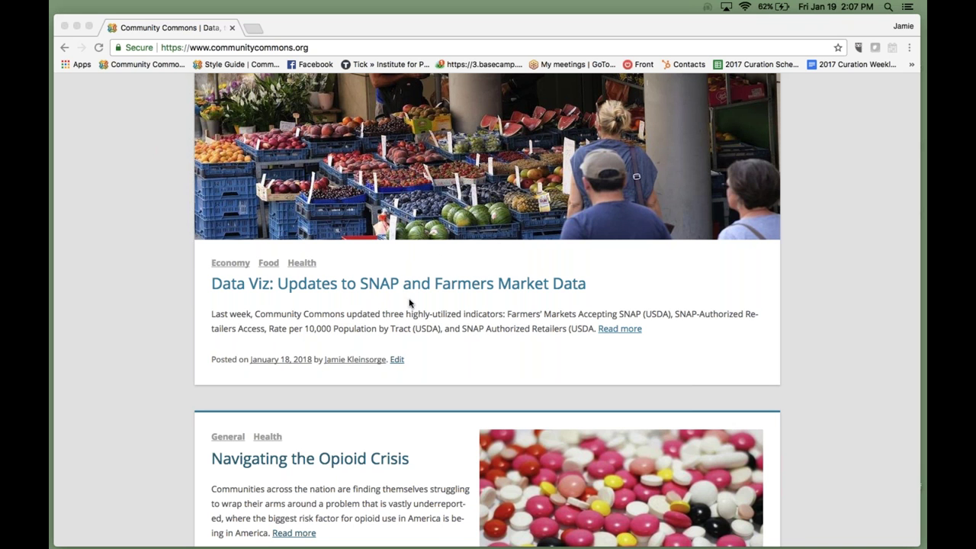
{"action": "scroll", "coordinate": [409, 303], "scroll_direction": "down", "scroll_amount": 5}
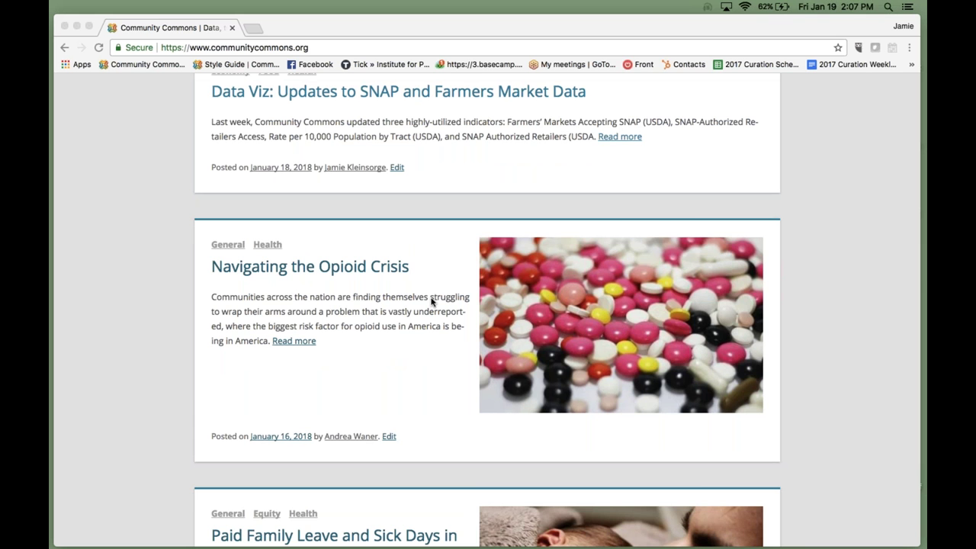
{"action": "scroll", "coordinate": [430, 303], "scroll_direction": "down", "scroll_amount": 7}
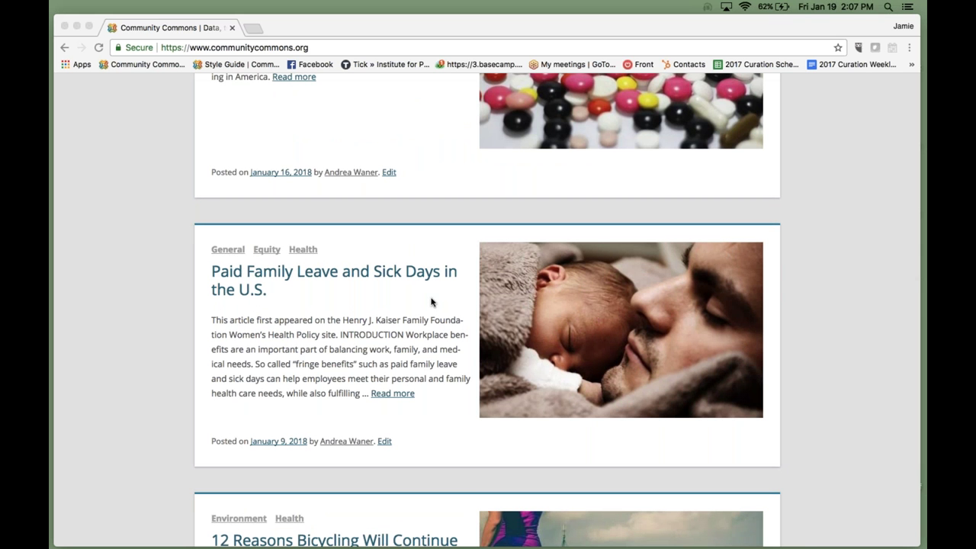
{"action": "scroll", "coordinate": [364, 392], "scroll_direction": "down", "scroll_amount": 3}
{"action": "scroll", "coordinate": [365, 392], "scroll_direction": "down", "scroll_amount": 5}
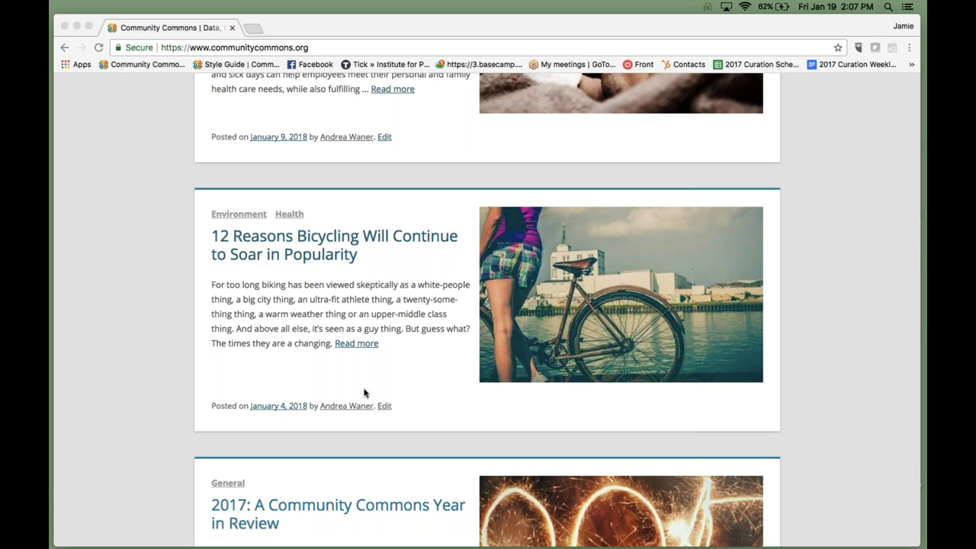
{"action": "scroll", "coordinate": [364, 392], "scroll_direction": "up", "scroll_amount": 15}
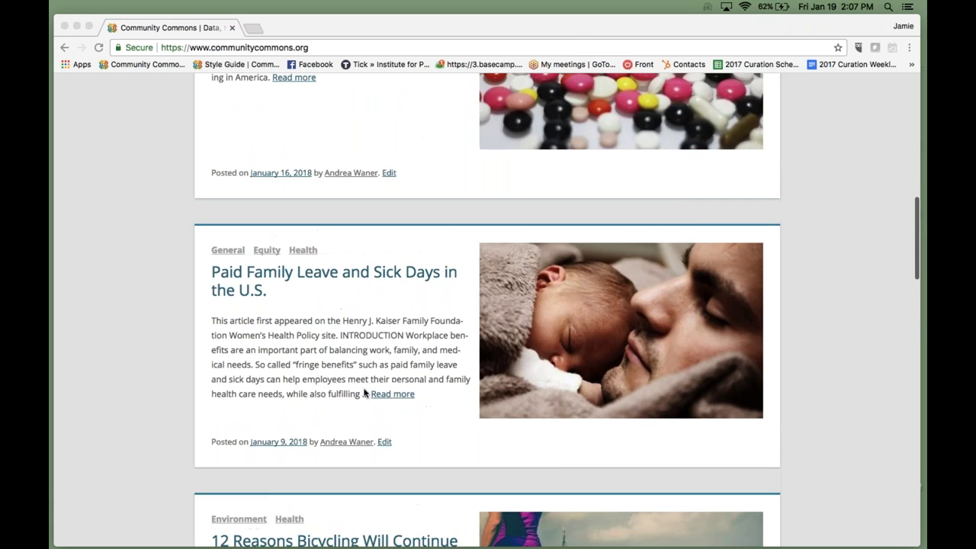
{"action": "scroll", "coordinate": [345, 270], "scroll_direction": "up", "scroll_amount": 3}
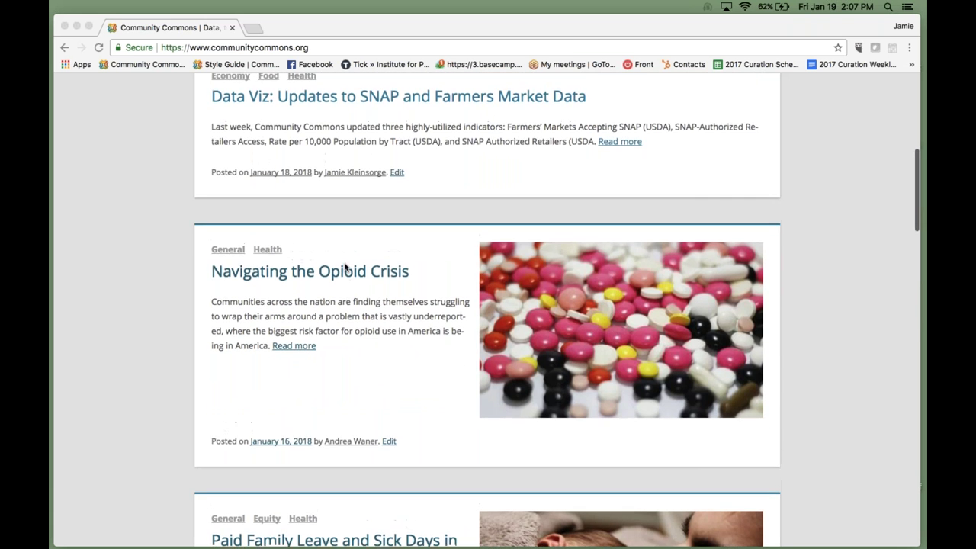
{"action": "left_click", "coordinate": [404, 190]}
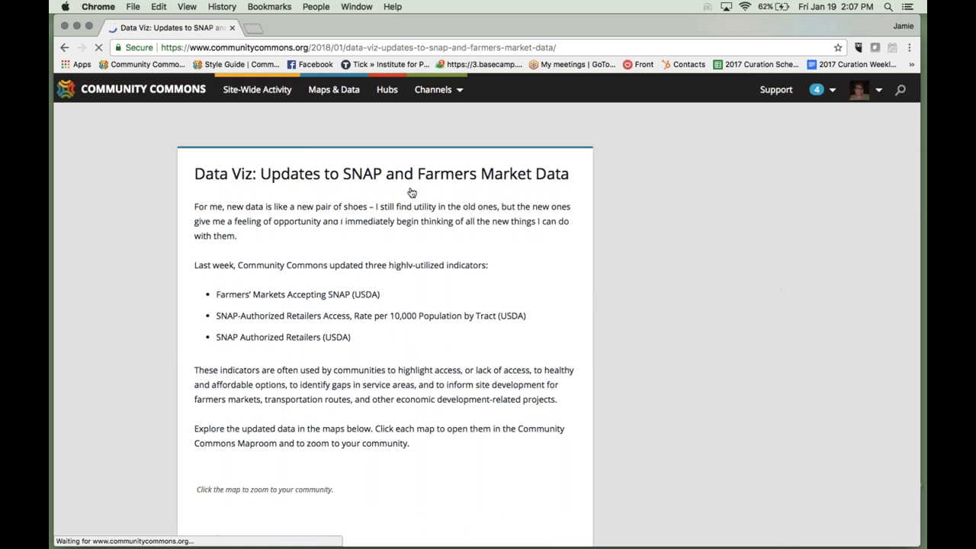
- Open the article's Farmers' Markets Accepting SNAP map in a new map viewer tab
{"action": "scroll", "coordinate": [404, 464], "scroll_direction": "down", "scroll_amount": 9}
{"action": "scroll", "coordinate": [488, 305], "scroll_direction": "down", "scroll_amount": 3}
{"action": "scroll", "coordinate": [488, 305], "scroll_direction": "up", "scroll_amount": 2}
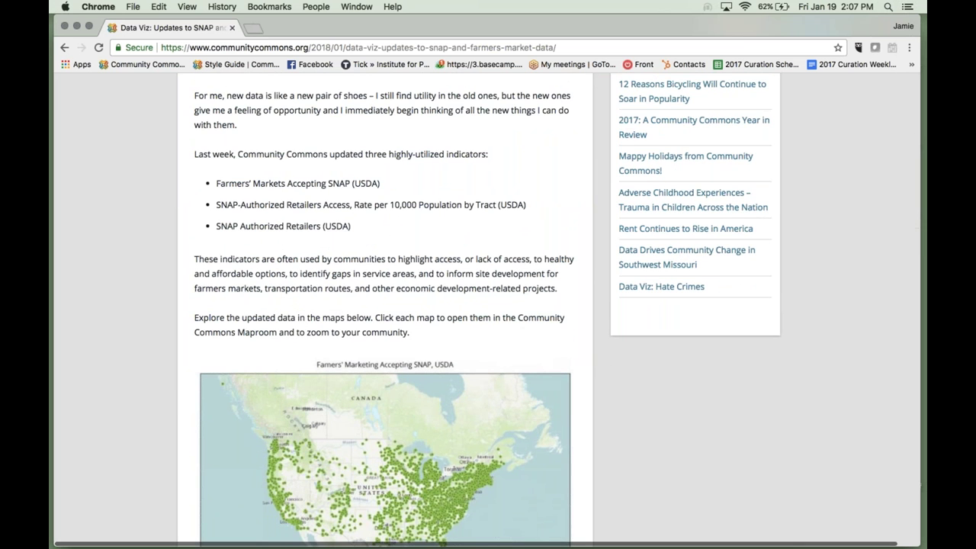
{"action": "scroll", "coordinate": [414, 335], "scroll_direction": "down", "scroll_amount": 4}
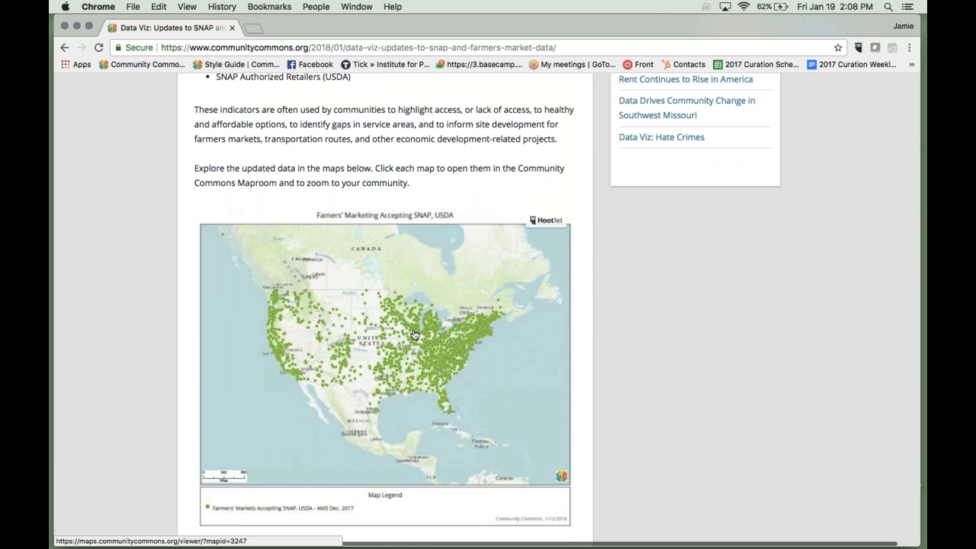
{"action": "left_click", "coordinate": [414, 335]}
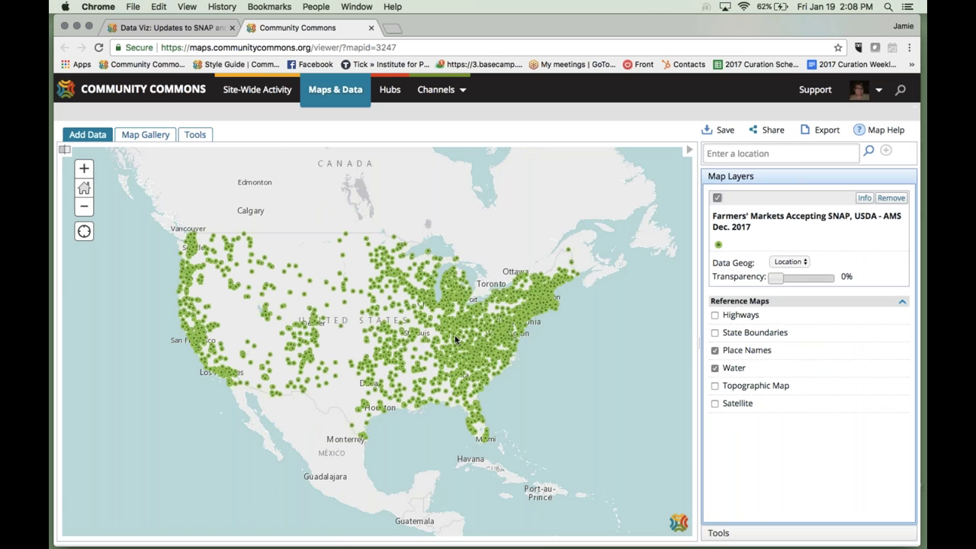
- Return to the first tab and go back to the Community Commons home page
{"action": "left_click", "coordinate": [195, 27]}
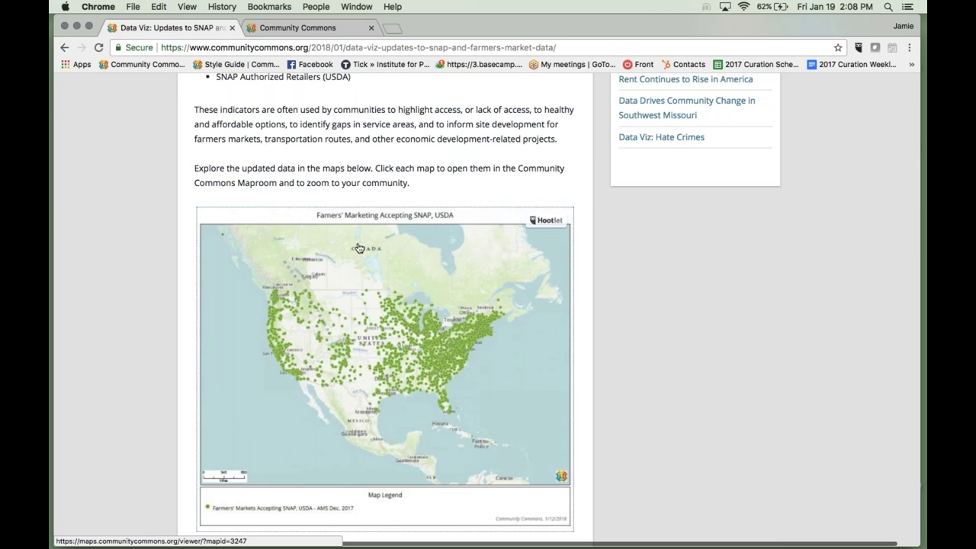
{"action": "scroll", "coordinate": [358, 248], "scroll_direction": "up", "scroll_amount": 5}
{"action": "scroll", "coordinate": [358, 248], "scroll_direction": "up", "scroll_amount": 2}
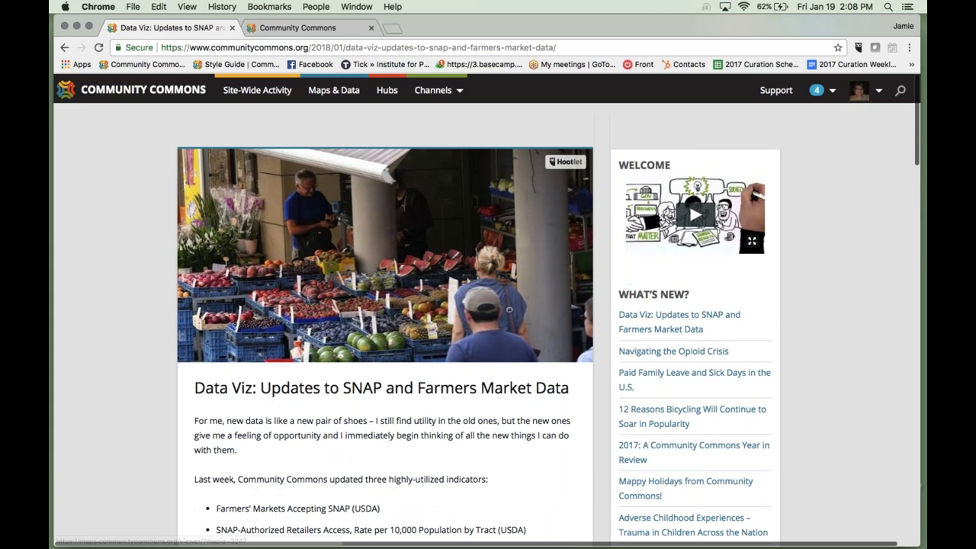
{"action": "left_click", "coordinate": [157, 86]}
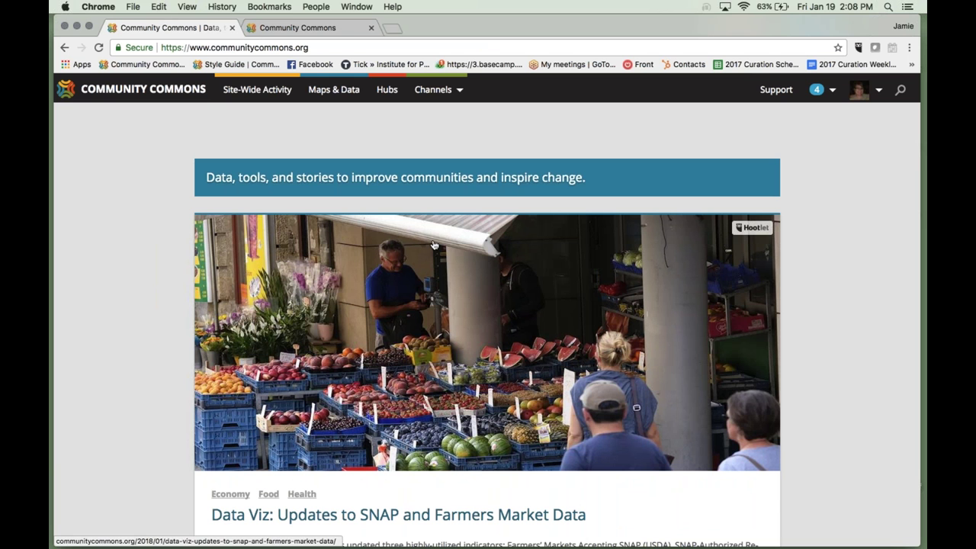
- Go to Maps & Data and start a new map, bringing up the Add Data Layers search
{"action": "mouse_move", "coordinate": [445, 90]}
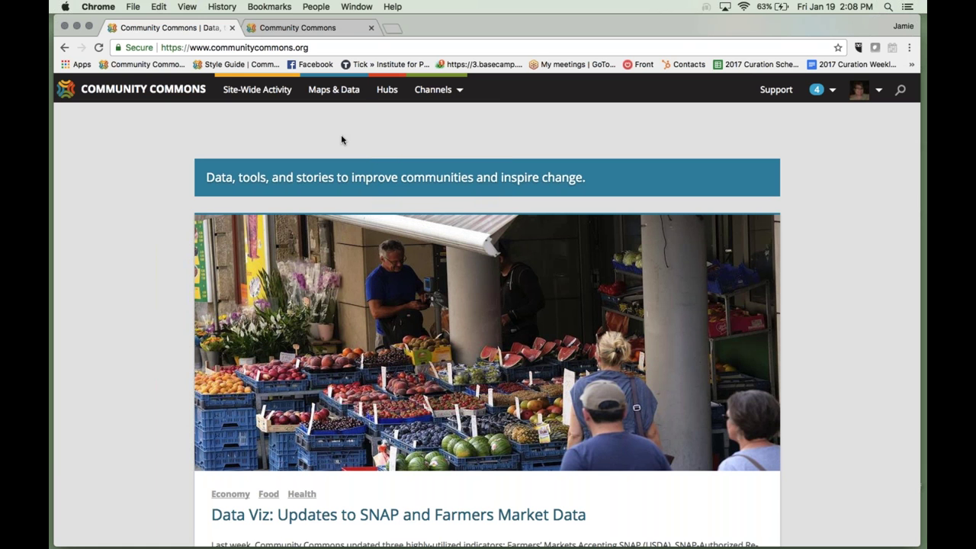
{"action": "left_click", "coordinate": [335, 92]}
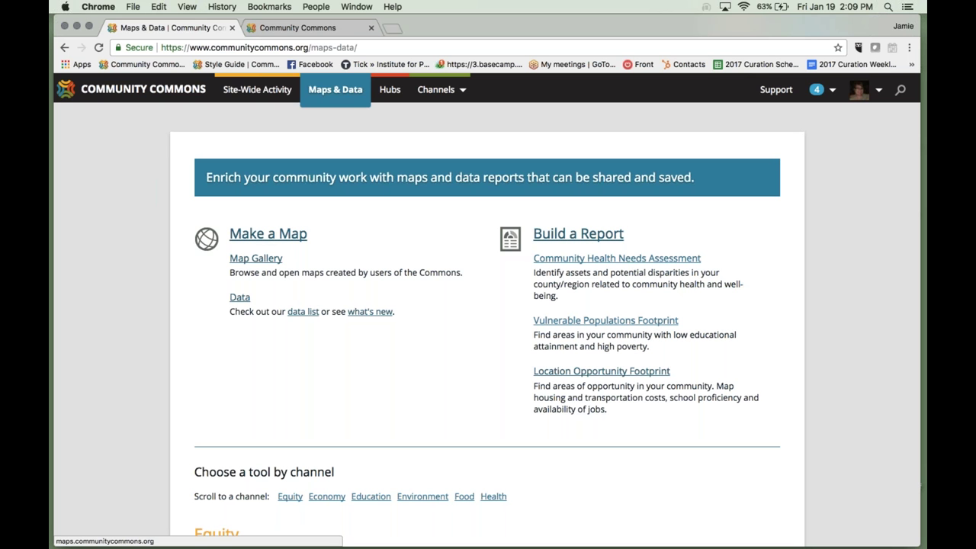
{"action": "left_click", "coordinate": [252, 239]}
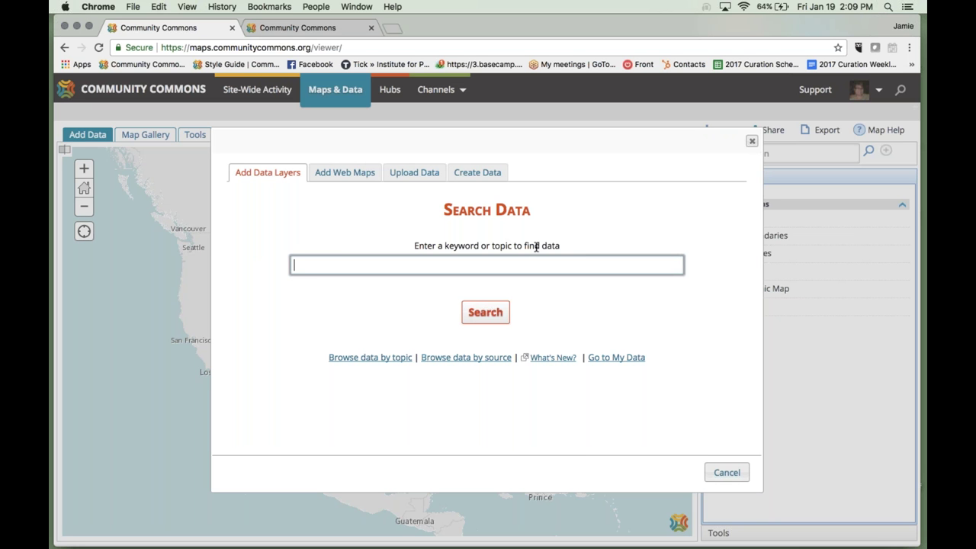
{"action": "type", "text": "asian"}
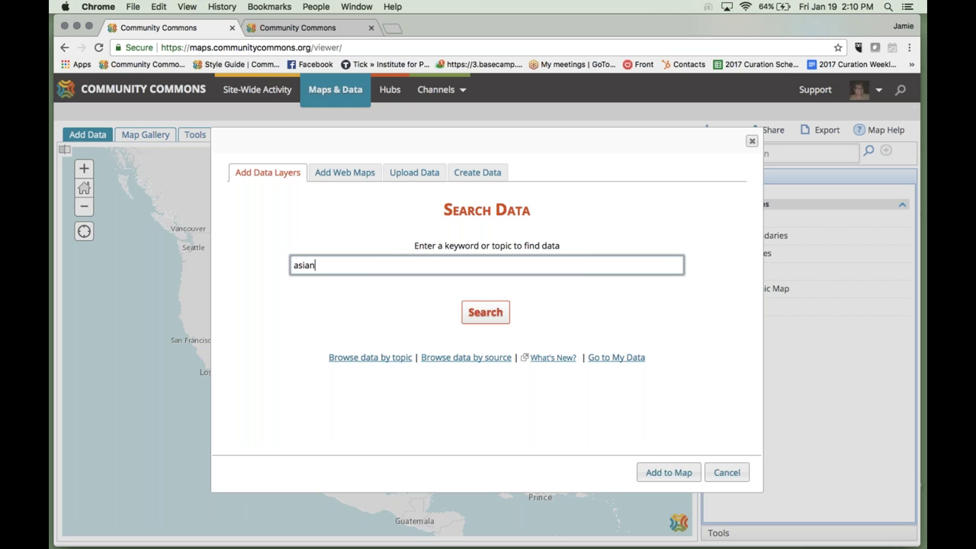
{"action": "key", "text": "Return"}
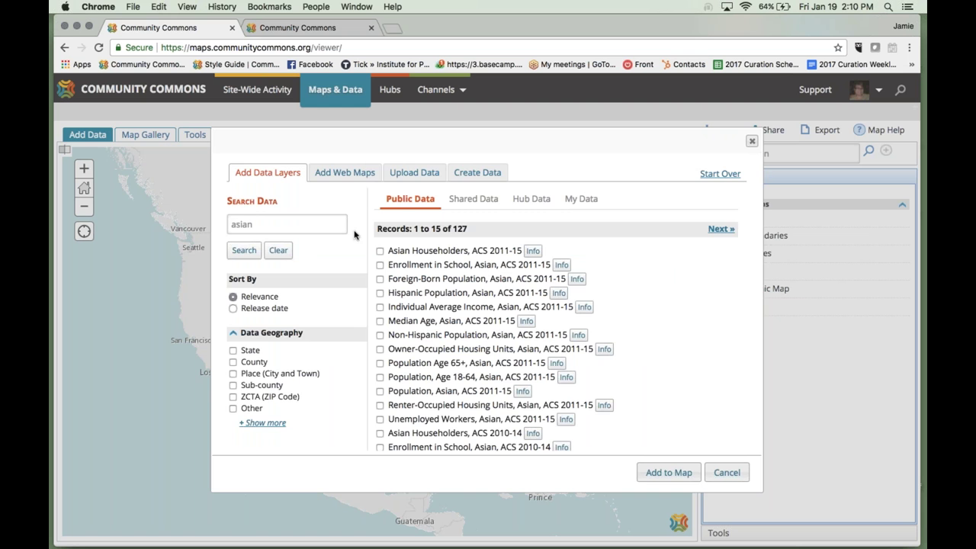
{"action": "scroll", "coordinate": [446, 296], "scroll_direction": "down", "scroll_amount": 1}
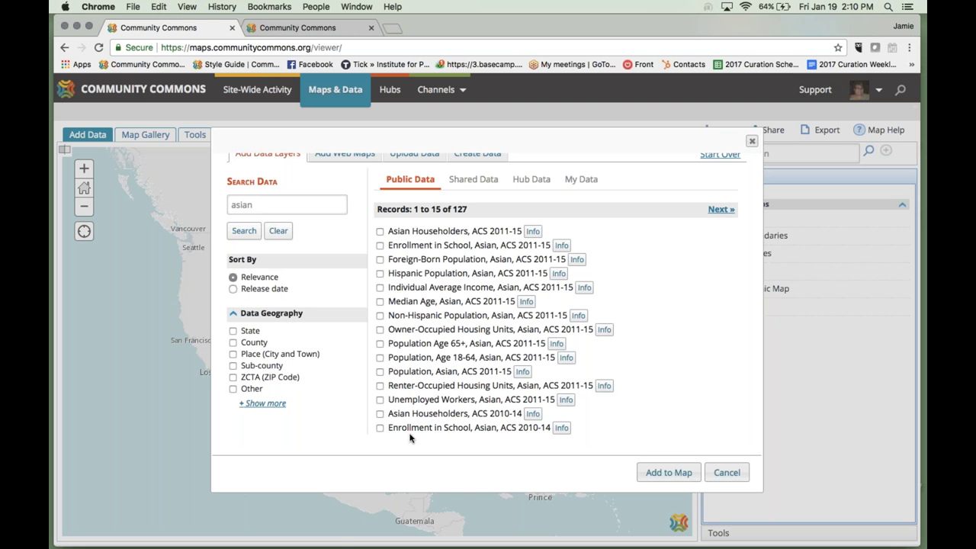
{"action": "left_click", "coordinate": [722, 208]}
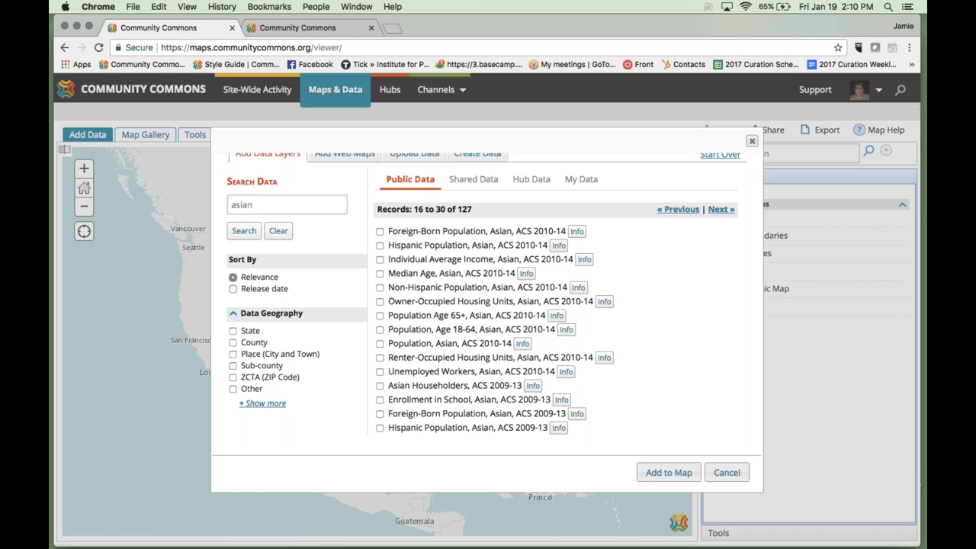
{"action": "left_click_drag", "start_coordinate": [456, 209], "coordinate": [472, 209]}
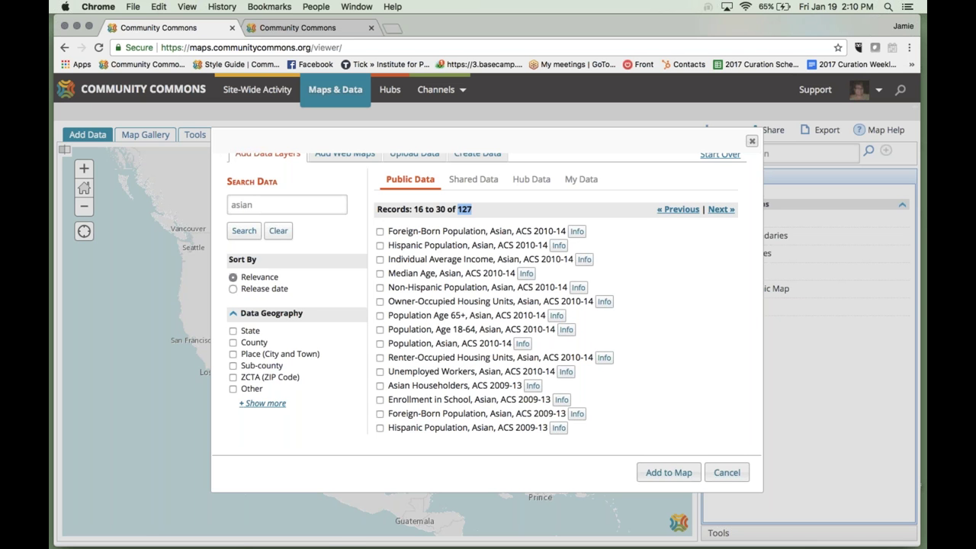
{"action": "left_click", "coordinate": [721, 210]}
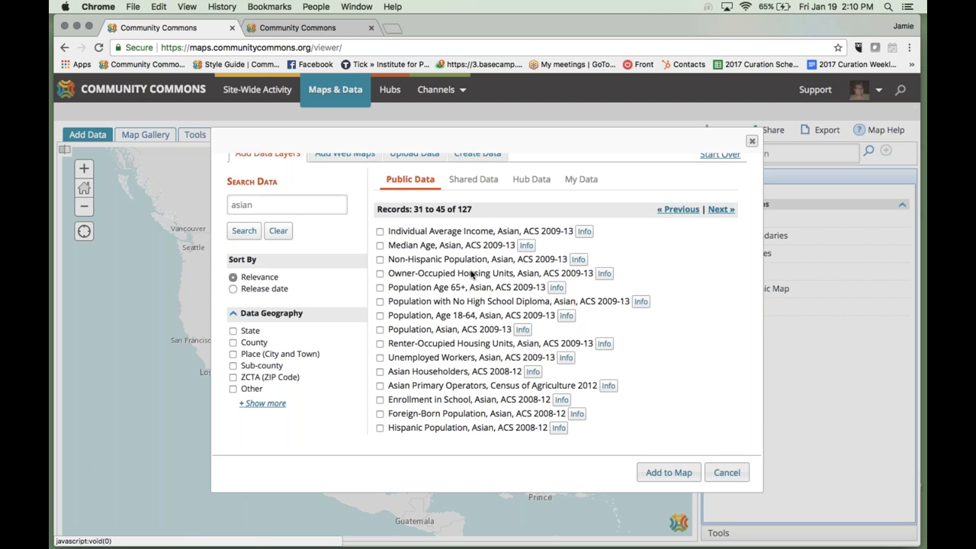
{"action": "scroll", "coordinate": [469, 276], "scroll_direction": "up", "scroll_amount": 1}
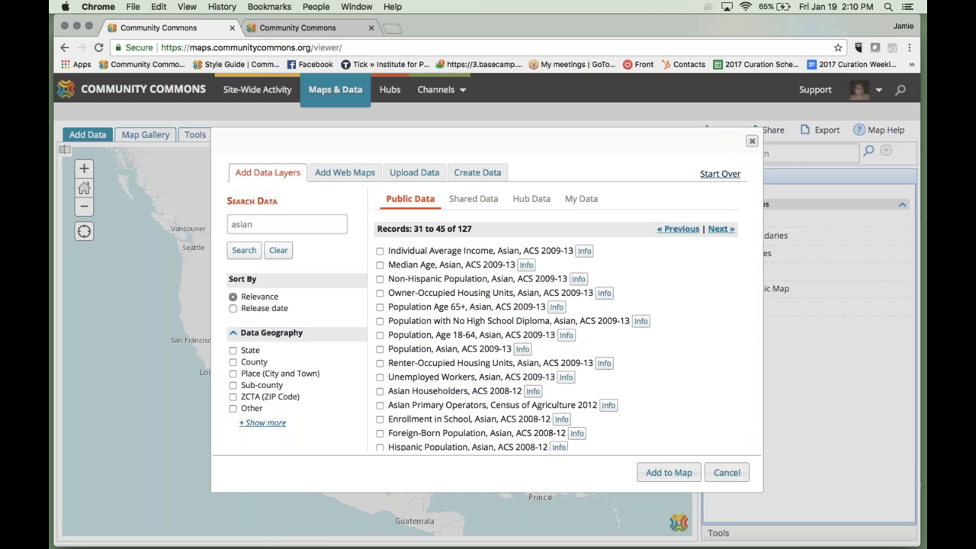
{"action": "left_click", "coordinate": [720, 174]}
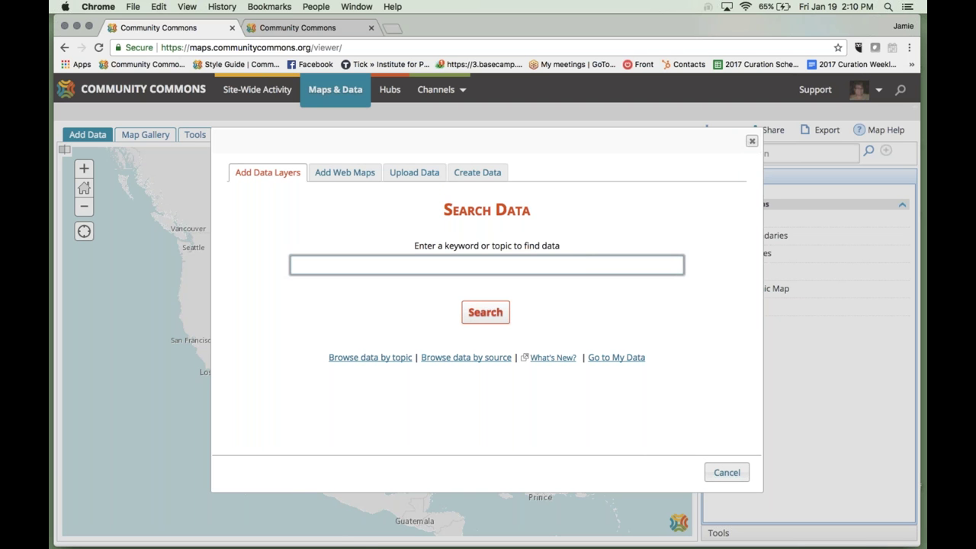
- Browse data by topic and expand the Health, Health Outcomes and Cancer categories
{"action": "left_click", "coordinate": [367, 360]}
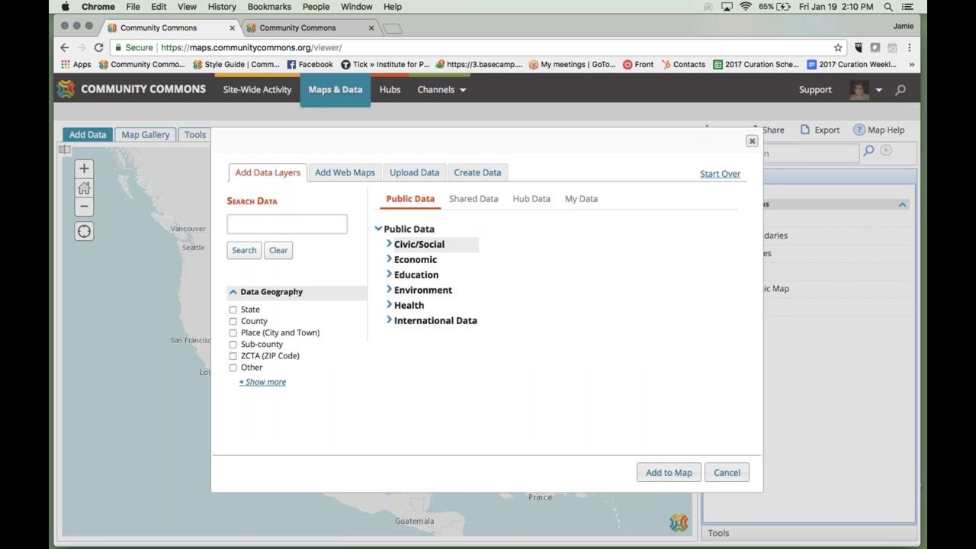
{"action": "left_click", "coordinate": [515, 306]}
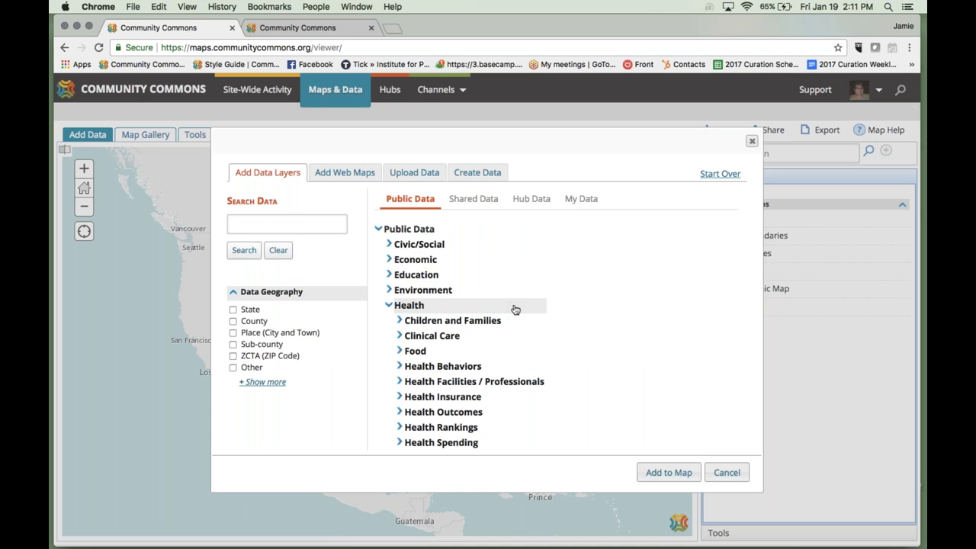
{"action": "scroll", "coordinate": [515, 309], "scroll_direction": "down", "scroll_amount": 2}
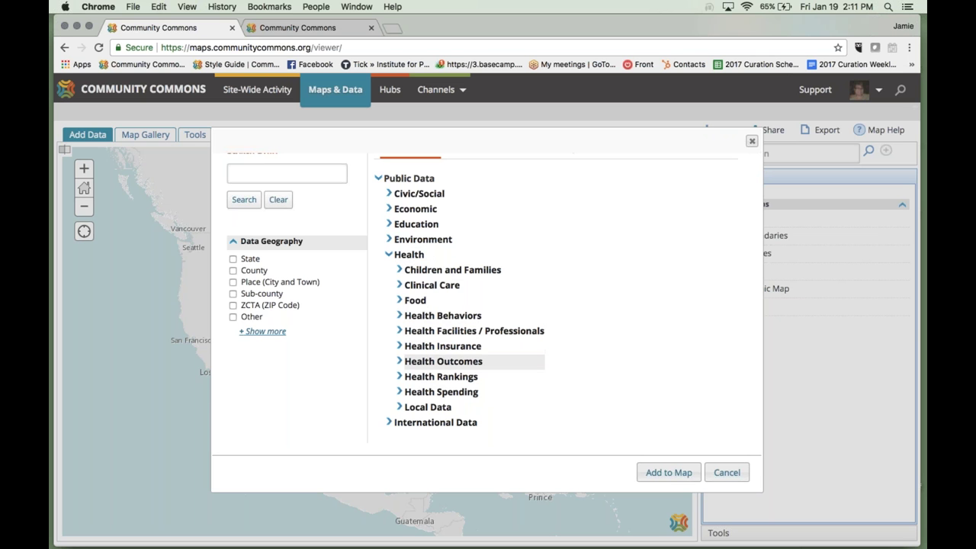
{"action": "left_click", "coordinate": [465, 362]}
{"action": "scroll", "coordinate": [503, 366], "scroll_direction": "down", "scroll_amount": 2}
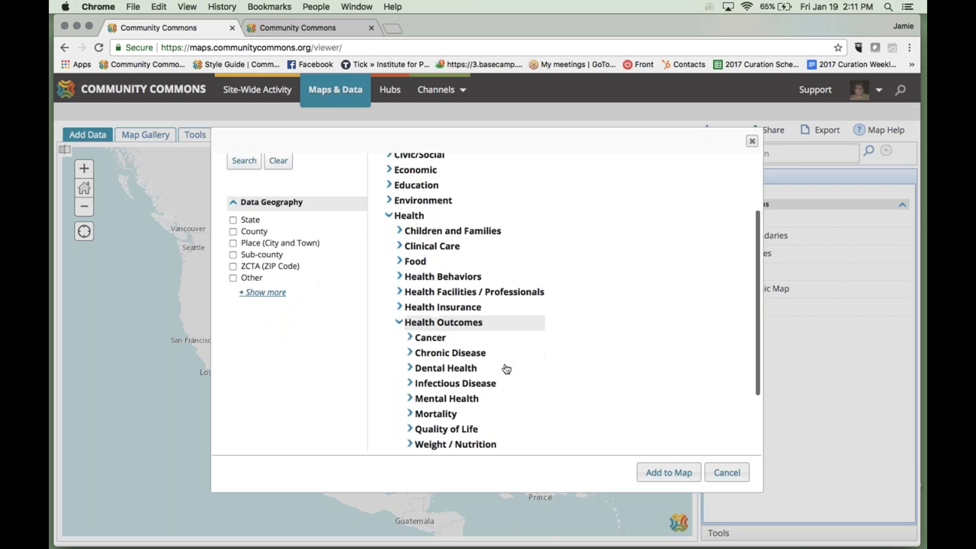
{"action": "left_click", "coordinate": [430, 328]}
{"action": "scroll", "coordinate": [480, 340], "scroll_direction": "down", "scroll_amount": 3}
{"action": "scroll", "coordinate": [484, 343], "scroll_direction": "down", "scroll_amount": 2}
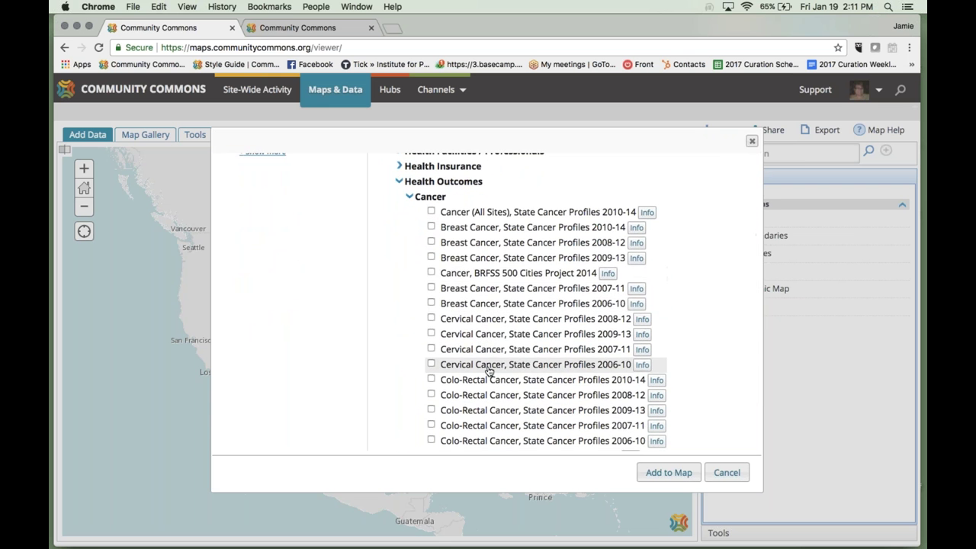
{"action": "scroll", "coordinate": [489, 388], "scroll_direction": "down", "scroll_amount": 8}
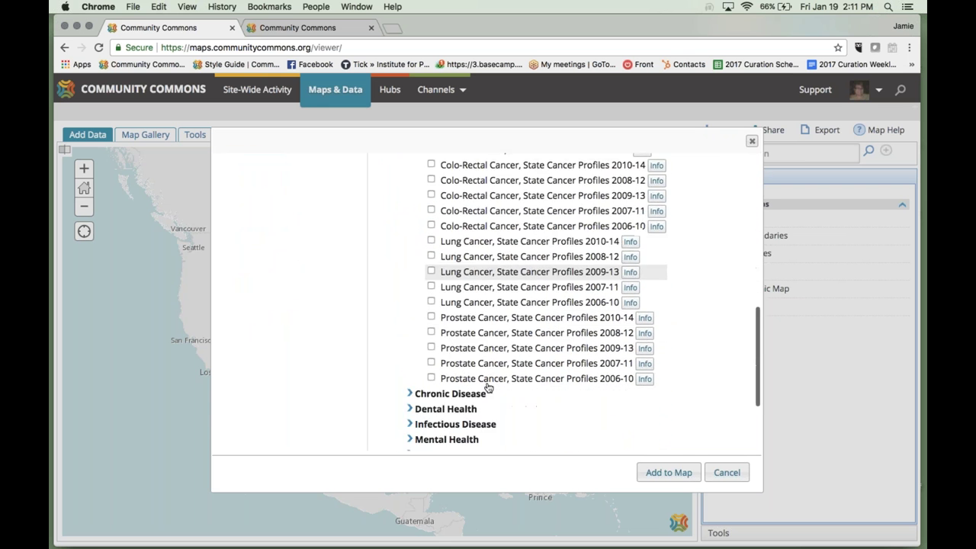
{"action": "scroll", "coordinate": [488, 387], "scroll_direction": "down", "scroll_amount": 4}
- Expand the Mortality, Infant Mortality and Life Expectancy dataset groups
{"action": "left_click", "coordinate": [484, 342]}
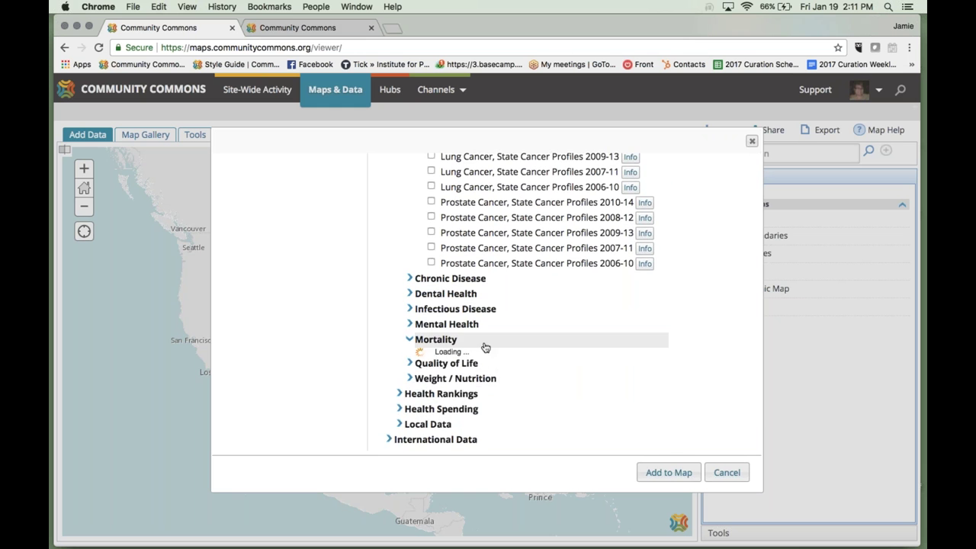
{"action": "scroll", "coordinate": [483, 335], "scroll_direction": "down", "scroll_amount": 2}
{"action": "left_click", "coordinate": [479, 311]}
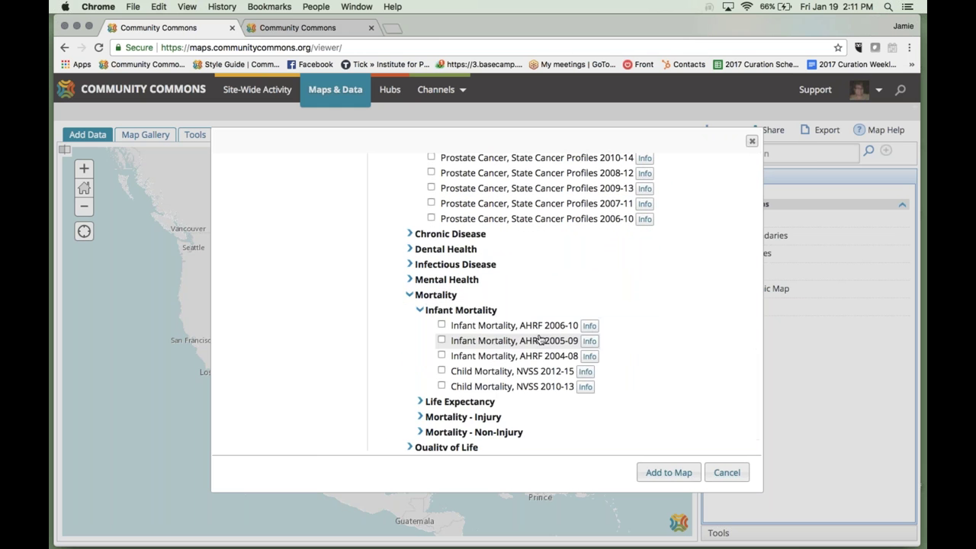
{"action": "left_click", "coordinate": [421, 401]}
{"action": "scroll", "coordinate": [523, 406], "scroll_direction": "down", "scroll_amount": 2}
{"action": "scroll", "coordinate": [522, 406], "scroll_direction": "down", "scroll_amount": 2}
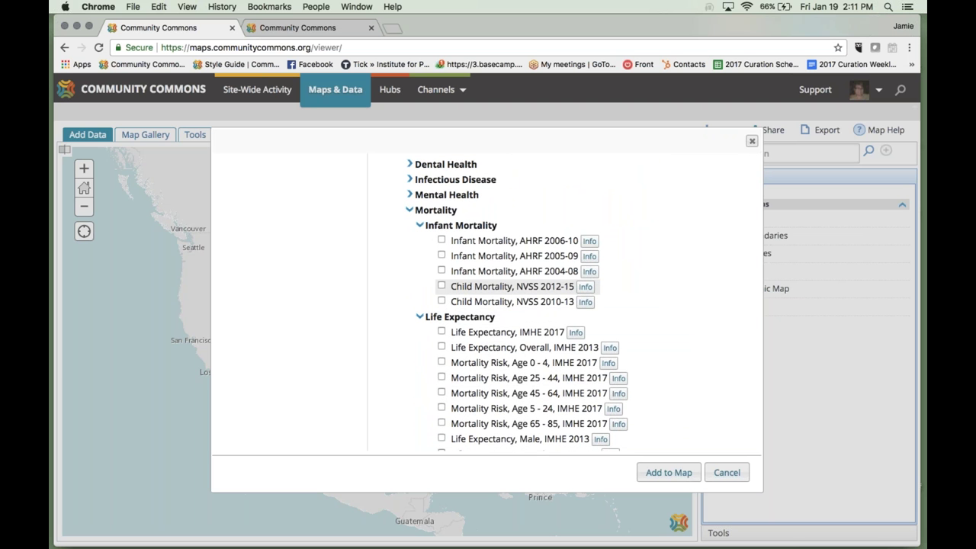
- Reset the data search with Start Over and switch to browsing the catalogue by source
{"action": "scroll", "coordinate": [503, 286], "scroll_direction": "up", "scroll_amount": 1}
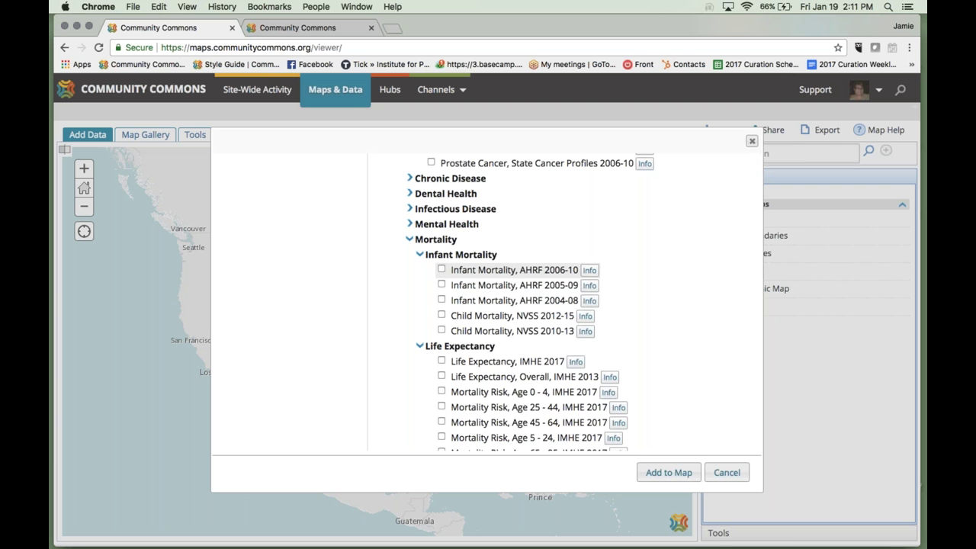
{"action": "scroll", "coordinate": [457, 290], "scroll_direction": "up", "scroll_amount": 12}
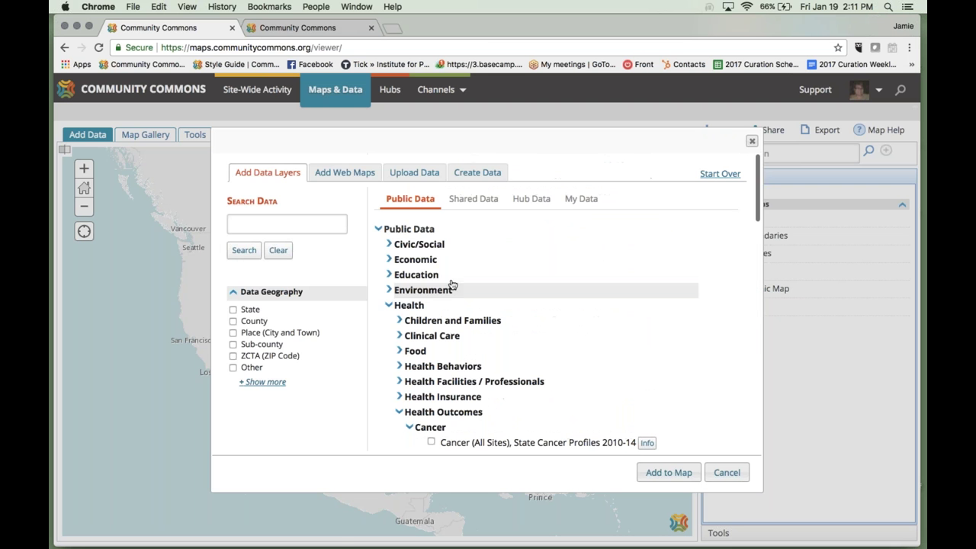
{"action": "left_click", "coordinate": [703, 174]}
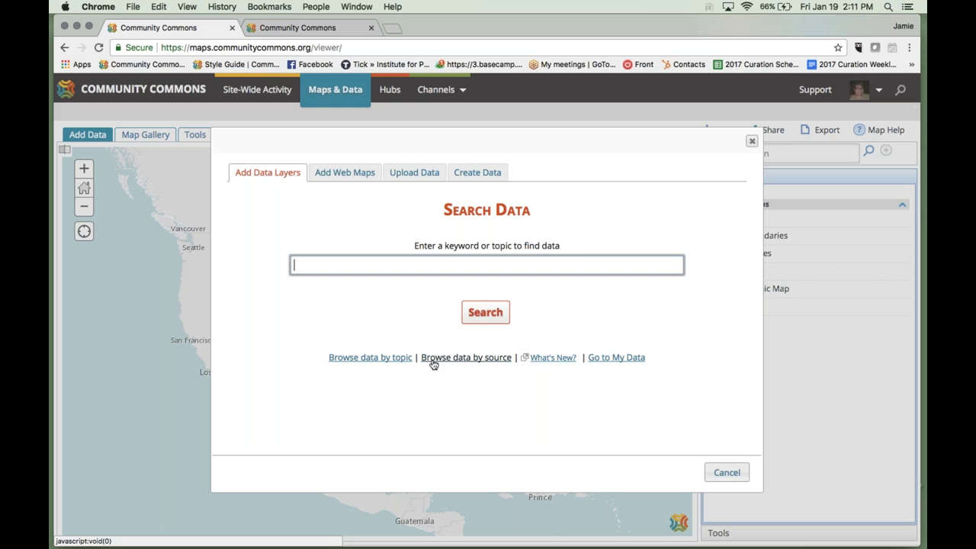
{"action": "left_click", "coordinate": [476, 360]}
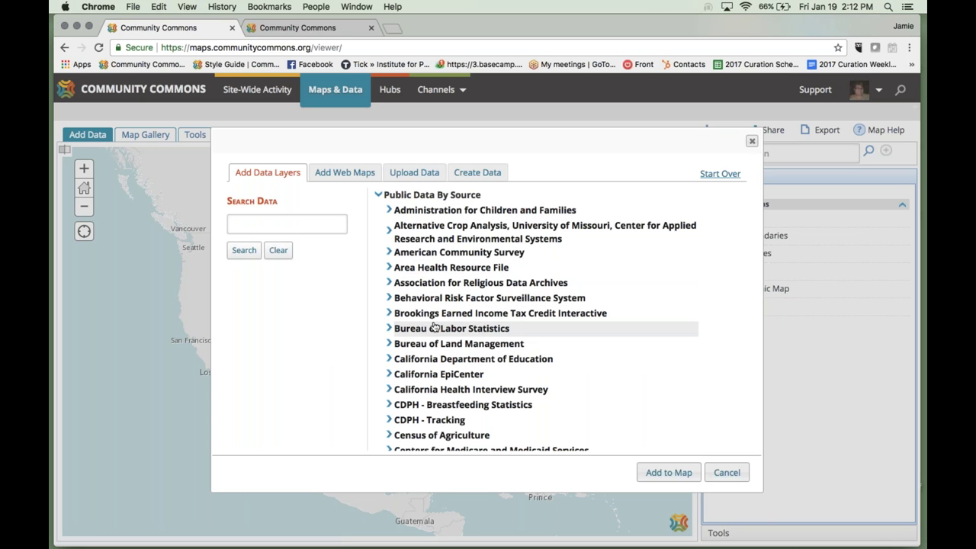
- Scroll the source list to Nielsen SiteReports, expand its five 2014 expenditure layers, then Start Over
{"action": "scroll", "coordinate": [434, 326], "scroll_direction": "down", "scroll_amount": 10}
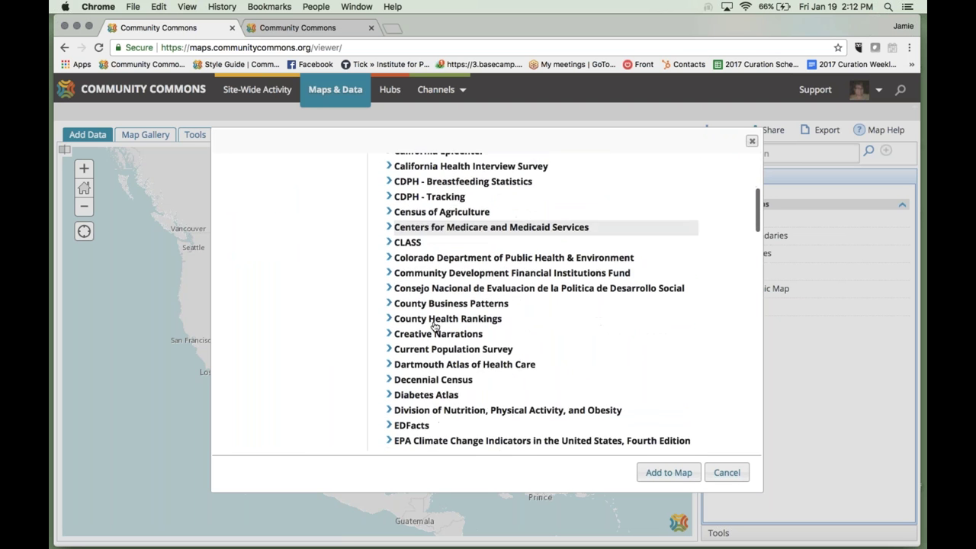
{"action": "scroll", "coordinate": [434, 327], "scroll_direction": "down", "scroll_amount": 1}
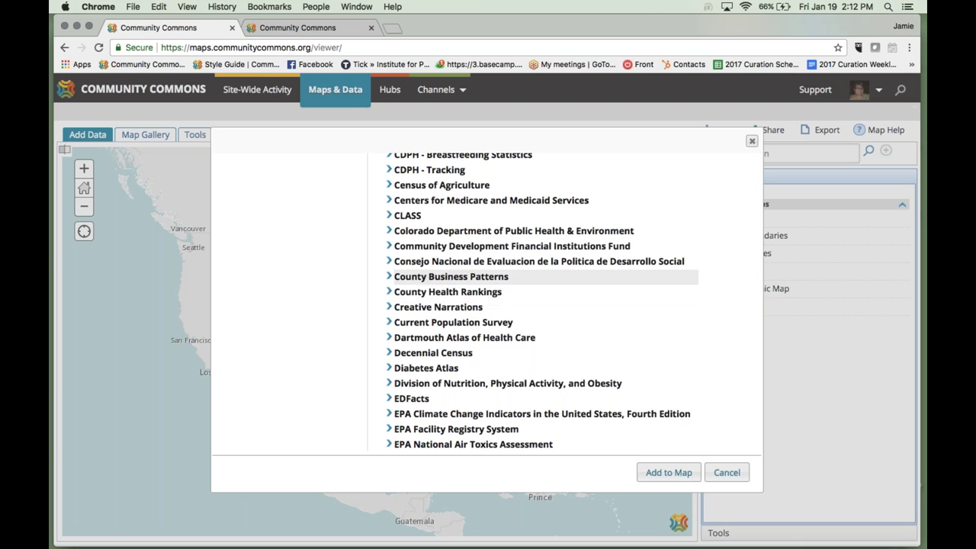
{"action": "scroll", "coordinate": [471, 319], "scroll_direction": "down", "scroll_amount": 10}
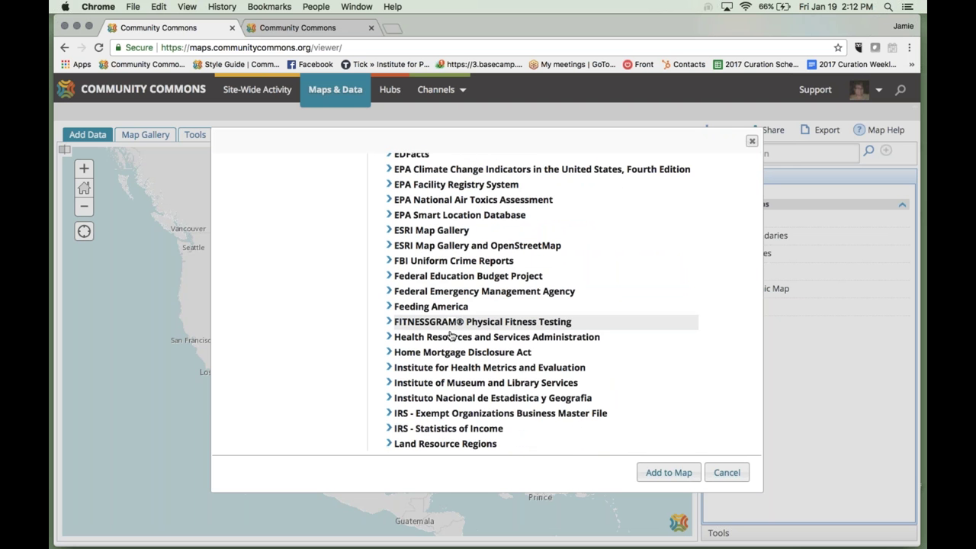
{"action": "scroll", "coordinate": [447, 421], "scroll_direction": "down", "scroll_amount": 1}
{"action": "scroll", "coordinate": [447, 421], "scroll_direction": "down", "scroll_amount": 5}
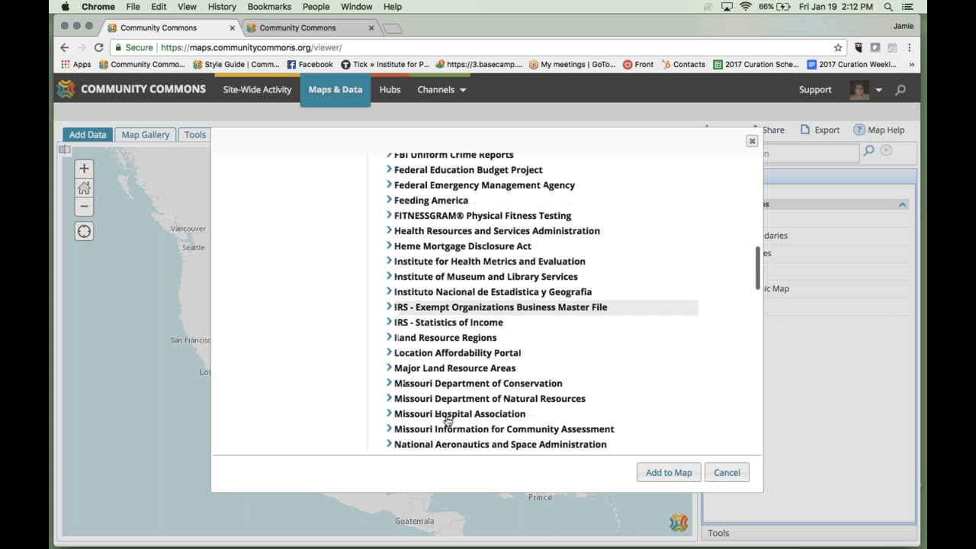
{"action": "scroll", "coordinate": [456, 392], "scroll_direction": "down", "scroll_amount": 10}
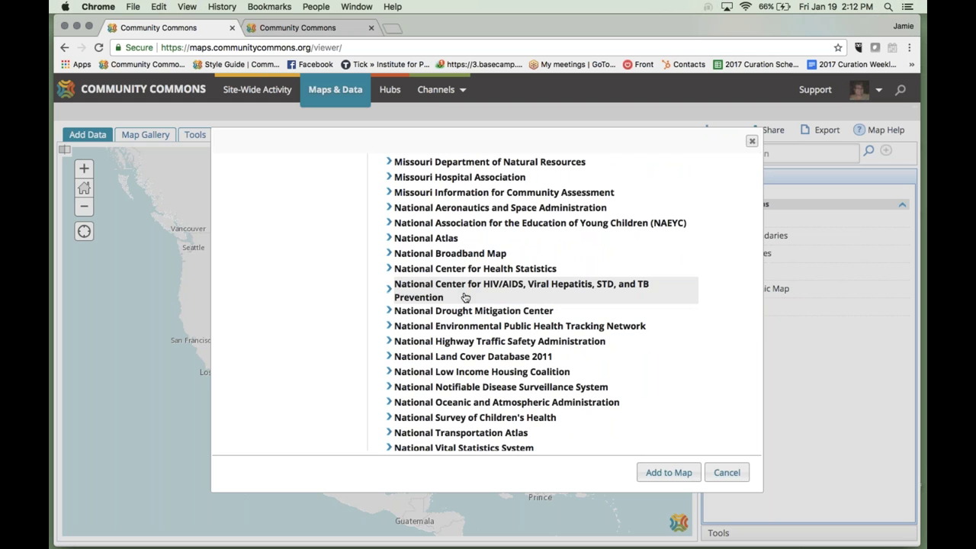
{"action": "scroll", "coordinate": [461, 298], "scroll_direction": "down", "scroll_amount": 6}
{"action": "scroll", "coordinate": [465, 296], "scroll_direction": "down", "scroll_amount": 3}
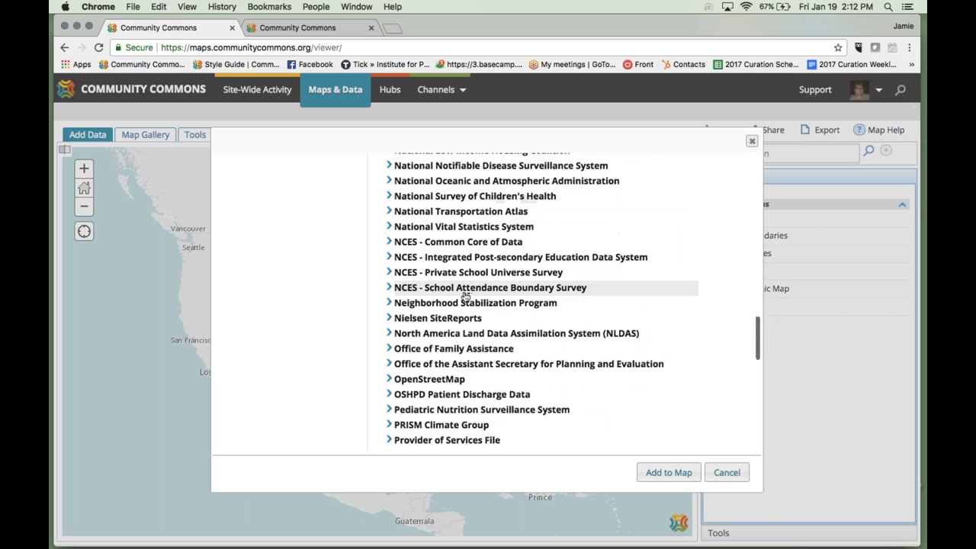
{"action": "left_click", "coordinate": [426, 320]}
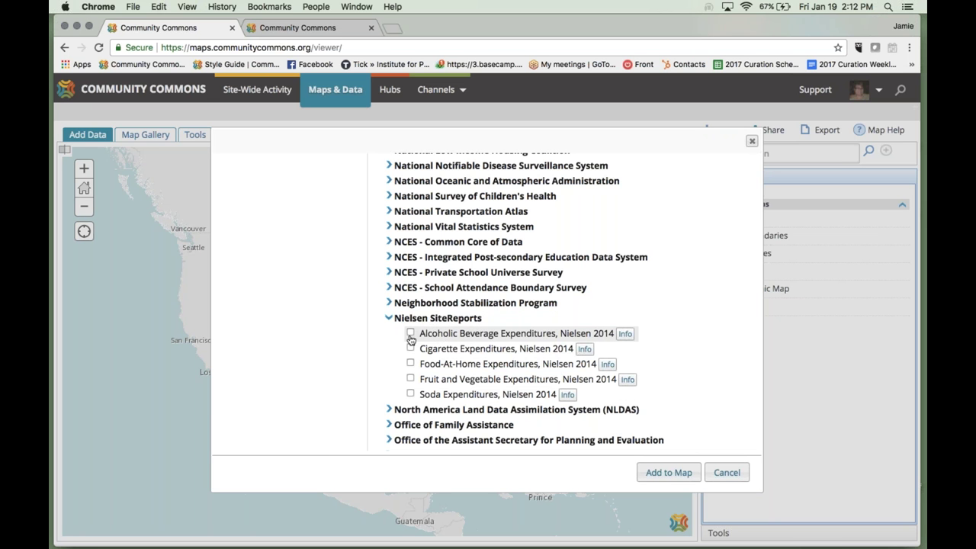
{"action": "scroll", "coordinate": [458, 359], "scroll_direction": "up", "scroll_amount": 15}
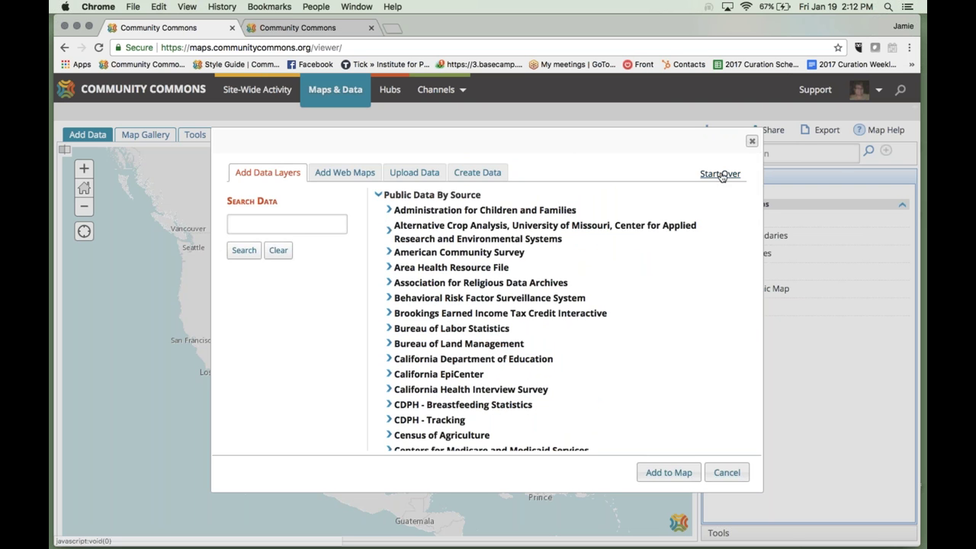
{"action": "left_click", "coordinate": [720, 174]}
- Search the catalogue for 'shortage' and tick the Health Professional Shortage Area - Mental dataset
{"action": "left_click", "coordinate": [415, 267]}
{"action": "type", "text": "health"}
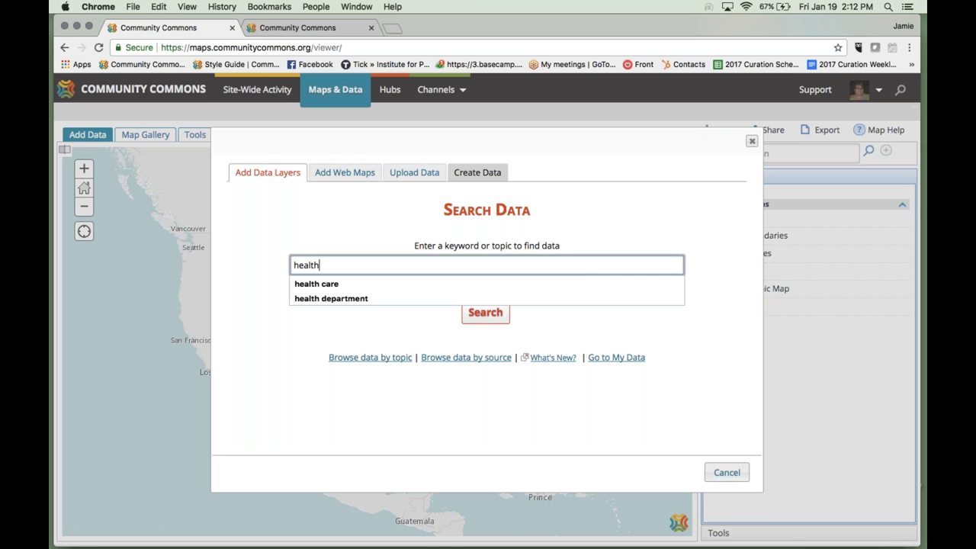
{"action": "key", "text": "BackSpace"}
{"action": "key", "text": "BackSpace"}
{"action": "key", "text": "BackSpace"}
{"action": "key", "text": "BackSpace"}
{"action": "key", "text": "BackSpace"}
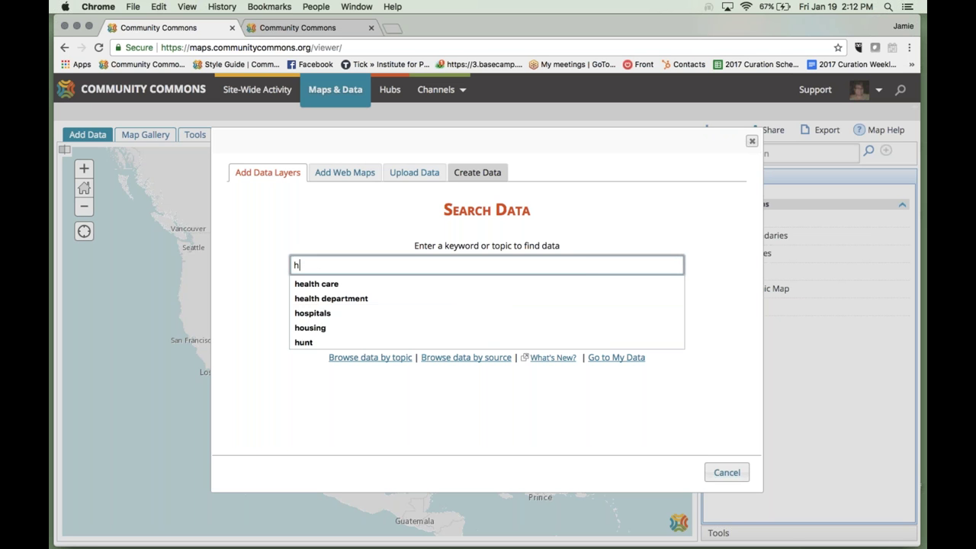
{"action": "type", "text": "shortage"}
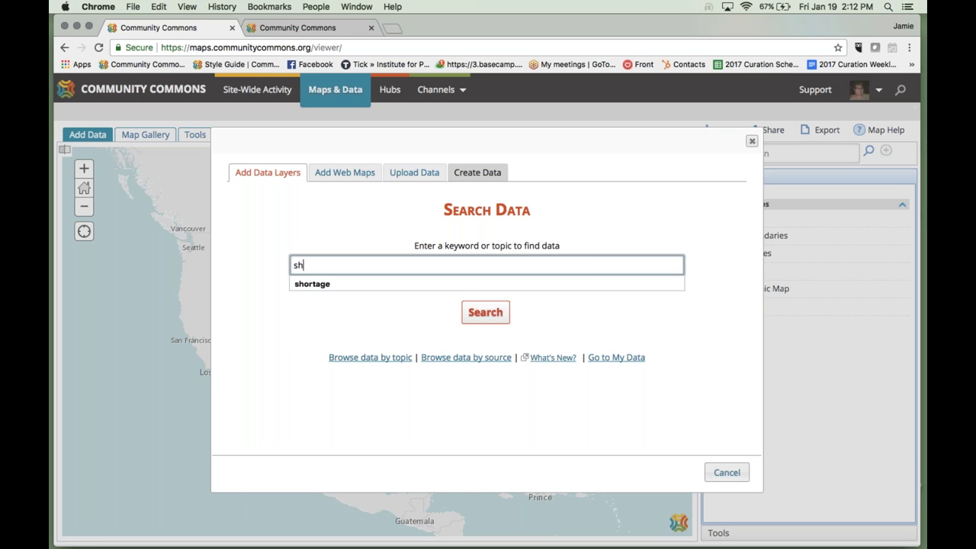
{"action": "key", "text": "Down"}
{"action": "key", "text": "Return"}
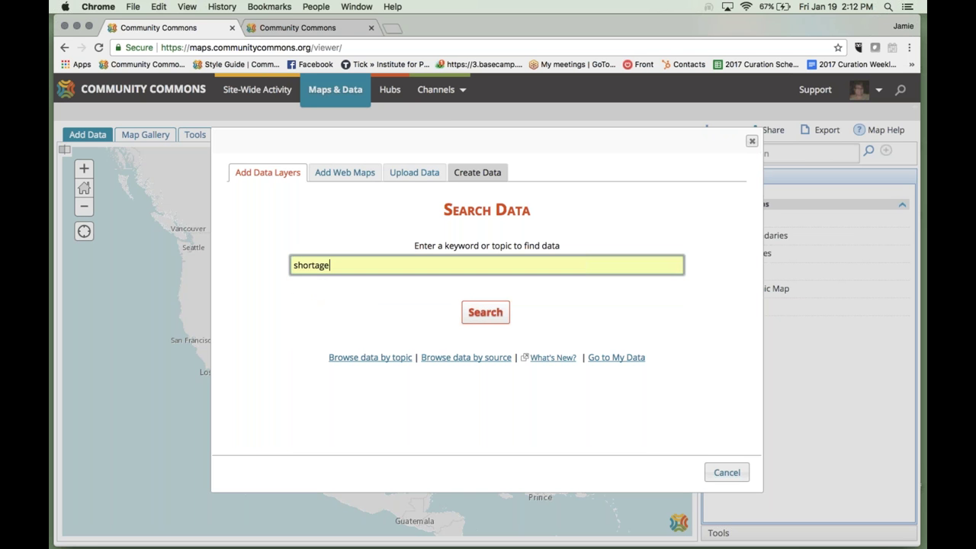
{"action": "left_click", "coordinate": [485, 312]}
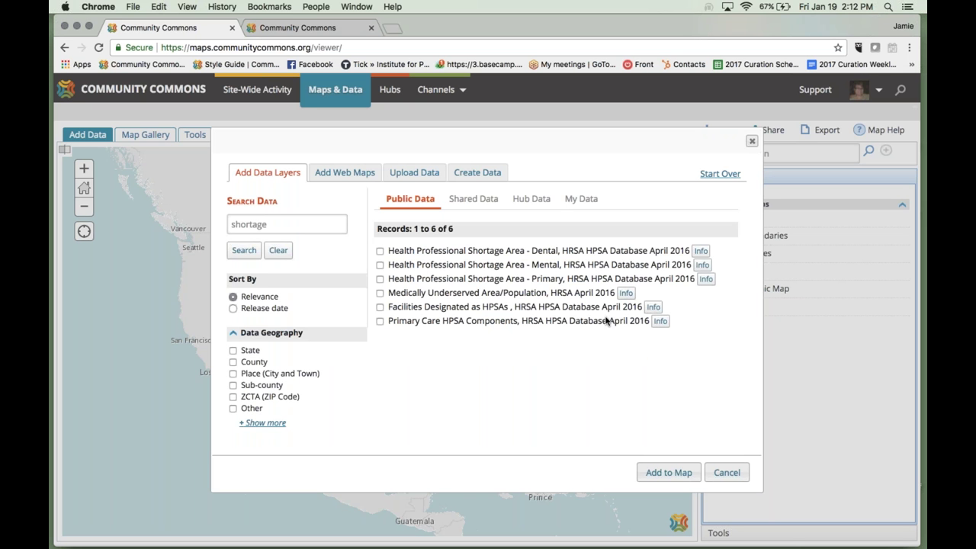
{"action": "double_click", "coordinate": [266, 223]}
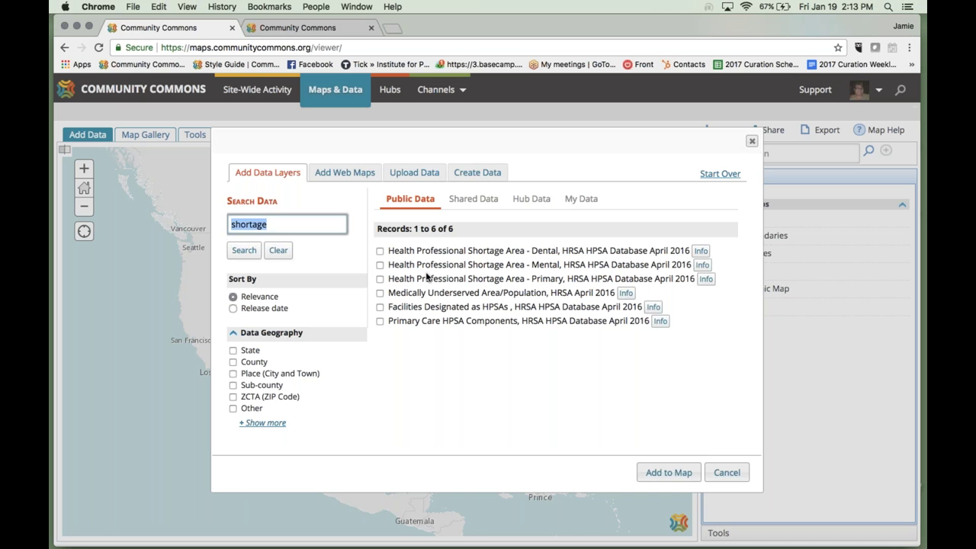
{"action": "left_click", "coordinate": [380, 265]}
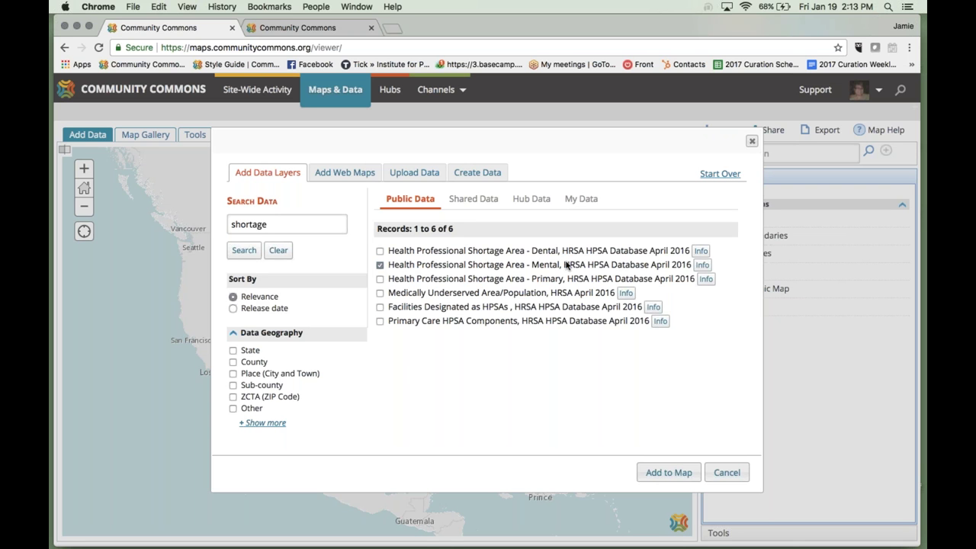
- Add the Health Professional Shortage Area - Mental layer to the map and select the location box
{"action": "left_click", "coordinate": [663, 474]}
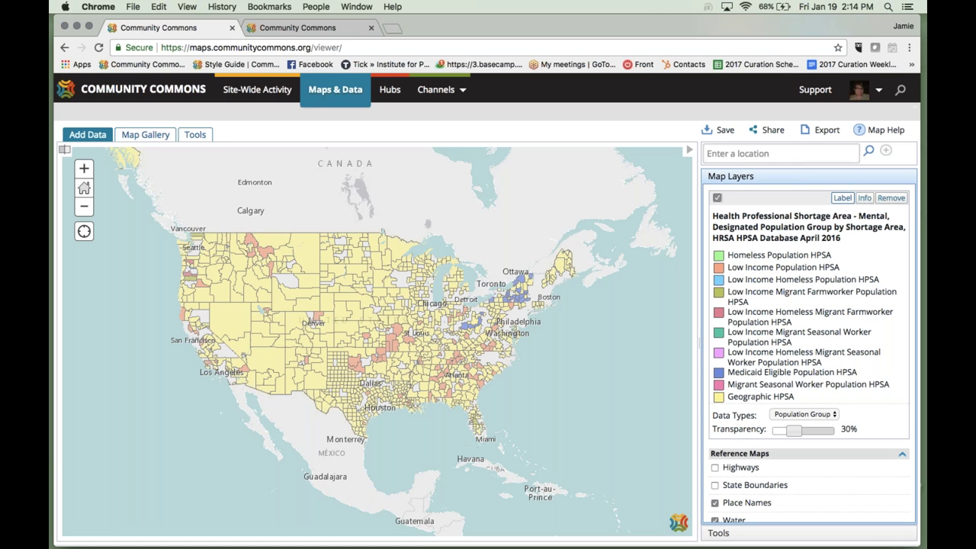
{"action": "left_click", "coordinate": [735, 156]}
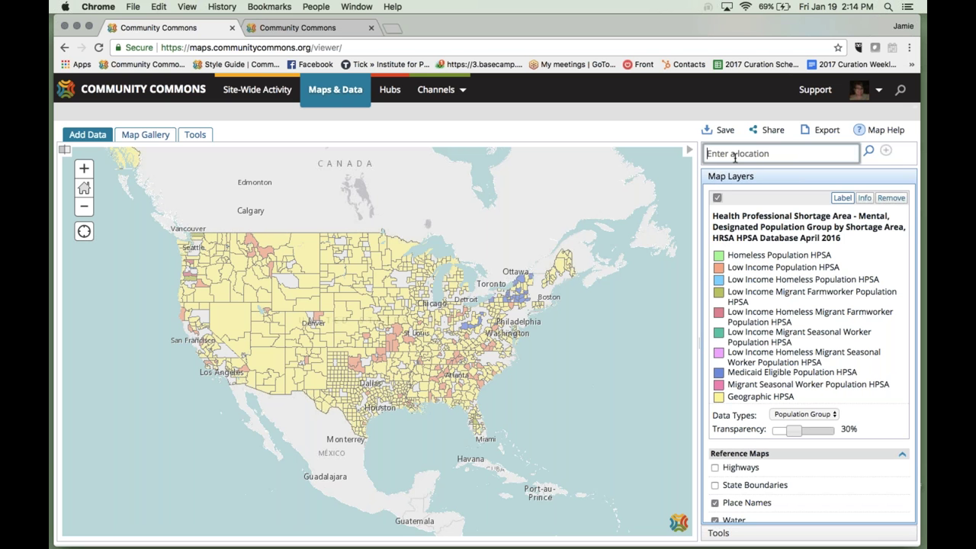
- Jump the map to Lowell, MA, zoom out two levels, and reopen the data search
{"action": "type", "text": "lowell"}
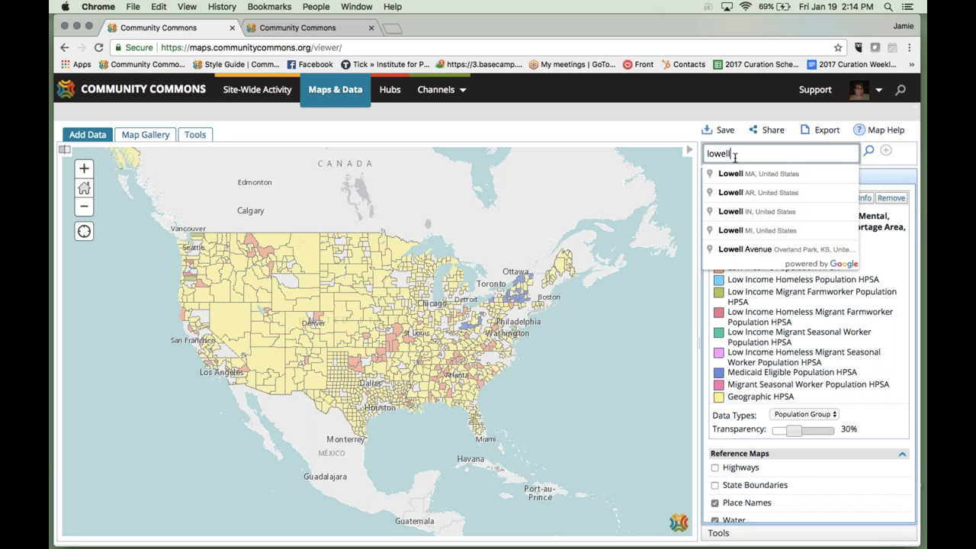
{"action": "key", "text": "Down"}
{"action": "key", "text": "Return"}
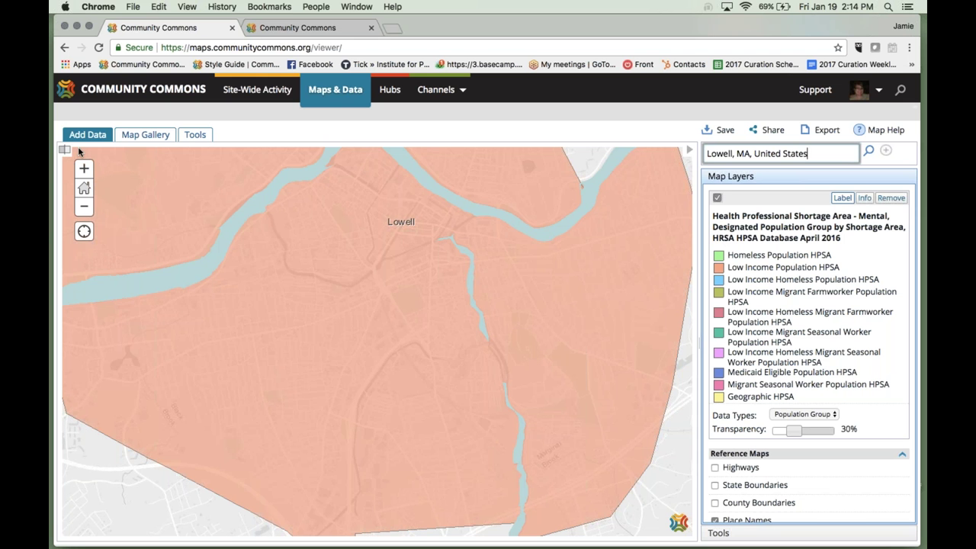
{"action": "left_click", "coordinate": [84, 206]}
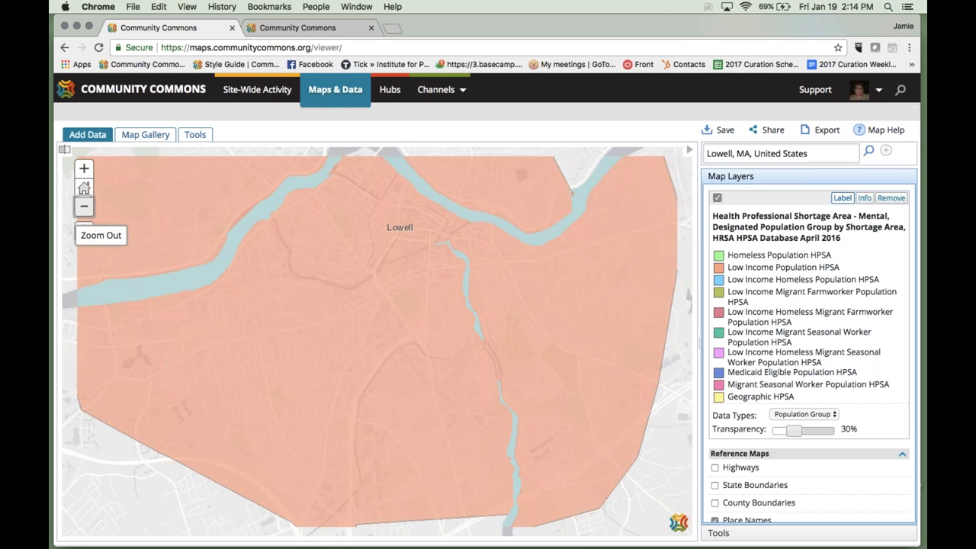
{"action": "left_click", "coordinate": [84, 206]}
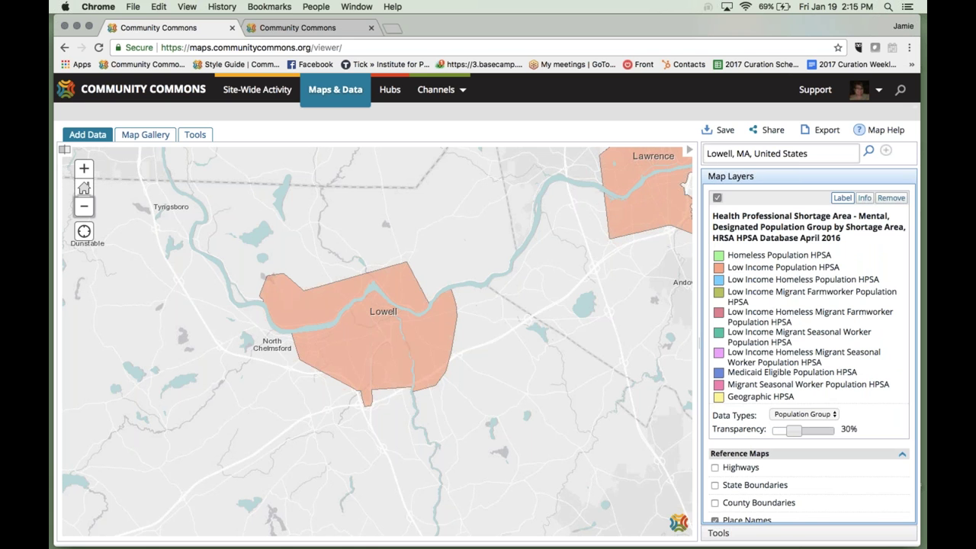
{"action": "left_click", "coordinate": [87, 134]}
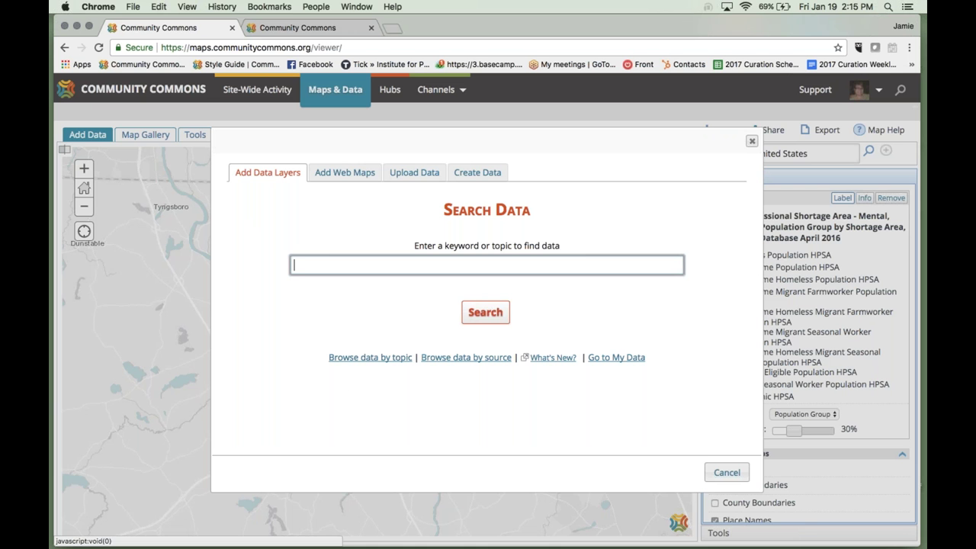
- Search the catalogue for 'uninsured', correcting the misspelled keyword
{"action": "left_click", "coordinate": [364, 264]}
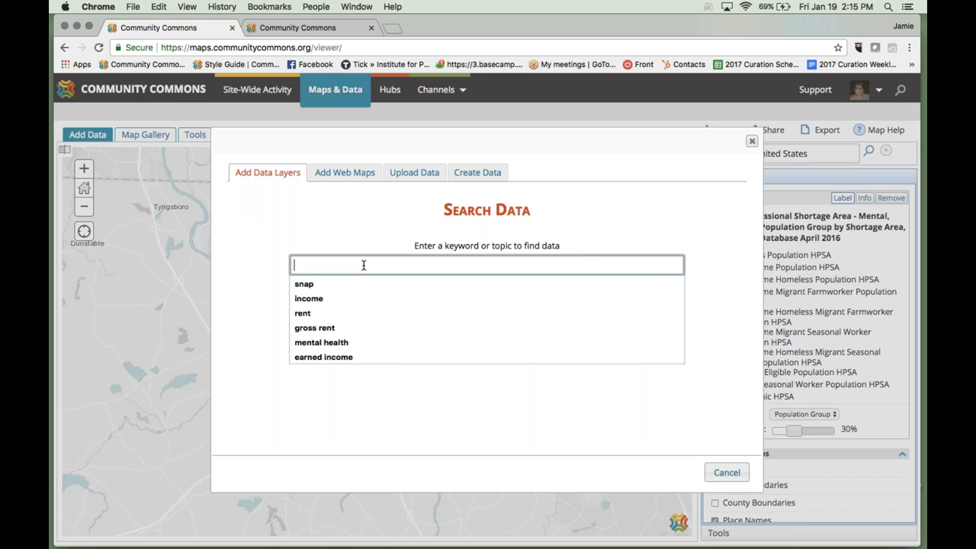
{"action": "type", "text": "uni"}
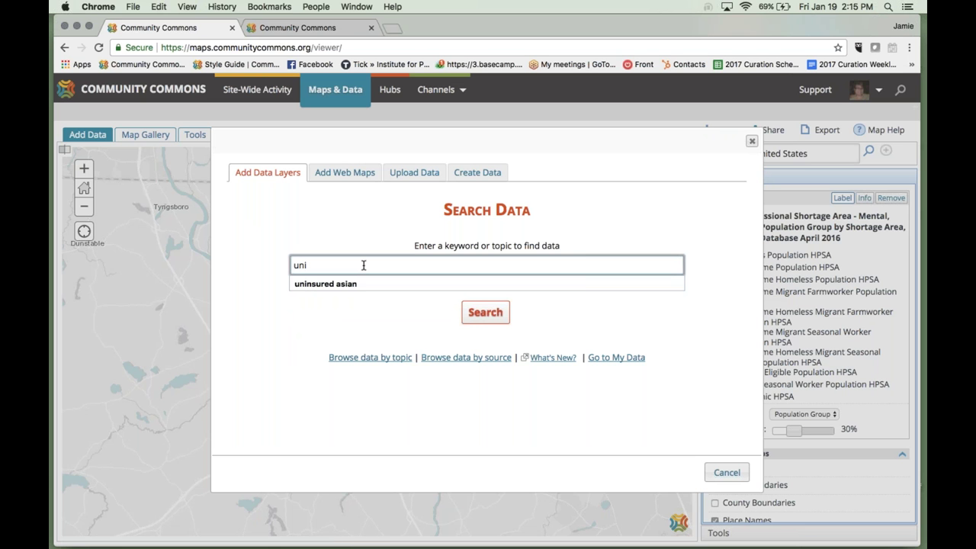
{"action": "type", "text": "sured"}
{"action": "key", "text": "Return"}
{"action": "left_click", "coordinate": [244, 224]}
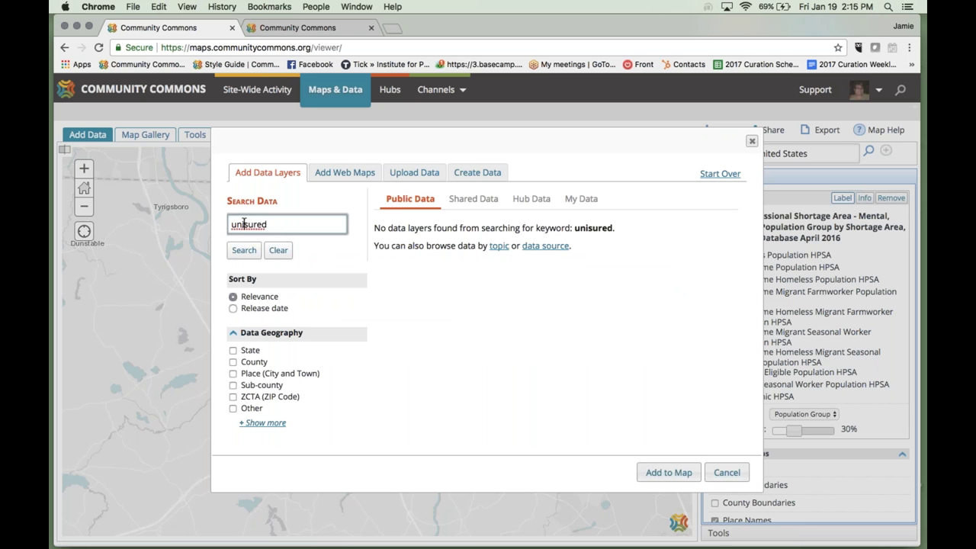
{"action": "type", "text": "n"}
{"action": "key", "text": "Return"}
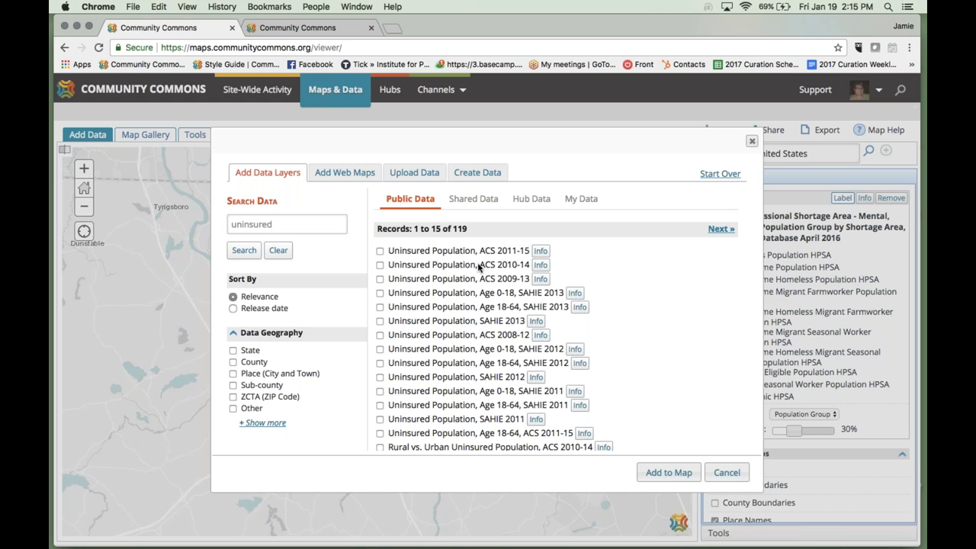
- Toggle sorting by release date and back to relevance, then add Uninsured Population, ACS 2011-15 to the map
{"action": "left_click", "coordinate": [233, 308]}
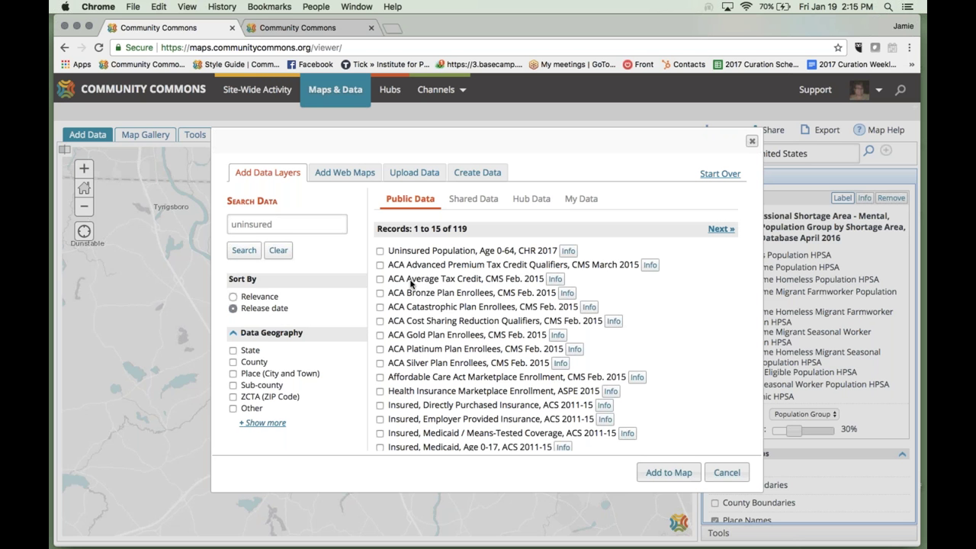
{"action": "left_click", "coordinate": [241, 296]}
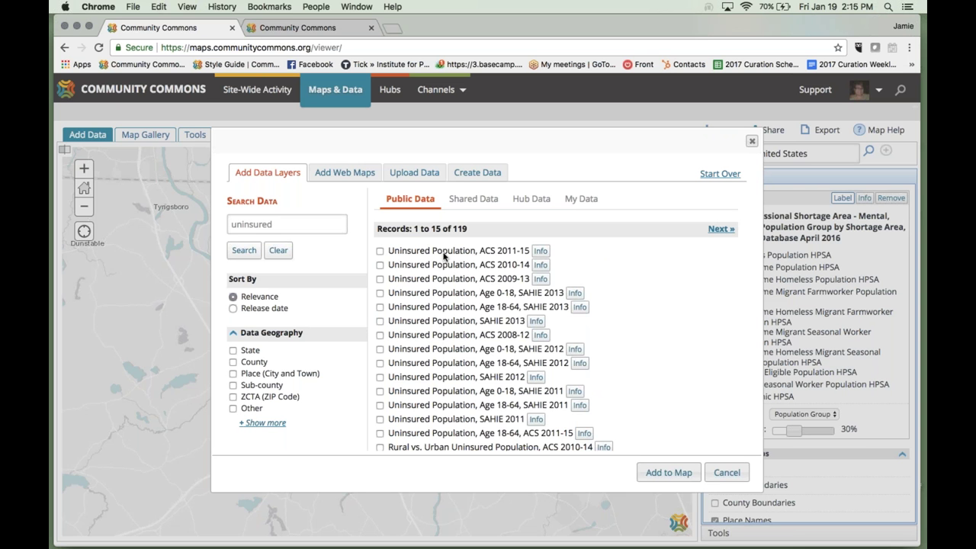
{"action": "left_click", "coordinate": [380, 252]}
{"action": "left_click", "coordinate": [658, 472]}
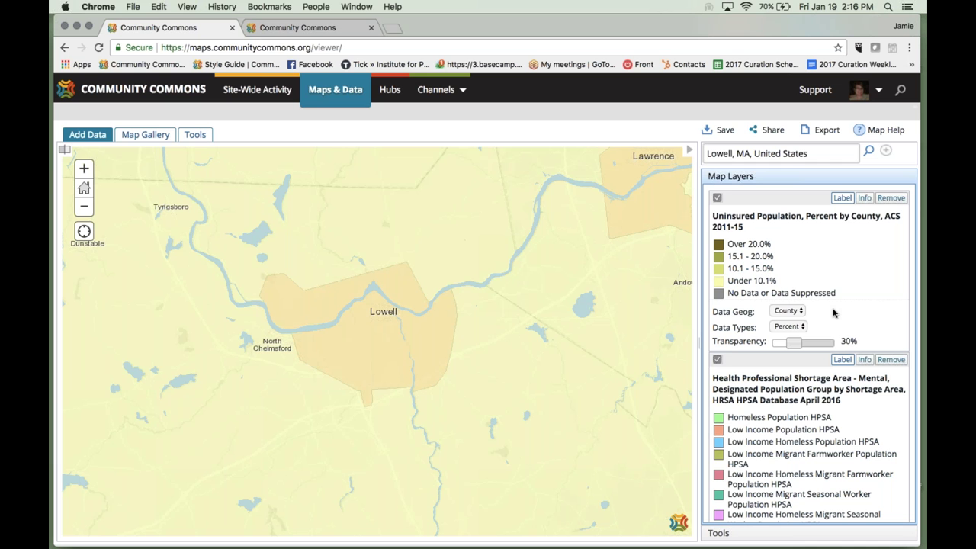
{"action": "left_click", "coordinate": [785, 310]}
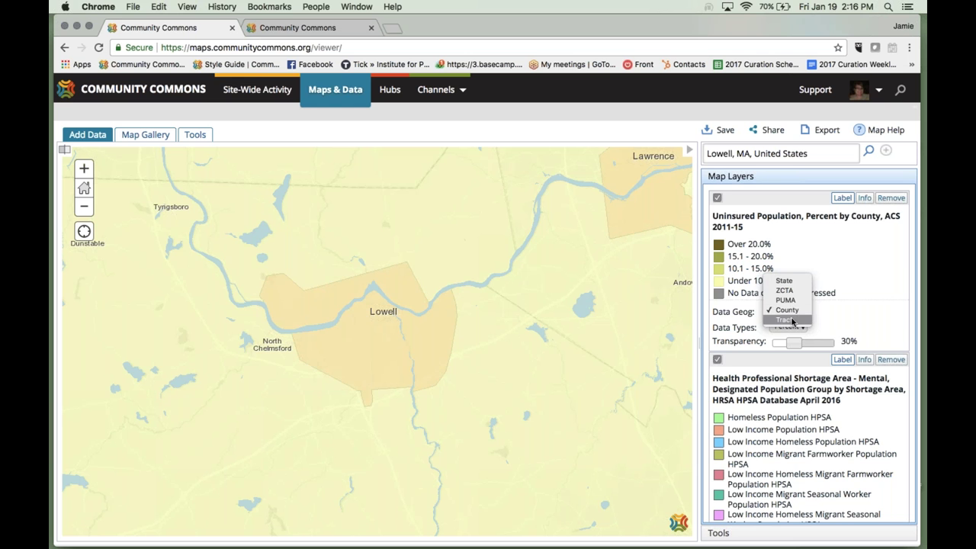
- Switch the uninsured layer's geography to Tract and move the shortage-area layer above it
{"action": "left_click", "coordinate": [786, 310]}
{"action": "key", "text": "Down"}
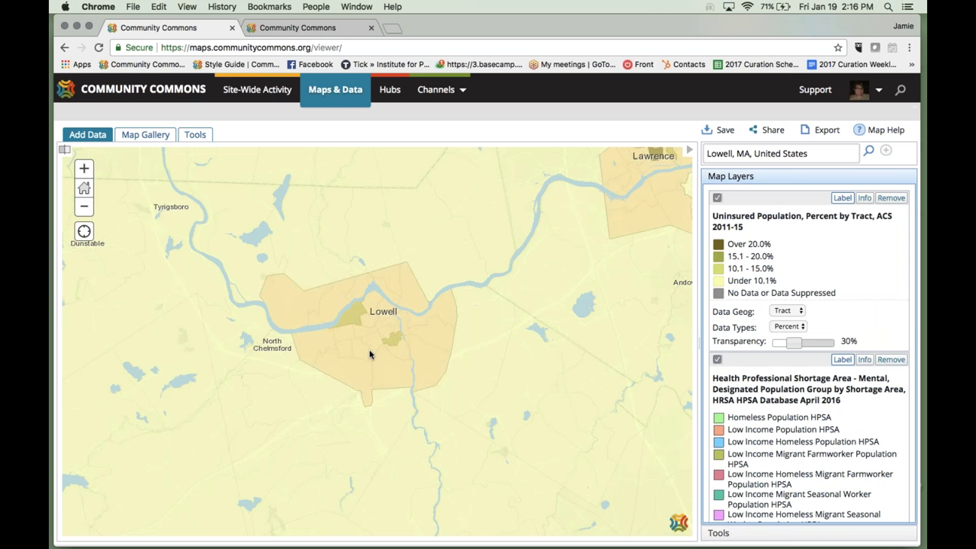
{"action": "mouse_move", "coordinate": [778, 359]}
{"action": "left_mouse_down"}
{"action": "mouse_move", "coordinate": [788, 241]}
{"action": "mouse_move", "coordinate": [777, 199]}
{"action": "left_mouse_up"}
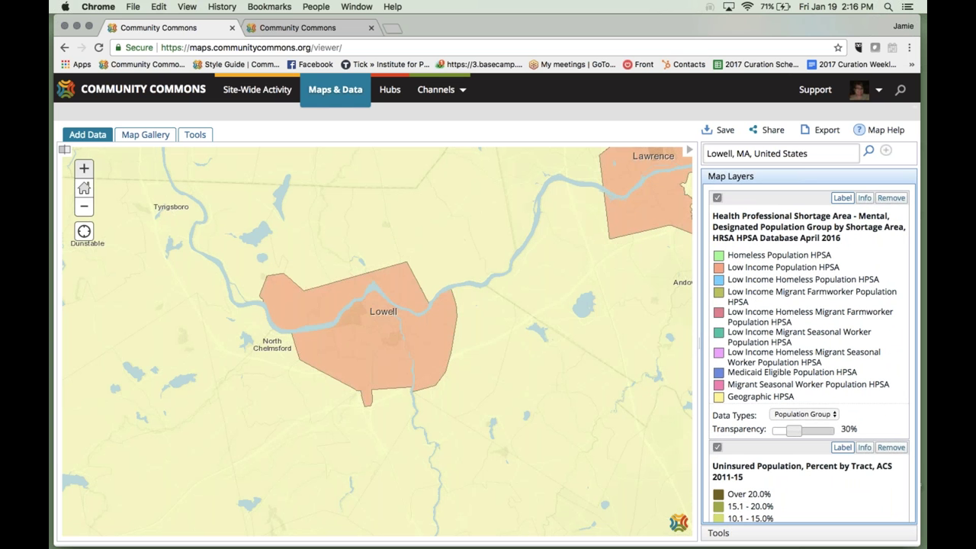
- Zoom the map in two levels on Lowell
{"action": "left_click", "coordinate": [84, 169]}
{"action": "left_click", "coordinate": [84, 170]}
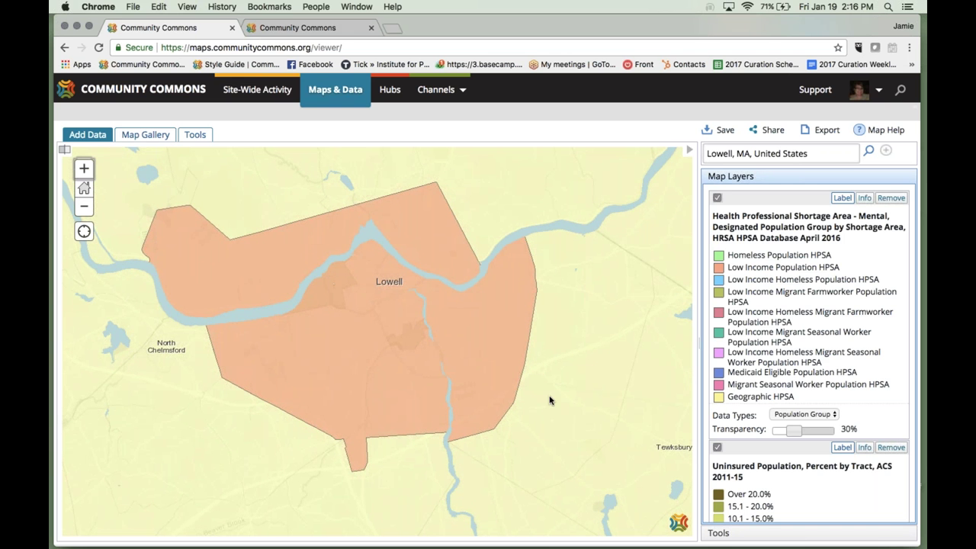
{"action": "scroll", "coordinate": [808, 351], "scroll_direction": "down", "scroll_amount": 3}
{"action": "scroll", "coordinate": [808, 351], "scroll_direction": "down", "scroll_amount": 3}
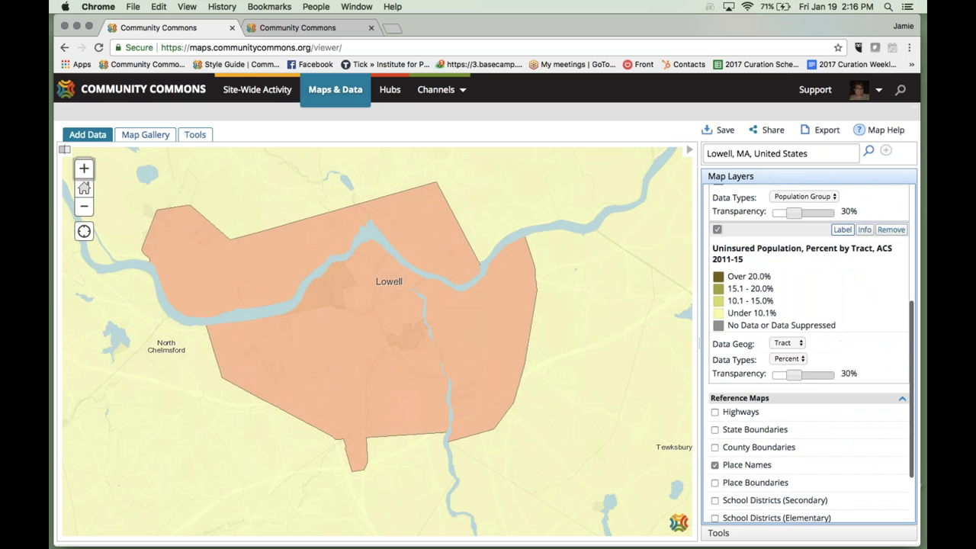
{"action": "mouse_move", "coordinate": [793, 375]}
{"action": "left_mouse_down"}
{"action": "mouse_move", "coordinate": [774, 374]}
{"action": "mouse_move", "coordinate": [793, 374]}
{"action": "left_mouse_up"}
{"action": "scroll", "coordinate": [793, 378], "scroll_direction": "up", "scroll_amount": 3}
{"action": "scroll", "coordinate": [808, 456], "scroll_direction": "up", "scroll_amount": 4}
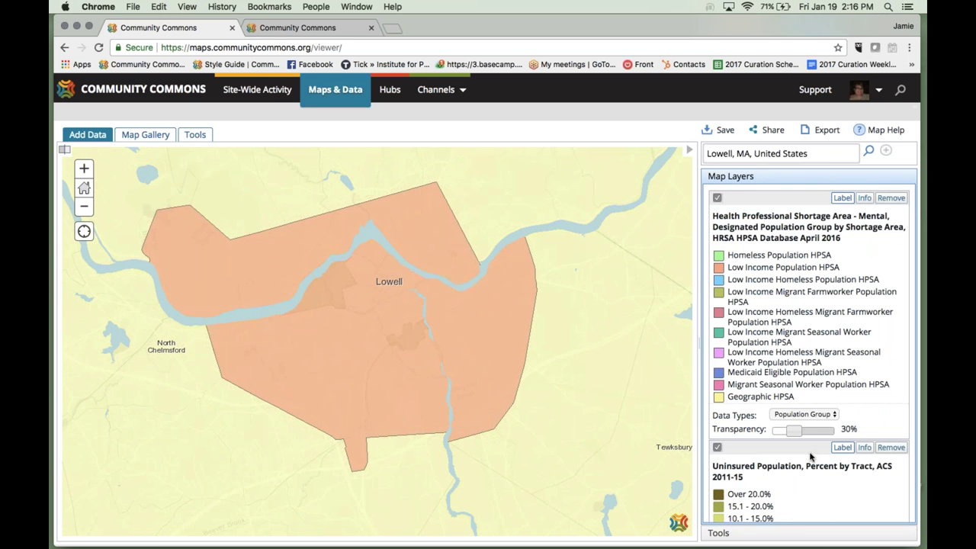
{"action": "left_click", "coordinate": [864, 197]}
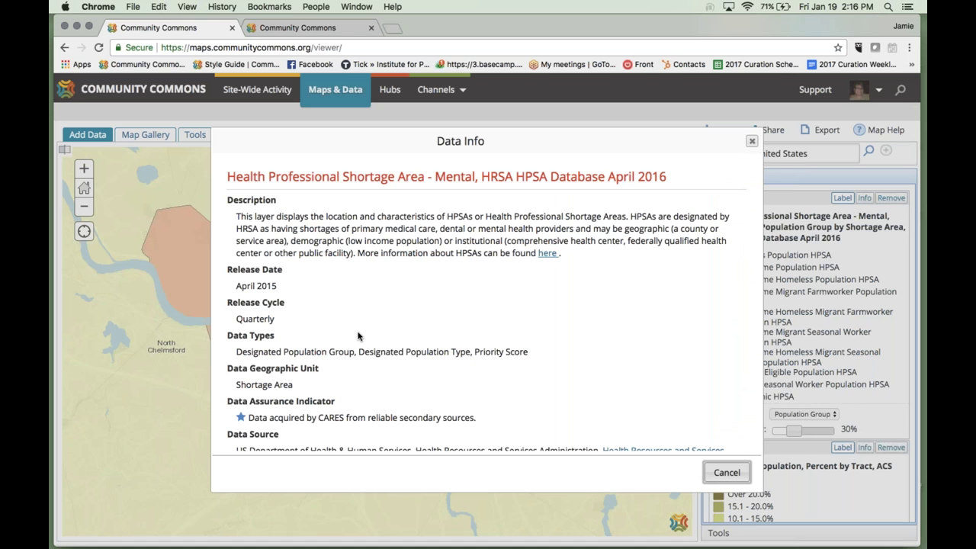
{"action": "scroll", "coordinate": [359, 335], "scroll_direction": "down", "scroll_amount": 3}
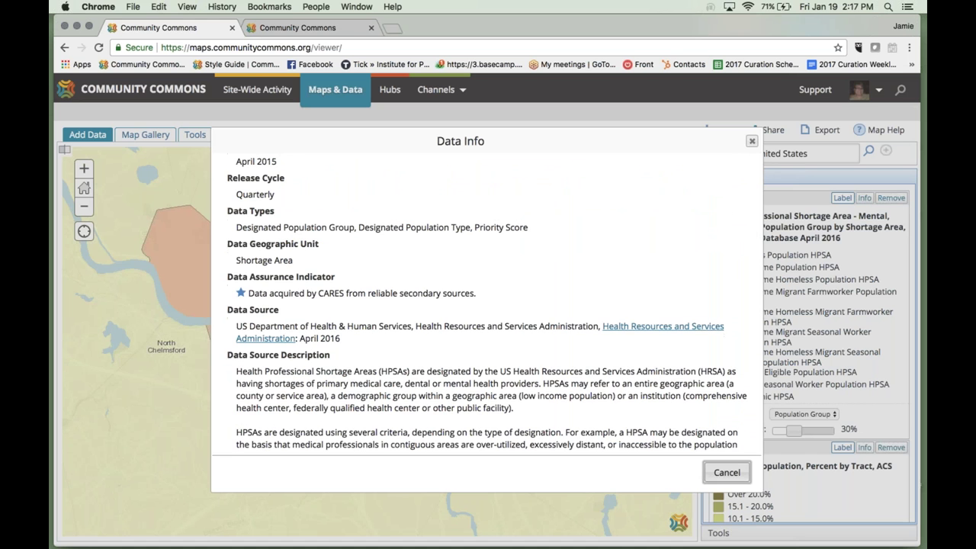
{"action": "scroll", "coordinate": [665, 280], "scroll_direction": "down", "scroll_amount": 1}
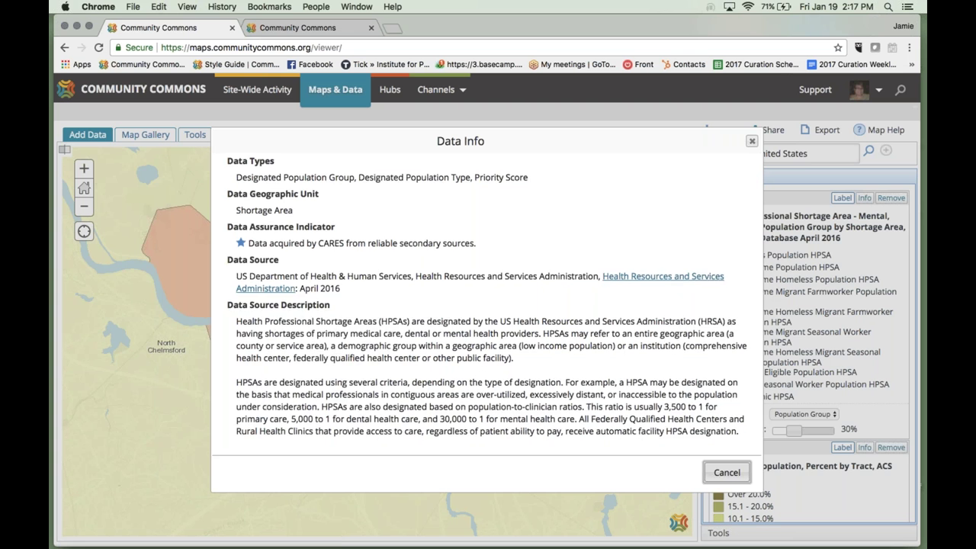
{"action": "scroll", "coordinate": [494, 305], "scroll_direction": "down", "scroll_amount": 1}
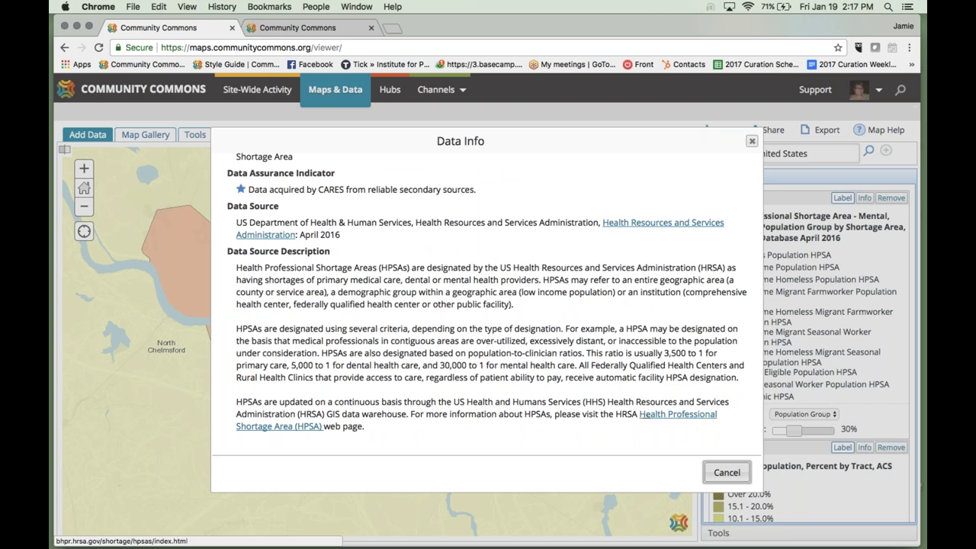
{"action": "left_click", "coordinate": [726, 473]}
{"action": "scroll", "coordinate": [812, 408], "scroll_direction": "down", "scroll_amount": 3}
{"action": "scroll", "coordinate": [808, 355], "scroll_direction": "up", "scroll_amount": 3}
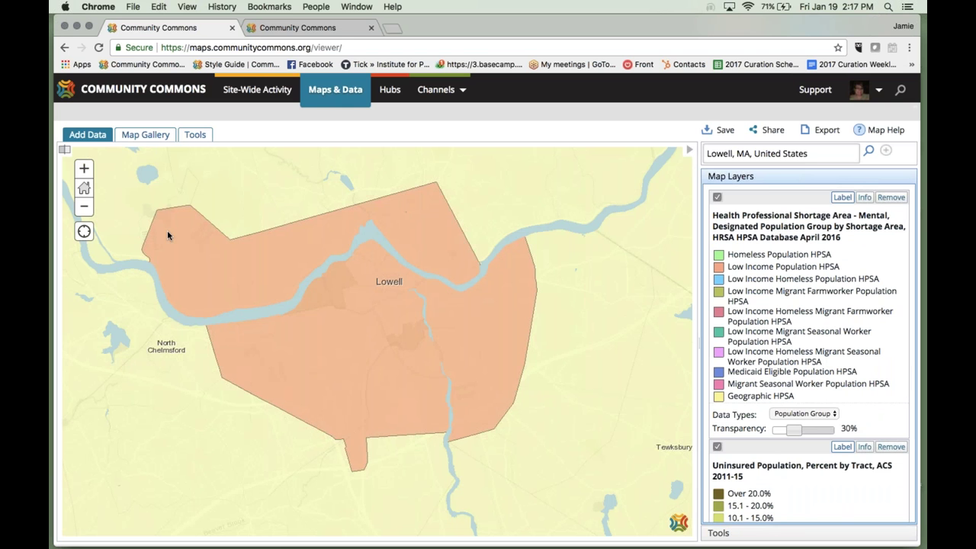
- Search 'mental' and add Mental Health Providers, CMS 2015 and Poor Mental Health Days, CHR 2014 layers
{"action": "left_click", "coordinate": [95, 140]}
{"action": "type", "text": "mental"}
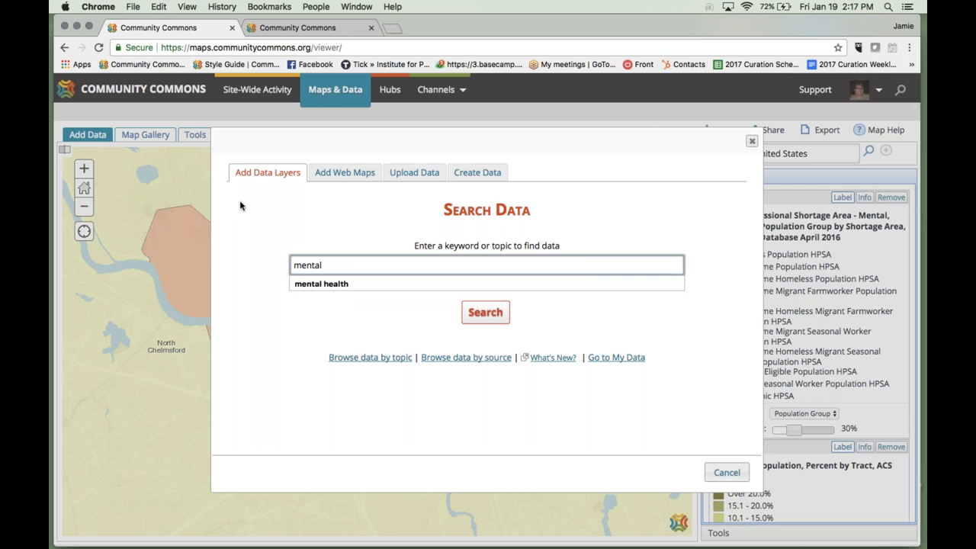
{"action": "key", "text": "Return"}
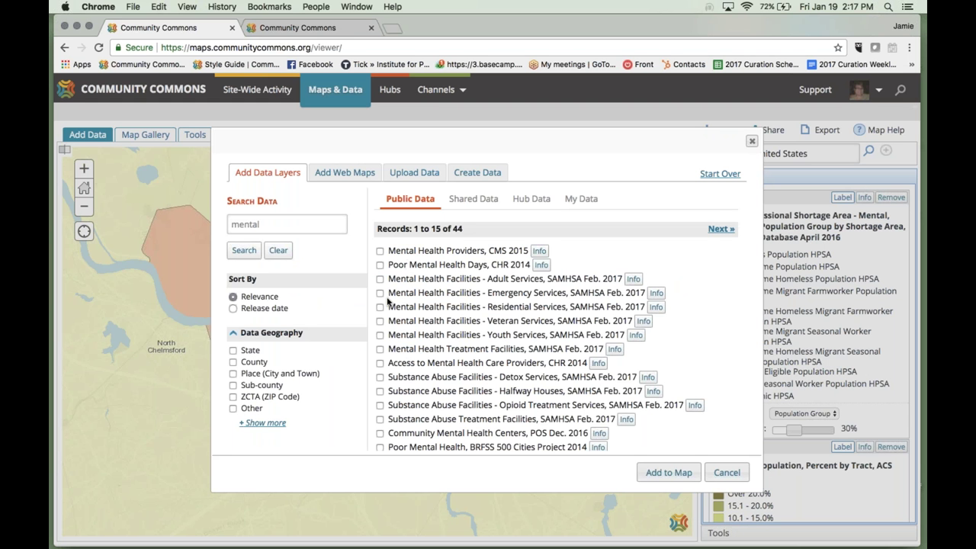
{"action": "left_click", "coordinate": [380, 251]}
{"action": "left_click", "coordinate": [379, 266]}
{"action": "left_click", "coordinate": [669, 472]}
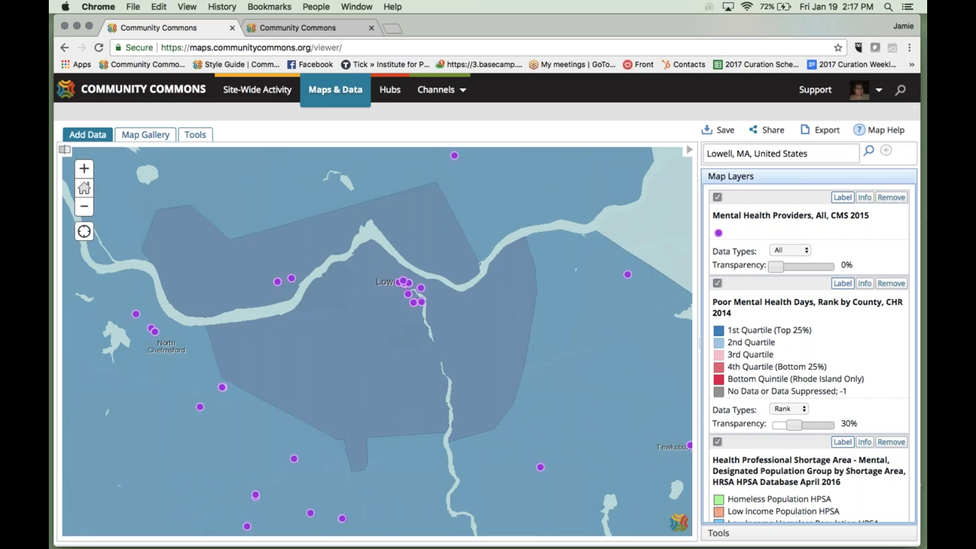
- Toggle the mental health shortage-area layer off and on, then hide the uninsured population layer
{"action": "mouse_move", "coordinate": [290, 543]}
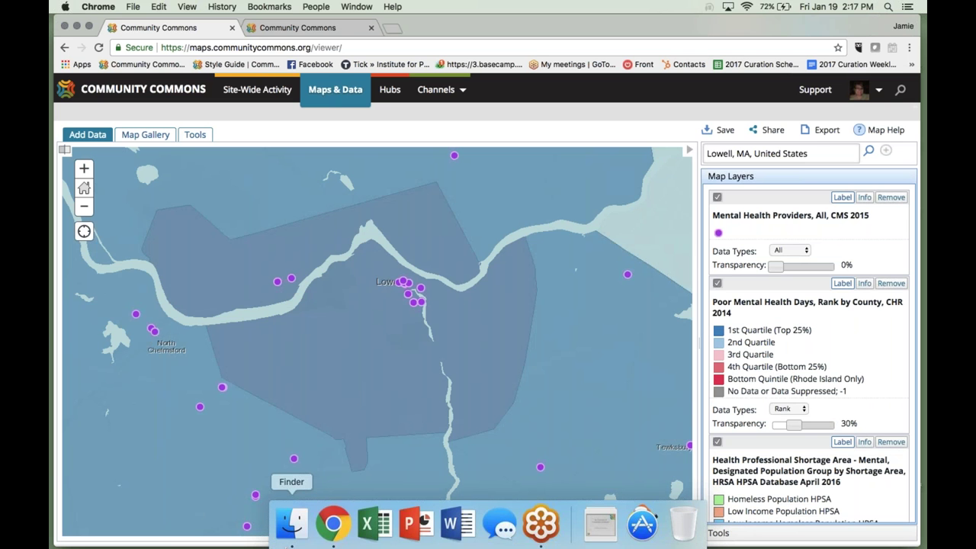
{"action": "scroll", "coordinate": [737, 494], "scroll_direction": "down", "scroll_amount": 3}
{"action": "scroll", "coordinate": [736, 492], "scroll_direction": "down", "scroll_amount": 2}
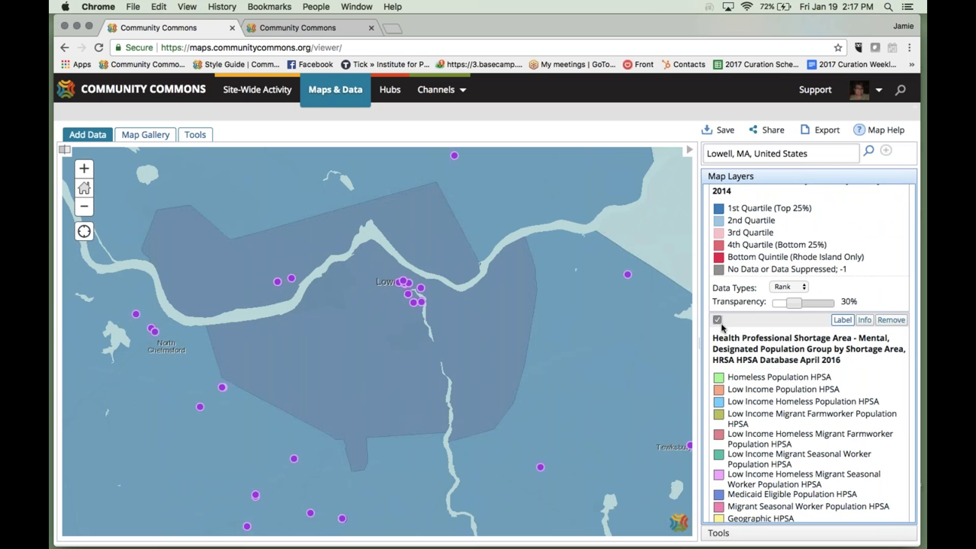
{"action": "left_click", "coordinate": [717, 321]}
{"action": "left_click", "coordinate": [717, 321]}
{"action": "scroll", "coordinate": [721, 323], "scroll_direction": "down", "scroll_amount": 5}
{"action": "left_click", "coordinate": [717, 369]}
{"action": "scroll", "coordinate": [716, 369], "scroll_direction": "up", "scroll_amount": 6}
{"action": "scroll", "coordinate": [811, 353], "scroll_direction": "up", "scroll_amount": 2}
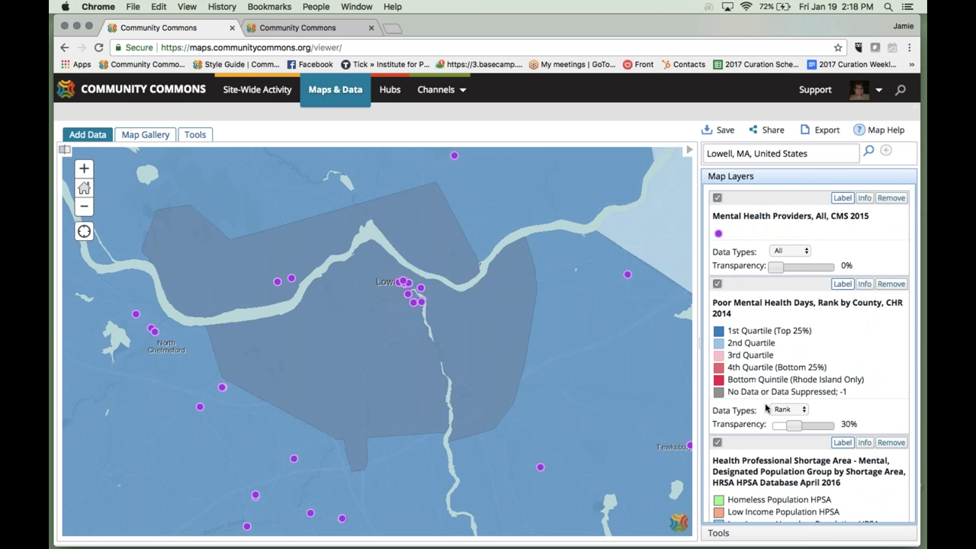
- Reorder the layers so uninsured tracts sit above shortage areas, with Poor Mental Health Days hidden
{"action": "left_click", "coordinate": [890, 284]}
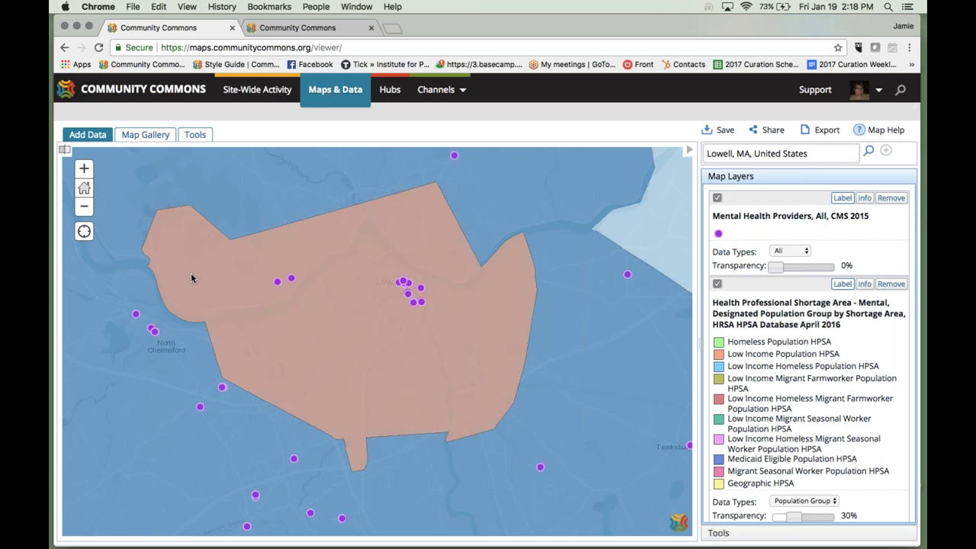
{"action": "scroll", "coordinate": [808, 351], "scroll_direction": "down", "scroll_amount": 10}
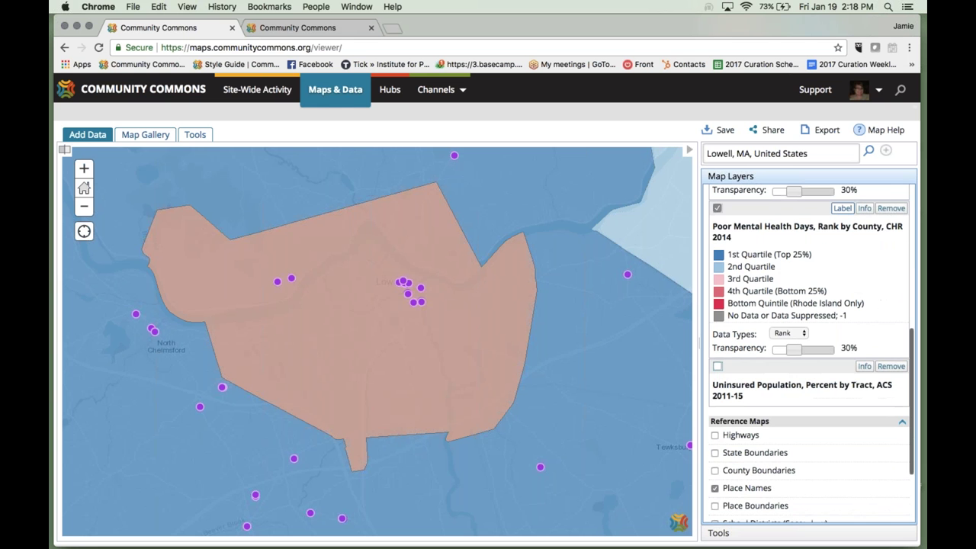
{"action": "left_click", "coordinate": [716, 366]}
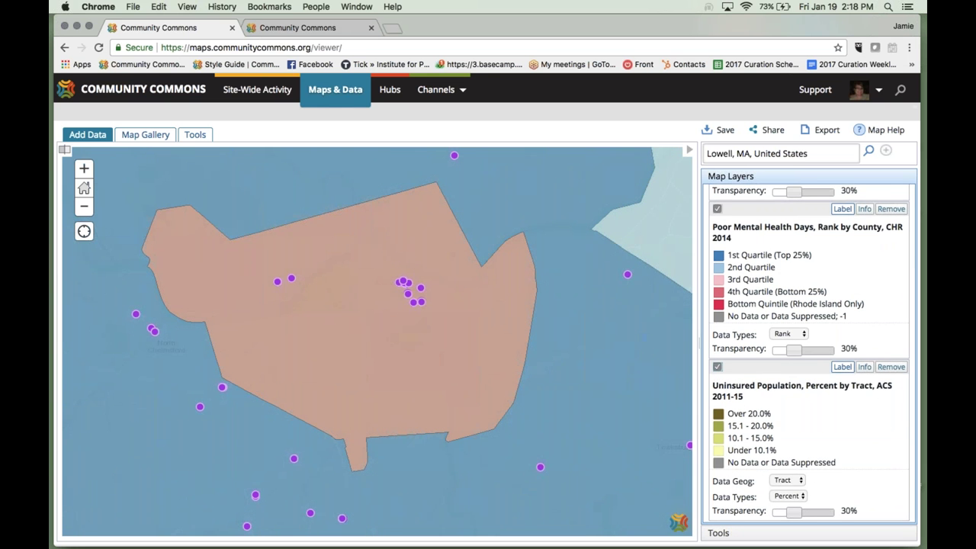
{"action": "left_click", "coordinate": [716, 226]}
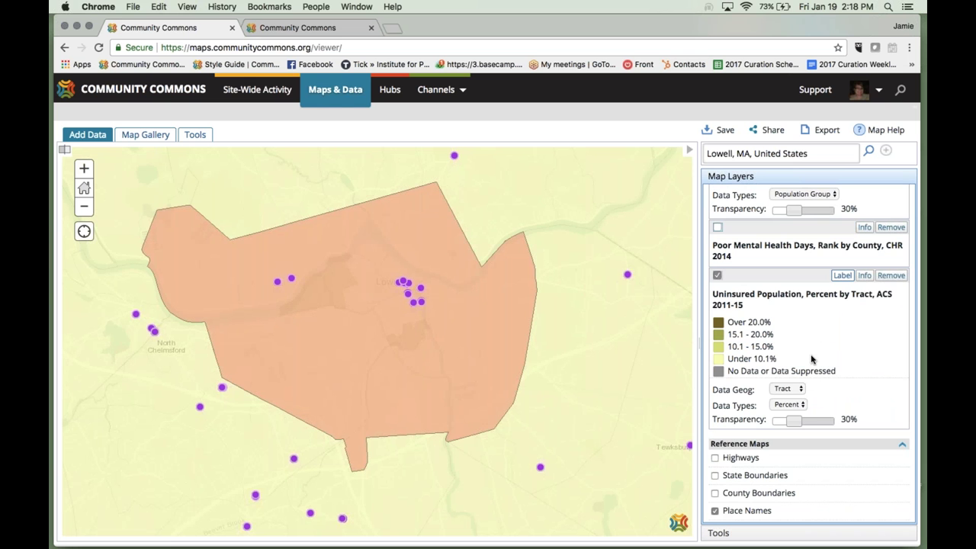
{"action": "scroll", "coordinate": [811, 360], "scroll_direction": "up", "scroll_amount": 5}
{"action": "left_click_drag", "start_coordinate": [799, 414], "coordinate": [798, 172]}
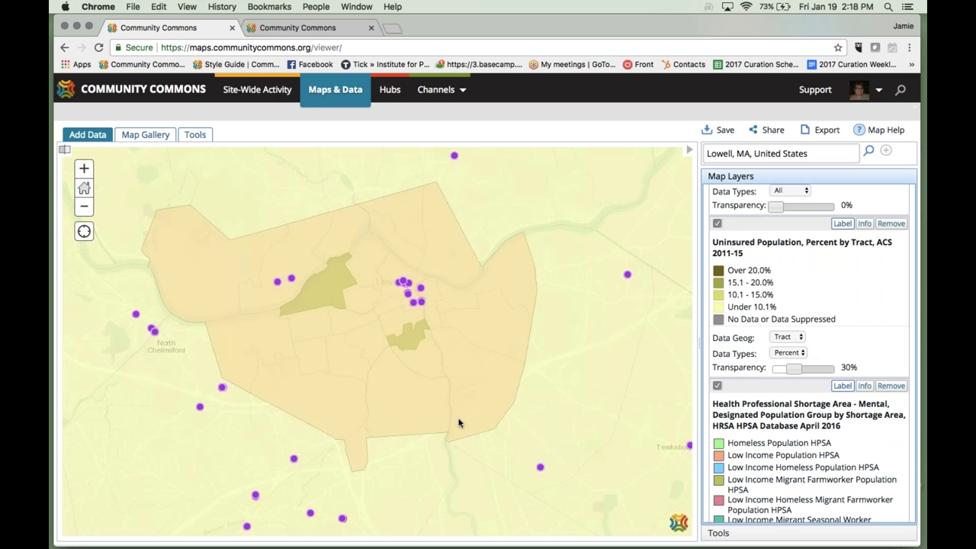
{"action": "left_click_drag", "start_coordinate": [828, 152], "coordinate": [667, 154]}
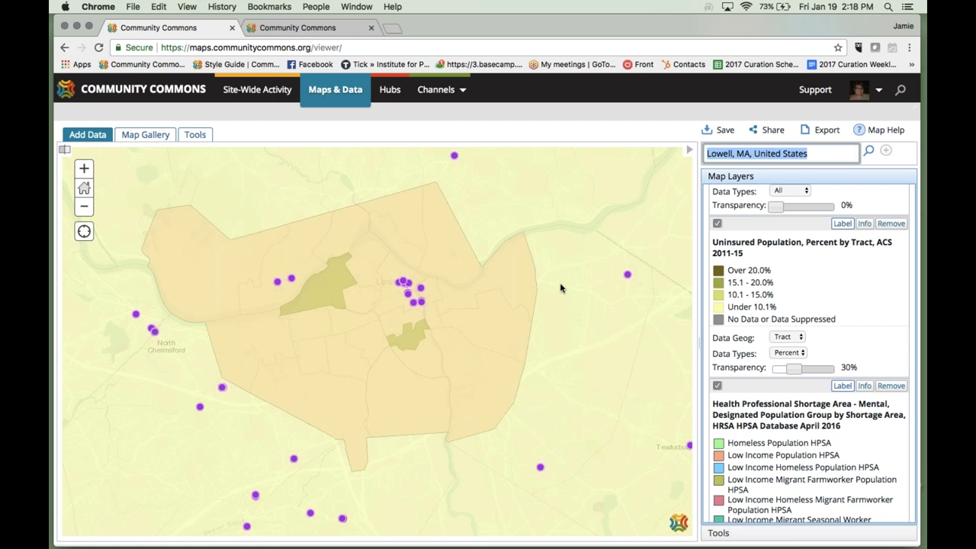
- Move the map to New Orleans and zoom in one level
{"action": "key", "text": "BackSpace"}
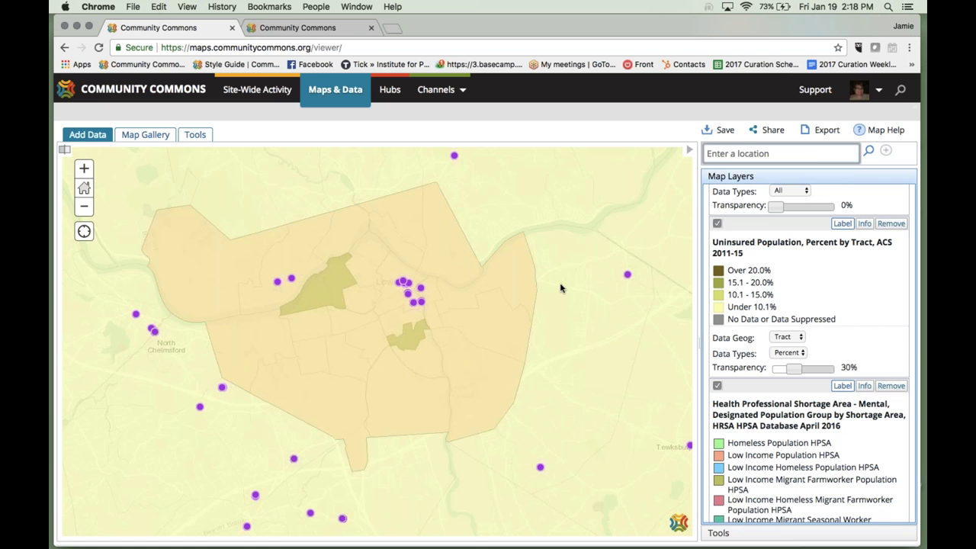
{"action": "type", "text": "new orle"}
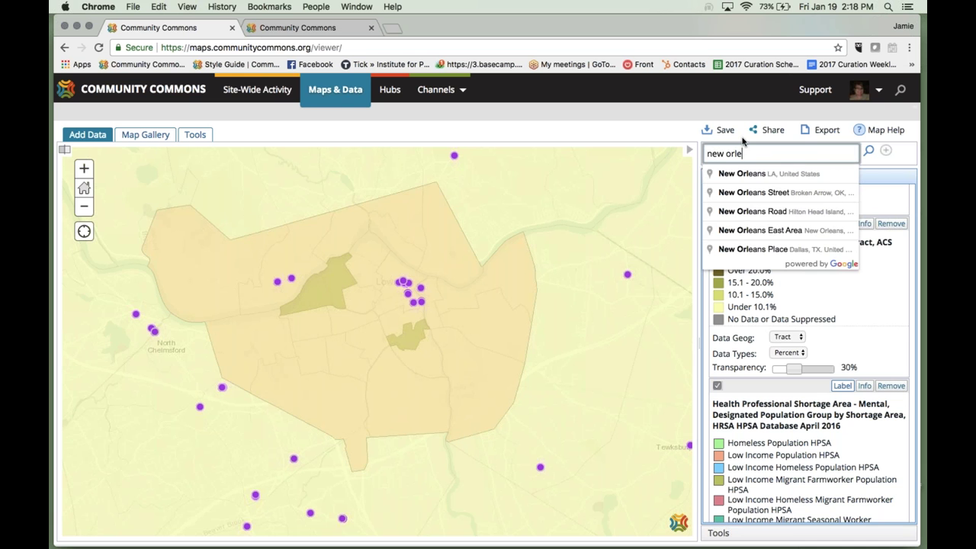
{"action": "key", "text": "Down"}
{"action": "key", "text": "Return"}
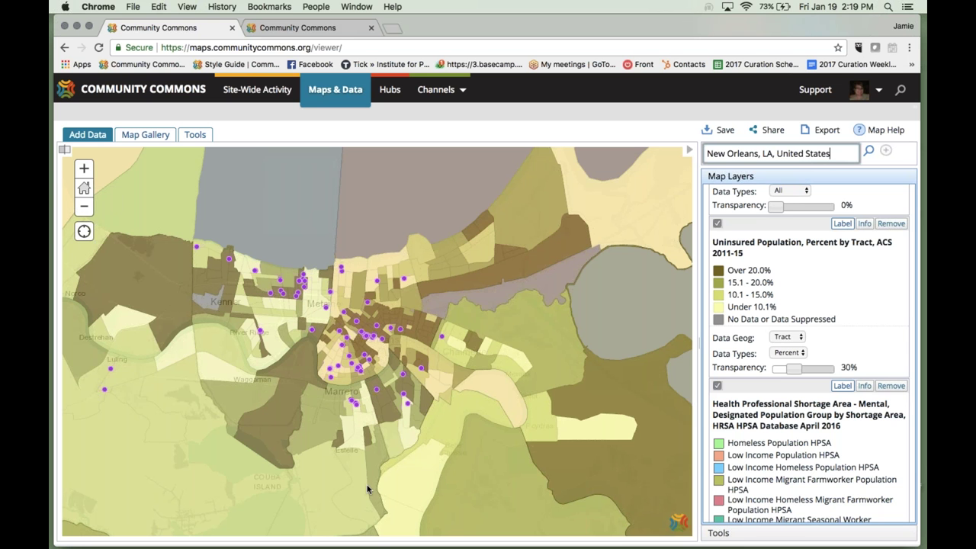
{"action": "left_click", "coordinate": [85, 171]}
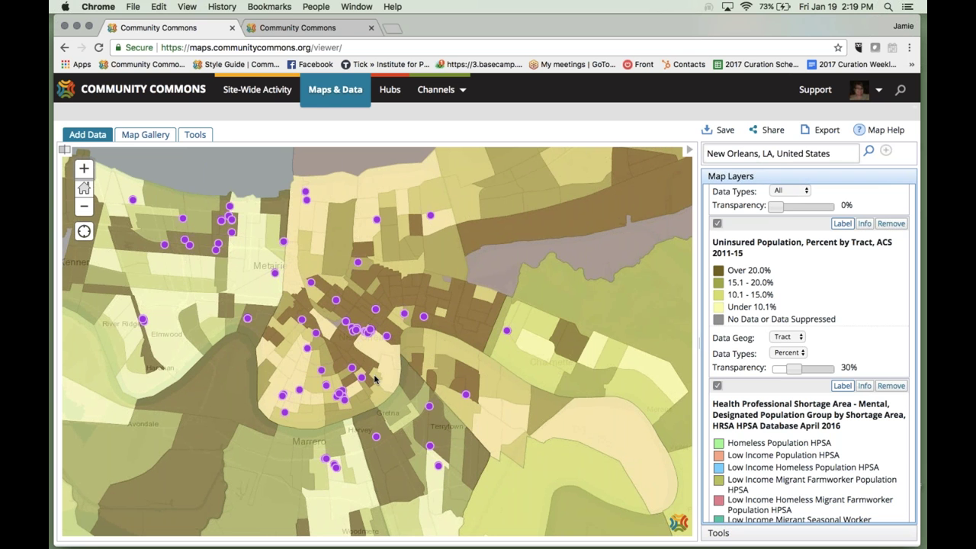
- Toggle the mental health shortage-area layer and drag it above Uninsured Population
{"action": "left_click", "coordinate": [718, 385]}
{"action": "left_click", "coordinate": [717, 386]}
{"action": "left_click_drag", "start_coordinate": [748, 389], "coordinate": [733, 235]}
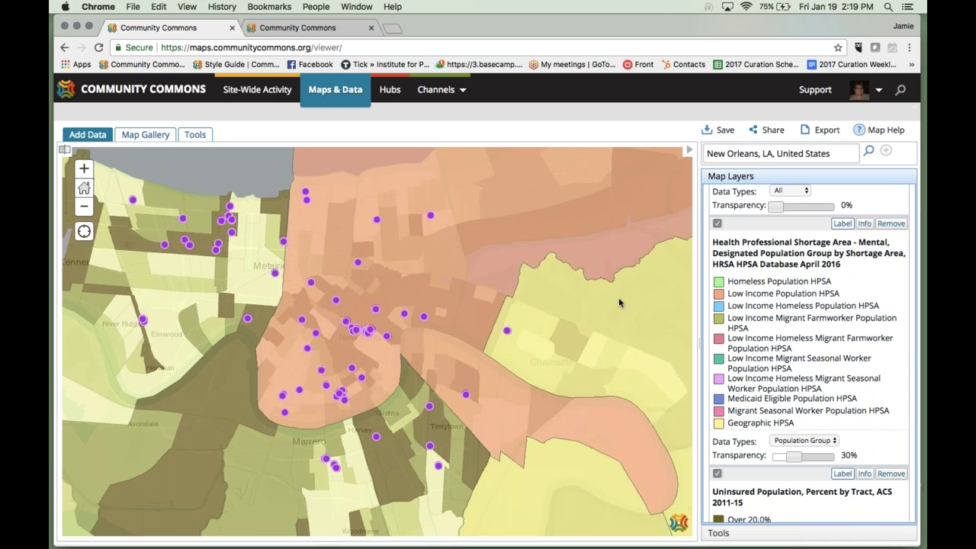
{"action": "scroll", "coordinate": [747, 251], "scroll_direction": "up", "scroll_amount": 2}
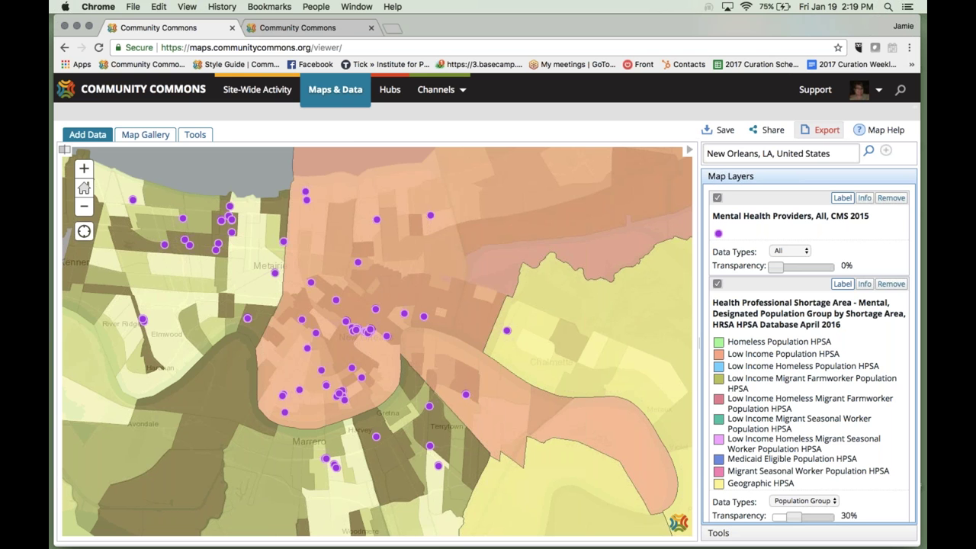
- Review the Save, Share and Export options without using them, then reload Maps & Data for a new map
{"action": "left_click", "coordinate": [720, 130]}
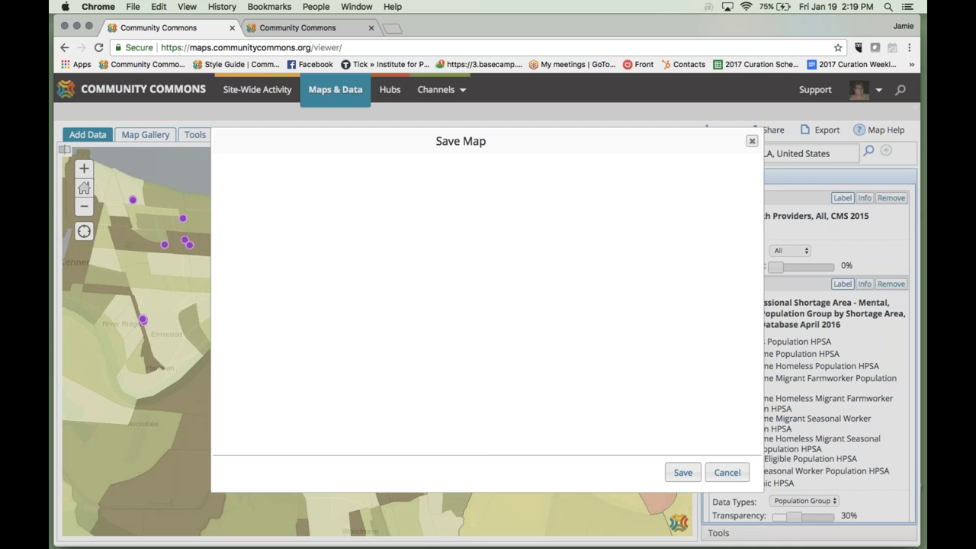
{"action": "left_click", "coordinate": [753, 142]}
{"action": "left_click", "coordinate": [766, 130]}
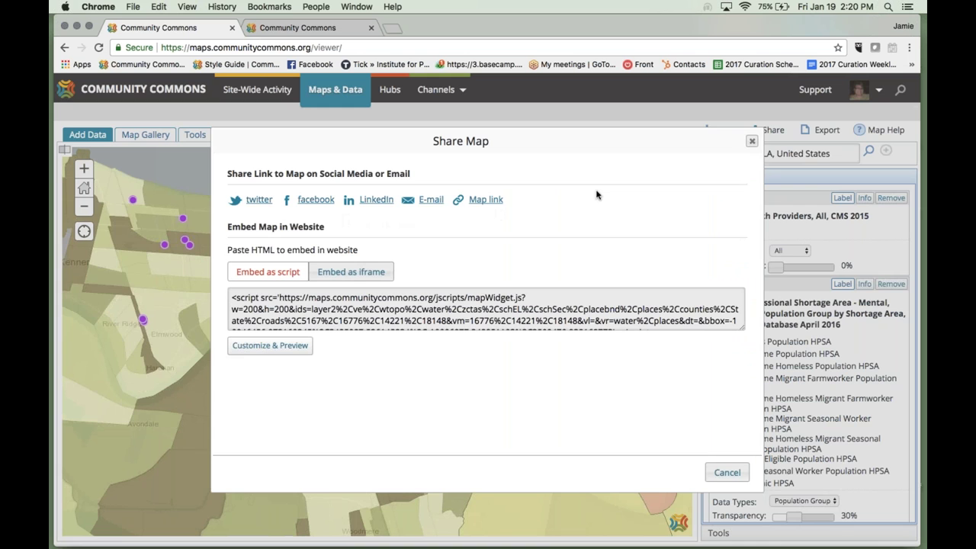
{"action": "left_click", "coordinate": [753, 142]}
{"action": "left_click", "coordinate": [822, 131]}
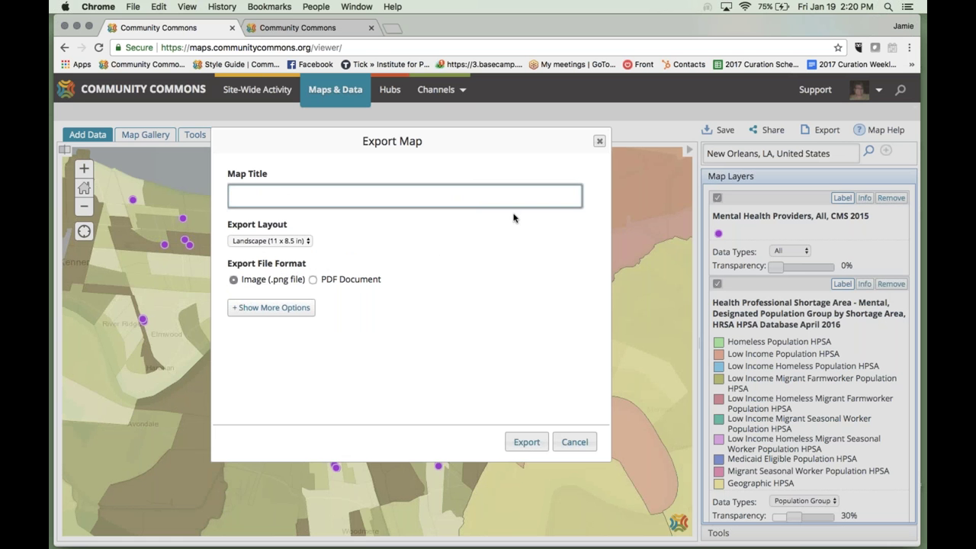
{"action": "left_click", "coordinate": [599, 141]}
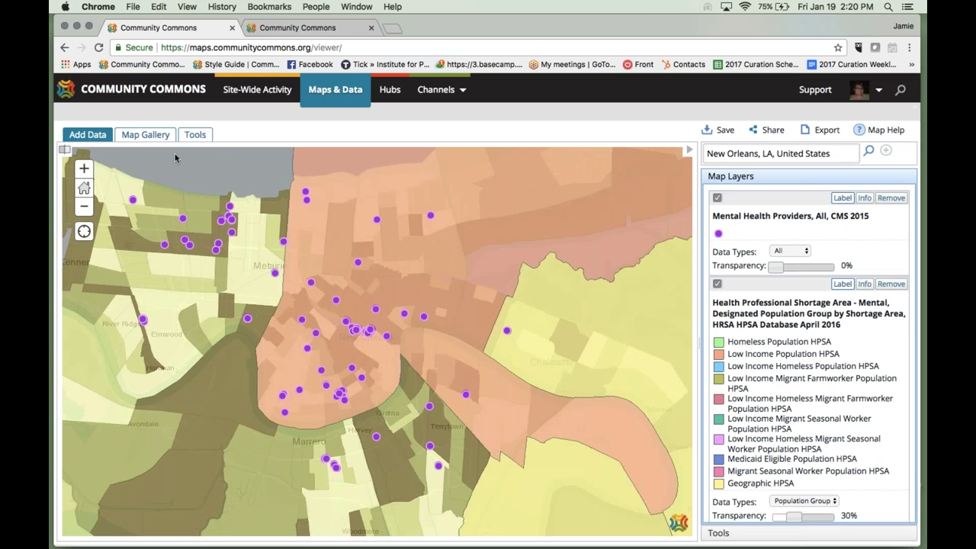
{"action": "left_click", "coordinate": [347, 82]}
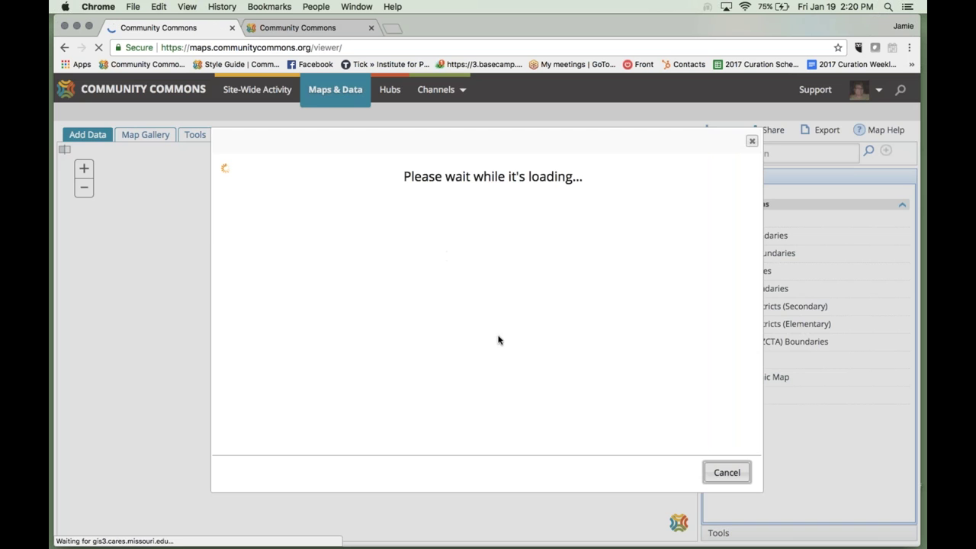
- Search the data for 'food' and add Food Insecure Population, Feeding America 2014 to the map
{"action": "type", "text": "food"}
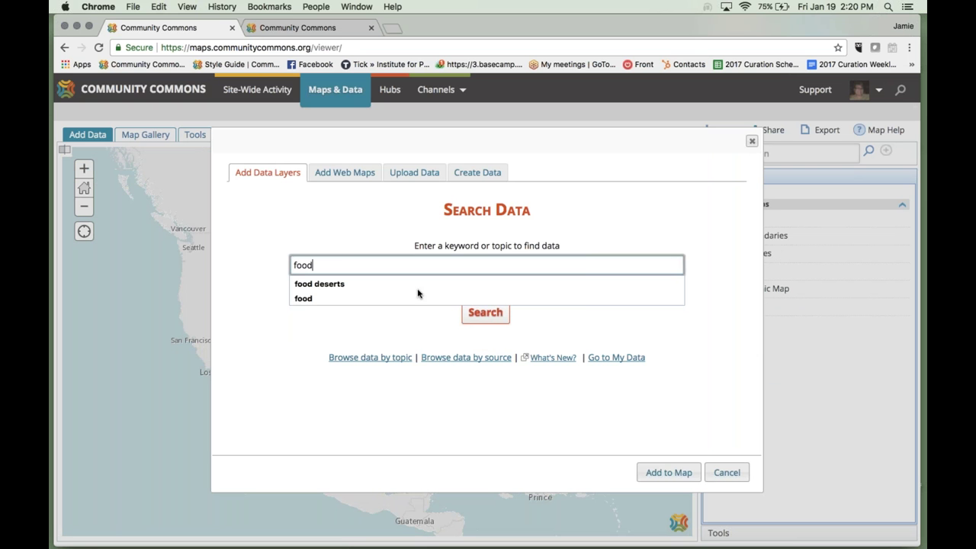
{"action": "key", "text": "Return"}
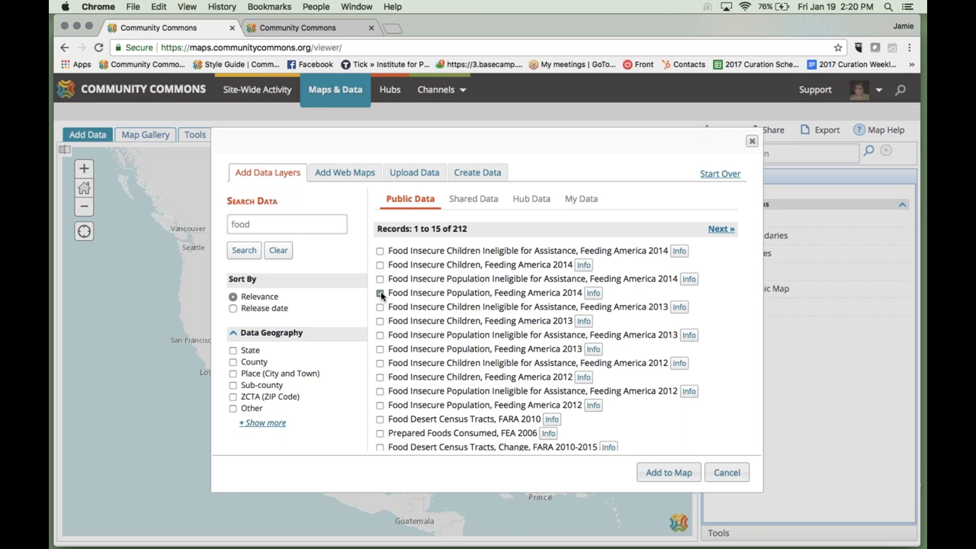
{"action": "left_click", "coordinate": [669, 472]}
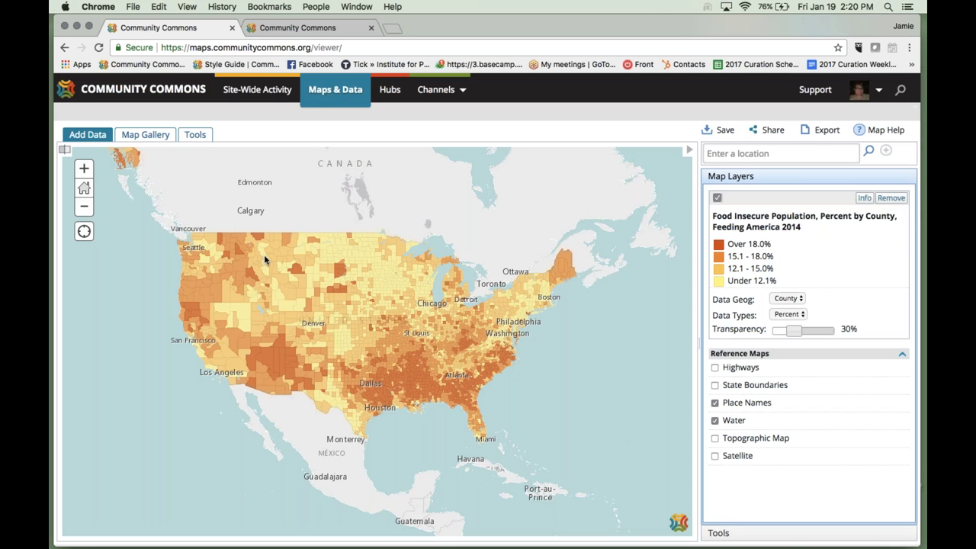
- Move the map to Waimanalo, HI and zoom out twice to show Kailua and Honolulu
{"action": "left_click", "coordinate": [770, 153]}
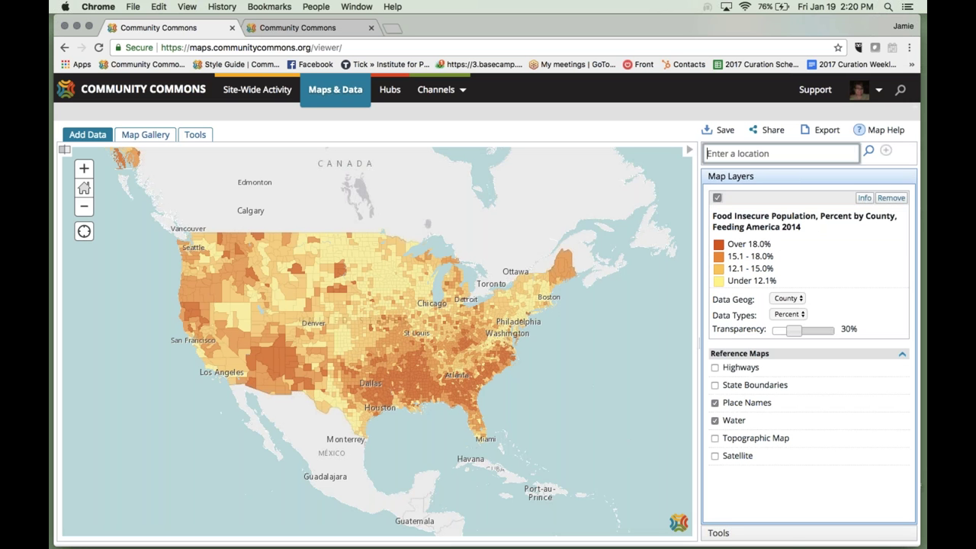
{"action": "type", "text": "wai"}
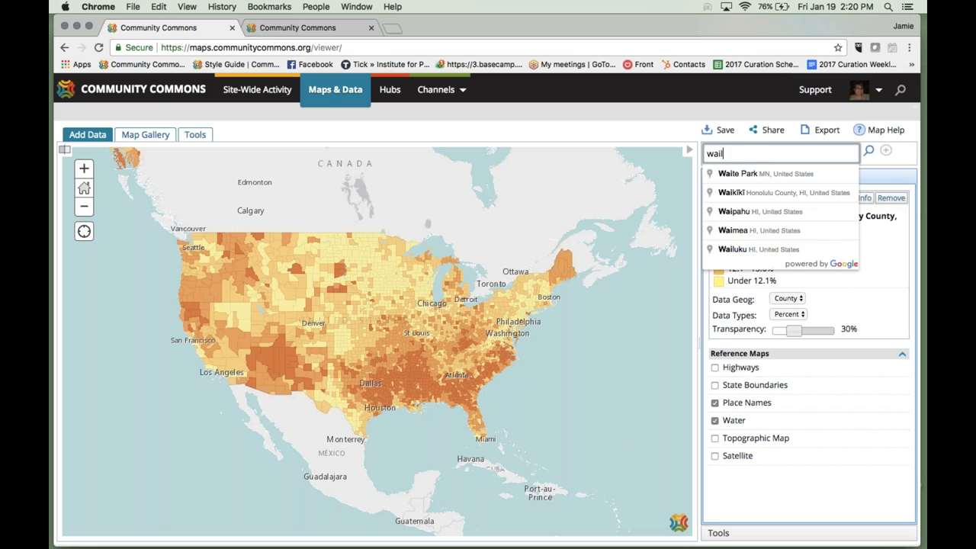
{"action": "type", "text": "man"}
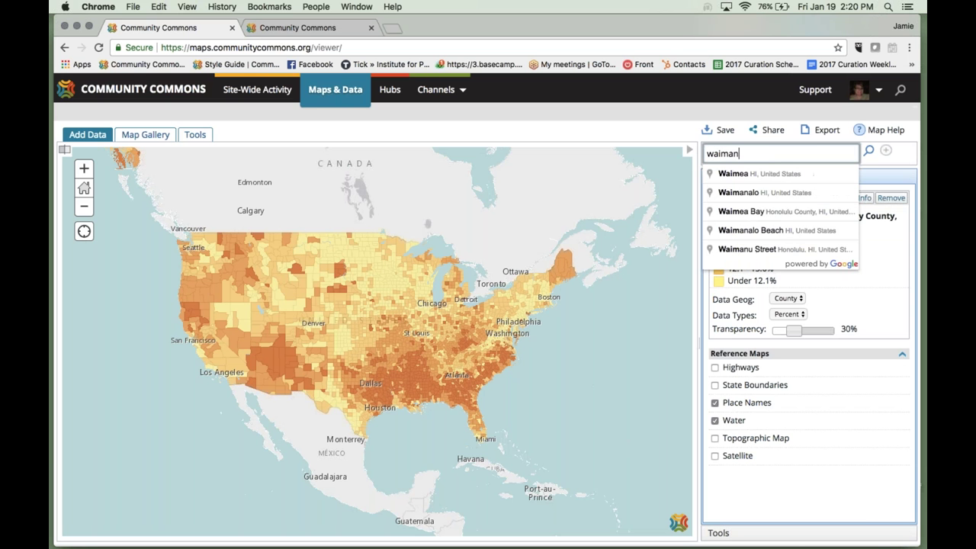
{"action": "key", "text": "Down"}
{"action": "key", "text": "Return"}
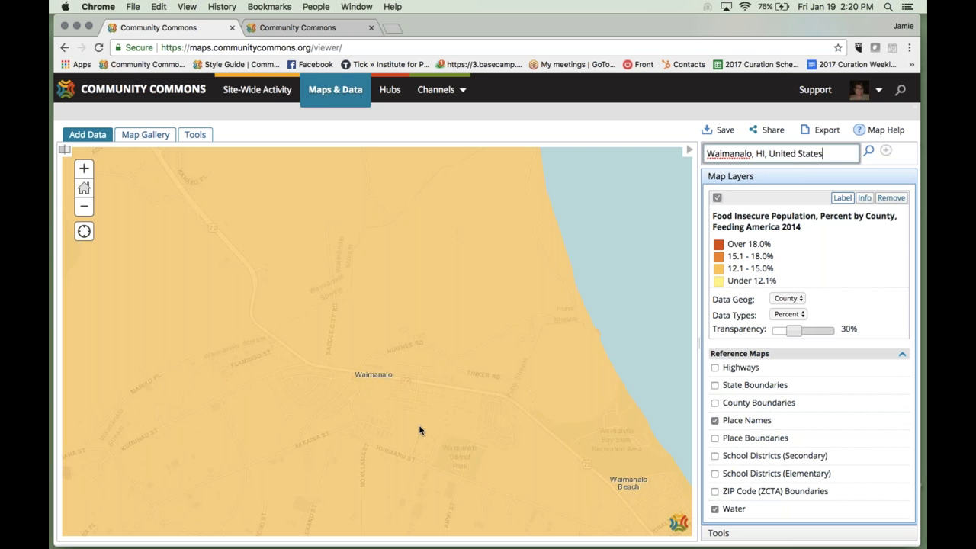
{"action": "left_click", "coordinate": [84, 206]}
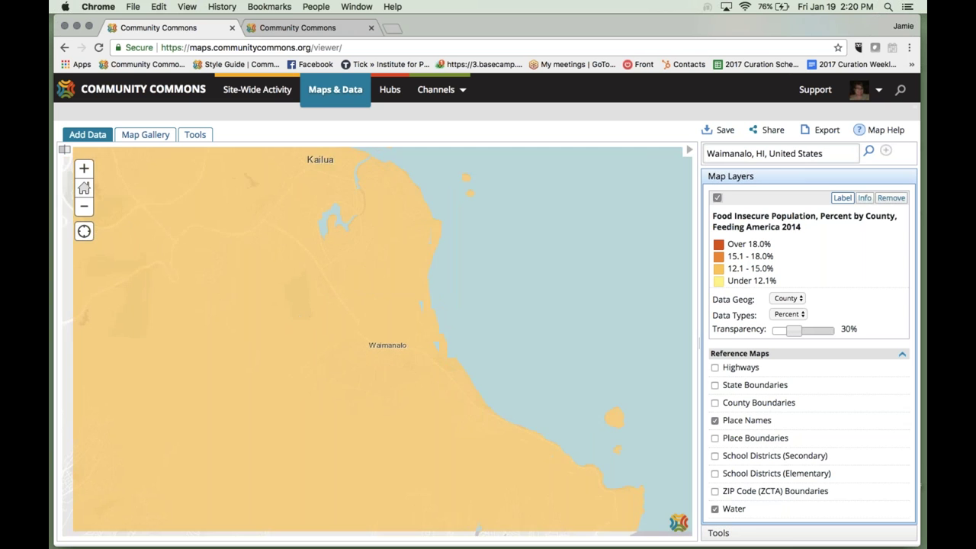
{"action": "left_click", "coordinate": [84, 206]}
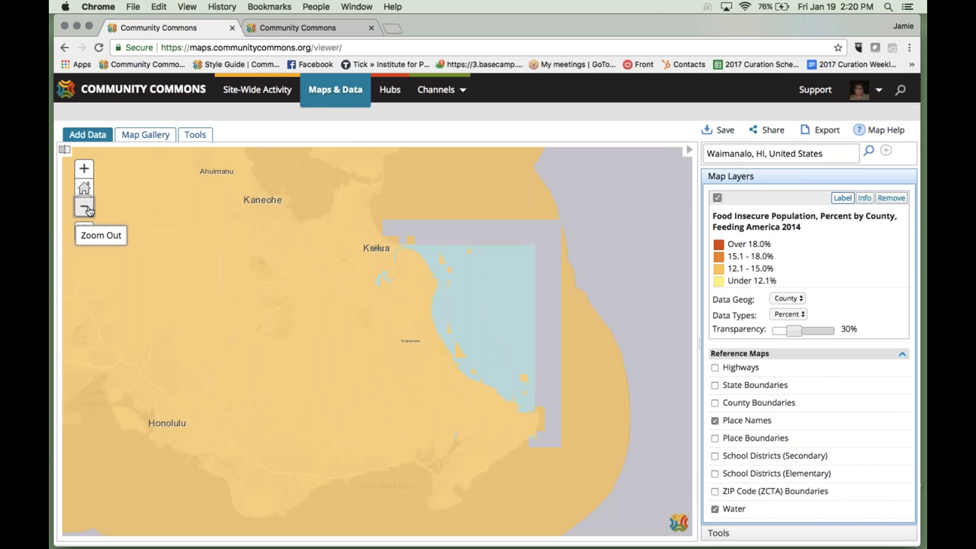
- Keep the data geography at County and open the data search for another layer
{"action": "left_click", "coordinate": [797, 299]}
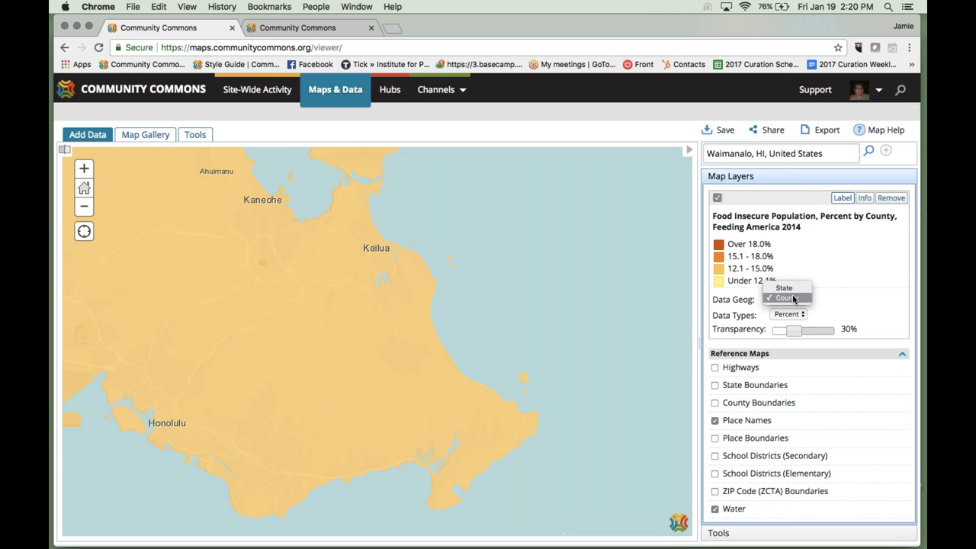
{"action": "left_click", "coordinate": [789, 297]}
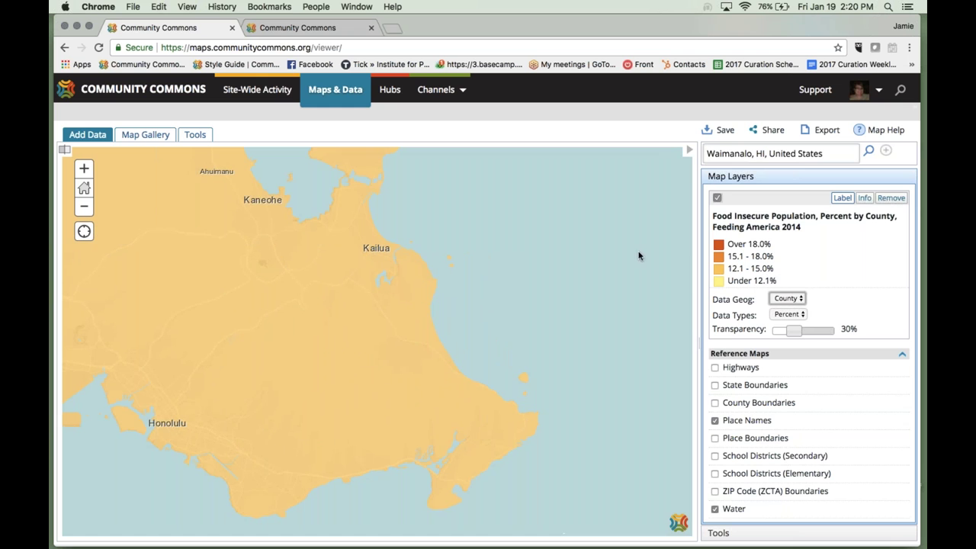
{"action": "left_click", "coordinate": [81, 135]}
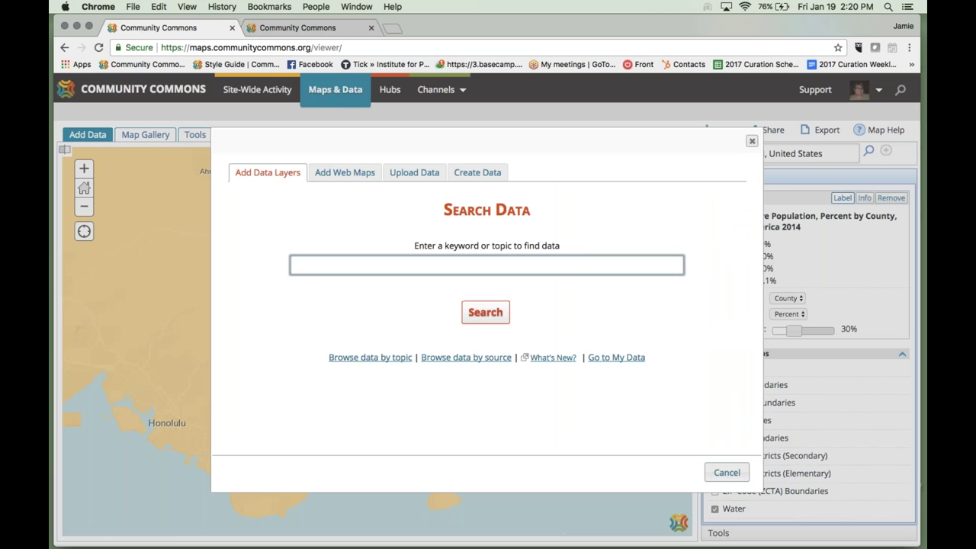
- Search 'food deserts' and add the Food Desert Census Tracts, Change layer to the map
{"action": "type", "text": "food deserts"}
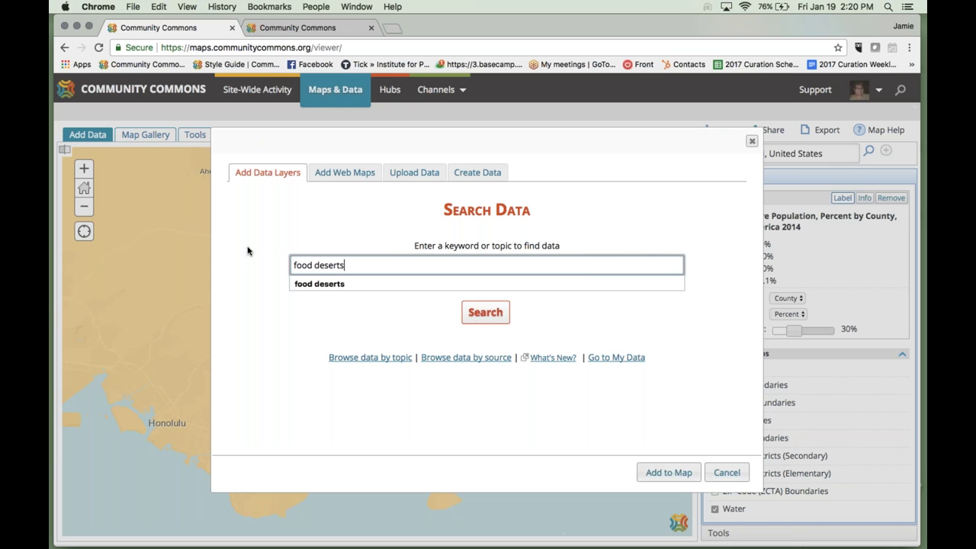
{"action": "key", "text": "Return"}
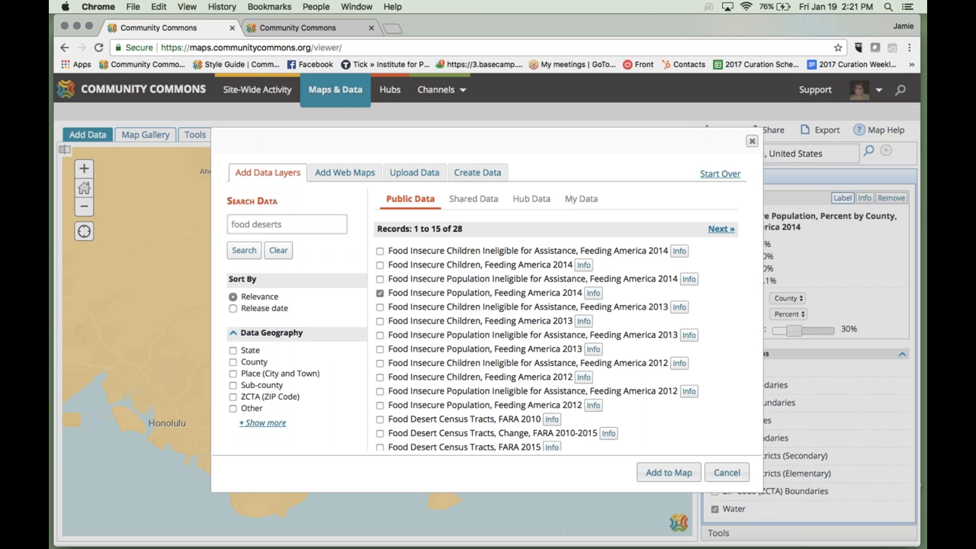
{"action": "scroll", "coordinate": [480, 417], "scroll_direction": "down", "scroll_amount": 1}
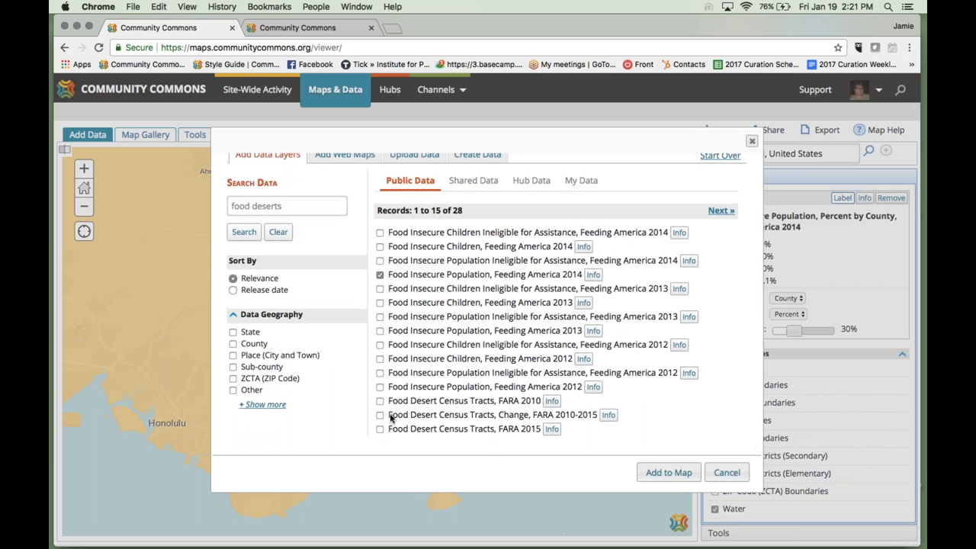
{"action": "left_click", "coordinate": [669, 474]}
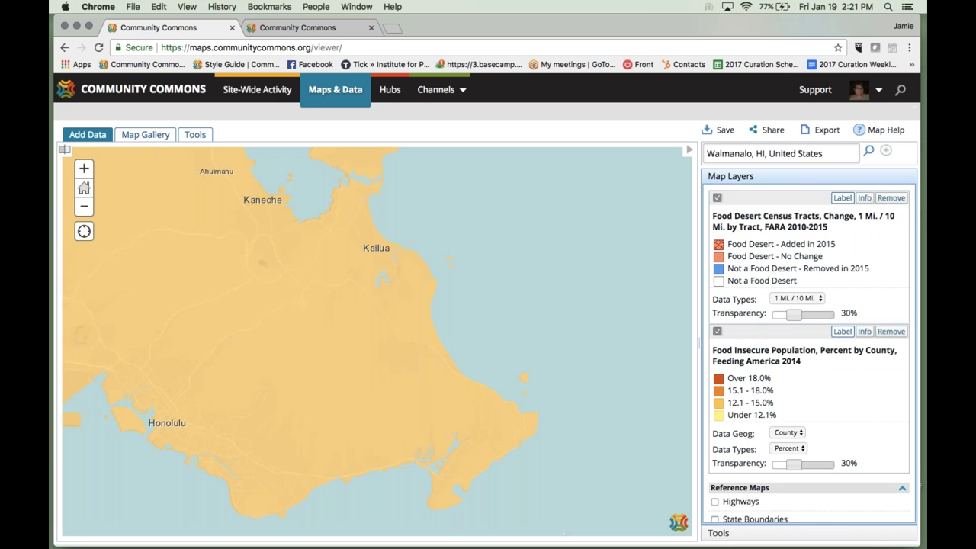
- Set the food desert layer's distance to .5 Mi. / 10 Mi. while panning around Oahu
{"action": "left_click_drag", "start_coordinate": [323, 413], "coordinate": [320, 374]}
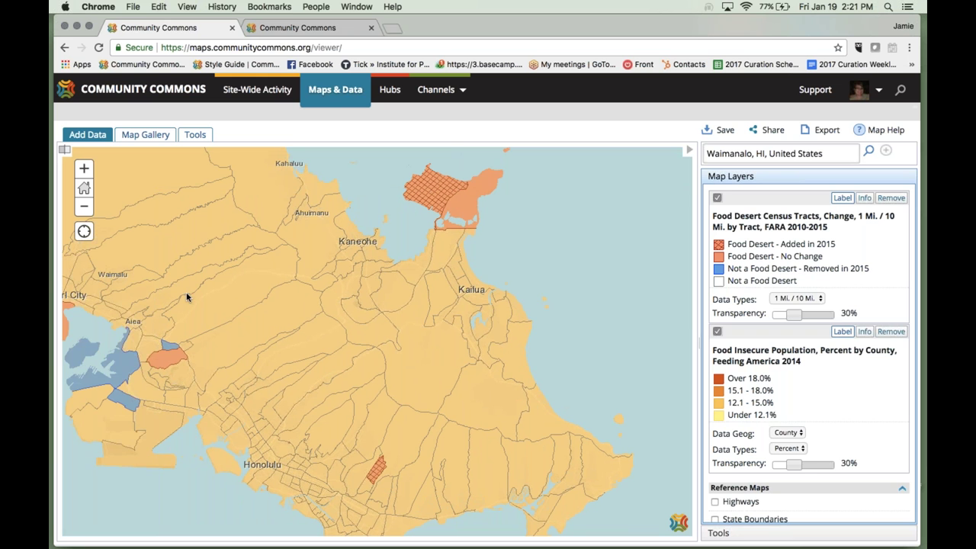
{"action": "left_click", "coordinate": [795, 299]}
{"action": "left_click", "coordinate": [672, 291]}
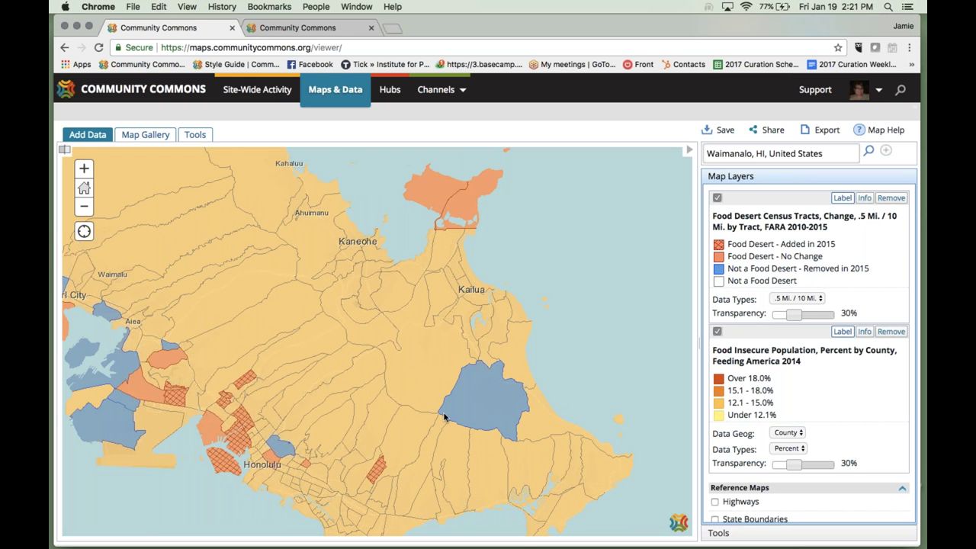
{"action": "left_click_drag", "start_coordinate": [447, 414], "coordinate": [458, 364]}
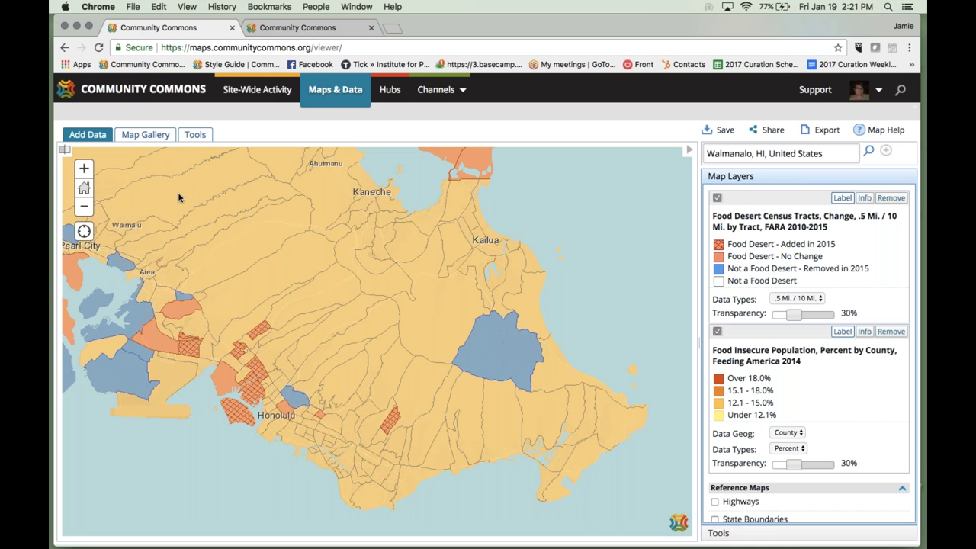
- Search 'farmers' and add the Farmers' Markets, USDA - AMS Dec. 2017 layer to the map
{"action": "left_click", "coordinate": [87, 134]}
{"action": "type", "text": "farmers"}
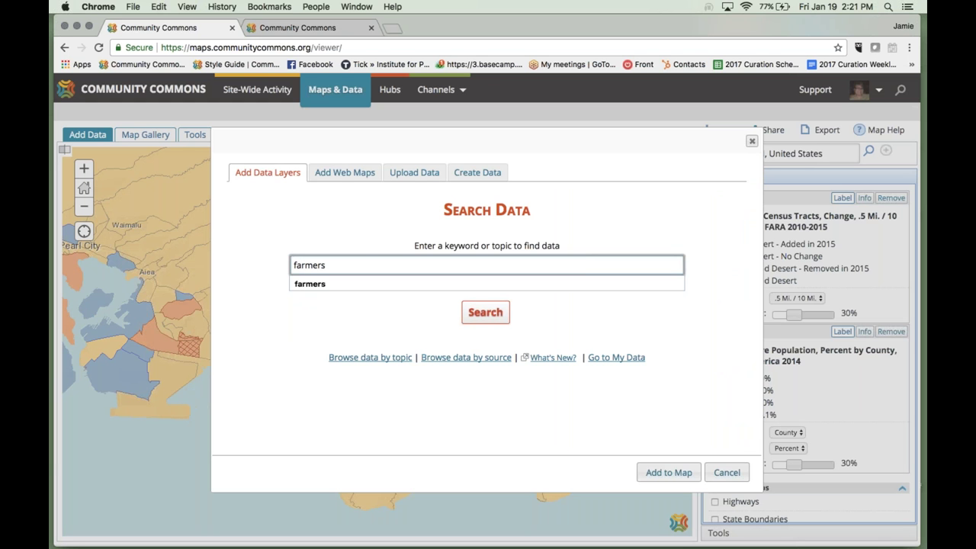
{"action": "key", "text": "Return"}
{"action": "left_click", "coordinate": [380, 251]}
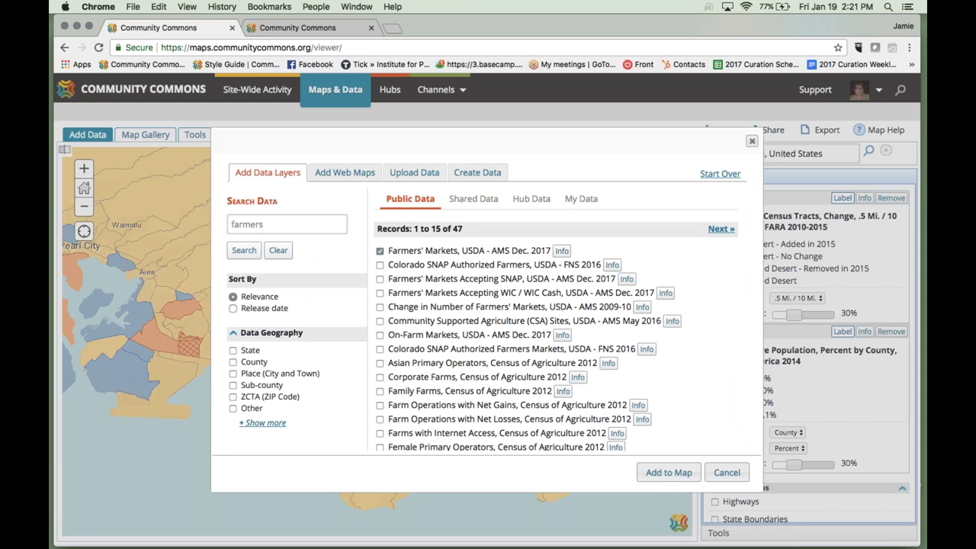
{"action": "left_click", "coordinate": [669, 472]}
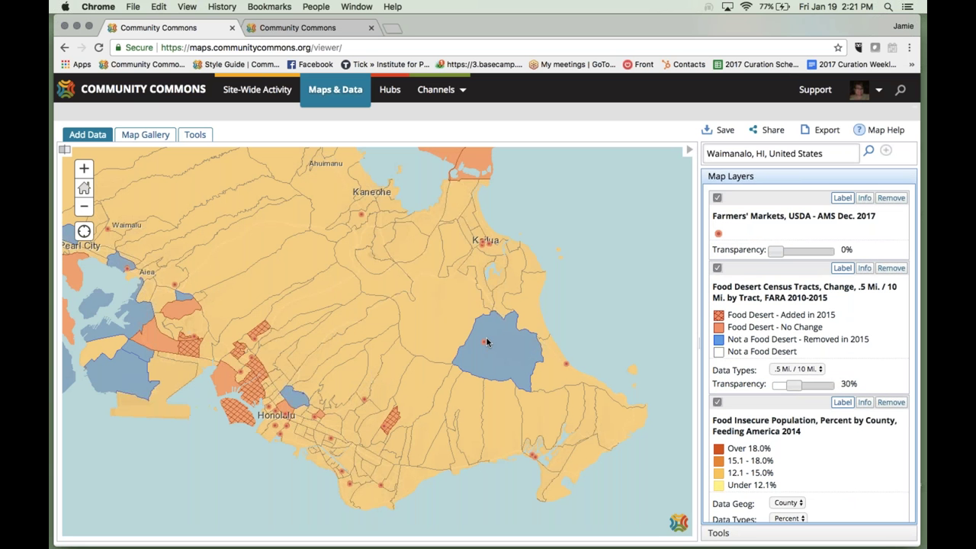
- Search 'grocery', add the Major Supermarkets, USDA Dec. 2017 layer, and show the map tools list
{"action": "left_click", "coordinate": [87, 135]}
{"action": "type", "text": "grocery"}
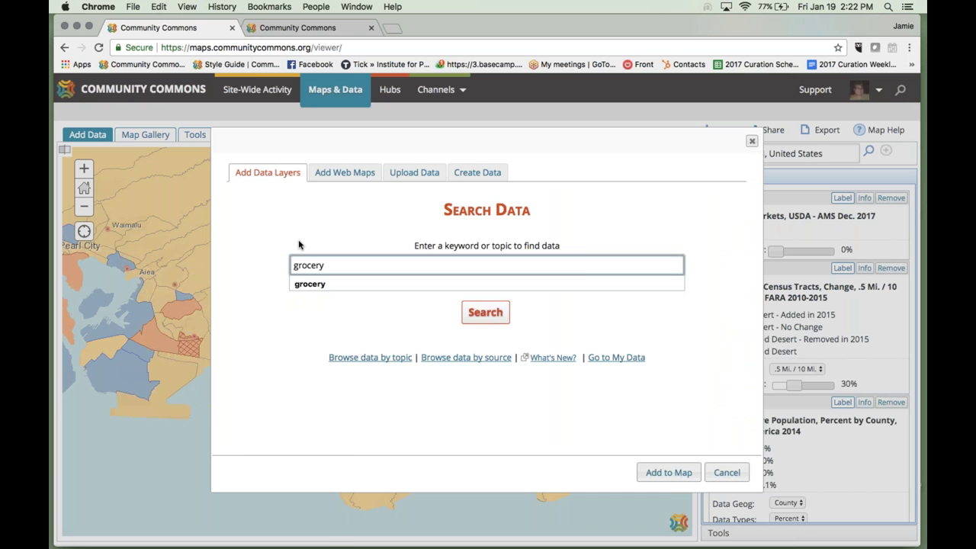
{"action": "key", "text": "Return"}
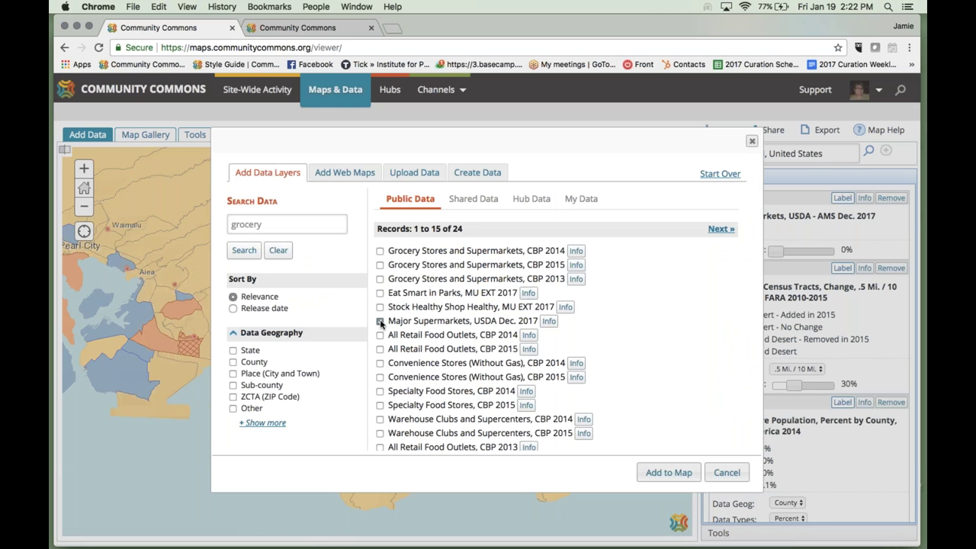
{"action": "left_click", "coordinate": [682, 473]}
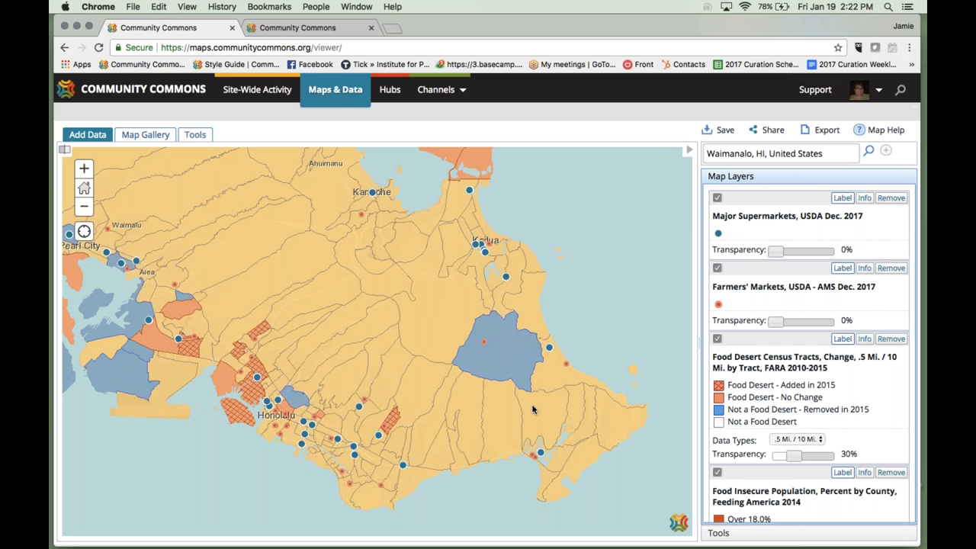
{"action": "left_click", "coordinate": [786, 534]}
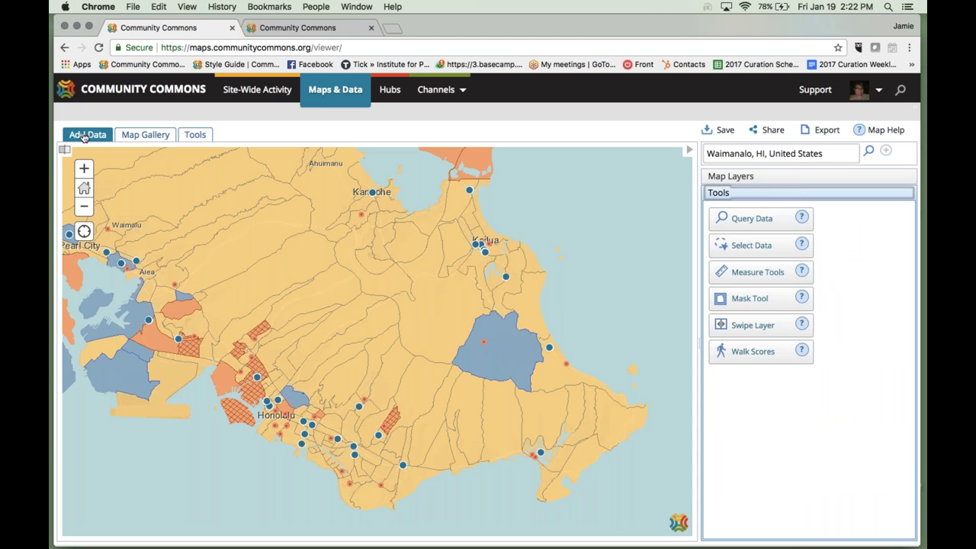
{"action": "left_click", "coordinate": [195, 135]}
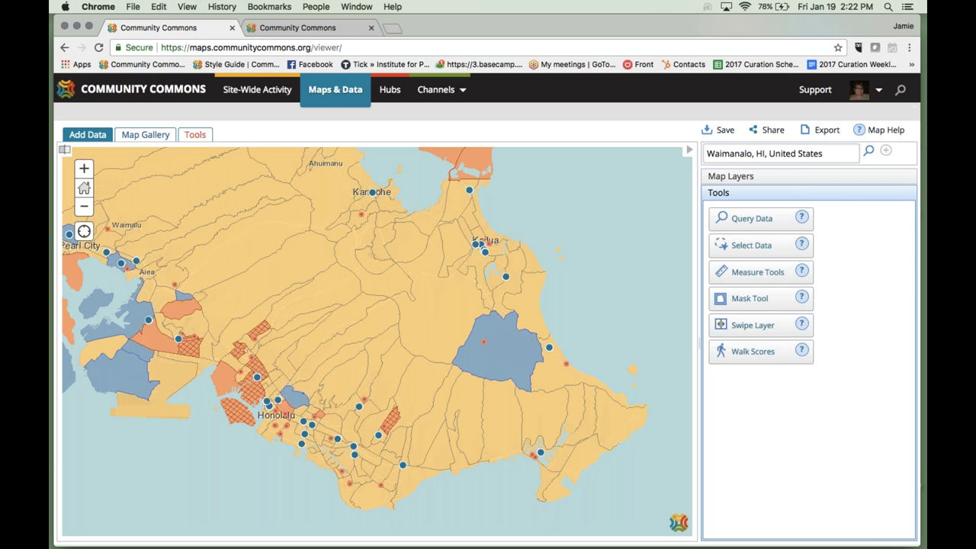
{"action": "left_click", "coordinate": [785, 176]}
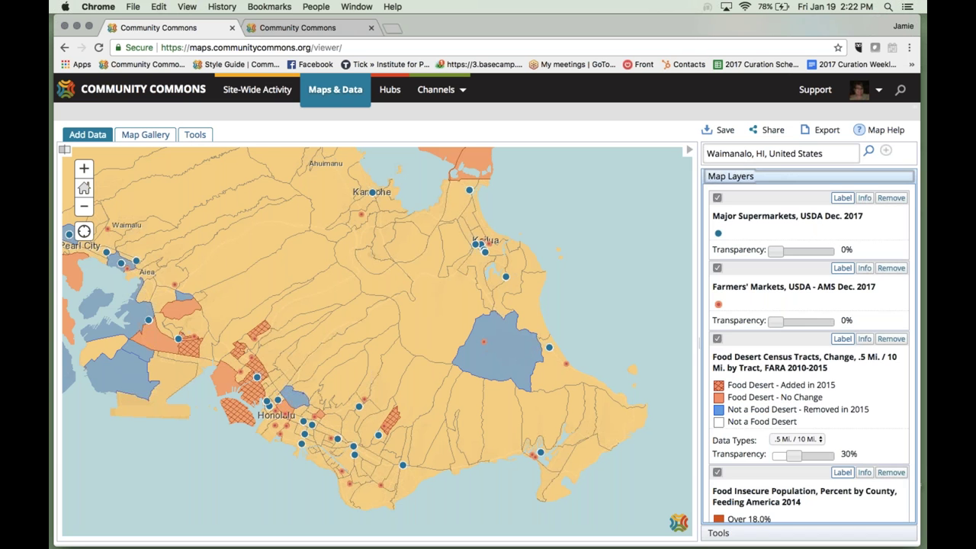
{"action": "left_click", "coordinate": [732, 533]}
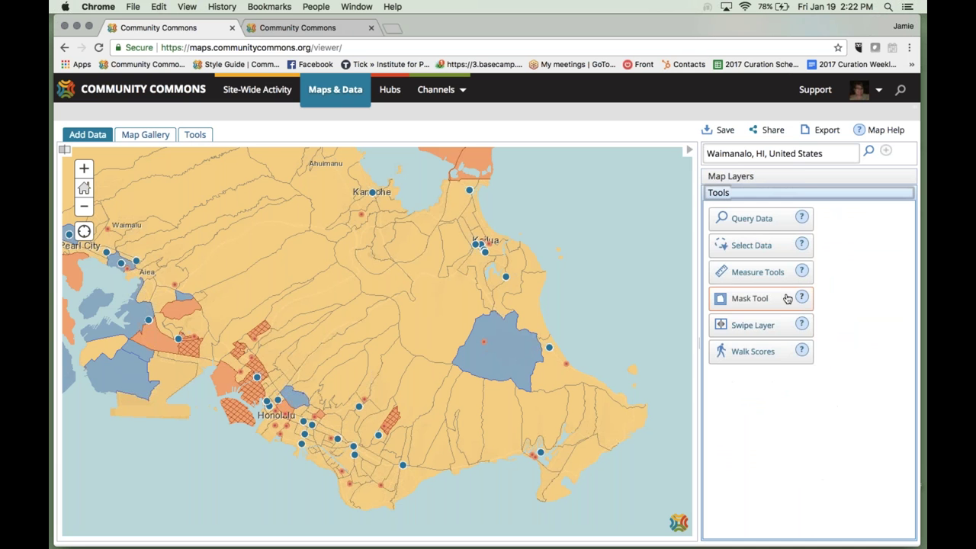
{"action": "left_click", "coordinate": [764, 221]}
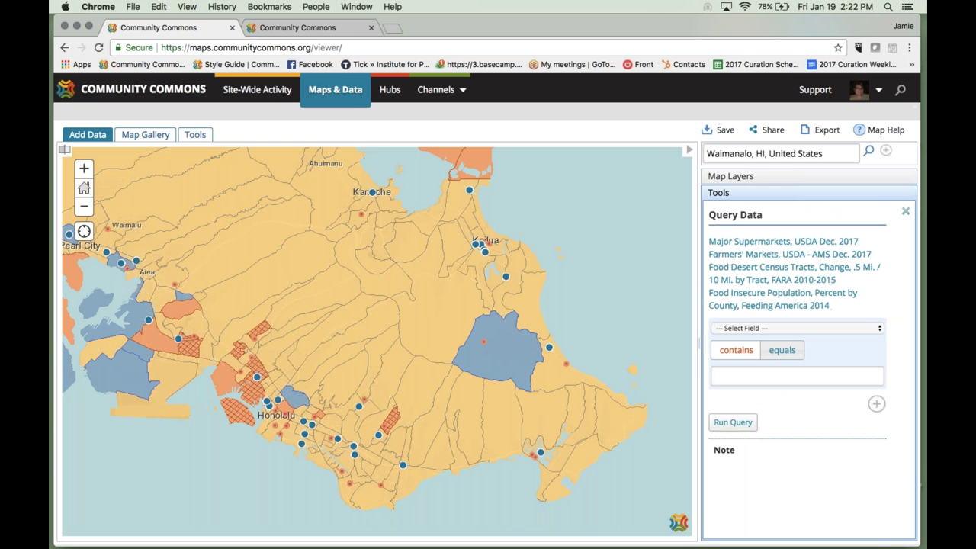
{"action": "left_click", "coordinate": [783, 241]}
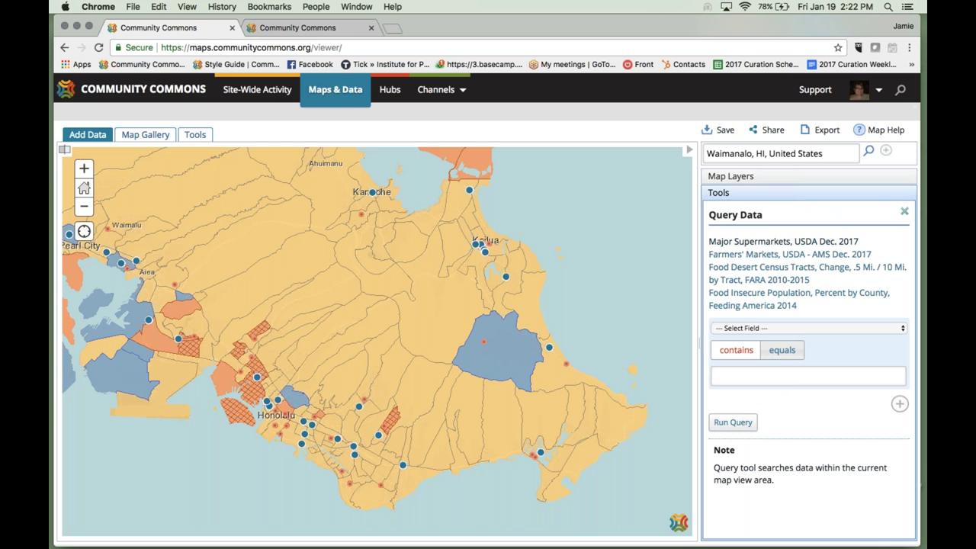
{"action": "left_click", "coordinate": [759, 263]}
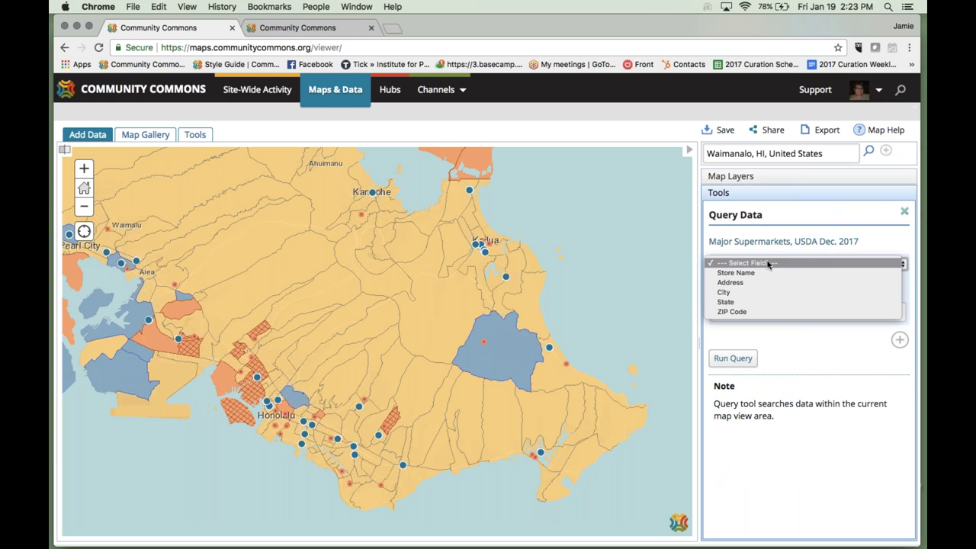
{"action": "left_click", "coordinate": [778, 247]}
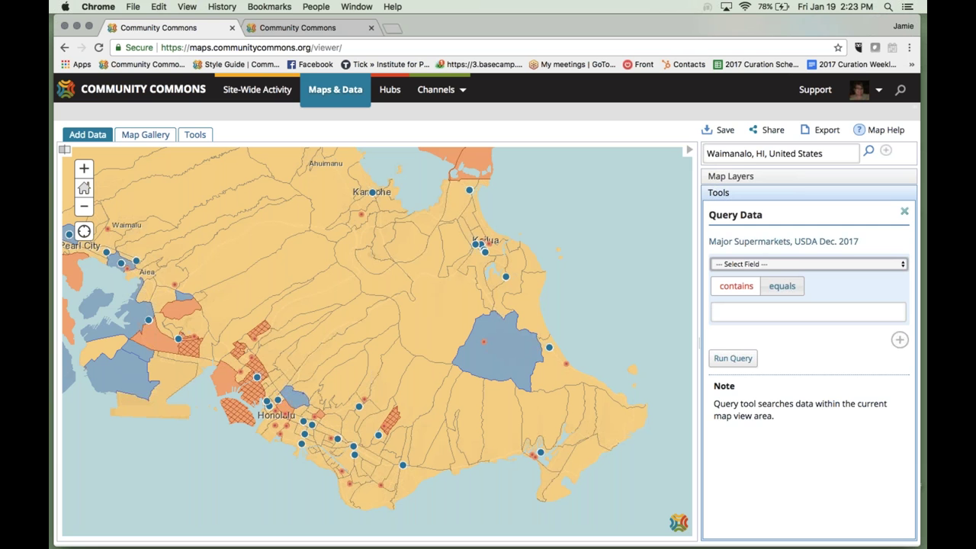
{"action": "left_click", "coordinate": [907, 210]}
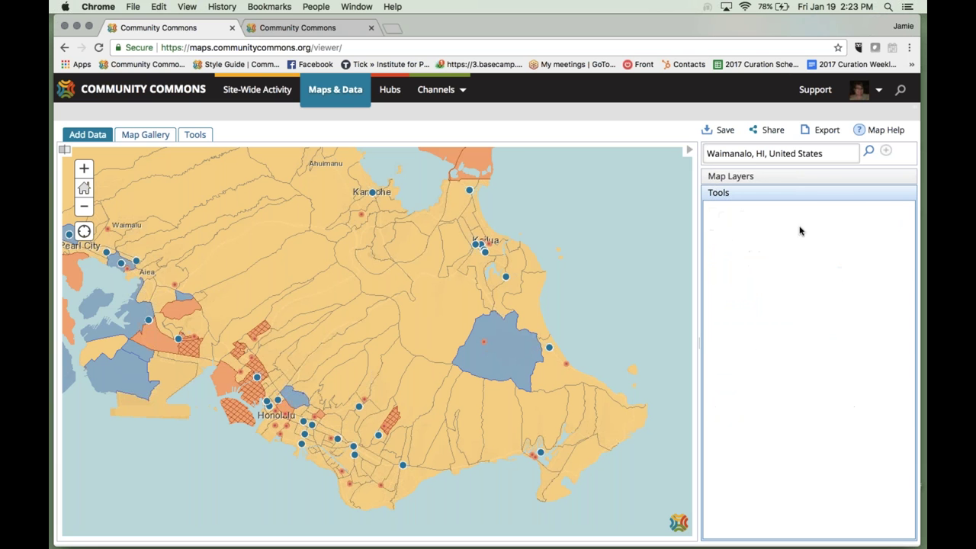
{"action": "left_click", "coordinate": [752, 218]}
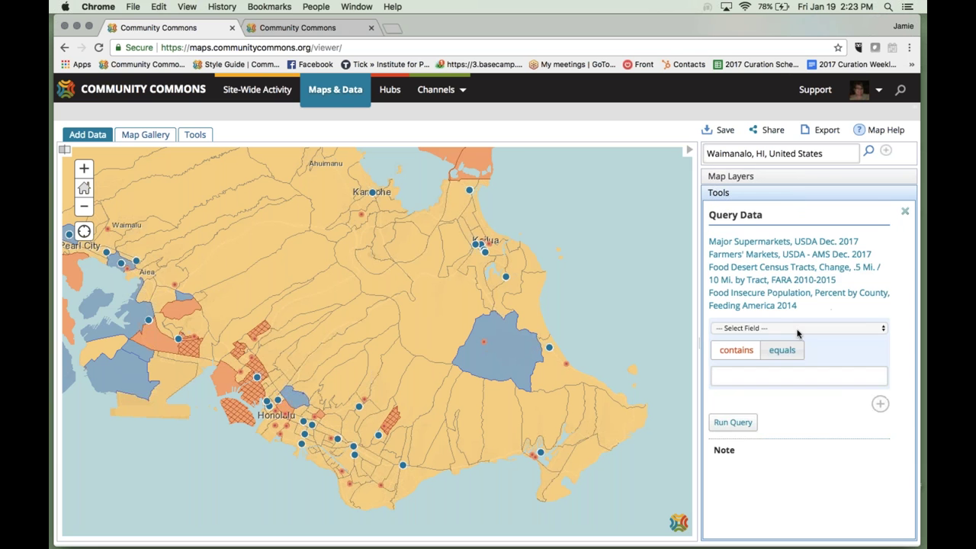
{"action": "left_click", "coordinate": [752, 292]}
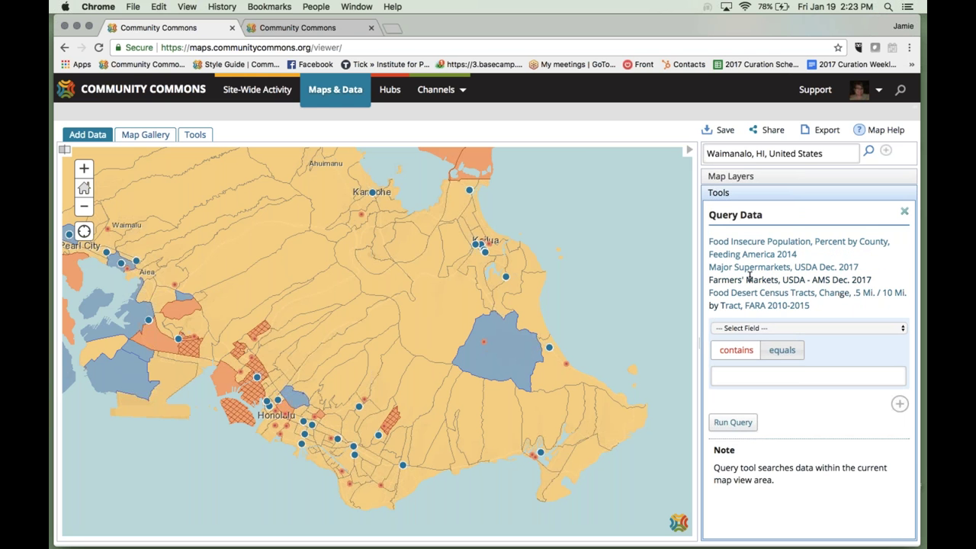
{"action": "left_click", "coordinate": [751, 244]}
{"action": "left_click", "coordinate": [789, 277]}
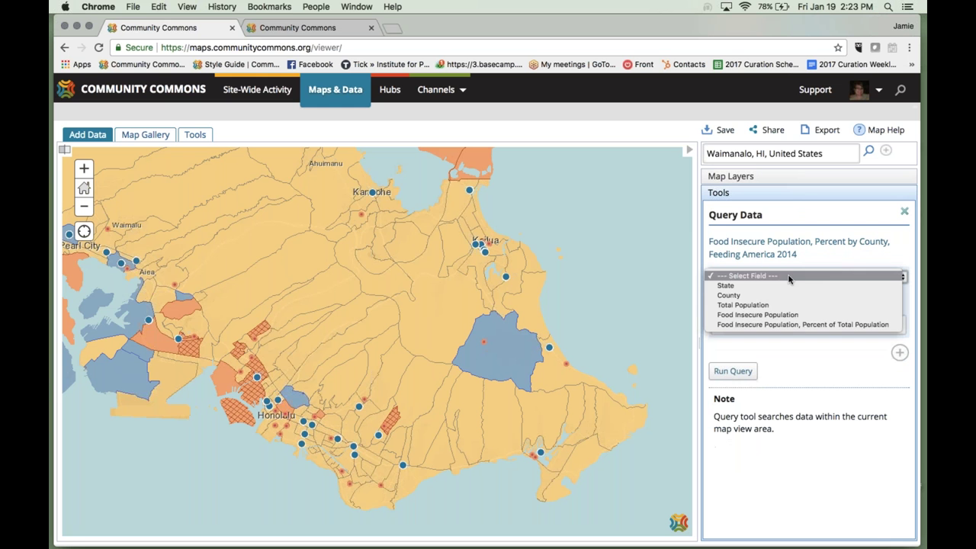
{"action": "left_click", "coordinate": [771, 314]}
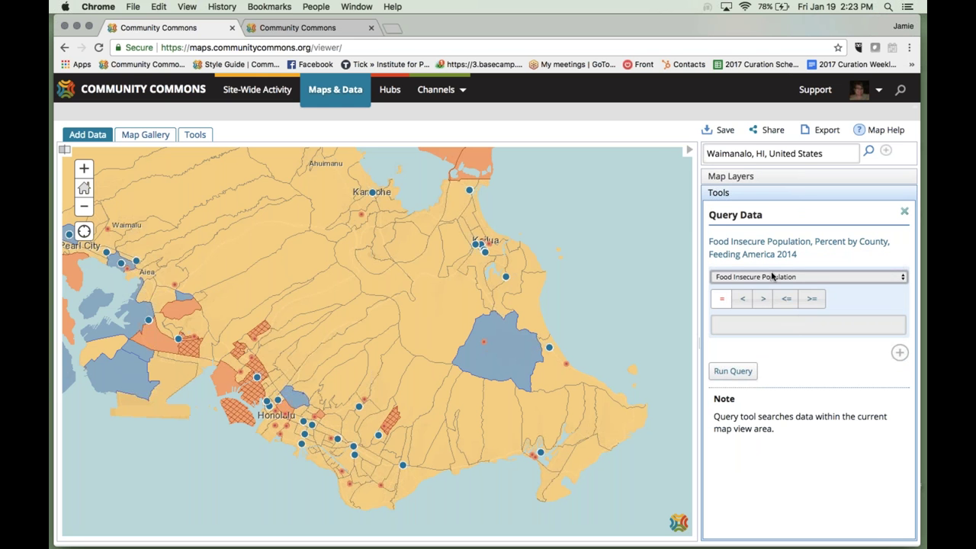
{"action": "left_click", "coordinate": [772, 277]}
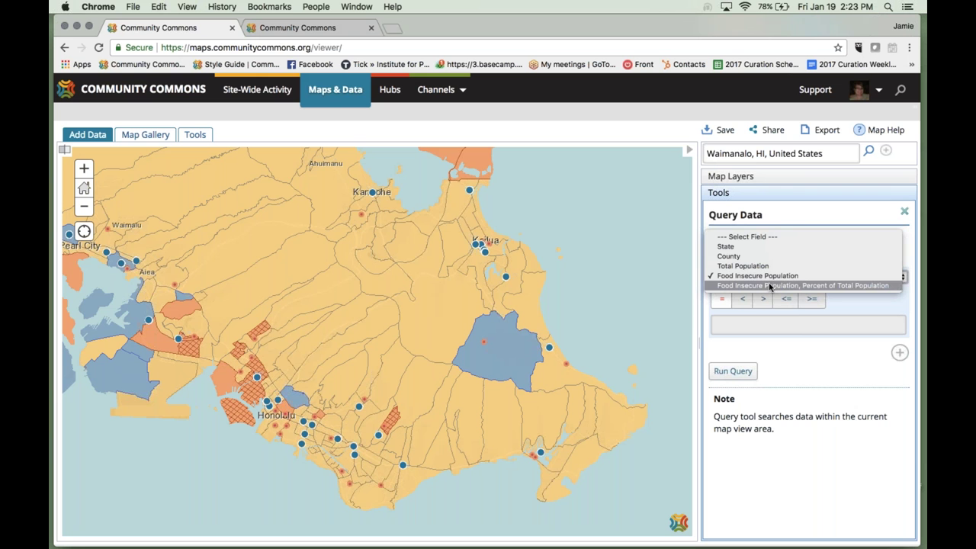
{"action": "left_click", "coordinate": [770, 286]}
{"action": "left_click", "coordinate": [763, 299]}
{"action": "left_click", "coordinate": [762, 325]}
{"action": "type", "text": "30"}
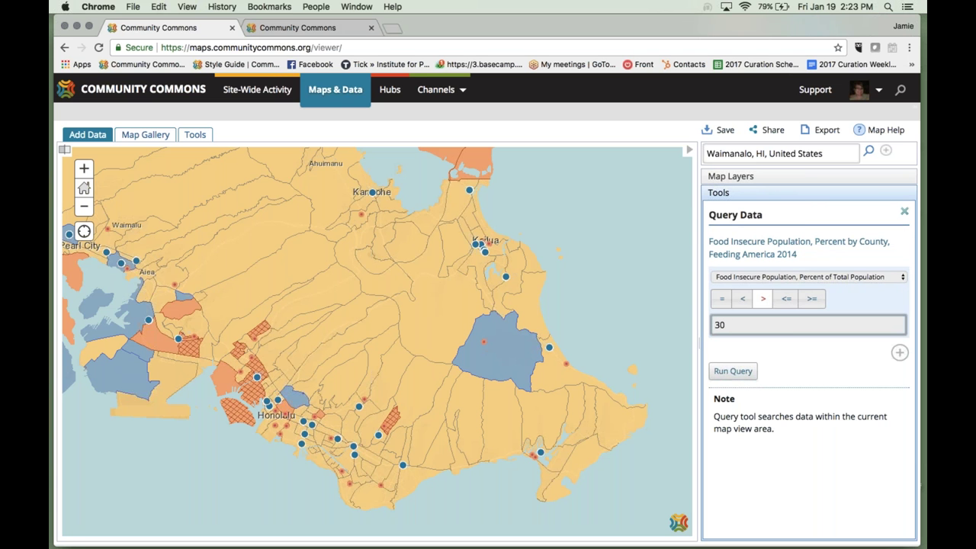
{"action": "left_click", "coordinate": [730, 372]}
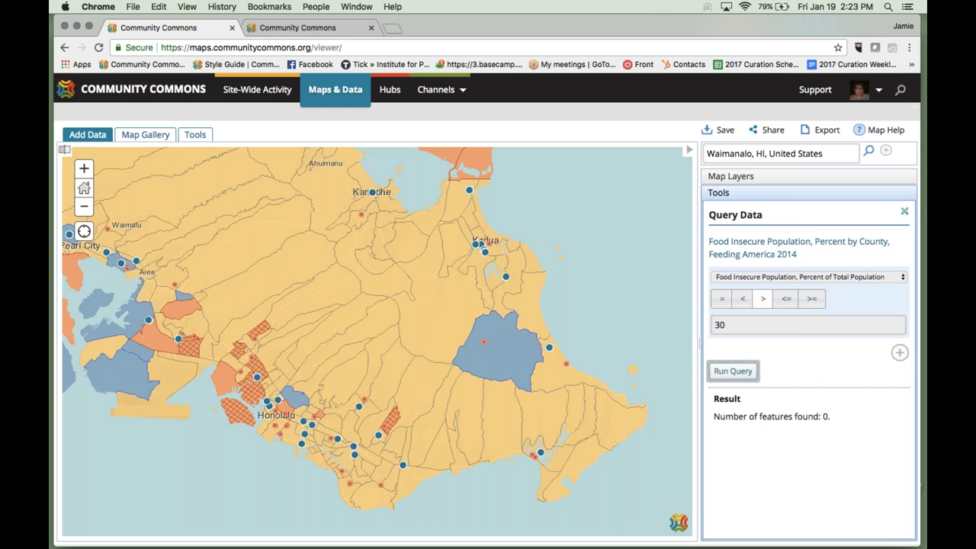
{"action": "left_click", "coordinate": [732, 325]}
{"action": "key", "text": "BackSpace"}
{"action": "key", "text": "BackSpace"}
{"action": "type", "text": "10"}
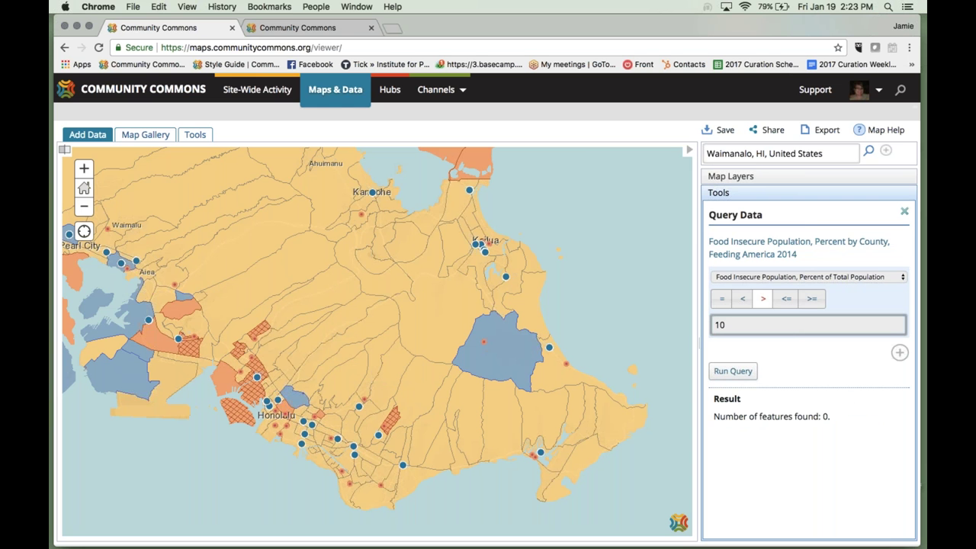
{"action": "left_click", "coordinate": [733, 371]}
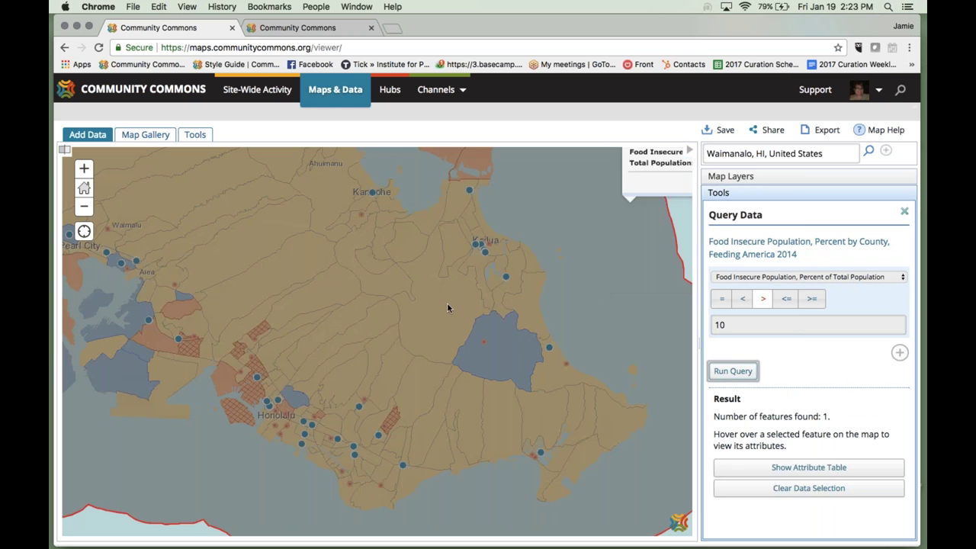
{"action": "mouse_move", "coordinate": [425, 351]}
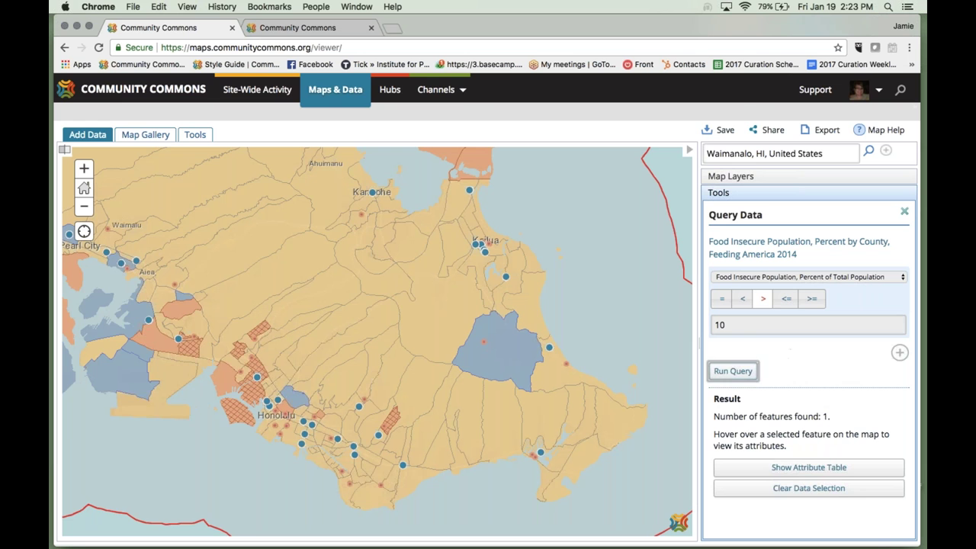
{"action": "left_click", "coordinate": [798, 467]}
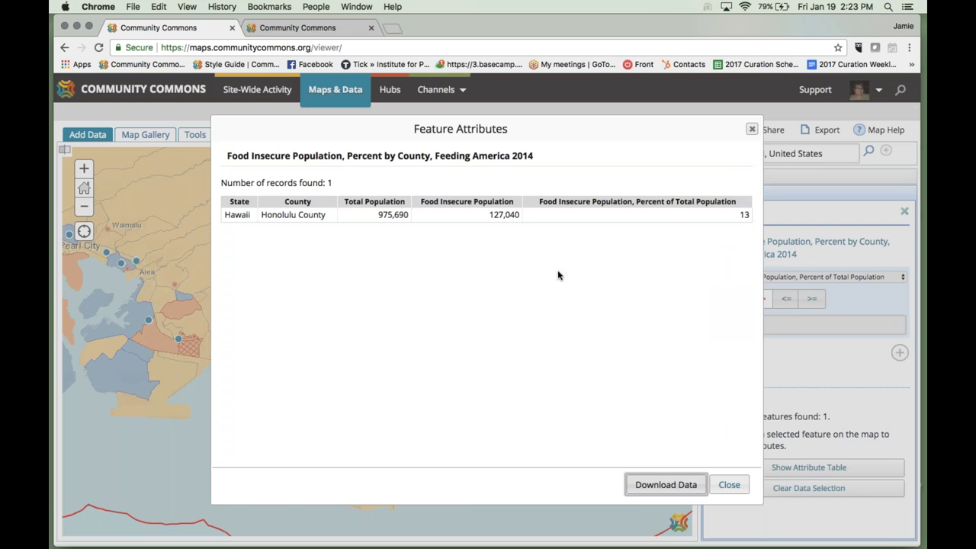
{"action": "left_click", "coordinate": [751, 129]}
{"action": "left_click", "coordinate": [904, 211]}
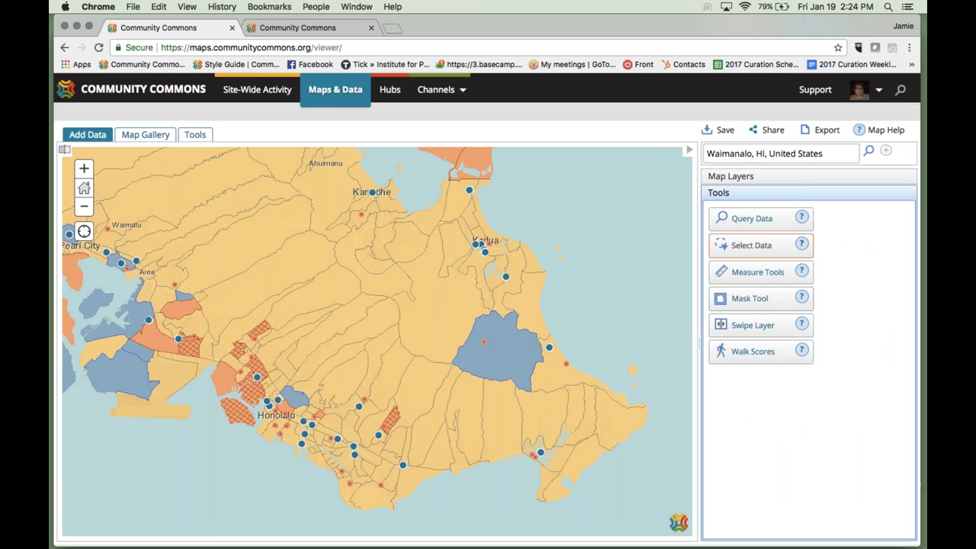
- Mask the map to ZIP codes 96817, 96734, 96822 and 96813, then expand the Map Layers list
{"action": "left_click", "coordinate": [751, 303]}
{"action": "left_click", "coordinate": [728, 300]}
{"action": "left_click", "coordinate": [740, 318]}
{"action": "left_click", "coordinate": [354, 315]}
{"action": "left_click", "coordinate": [429, 308]}
{"action": "left_click", "coordinate": [361, 360]}
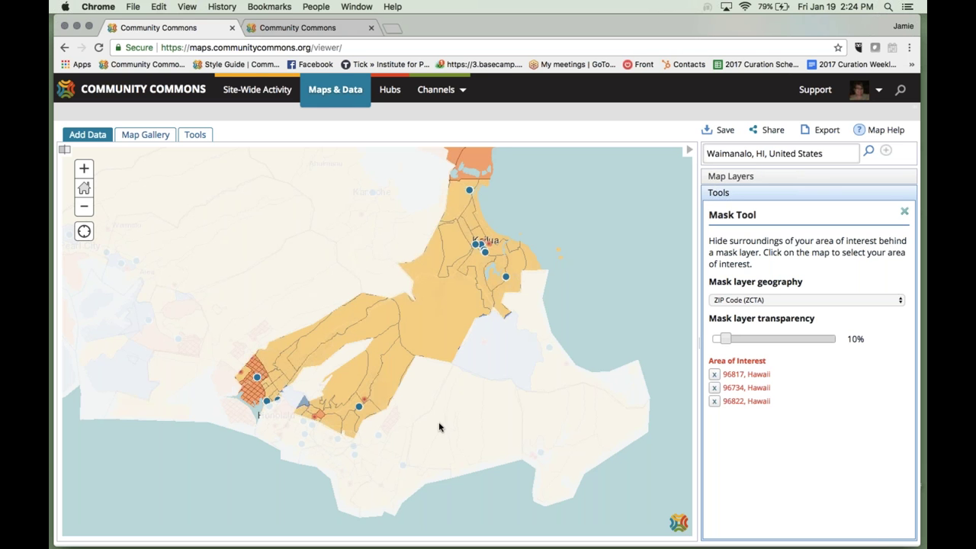
{"action": "left_click", "coordinate": [326, 368]}
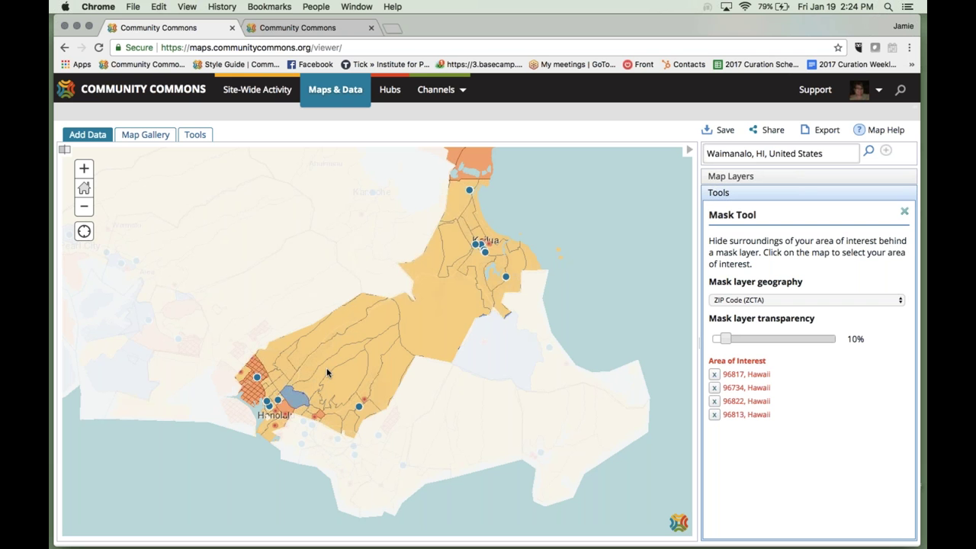
{"action": "left_click", "coordinate": [904, 211]}
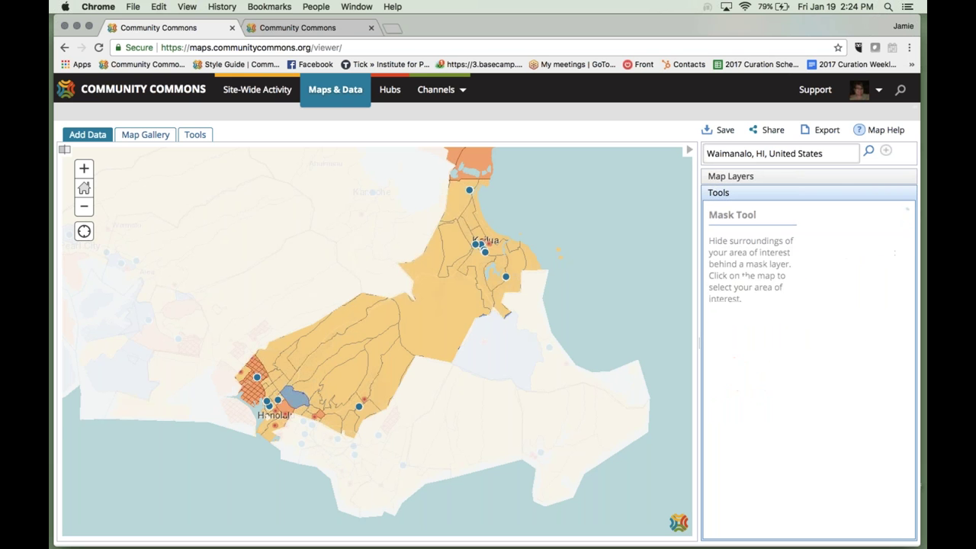
{"action": "left_click", "coordinate": [826, 176]}
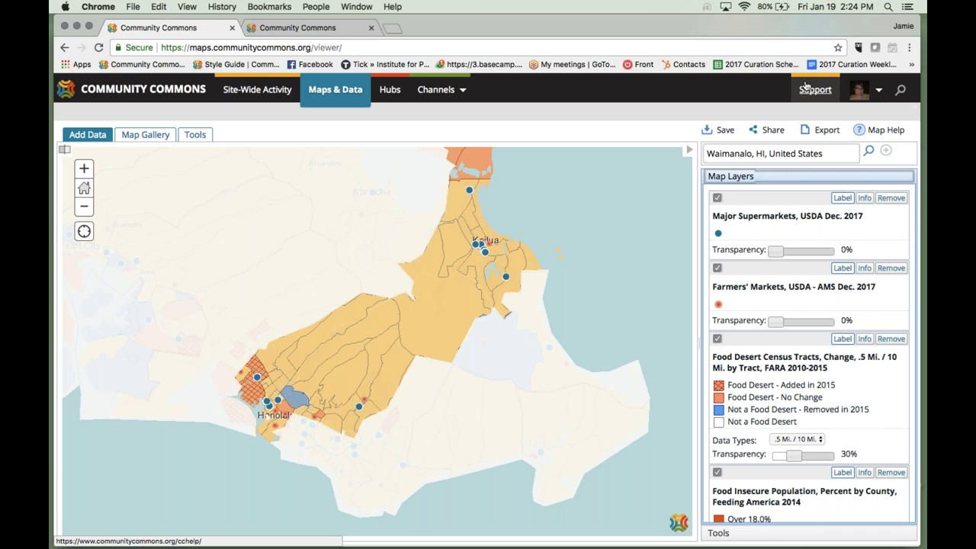
{"action": "left_click", "coordinate": [146, 135]}
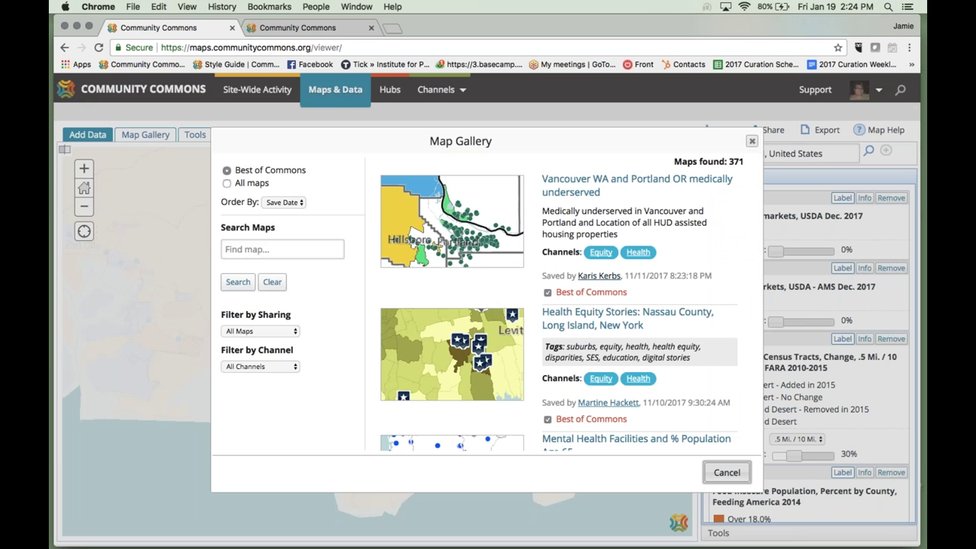
{"action": "scroll", "coordinate": [537, 269], "scroll_direction": "down", "scroll_amount": 2}
{"action": "scroll", "coordinate": [488, 305], "scroll_direction": "down", "scroll_amount": 3}
{"action": "scroll", "coordinate": [488, 305], "scroll_direction": "up", "scroll_amount": 5}
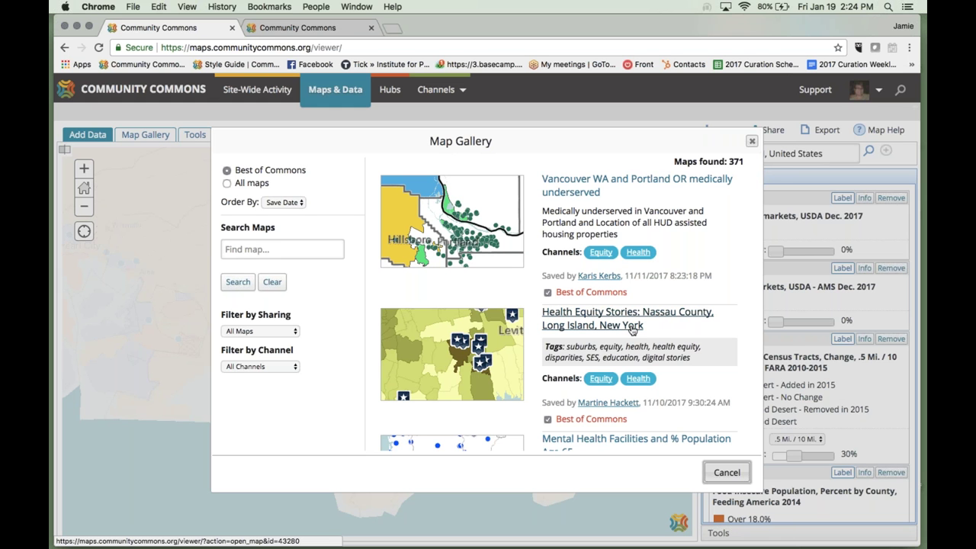
{"action": "left_click", "coordinate": [752, 145]}
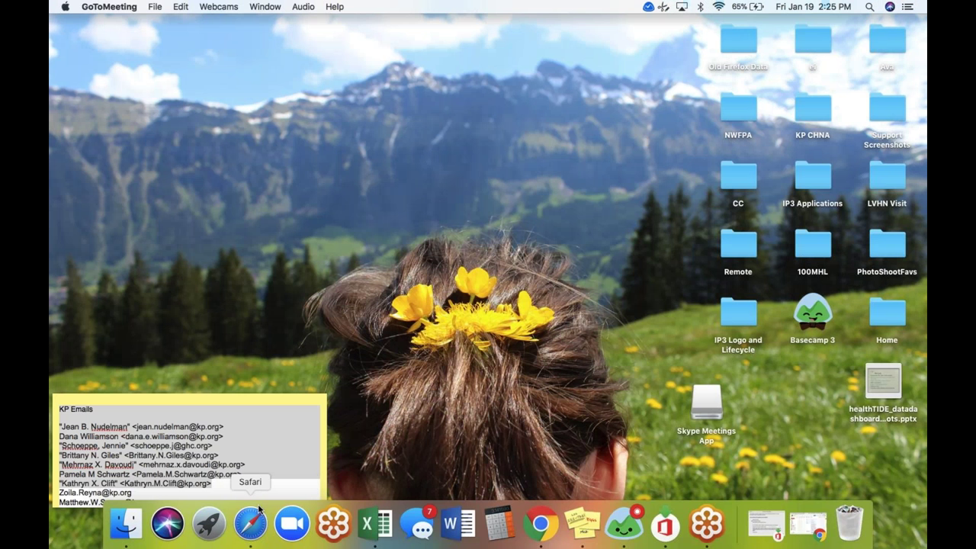
- Switch to the desktop showing the CHNA Health Indicators Report page
{"action": "key", "text": "ctrl+Right"}
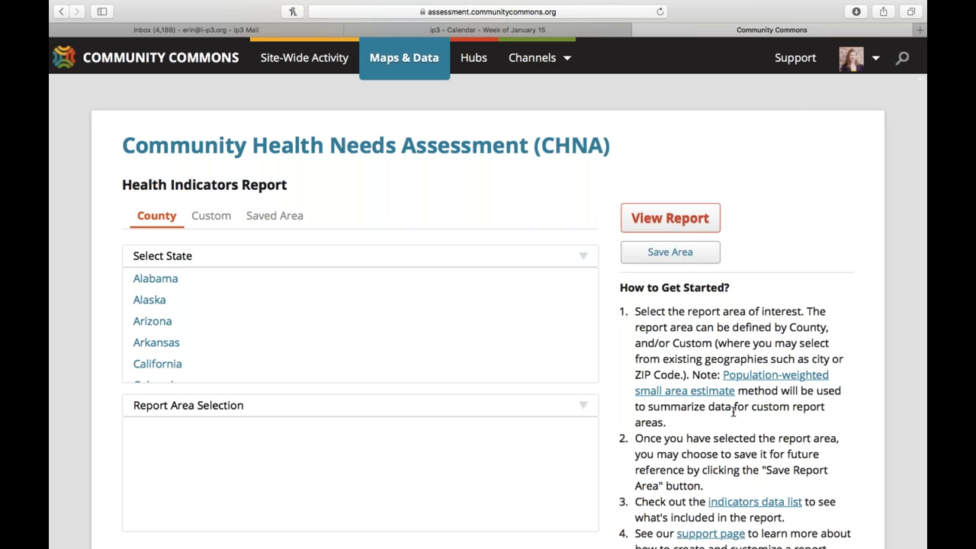
- Choose Washington, add King County, WA as the report area, and view its Health Indicators Report
{"action": "scroll", "coordinate": [256, 340], "scroll_direction": "down", "scroll_amount": 1}
{"action": "scroll", "coordinate": [254, 340], "scroll_direction": "up", "scroll_amount": 1}
{"action": "scroll", "coordinate": [236, 337], "scroll_direction": "down", "scroll_amount": 1}
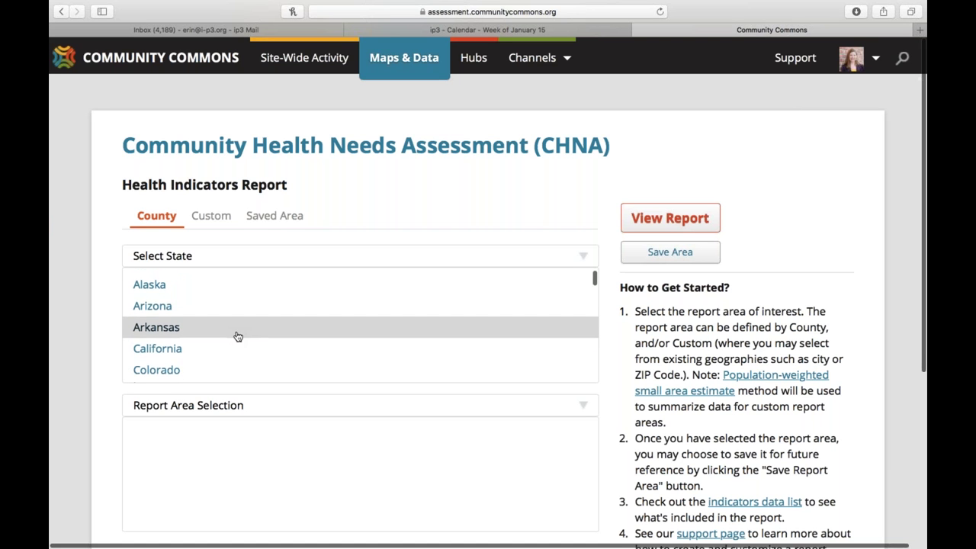
{"action": "scroll", "coordinate": [236, 336], "scroll_direction": "down", "scroll_amount": 10}
{"action": "scroll", "coordinate": [241, 320], "scroll_direction": "down", "scroll_amount": 5}
{"action": "left_click", "coordinate": [241, 309]}
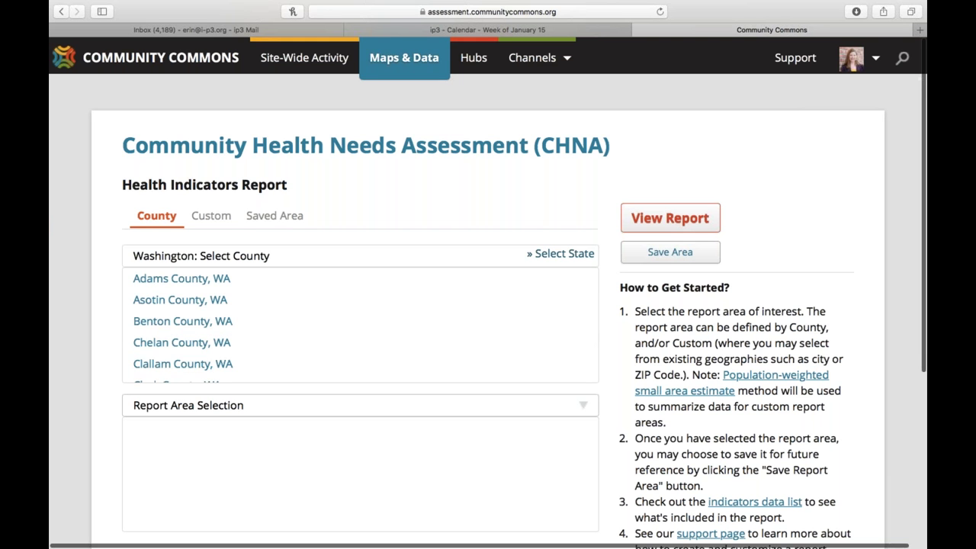
{"action": "scroll", "coordinate": [241, 321], "scroll_direction": "down", "scroll_amount": 8}
{"action": "scroll", "coordinate": [241, 318], "scroll_direction": "up", "scroll_amount": 1}
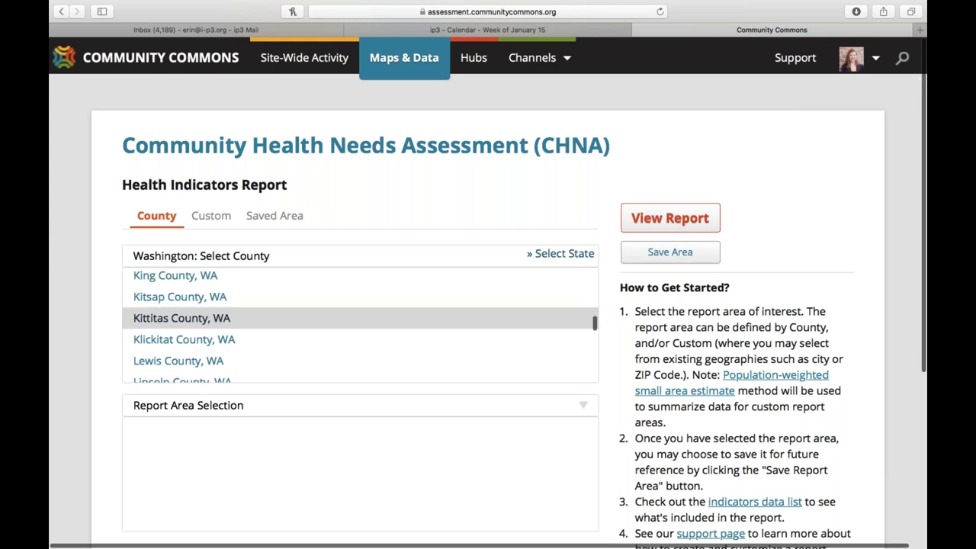
{"action": "scroll", "coordinate": [226, 300], "scroll_direction": "up", "scroll_amount": 1}
{"action": "left_click", "coordinate": [227, 301]}
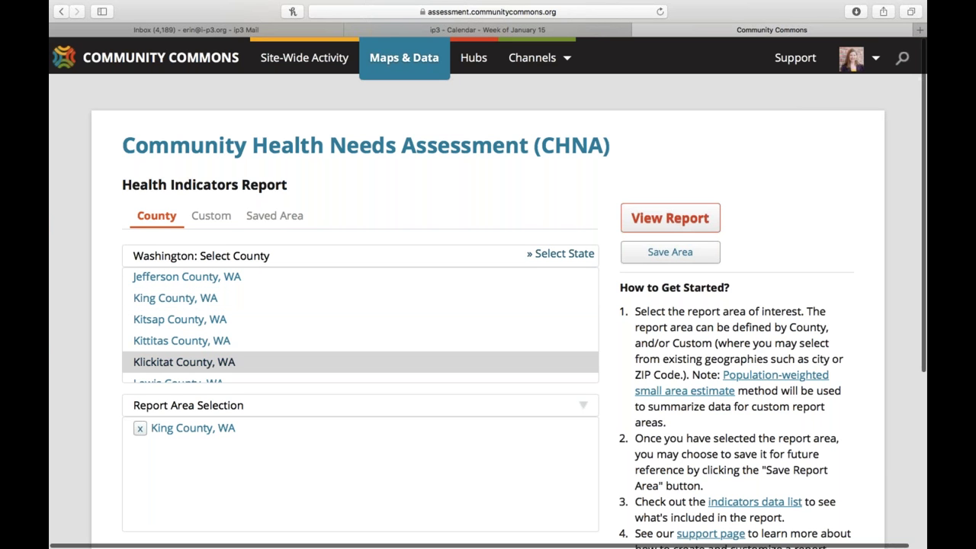
{"action": "left_click", "coordinate": [675, 219]}
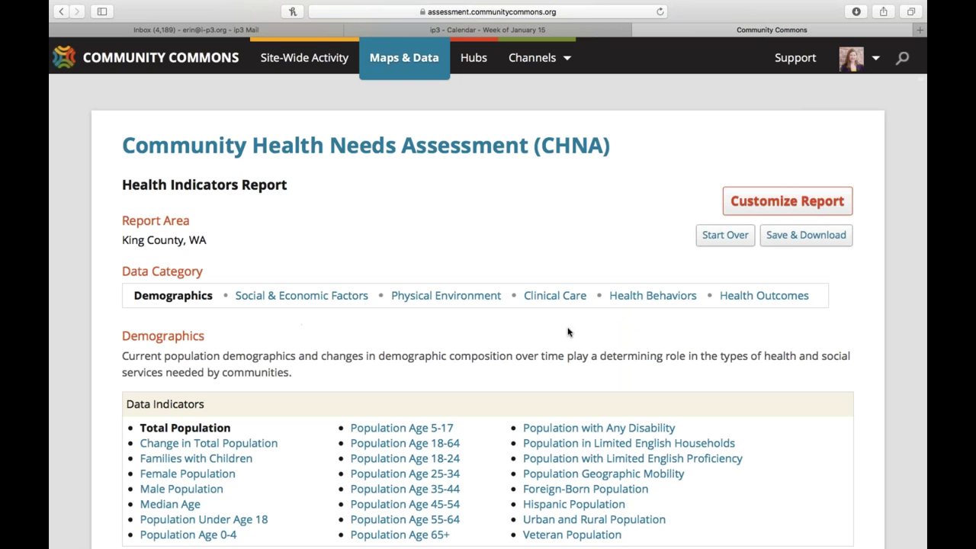
- Highlight the Demographics category name and the Total Population indicator heading
{"action": "scroll", "coordinate": [583, 163], "scroll_direction": "down", "scroll_amount": 3}
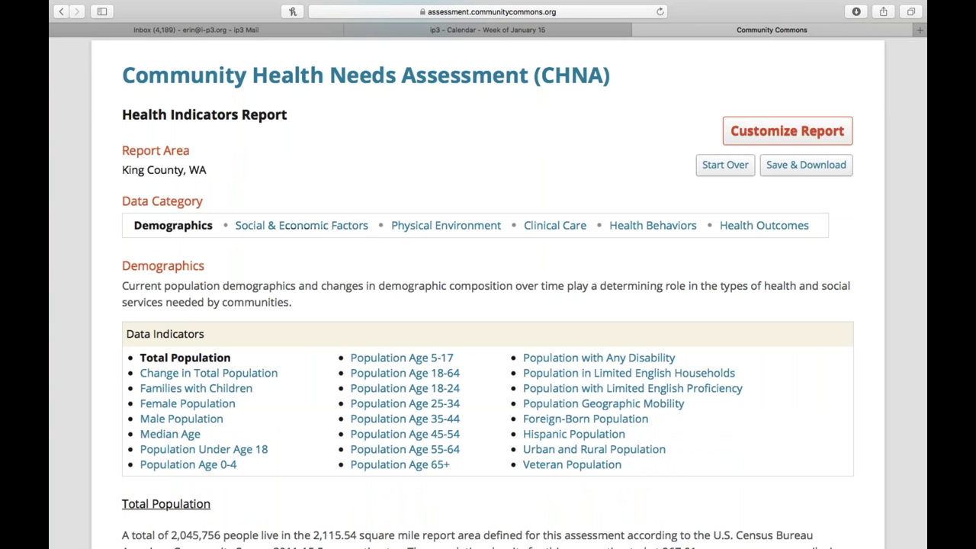
{"action": "left_click_drag", "start_coordinate": [217, 226], "coordinate": [133, 226]}
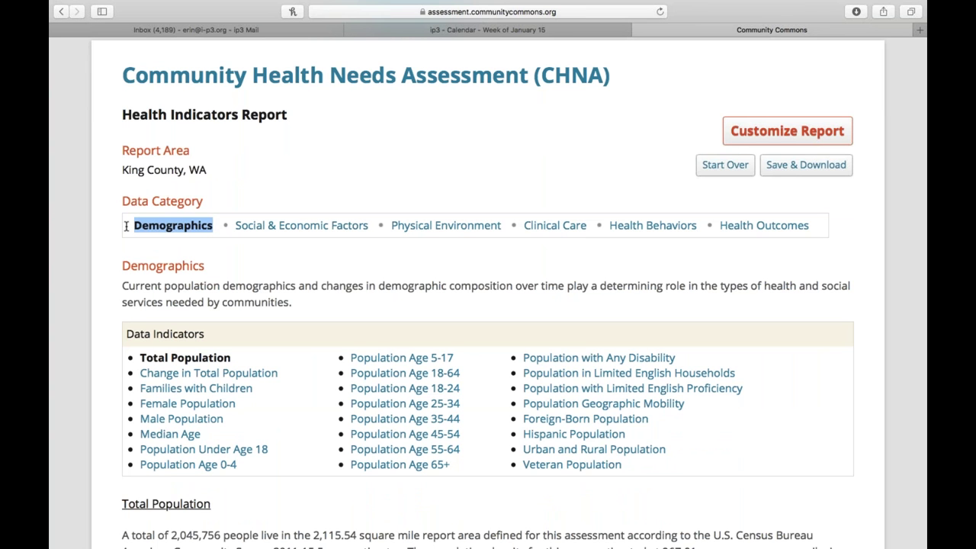
{"action": "scroll", "coordinate": [126, 226], "scroll_direction": "down", "scroll_amount": 1}
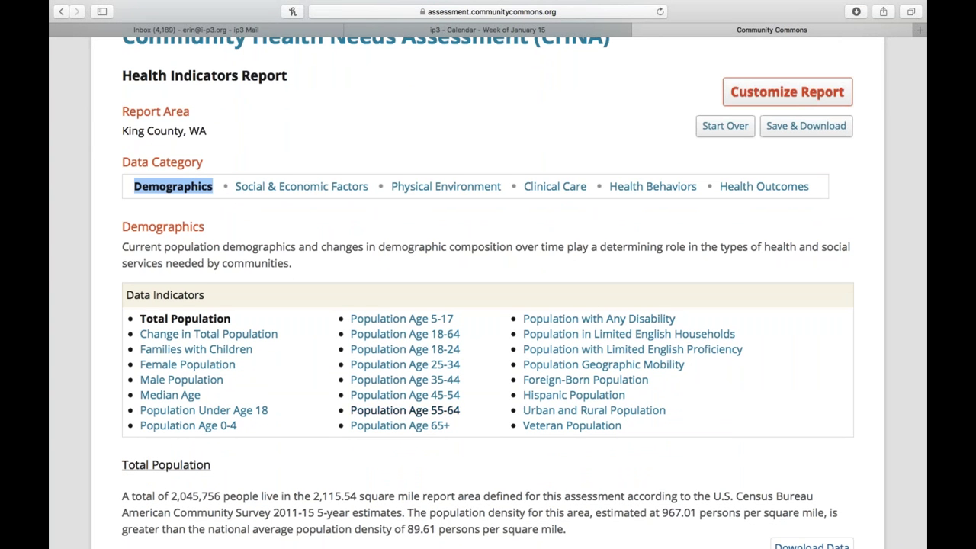
{"action": "scroll", "coordinate": [599, 420], "scroll_direction": "down", "scroll_amount": 1}
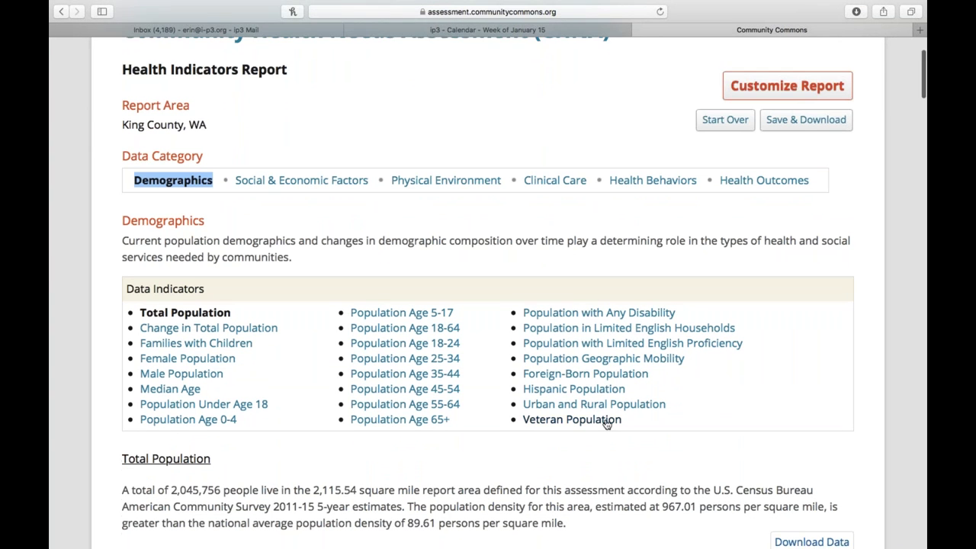
{"action": "scroll", "coordinate": [480, 292], "scroll_direction": "up", "scroll_amount": 2}
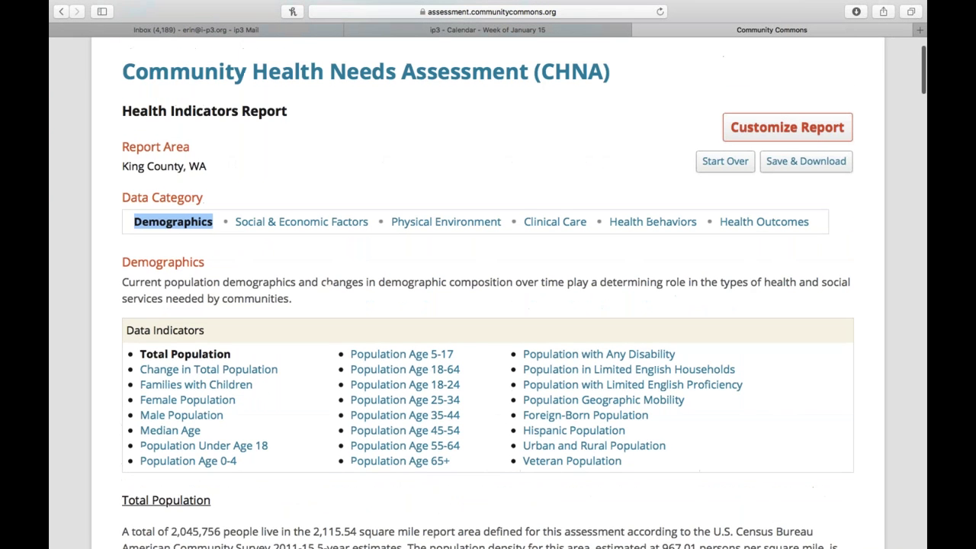
{"action": "left_click_drag", "start_coordinate": [235, 352], "coordinate": [140, 351]}
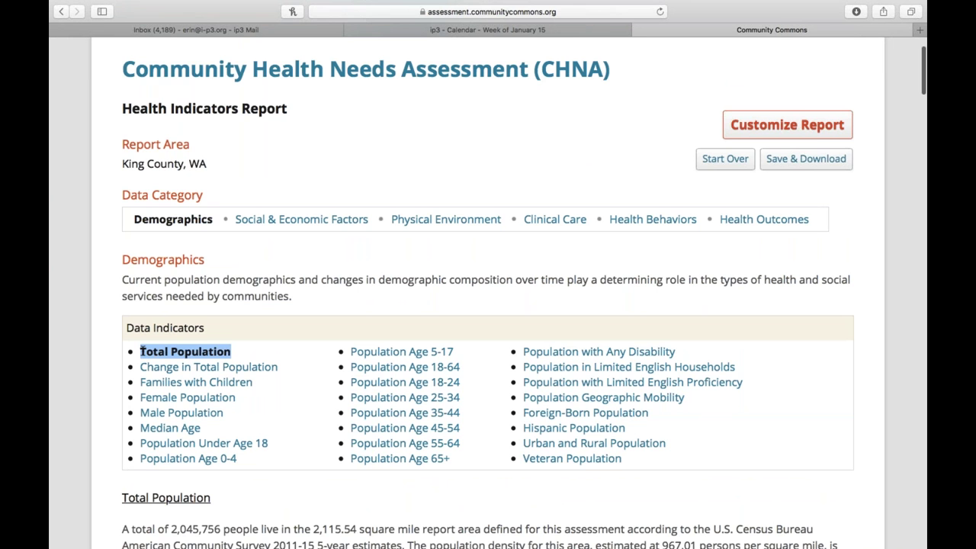
- Highlight the Total Population summary (2,045,756 people, 967.01 per square mile), then clear it
{"action": "scroll", "coordinate": [99, 399], "scroll_direction": "down", "scroll_amount": 5}
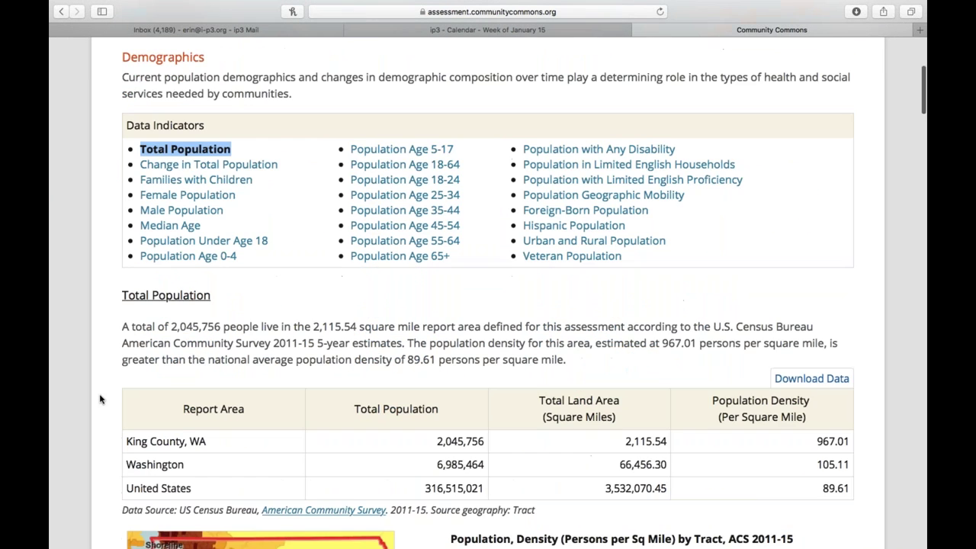
{"action": "scroll", "coordinate": [100, 397], "scroll_direction": "down", "scroll_amount": 4}
{"action": "scroll", "coordinate": [100, 389], "scroll_direction": "up", "scroll_amount": 2}
{"action": "scroll", "coordinate": [100, 389], "scroll_direction": "down", "scroll_amount": 4}
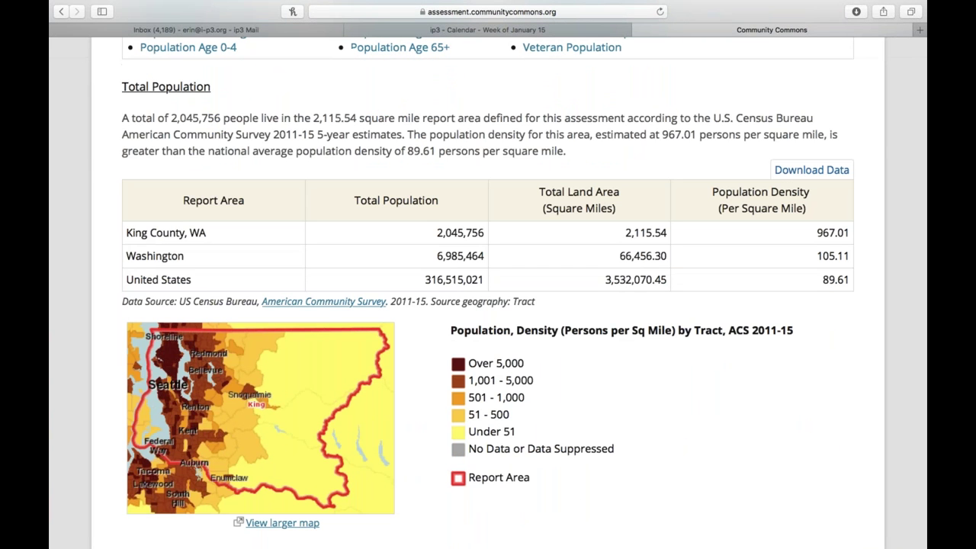
{"action": "left_click_drag", "start_coordinate": [568, 151], "coordinate": [107, 117]}
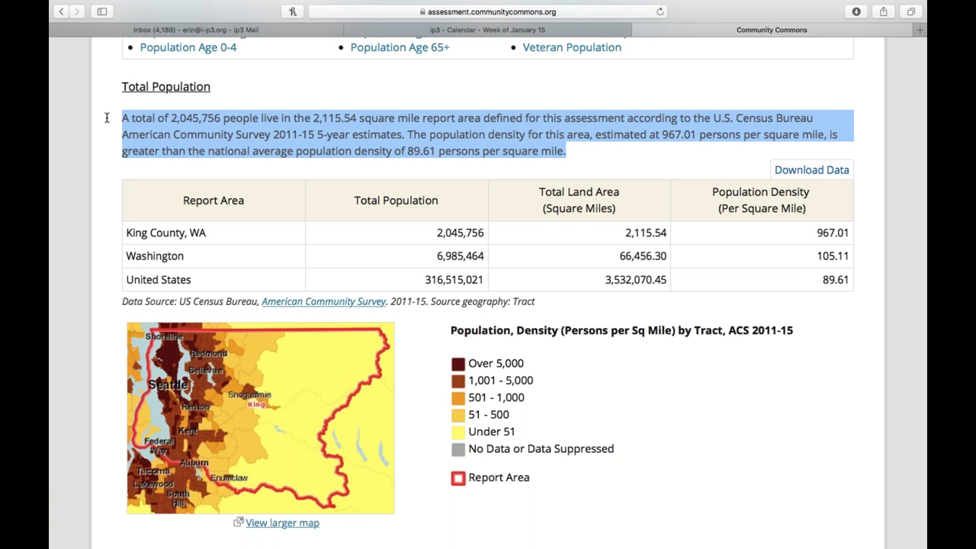
{"action": "left_click", "coordinate": [107, 118]}
- Highlight and clear the ACS 2011-15 data source line, then move down to the gender table
{"action": "scroll", "coordinate": [488, 290], "scroll_direction": "down", "scroll_amount": 1}
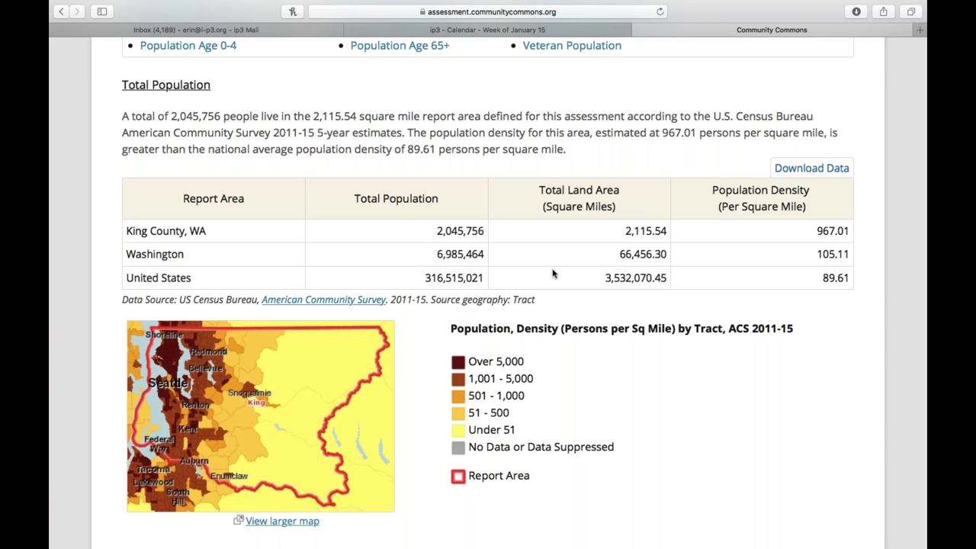
{"action": "left_click_drag", "start_coordinate": [569, 298], "coordinate": [262, 291]}
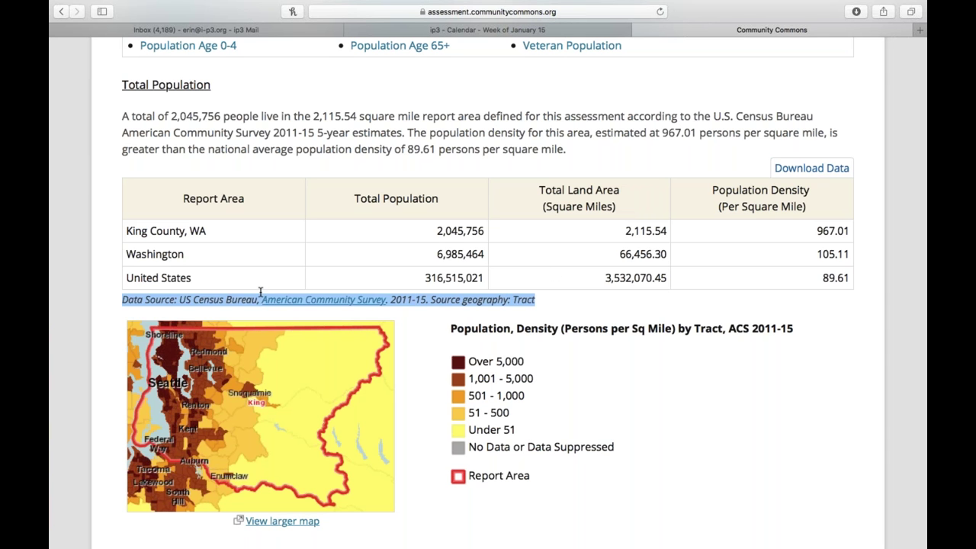
{"action": "left_click", "coordinate": [359, 257]}
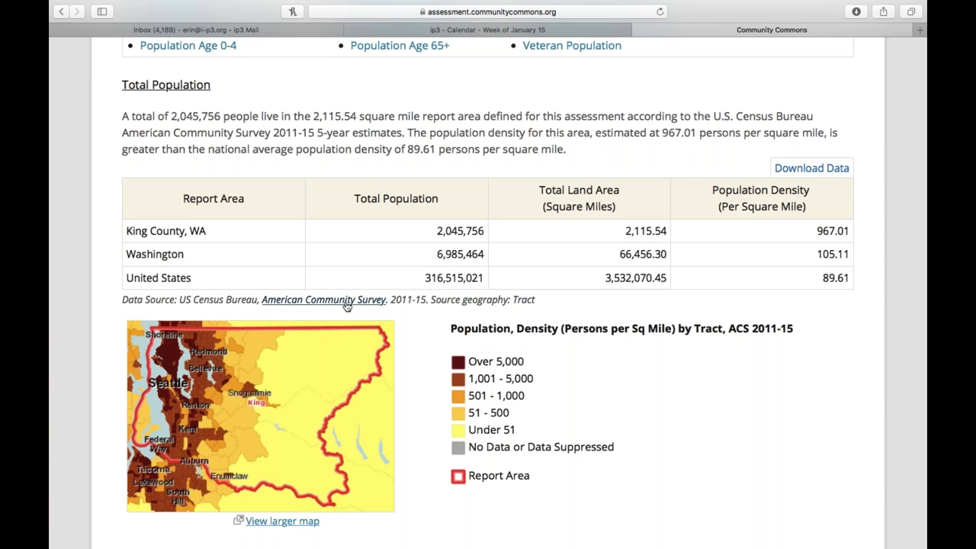
{"action": "scroll", "coordinate": [347, 305], "scroll_direction": "down", "scroll_amount": 5}
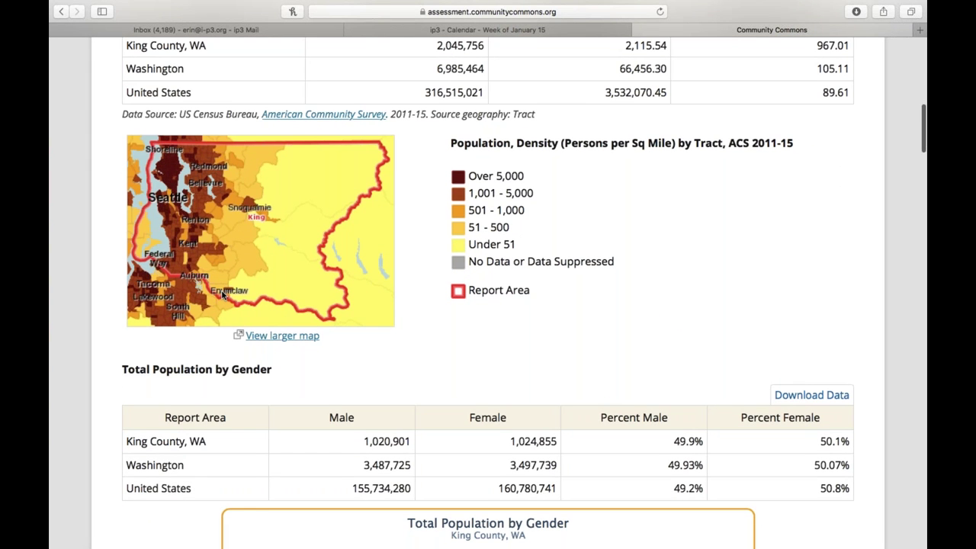
- Open the larger King County population density map in a new tab and return to the report
{"action": "left_click", "coordinate": [285, 336]}
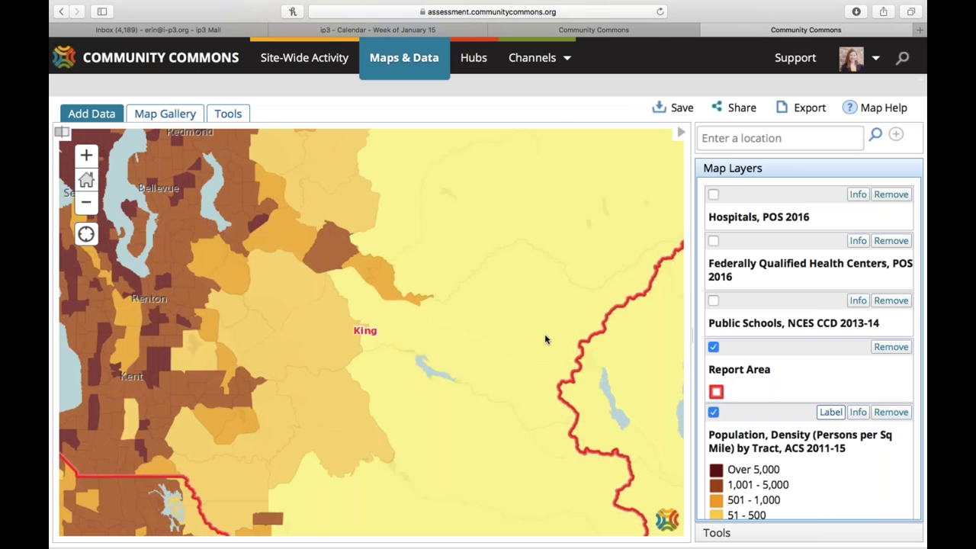
{"action": "left_click", "coordinate": [650, 35]}
{"action": "scroll", "coordinate": [508, 264], "scroll_direction": "down", "scroll_amount": 6}
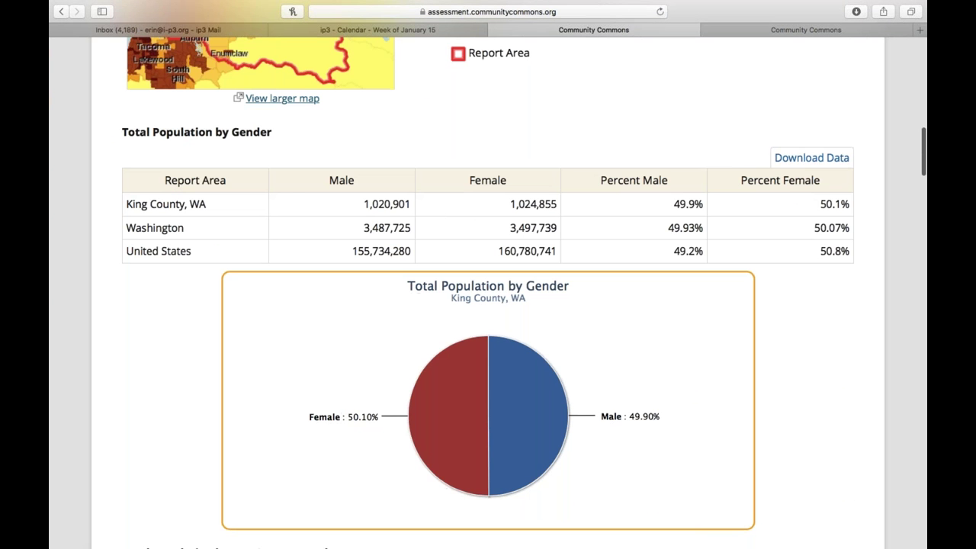
- Scroll through the age and race tables and pie charts, including 68.07% White residents
{"action": "scroll", "coordinate": [120, 392], "scroll_direction": "down", "scroll_amount": 1}
{"action": "scroll", "coordinate": [118, 386], "scroll_direction": "down", "scroll_amount": 1}
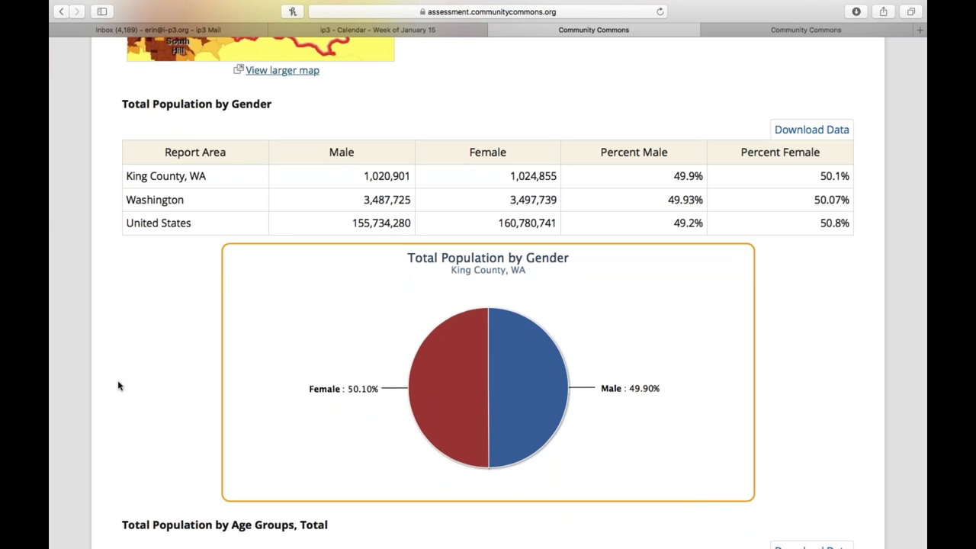
{"action": "mouse_move", "coordinate": [517, 387]}
{"action": "scroll", "coordinate": [518, 388], "scroll_direction": "down", "scroll_amount": 1}
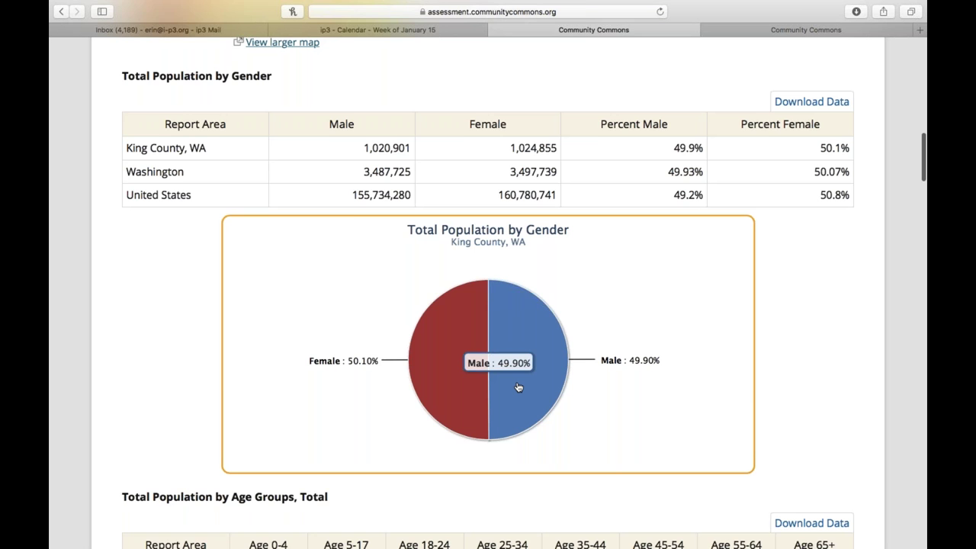
{"action": "scroll", "coordinate": [518, 387], "scroll_direction": "down", "scroll_amount": 1}
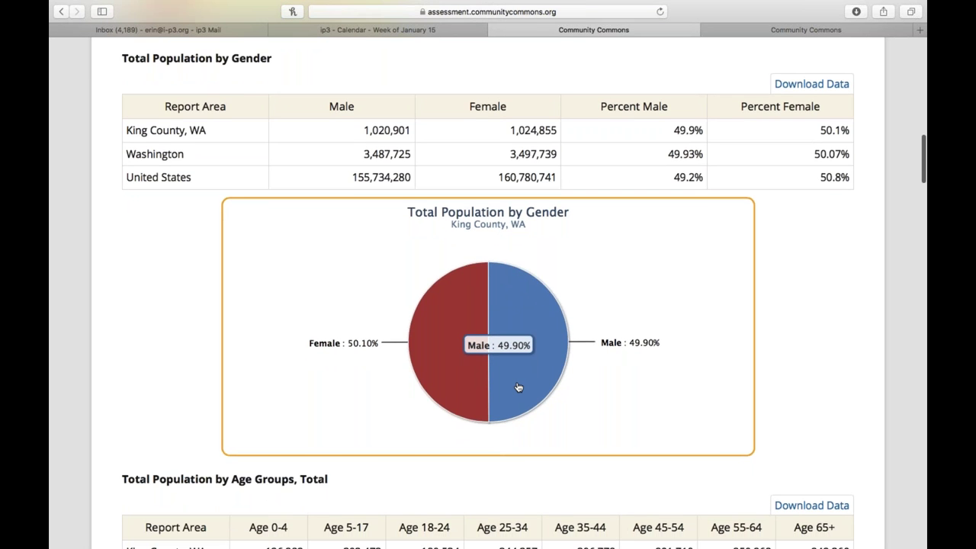
{"action": "scroll", "coordinate": [517, 388], "scroll_direction": "down", "scroll_amount": 5}
{"action": "mouse_move", "coordinate": [554, 329]}
{"action": "scroll", "coordinate": [554, 329], "scroll_direction": "down", "scroll_amount": 5}
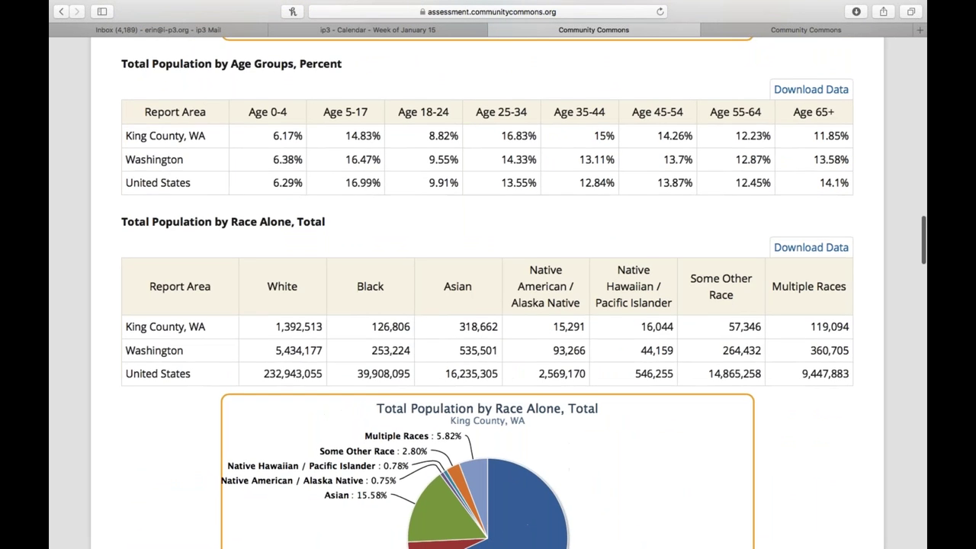
{"action": "scroll", "coordinate": [487, 293], "scroll_direction": "down", "scroll_amount": 1}
- Continue past the Hispanic (9.28%) and Non-Hispanic tables to the ACS methodology Footnotes
{"action": "scroll", "coordinate": [300, 308], "scroll_direction": "up", "scroll_amount": 3}
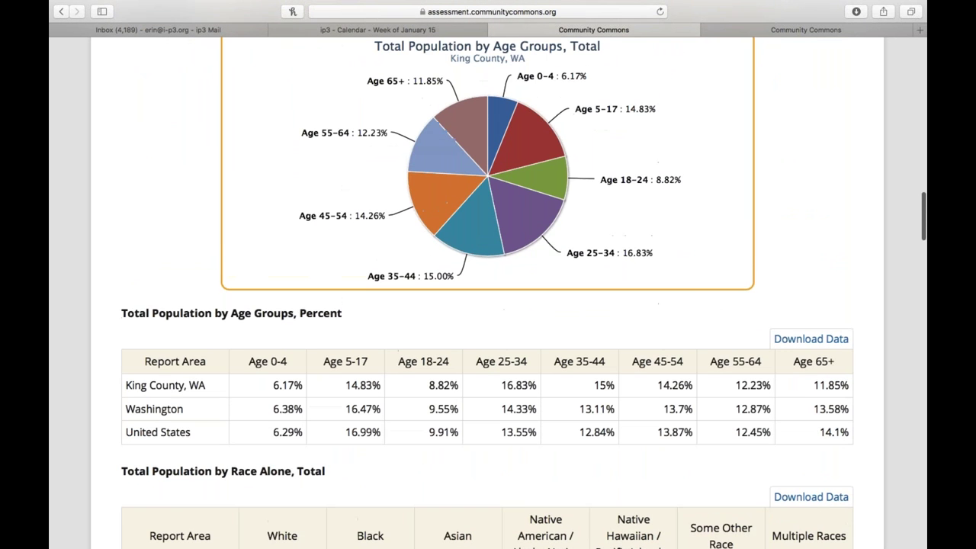
{"action": "scroll", "coordinate": [300, 308], "scroll_direction": "down", "scroll_amount": 5}
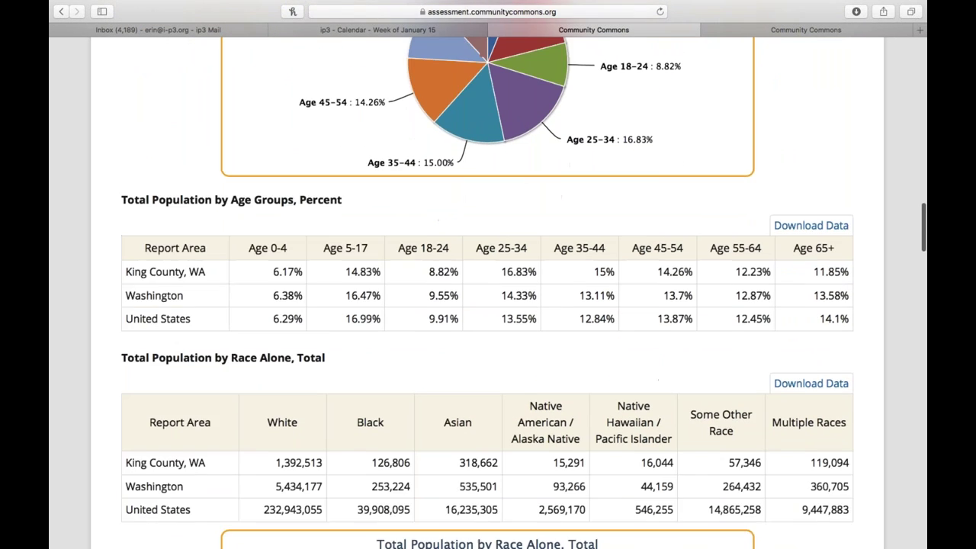
{"action": "scroll", "coordinate": [328, 315], "scroll_direction": "down", "scroll_amount": 1}
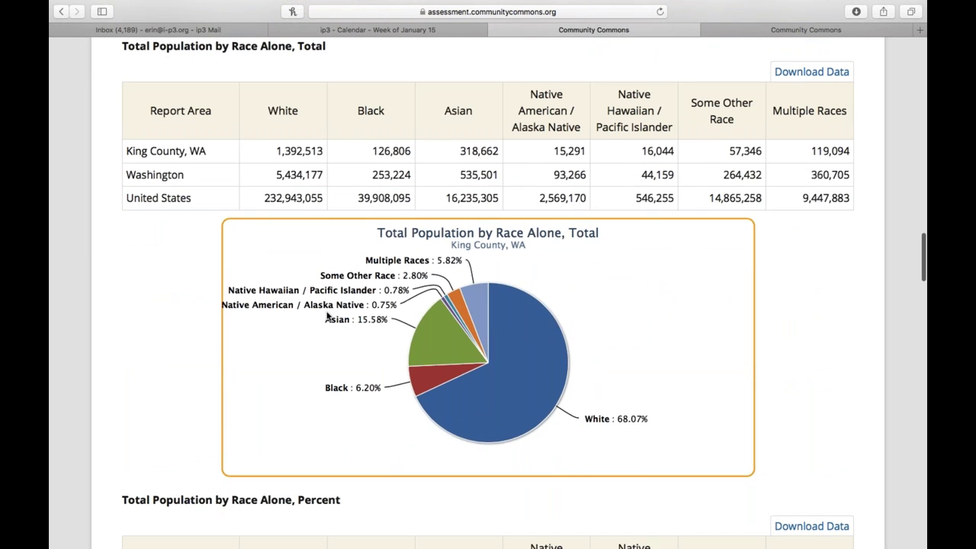
{"action": "scroll", "coordinate": [647, 281], "scroll_direction": "down", "scroll_amount": 8}
{"action": "scroll", "coordinate": [438, 147], "scroll_direction": "down", "scroll_amount": 4}
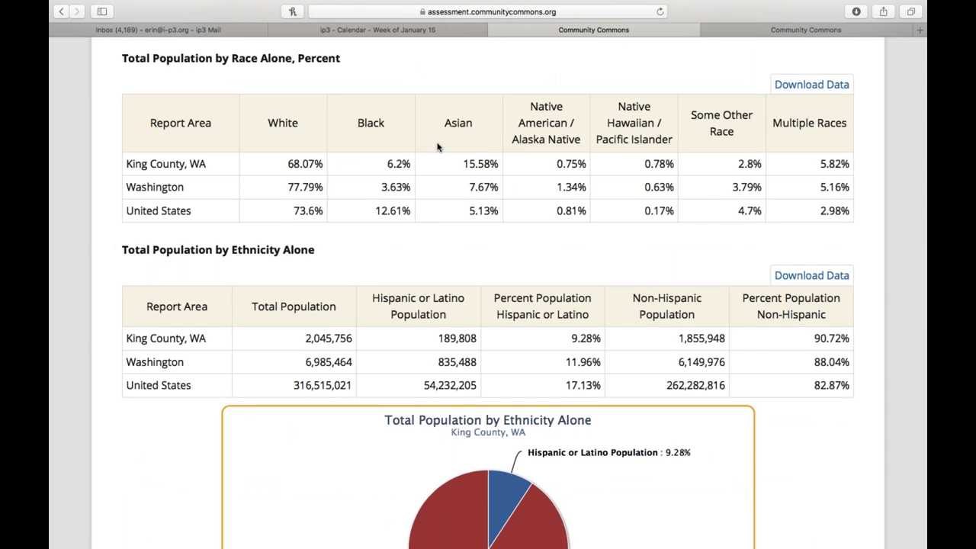
{"action": "scroll", "coordinate": [438, 146], "scroll_direction": "down", "scroll_amount": 15}
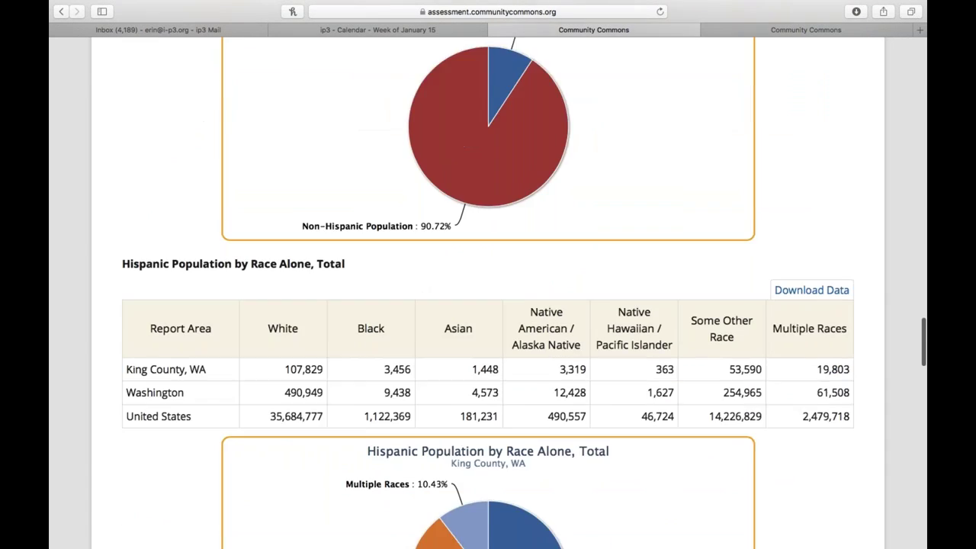
{"action": "scroll", "coordinate": [488, 293], "scroll_direction": "down", "scroll_amount": 17}
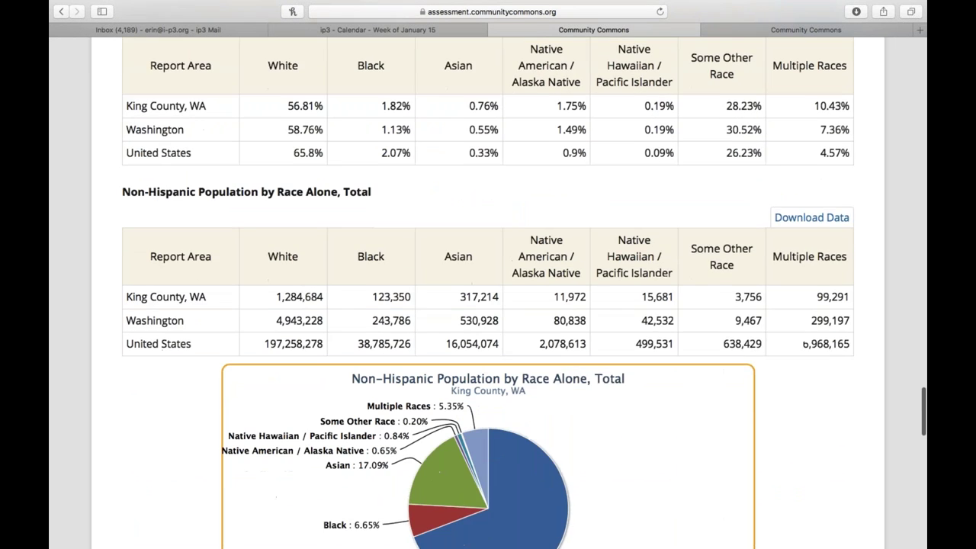
{"action": "scroll", "coordinate": [488, 293], "scroll_direction": "down", "scroll_amount": 4}
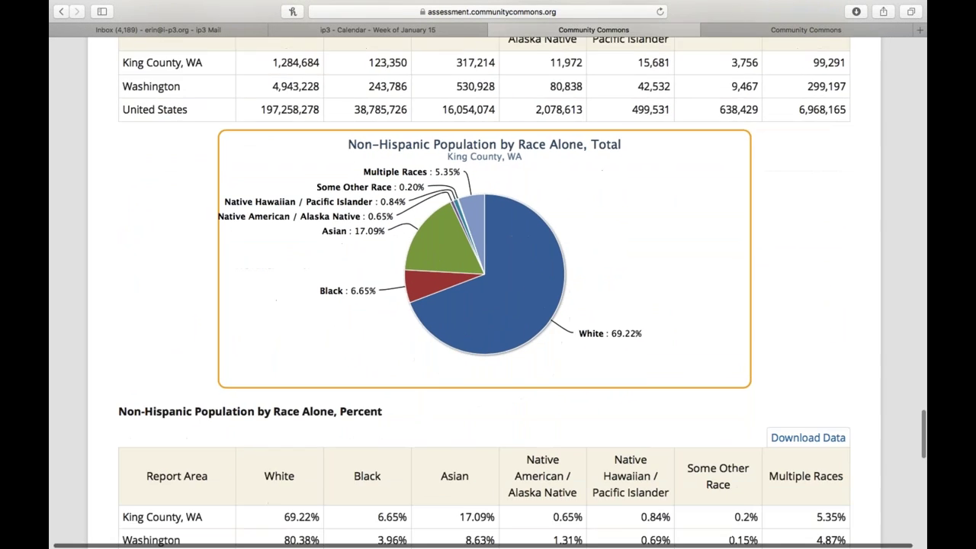
{"action": "scroll", "coordinate": [488, 293], "scroll_direction": "down", "scroll_amount": 1}
{"action": "scroll", "coordinate": [488, 293], "scroll_direction": "down", "scroll_amount": 12}
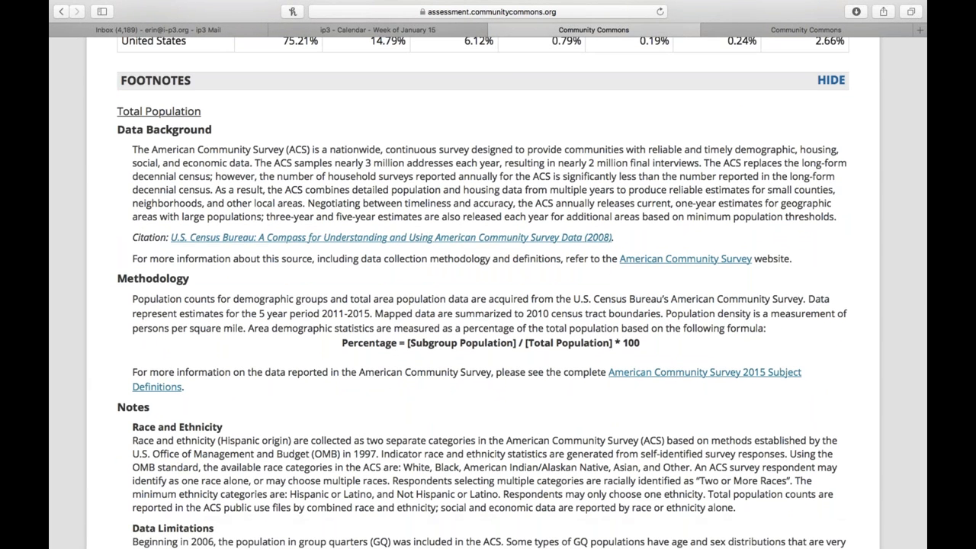
- Scroll back from the Footnotes to the Demographics indicator list, Total Population through Veteran Population
{"action": "scroll", "coordinate": [254, 136], "scroll_direction": "down", "scroll_amount": 1}
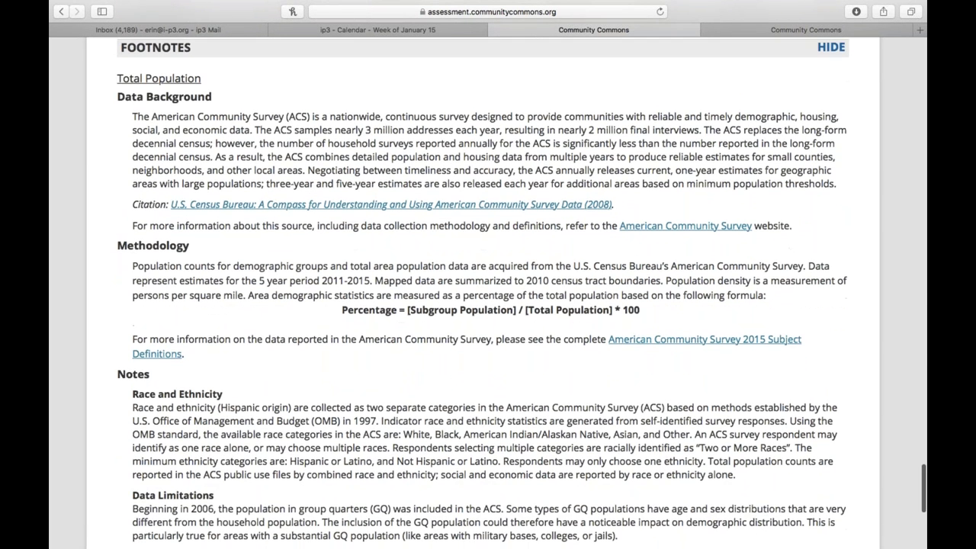
{"action": "scroll", "coordinate": [254, 136], "scroll_direction": "up", "scroll_amount": 1}
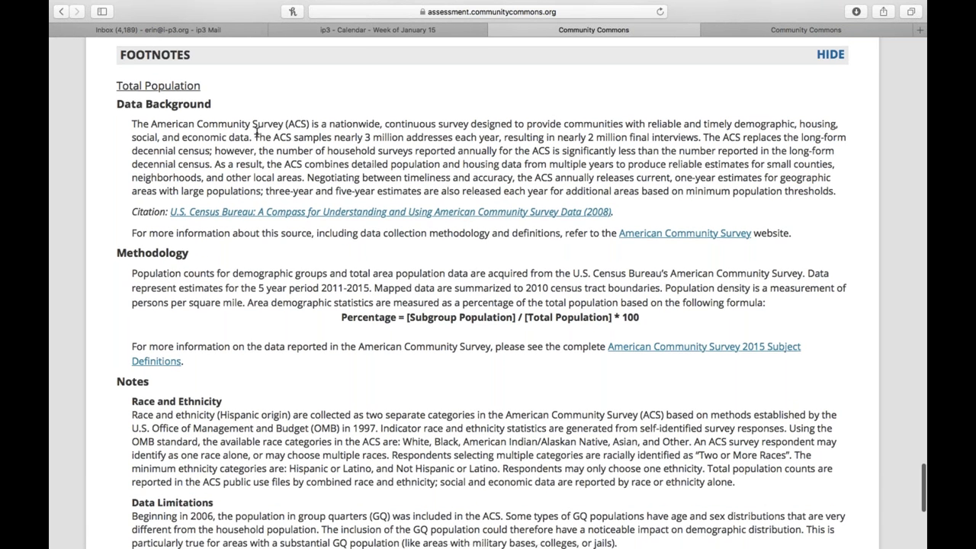
{"action": "scroll", "coordinate": [253, 229], "scroll_direction": "down", "scroll_amount": 1}
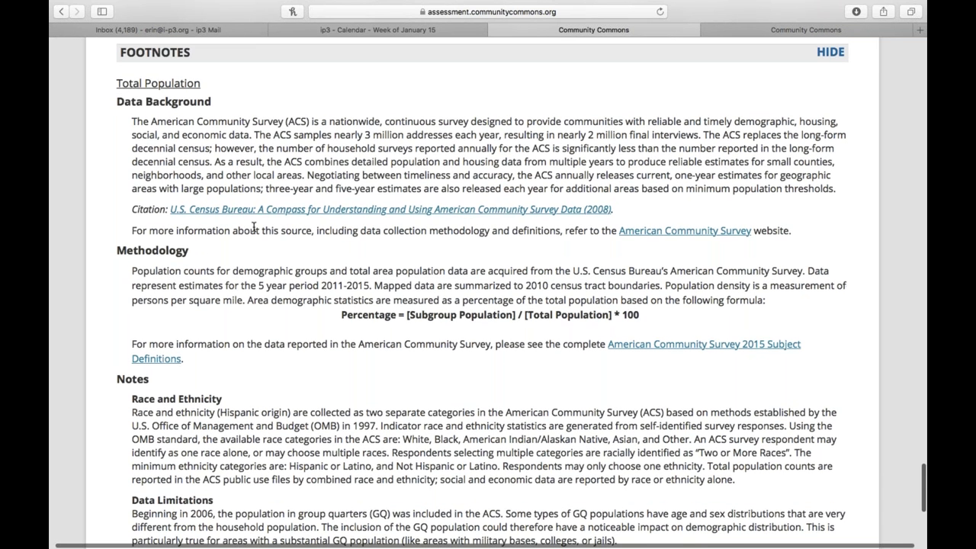
{"action": "scroll", "coordinate": [254, 228], "scroll_direction": "down", "scroll_amount": 2}
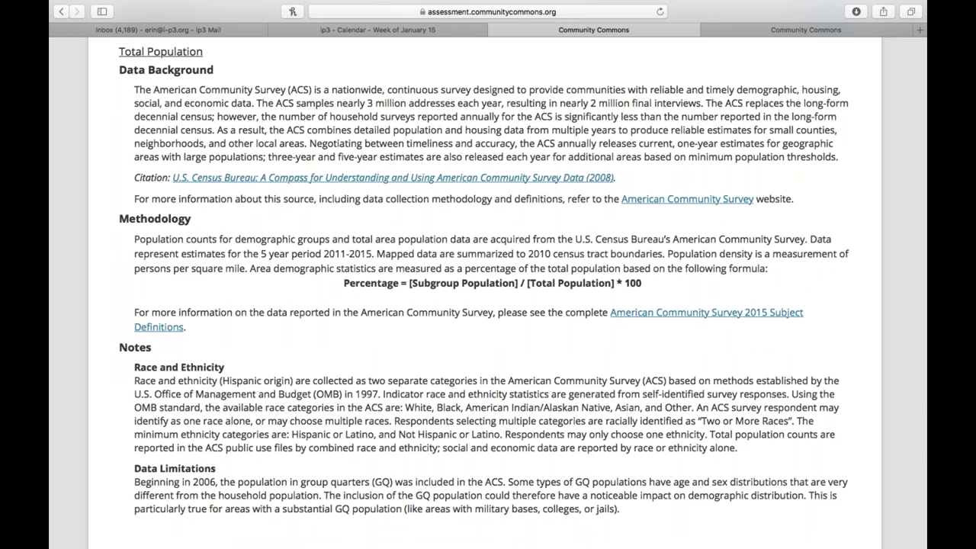
{"action": "scroll", "coordinate": [488, 297], "scroll_direction": "up", "scroll_amount": 20}
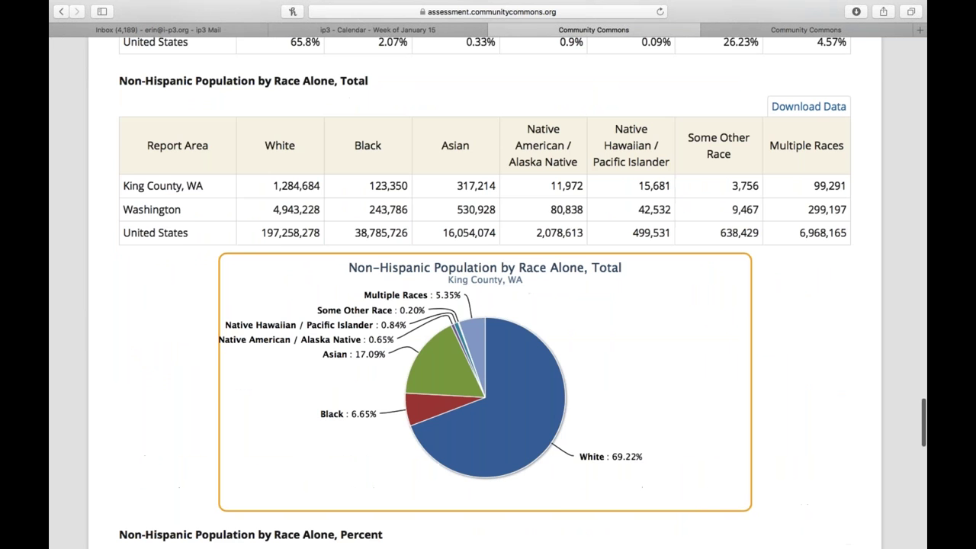
{"action": "scroll", "coordinate": [488, 298], "scroll_direction": "up", "scroll_amount": 20}
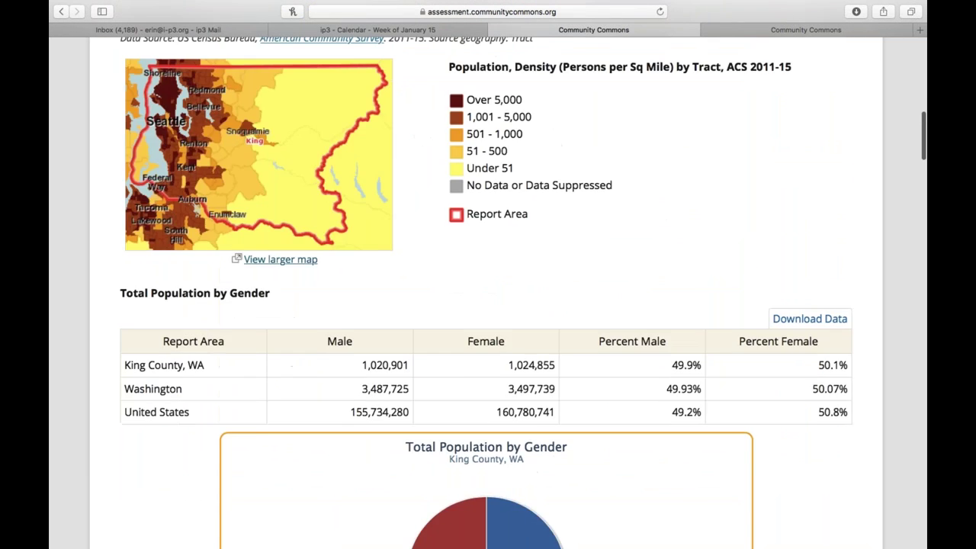
{"action": "scroll", "coordinate": [425, 84], "scroll_direction": "down", "scroll_amount": 5}
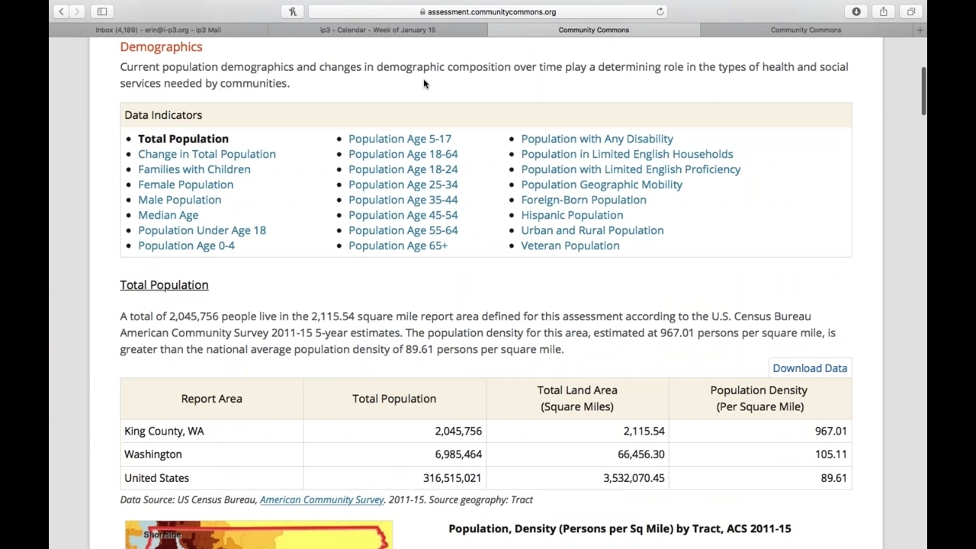
{"action": "scroll", "coordinate": [424, 84], "scroll_direction": "up", "scroll_amount": 1}
{"action": "scroll", "coordinate": [425, 84], "scroll_direction": "up", "scroll_amount": 2}
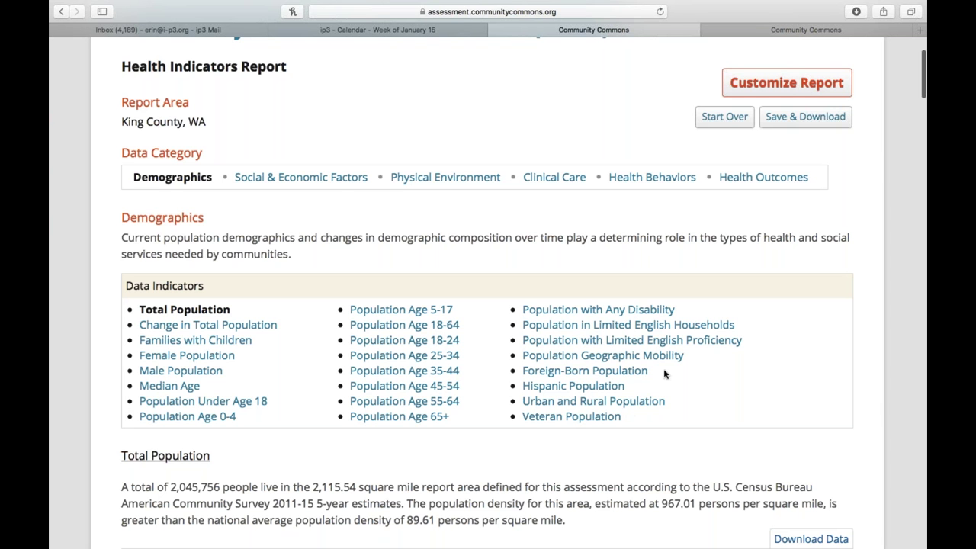
- Open Population in Limited English Households (5.58%) and highlight its state-average comparison note
{"action": "left_click", "coordinate": [692, 327]}
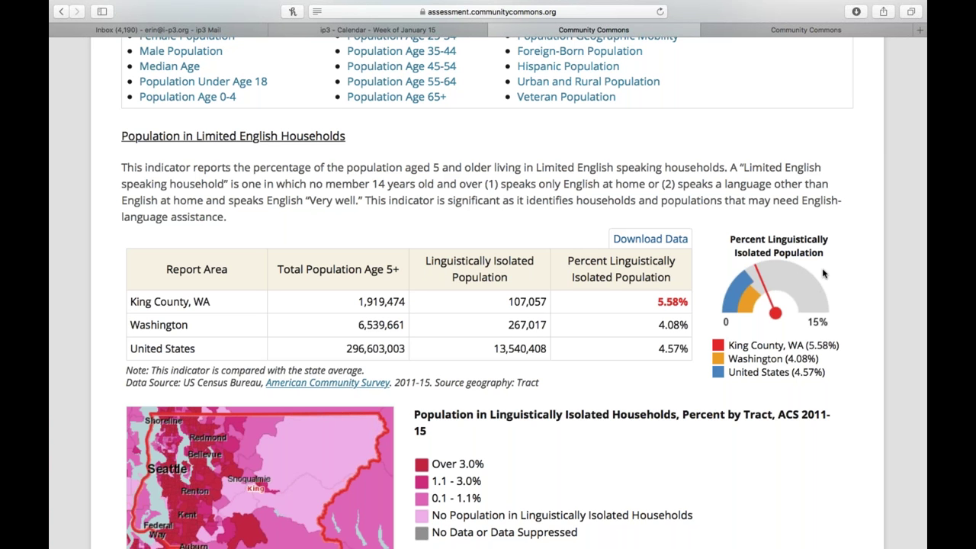
{"action": "left_click_drag", "start_coordinate": [126, 370], "coordinate": [373, 369]}
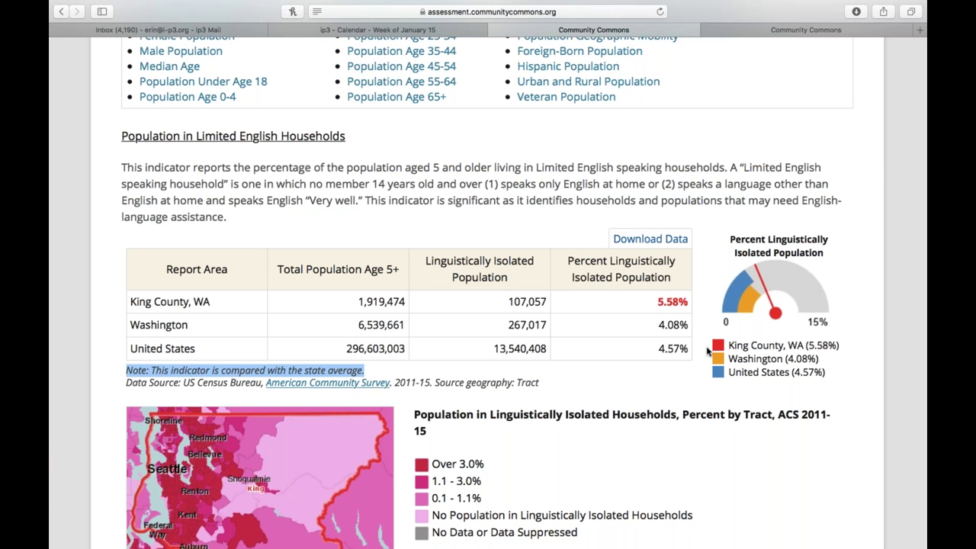
{"action": "scroll", "coordinate": [679, 296], "scroll_direction": "down", "scroll_amount": 5}
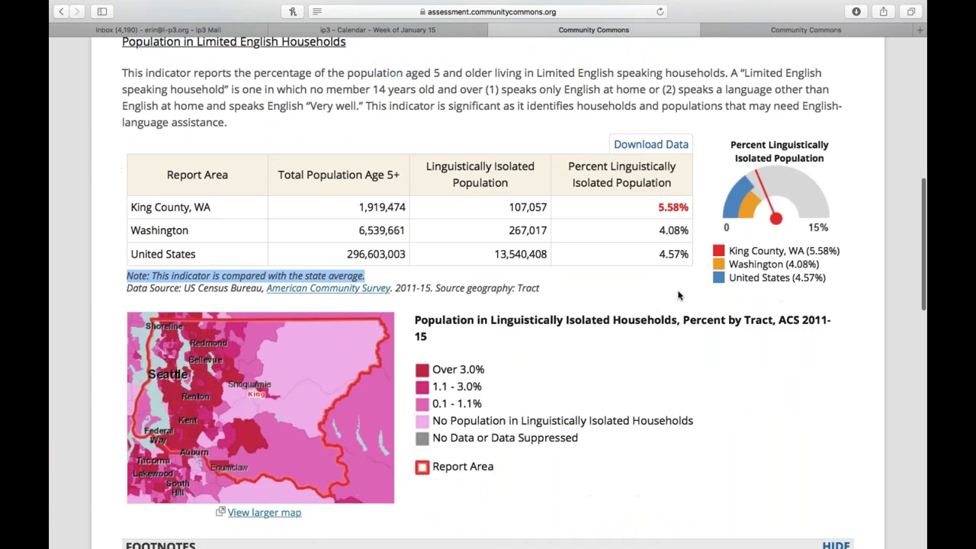
{"action": "scroll", "coordinate": [678, 296], "scroll_direction": "up", "scroll_amount": 2}
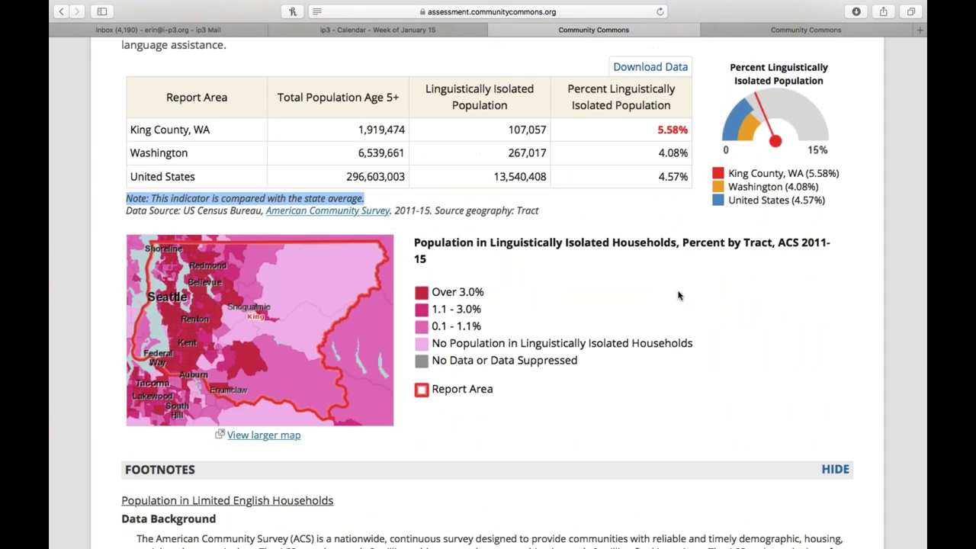
{"action": "scroll", "coordinate": [678, 295], "scroll_direction": "up", "scroll_amount": 1}
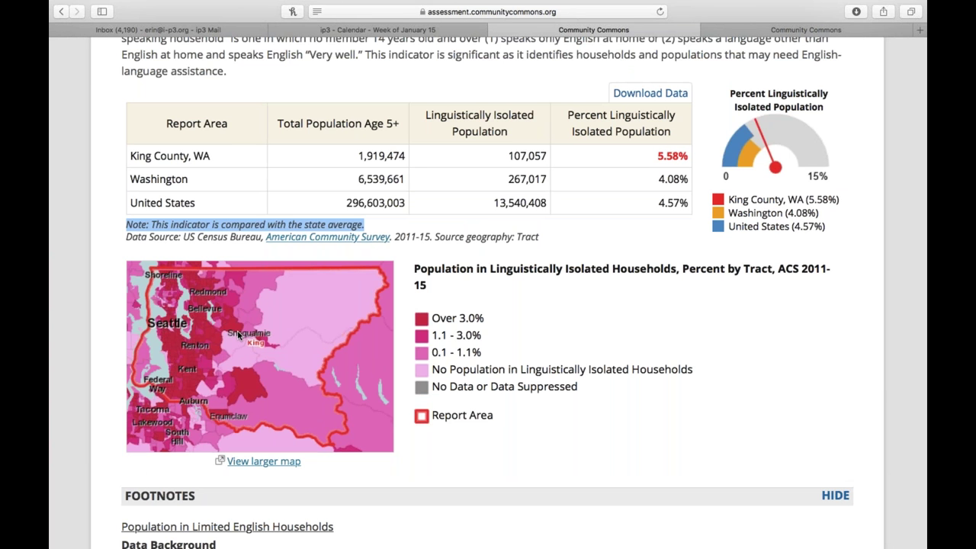
{"action": "scroll", "coordinate": [237, 335], "scroll_direction": "up", "scroll_amount": 2}
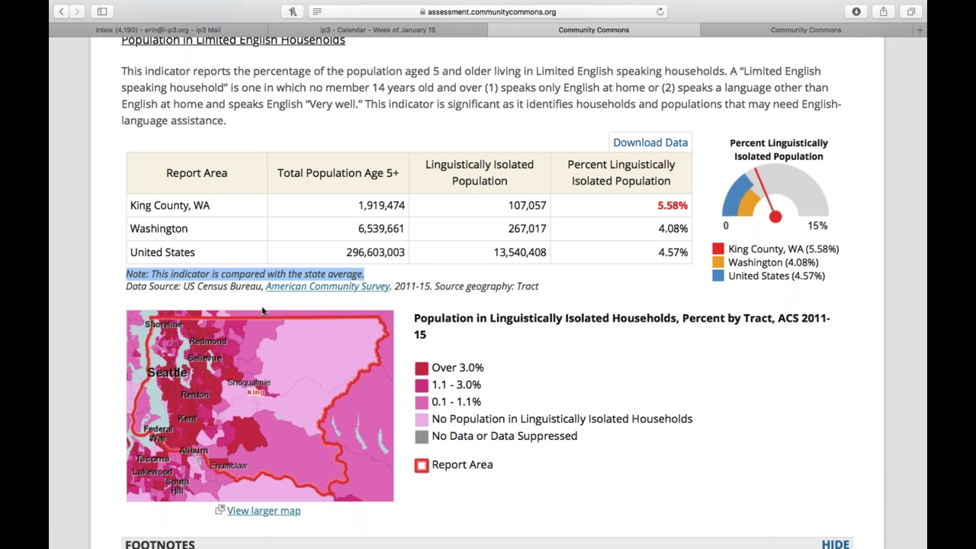
- Return to the top and switch to the Social & Economic Factors category
{"action": "scroll", "coordinate": [408, 221], "scroll_direction": "down", "scroll_amount": 1}
{"action": "scroll", "coordinate": [408, 221], "scroll_direction": "up", "scroll_amount": 2}
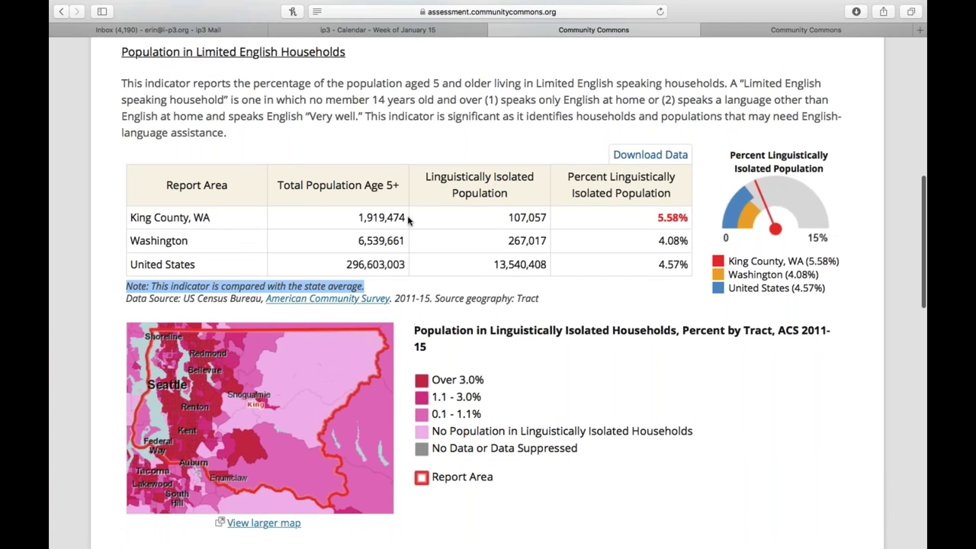
{"action": "scroll", "coordinate": [408, 220], "scroll_direction": "up", "scroll_amount": 5}
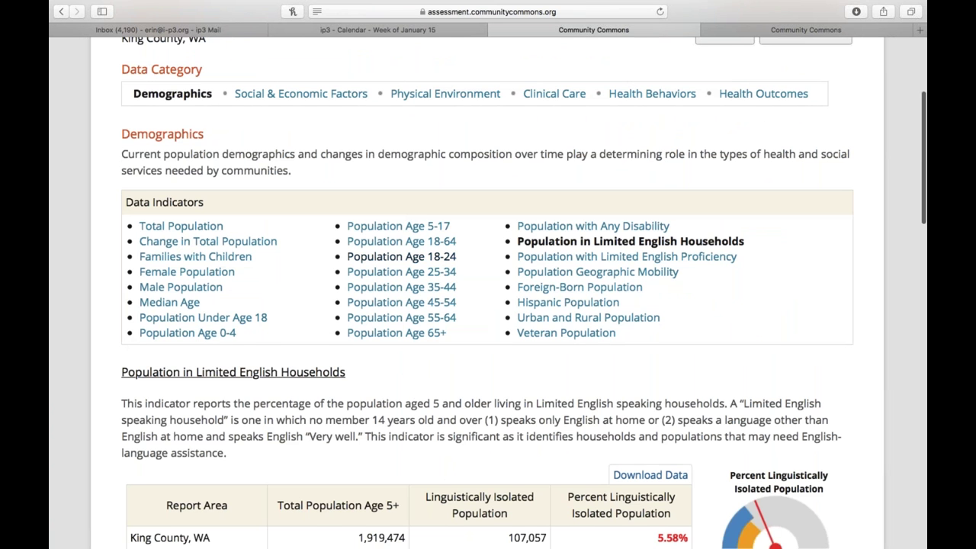
{"action": "scroll", "coordinate": [401, 256], "scroll_direction": "up", "scroll_amount": 4}
{"action": "left_click", "coordinate": [296, 235]}
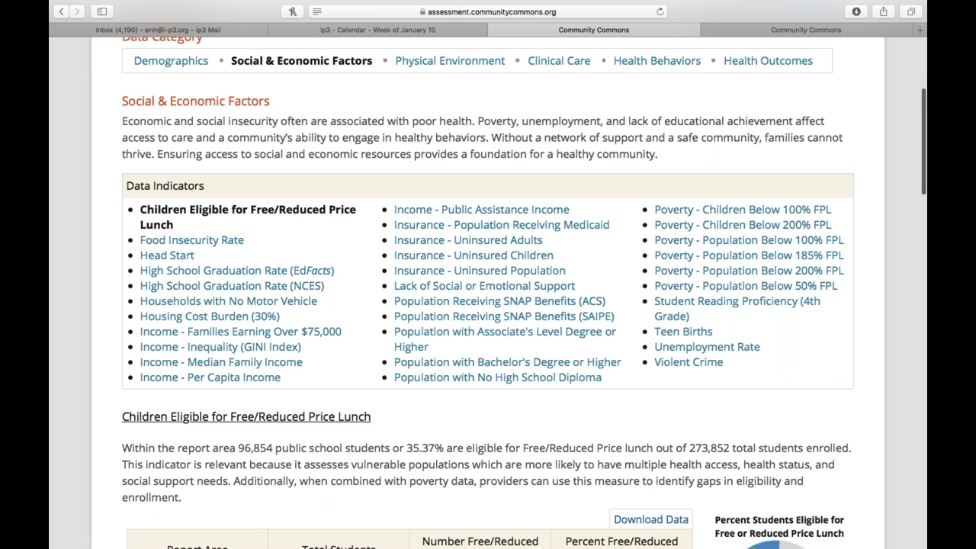
- Open the Food Insecurity Rate indicator from the Social & Economic Factors list
{"action": "scroll", "coordinate": [219, 219], "scroll_direction": "down", "scroll_amount": 8}
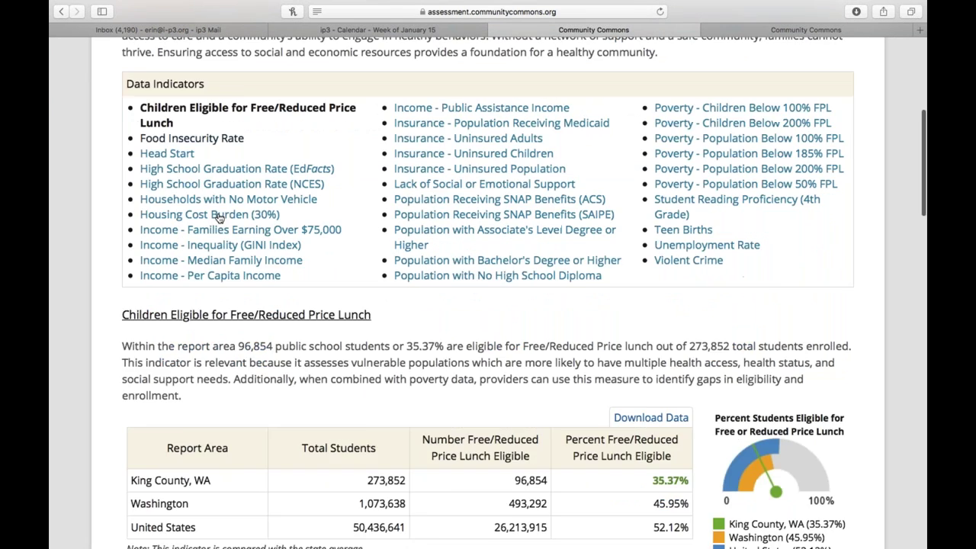
{"action": "scroll", "coordinate": [219, 218], "scroll_direction": "down", "scroll_amount": 6}
{"action": "scroll", "coordinate": [219, 219], "scroll_direction": "up", "scroll_amount": 1}
{"action": "scroll", "coordinate": [488, 290], "scroll_direction": "up", "scroll_amount": 9}
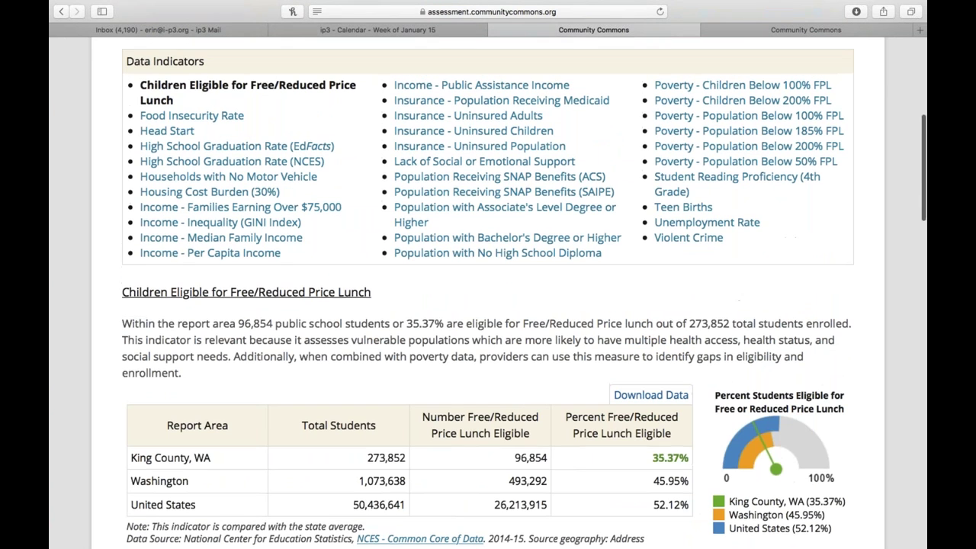
{"action": "left_click", "coordinate": [183, 118]}
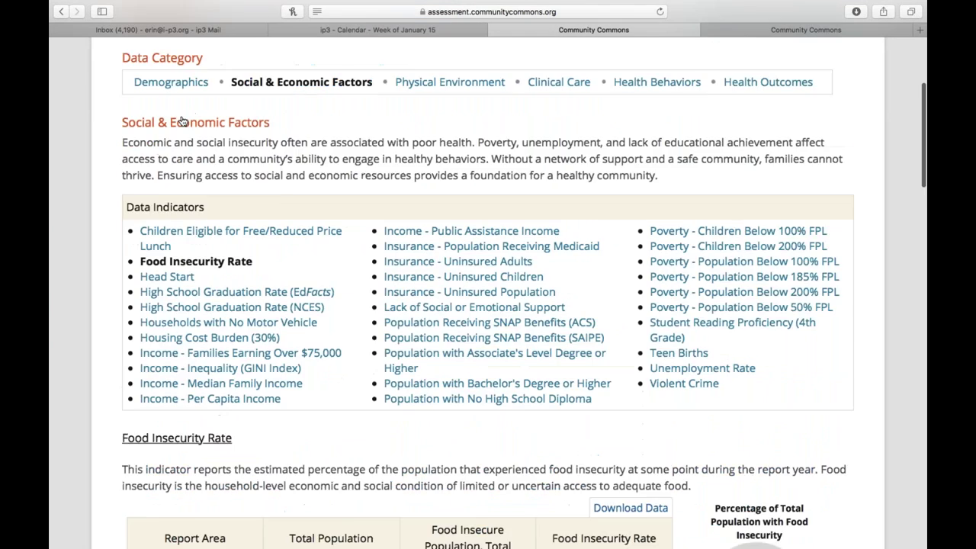
- Review the food insecurity data, then open the Unemployment Rate indicator
{"action": "scroll", "coordinate": [183, 119], "scroll_direction": "down", "scroll_amount": 4}
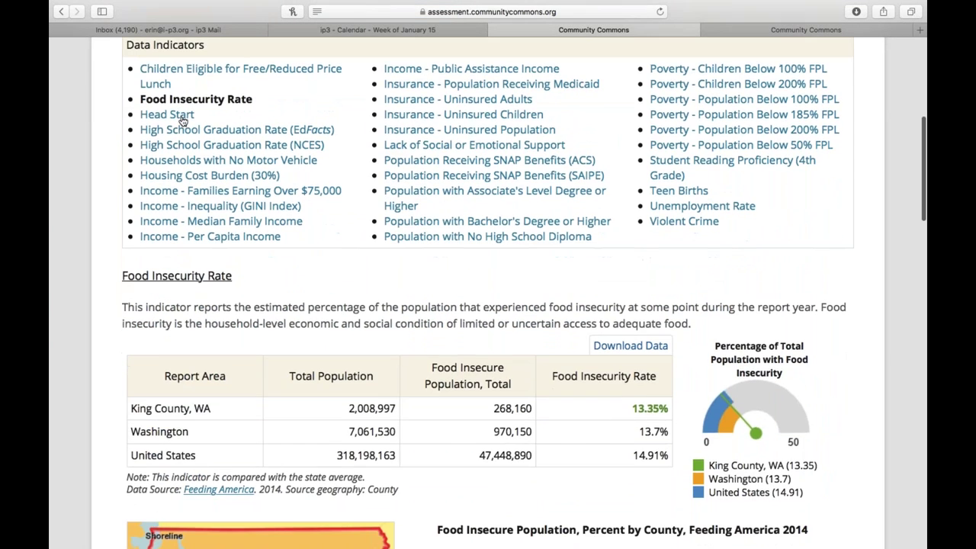
{"action": "scroll", "coordinate": [183, 121], "scroll_direction": "down", "scroll_amount": 15}
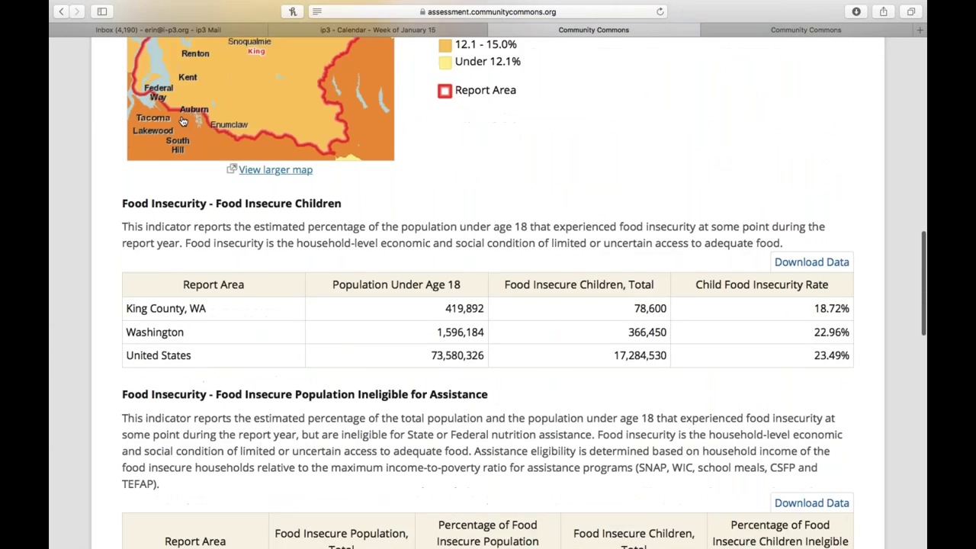
{"action": "scroll", "coordinate": [183, 122], "scroll_direction": "down", "scroll_amount": 13}
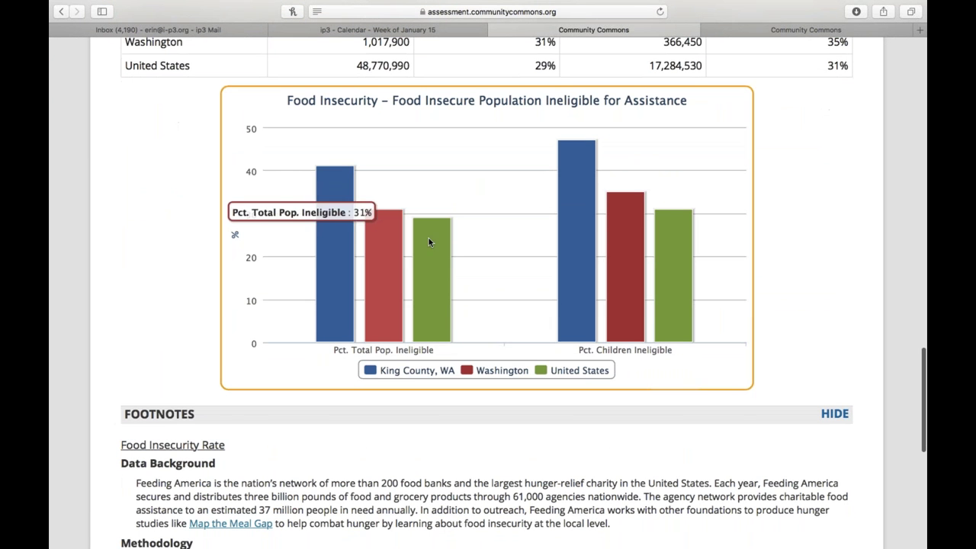
{"action": "mouse_move", "coordinate": [610, 267]}
{"action": "scroll", "coordinate": [614, 281], "scroll_direction": "up", "scroll_amount": 2}
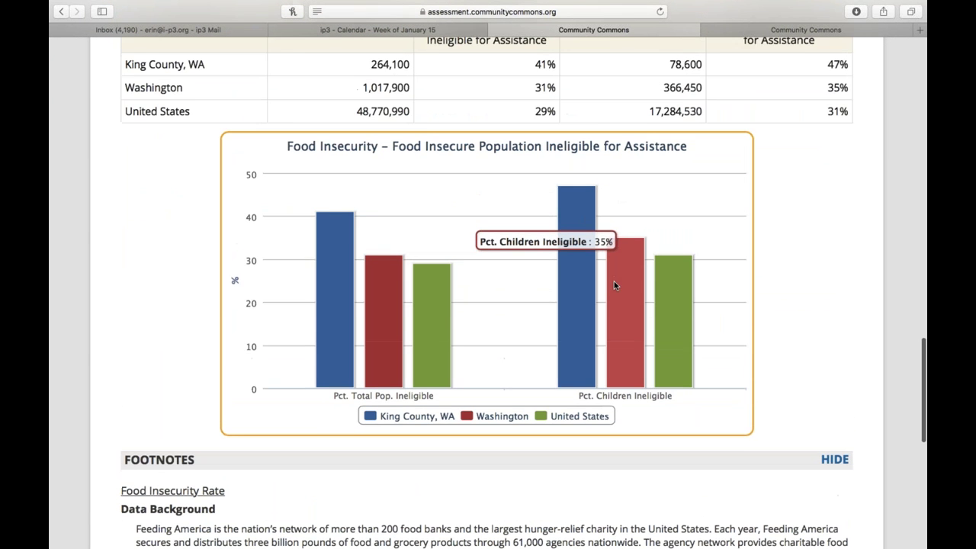
{"action": "scroll", "coordinate": [614, 280], "scroll_direction": "up", "scroll_amount": 20}
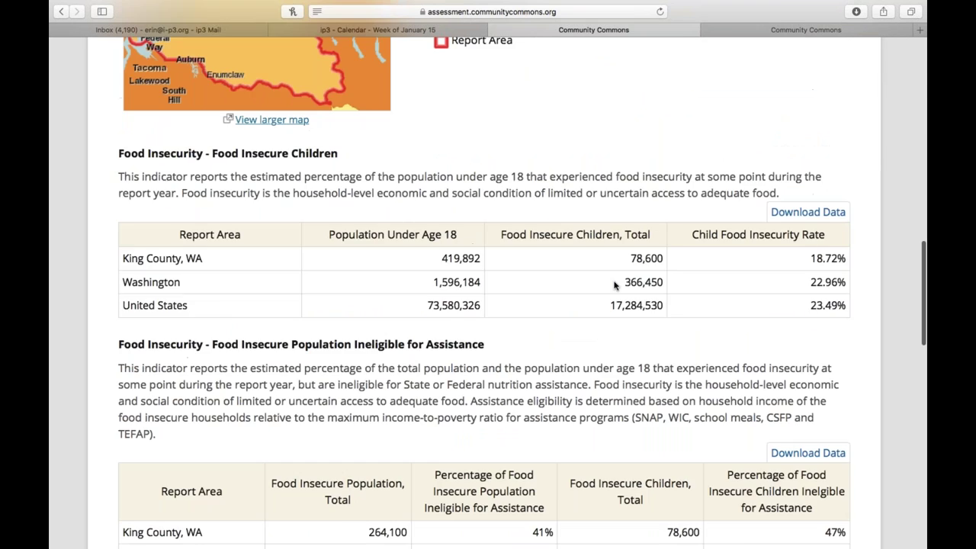
{"action": "scroll", "coordinate": [613, 284], "scroll_direction": "up", "scroll_amount": 4}
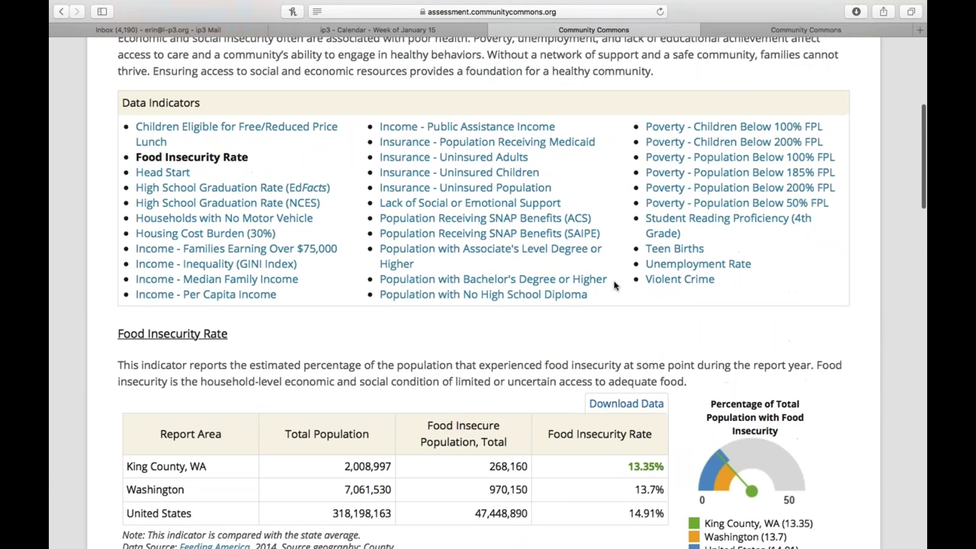
{"action": "left_click", "coordinate": [652, 272]}
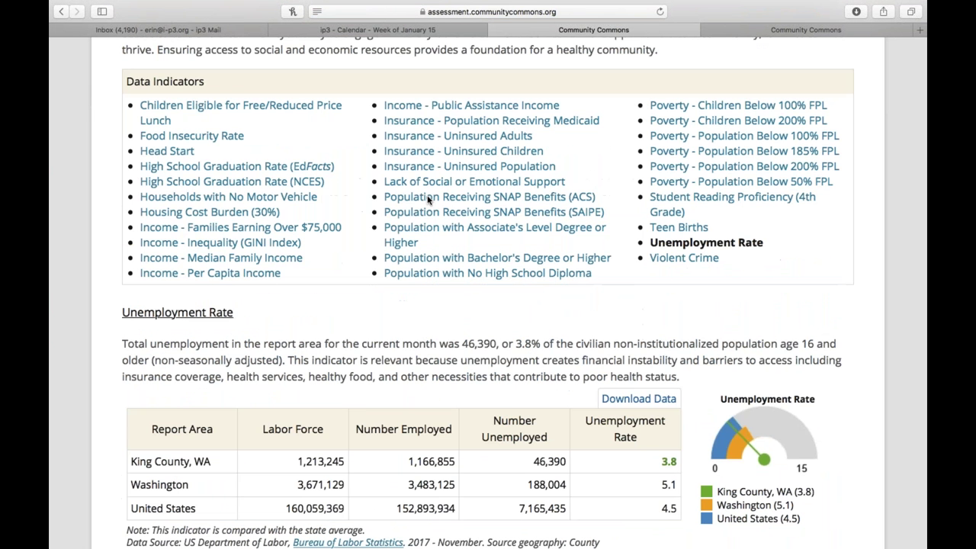
- Review the unemployment charts: King County 3.8% against Washington's 5.1 and the US's 4.5
{"action": "scroll", "coordinate": [427, 200], "scroll_direction": "down", "scroll_amount": 10}
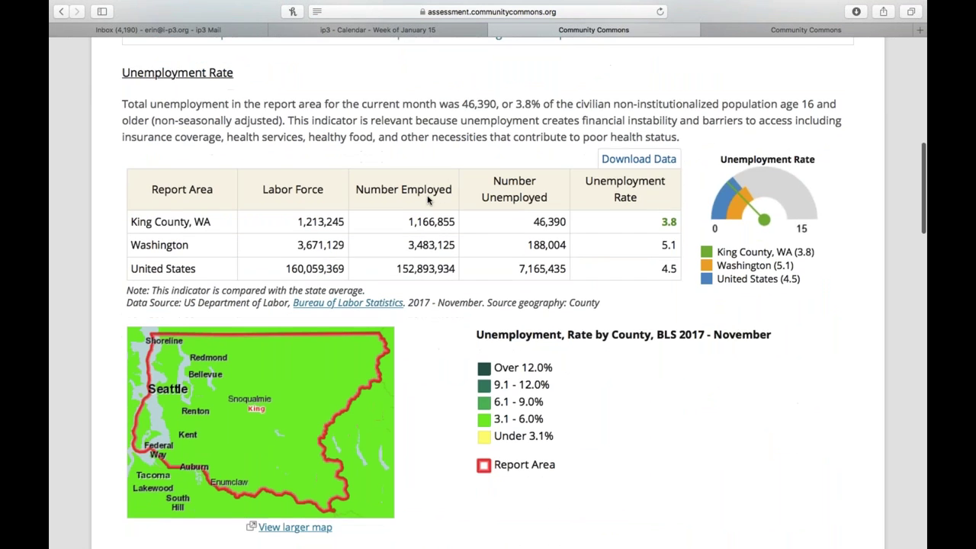
{"action": "scroll", "coordinate": [428, 199], "scroll_direction": "down", "scroll_amount": 4}
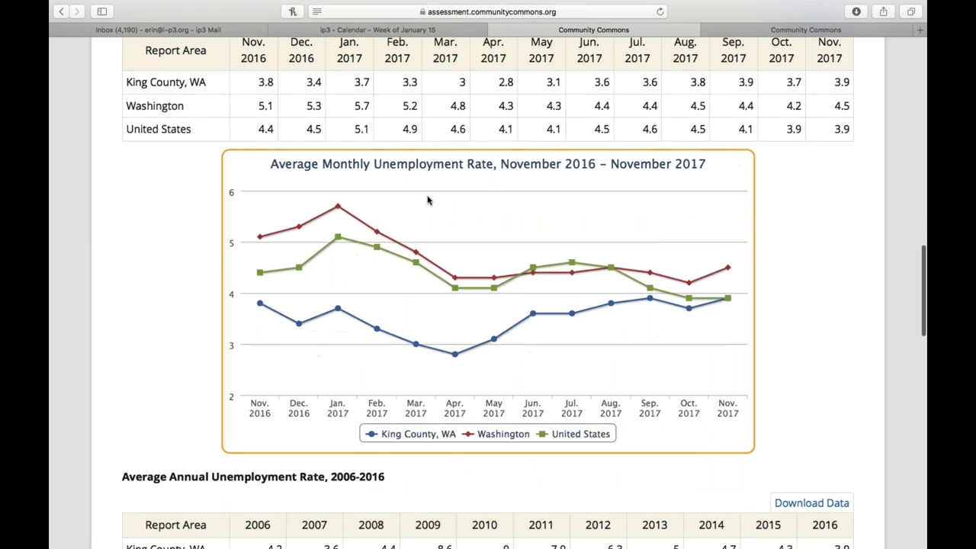
{"action": "scroll", "coordinate": [570, 294], "scroll_direction": "up", "scroll_amount": 3}
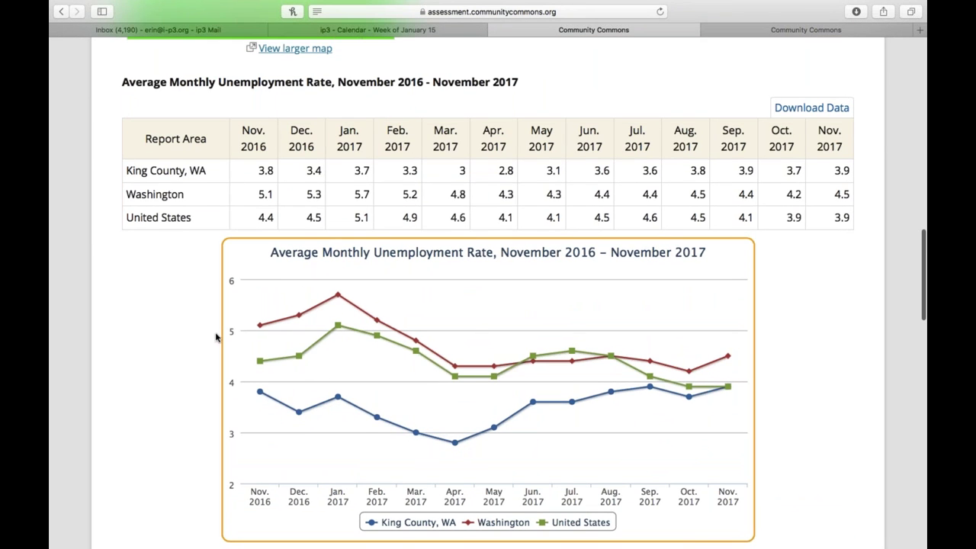
{"action": "mouse_move", "coordinate": [333, 313]}
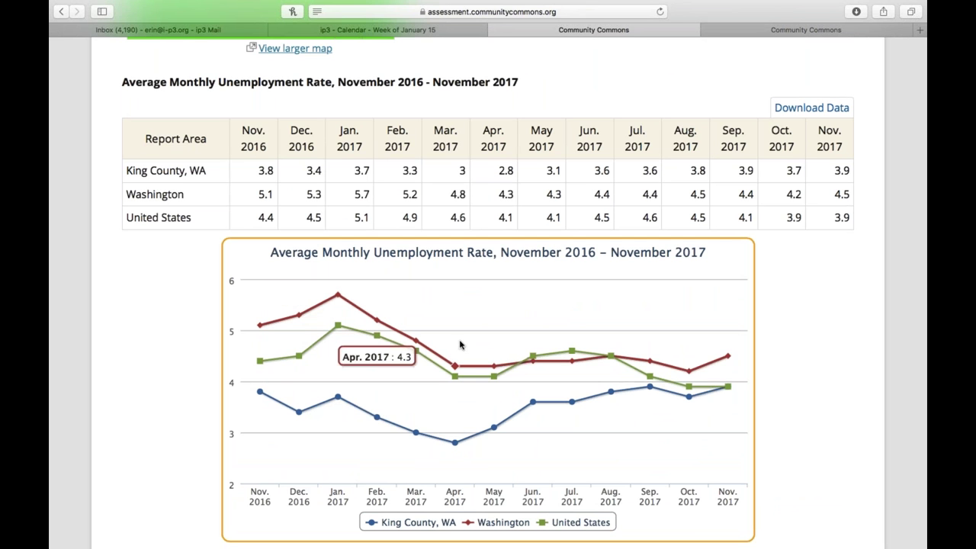
{"action": "mouse_move", "coordinate": [736, 334]}
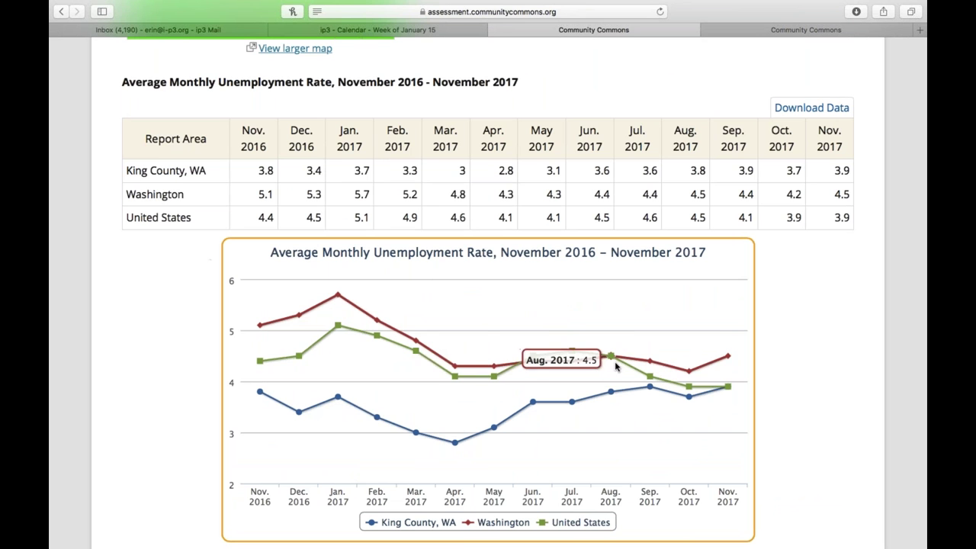
{"action": "mouse_move", "coordinate": [501, 358]}
{"action": "scroll", "coordinate": [501, 357], "scroll_direction": "down", "scroll_amount": 1}
{"action": "scroll", "coordinate": [501, 357], "scroll_direction": "down", "scroll_amount": 10}
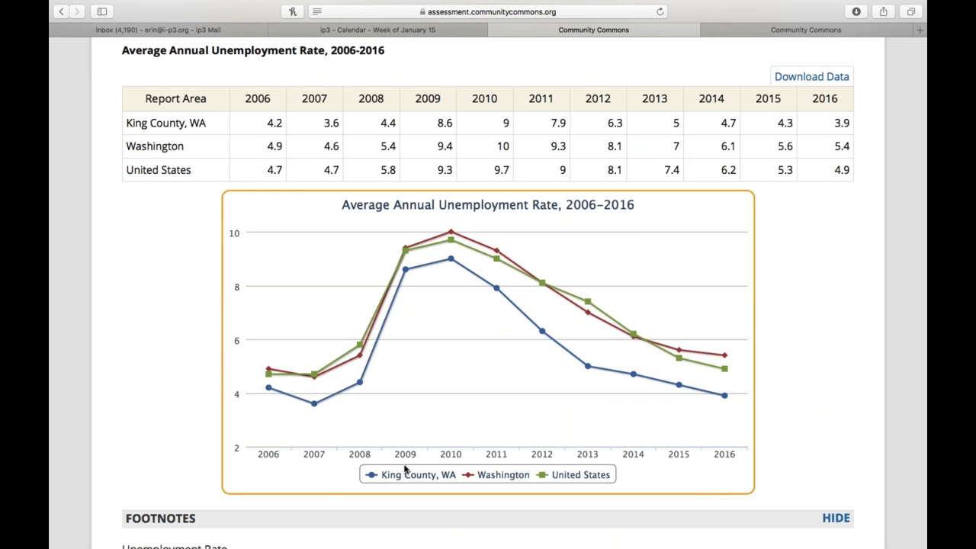
- Toggle the United States and Washington lines off and back on in the annual chart
{"action": "left_click", "coordinate": [543, 475]}
{"action": "left_click", "coordinate": [541, 475]}
{"action": "left_click", "coordinate": [541, 475]}
{"action": "left_click", "coordinate": [480, 478]}
{"action": "left_click", "coordinate": [479, 478]}
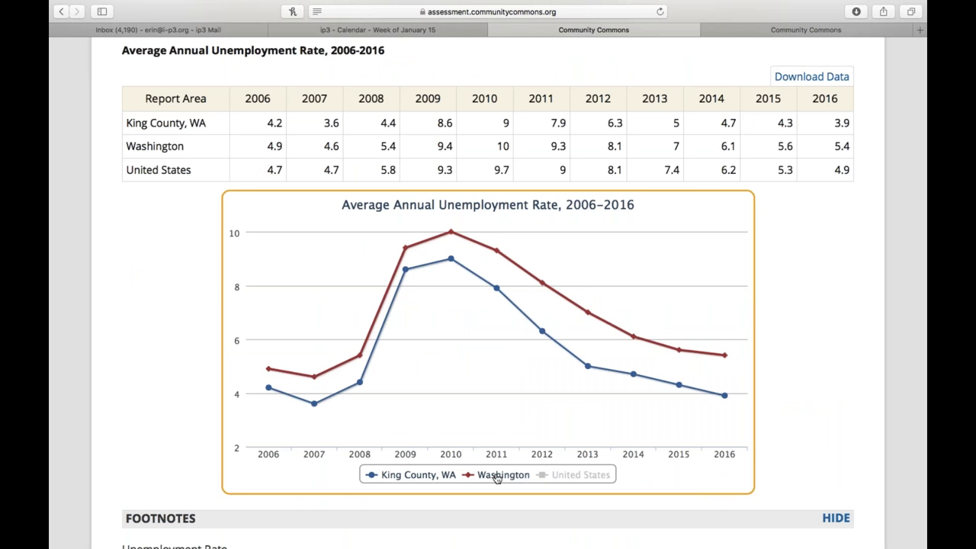
{"action": "left_click", "coordinate": [544, 476]}
- Download the Average Annual Unemployment Rate 2006–2016 data
{"action": "scroll", "coordinate": [550, 357], "scroll_direction": "up", "scroll_amount": 1}
{"action": "scroll", "coordinate": [551, 356], "scroll_direction": "down", "scroll_amount": 5}
{"action": "scroll", "coordinate": [549, 305], "scroll_direction": "up", "scroll_amount": 6}
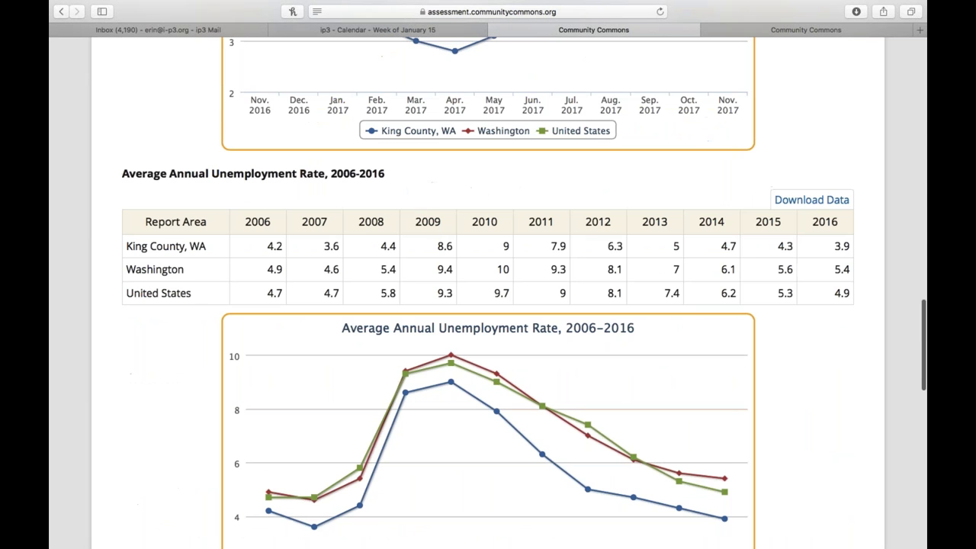
{"action": "left_click", "coordinate": [824, 201]}
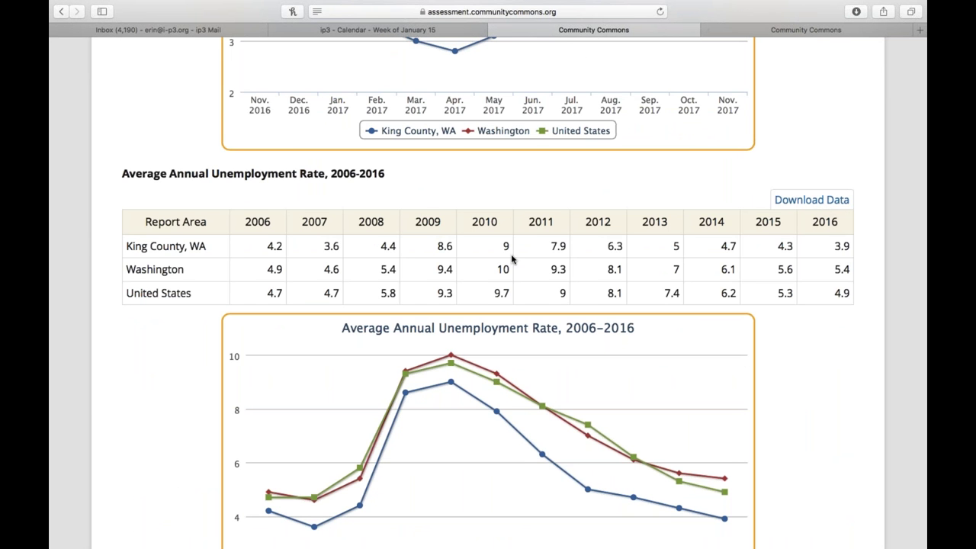
- Go back up and switch to the Physical Environment category
{"action": "scroll", "coordinate": [511, 260], "scroll_direction": "up", "scroll_amount": 1}
{"action": "scroll", "coordinate": [512, 260], "scroll_direction": "up", "scroll_amount": 12}
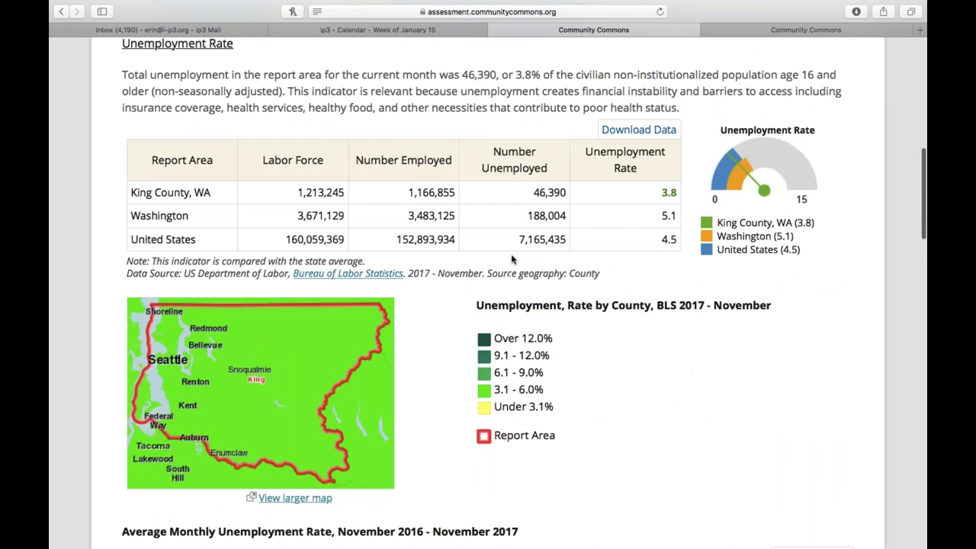
{"action": "scroll", "coordinate": [511, 259], "scroll_direction": "up", "scroll_amount": 10}
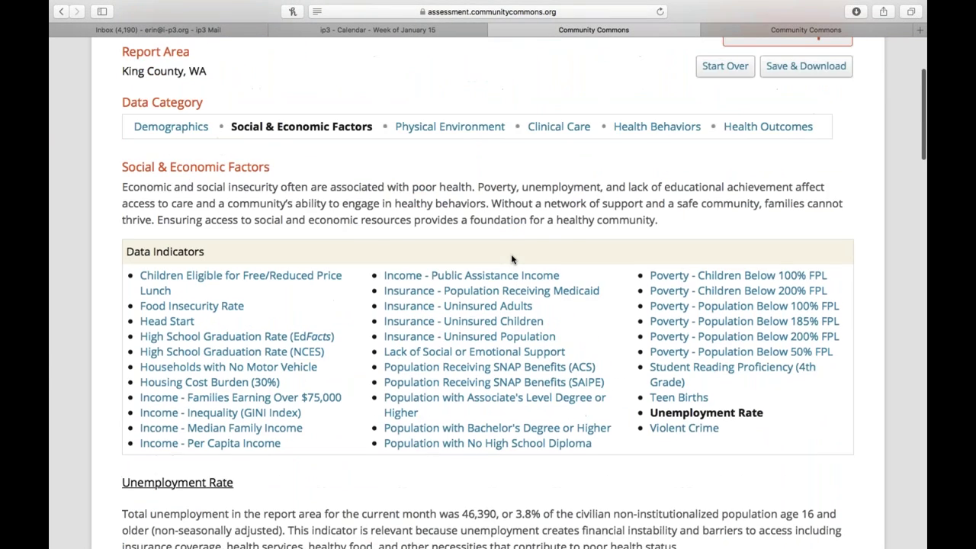
{"action": "scroll", "coordinate": [512, 260], "scroll_direction": "up", "scroll_amount": 2}
{"action": "left_click", "coordinate": [450, 225]}
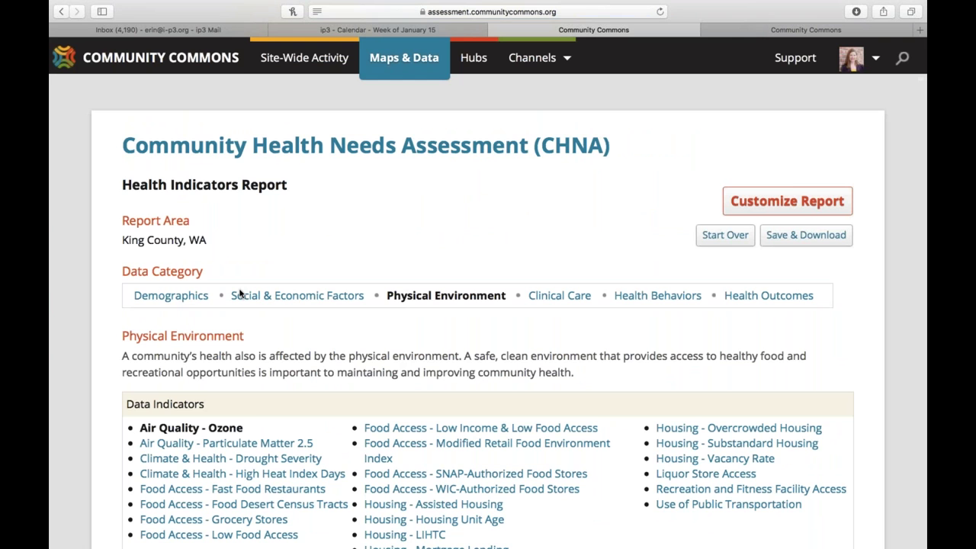
- Scroll through the Air Quality - Ozone tables and chart for King County
{"action": "scroll", "coordinate": [239, 294], "scroll_direction": "down", "scroll_amount": 5}
{"action": "scroll", "coordinate": [238, 293], "scroll_direction": "down", "scroll_amount": 5}
{"action": "scroll", "coordinate": [246, 233], "scroll_direction": "down", "scroll_amount": 2}
{"action": "scroll", "coordinate": [393, 360], "scroll_direction": "up", "scroll_amount": 8}
{"action": "scroll", "coordinate": [393, 359], "scroll_direction": "down", "scroll_amount": 14}
{"action": "scroll", "coordinate": [393, 360], "scroll_direction": "up", "scroll_amount": 2}
{"action": "scroll", "coordinate": [393, 359], "scroll_direction": "down", "scroll_amount": 12}
{"action": "mouse_move", "coordinate": [693, 272]}
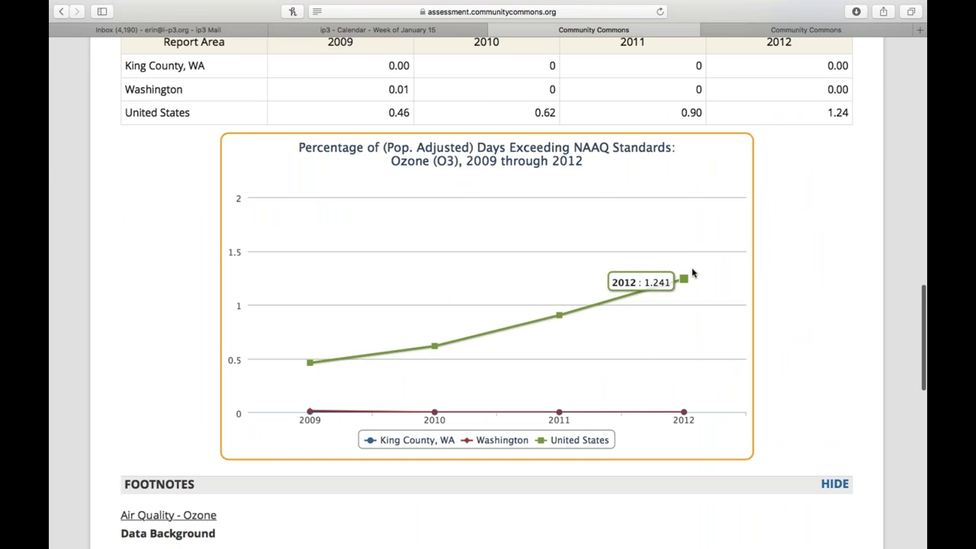
- Return to the top and switch to the Clinical Care category
{"action": "scroll", "coordinate": [693, 273], "scroll_direction": "up", "scroll_amount": 9}
{"action": "scroll", "coordinate": [692, 272], "scroll_direction": "up", "scroll_amount": 3}
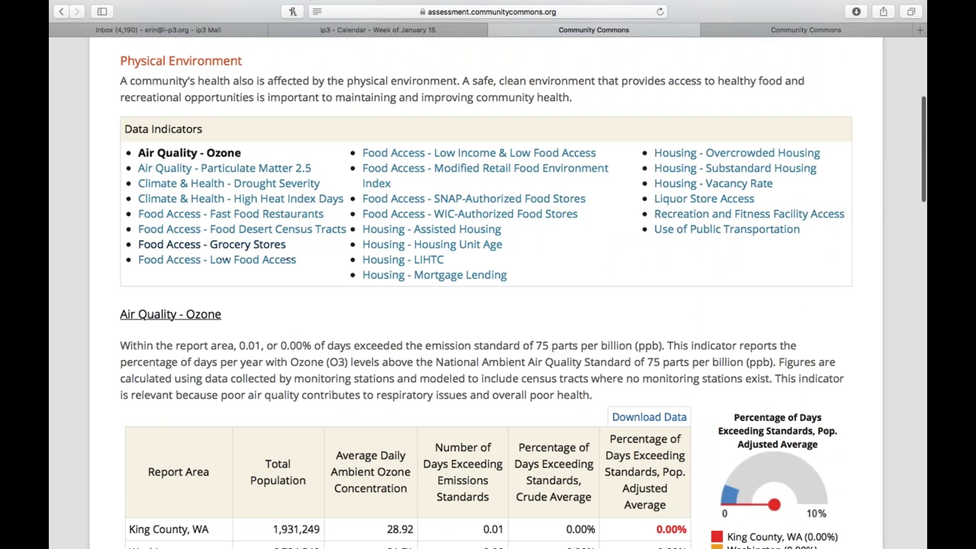
{"action": "scroll", "coordinate": [366, 259], "scroll_direction": "up", "scroll_amount": 2}
{"action": "left_click", "coordinate": [552, 178]}
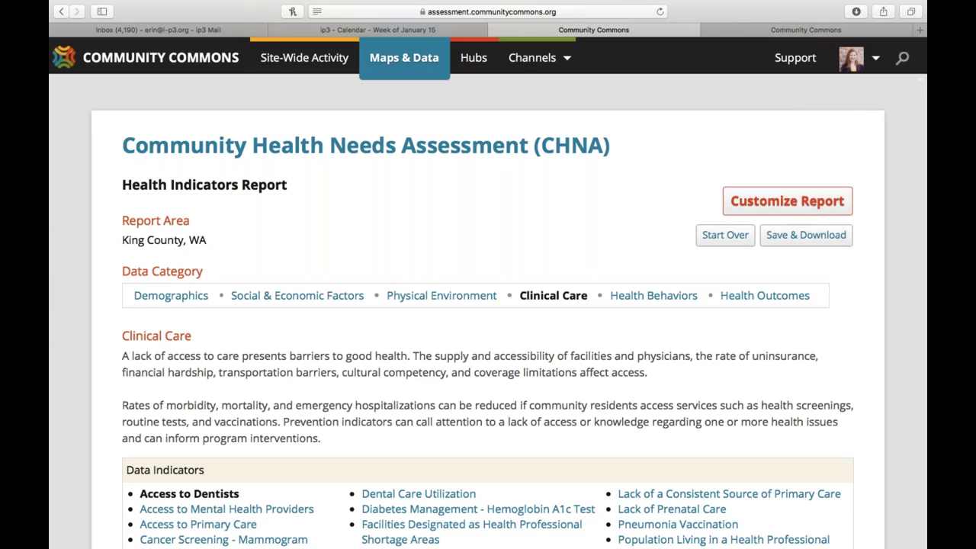
- Scroll through the Access to Dentists section showing King County at 104.01 dentists per 100,000
{"action": "scroll", "coordinate": [488, 305], "scroll_direction": "down", "scroll_amount": 6}
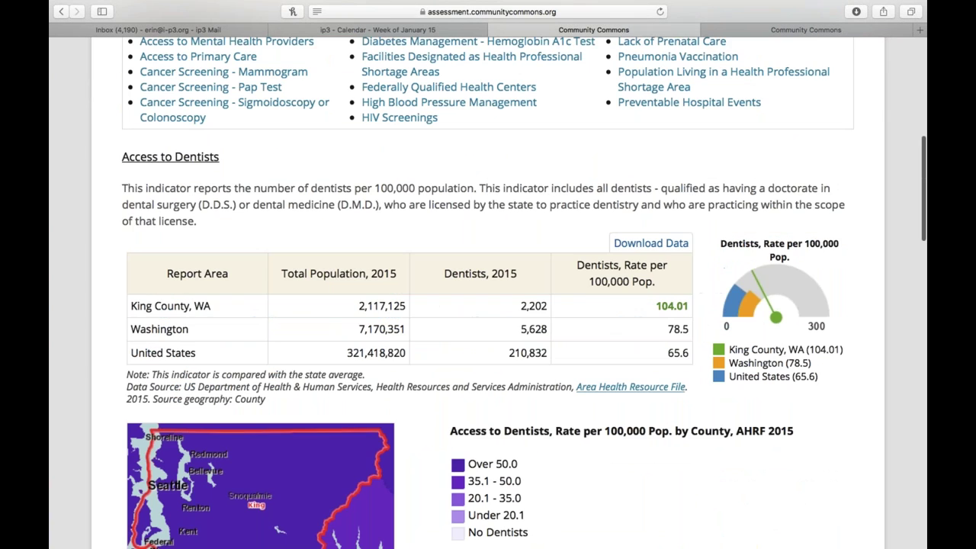
{"action": "scroll", "coordinate": [488, 305], "scroll_direction": "up", "scroll_amount": 2}
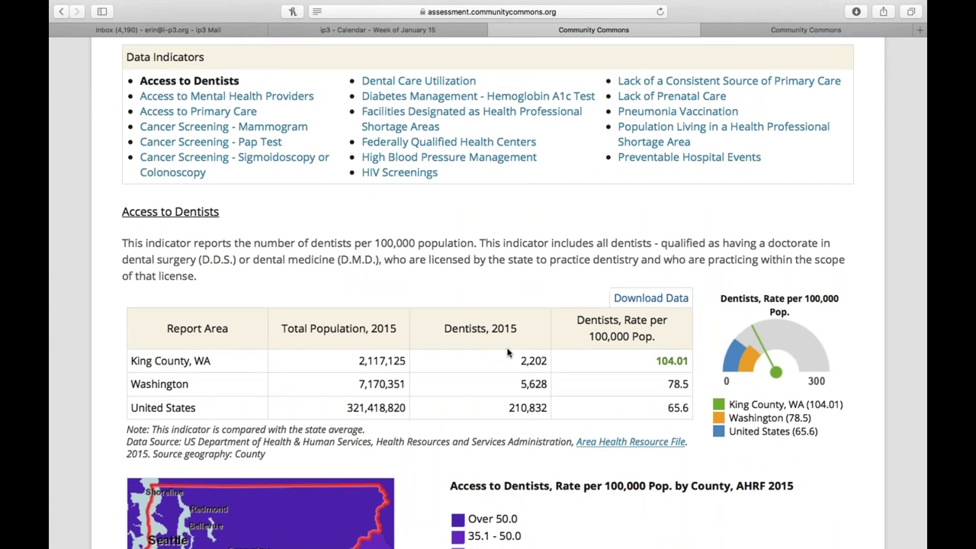
{"action": "scroll", "coordinate": [507, 352], "scroll_direction": "down", "scroll_amount": 3}
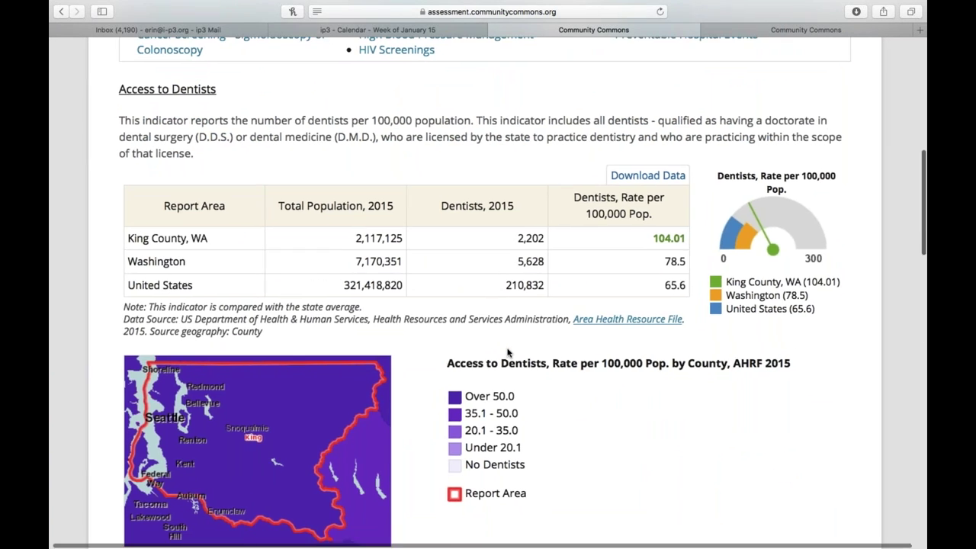
{"action": "scroll", "coordinate": [507, 352], "scroll_direction": "down", "scroll_amount": 5}
{"action": "scroll", "coordinate": [507, 353], "scroll_direction": "up", "scroll_amount": 6}
{"action": "scroll", "coordinate": [507, 352], "scroll_direction": "up", "scroll_amount": 6}
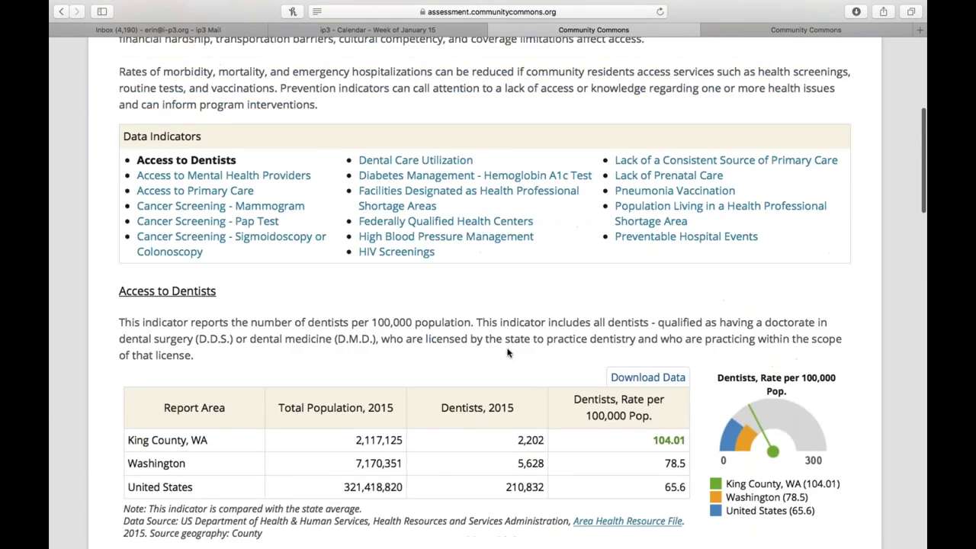
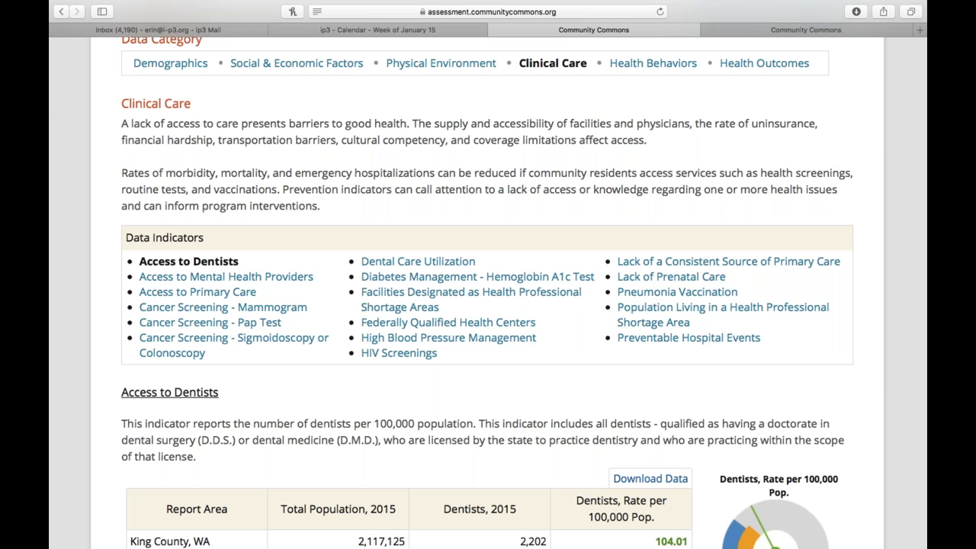
- Scroll through the King County report and open the Federally Qualified Health Centers indicator
{"action": "scroll", "coordinate": [488, 305], "scroll_direction": "down", "scroll_amount": 1}
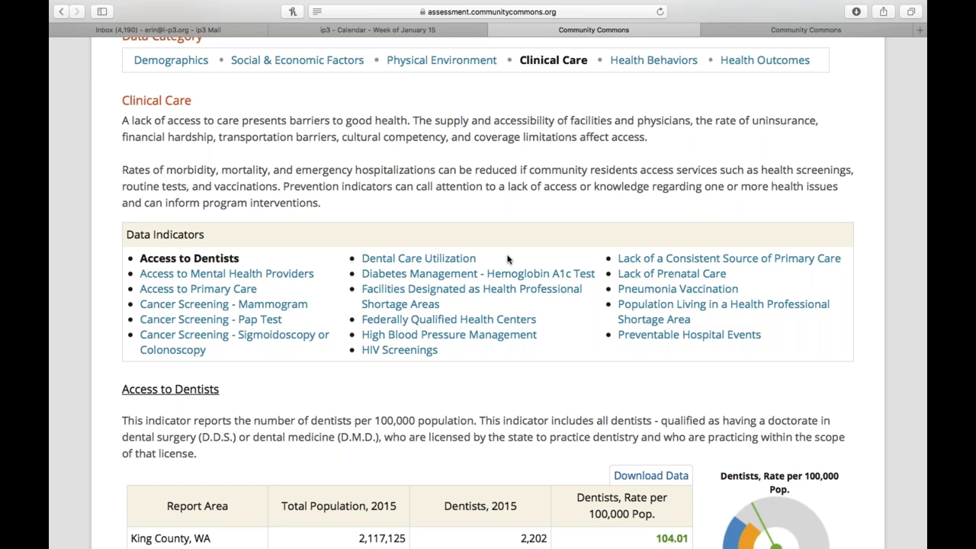
{"action": "scroll", "coordinate": [508, 260], "scroll_direction": "down", "scroll_amount": 1}
{"action": "scroll", "coordinate": [508, 259], "scroll_direction": "down", "scroll_amount": 5}
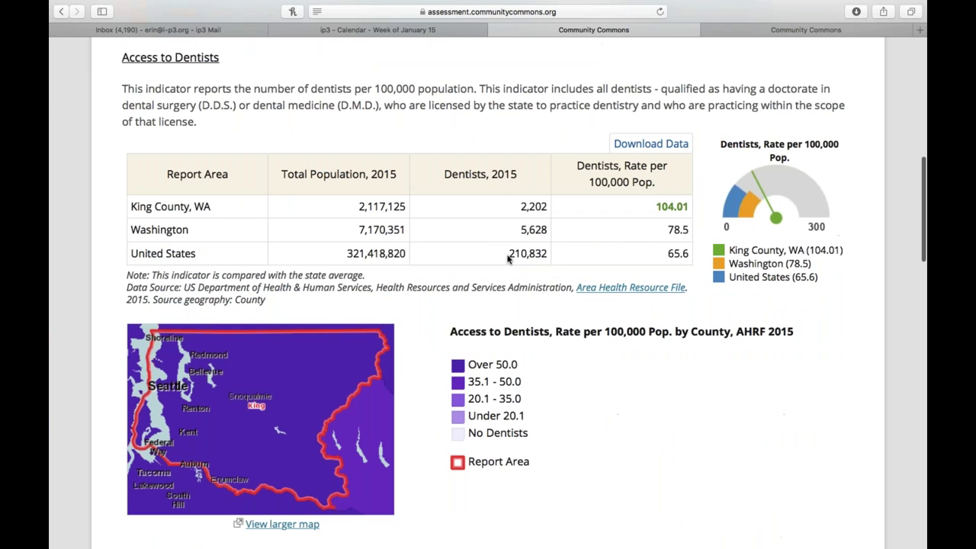
{"action": "scroll", "coordinate": [508, 259], "scroll_direction": "up", "scroll_amount": 6}
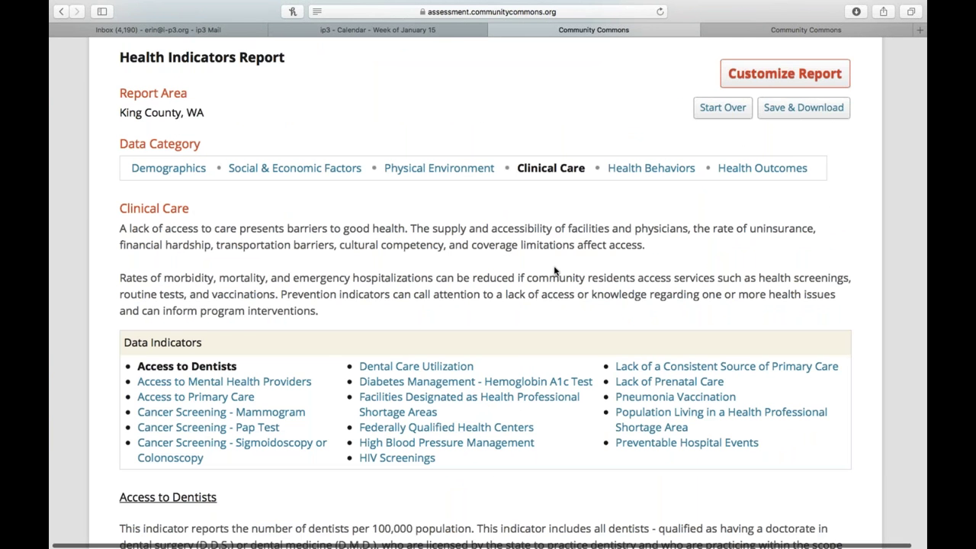
{"action": "scroll", "coordinate": [555, 270], "scroll_direction": "up", "scroll_amount": 1}
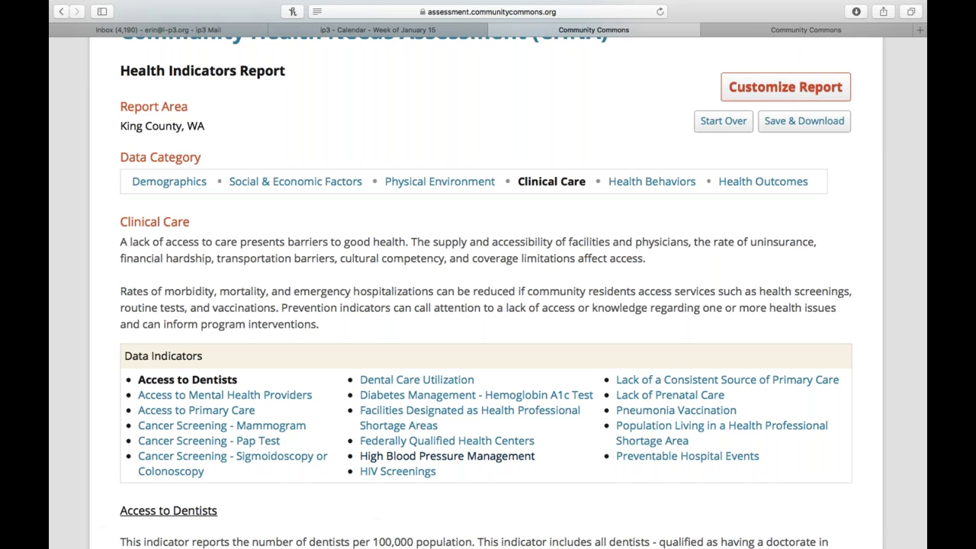
{"action": "left_click", "coordinate": [447, 441]}
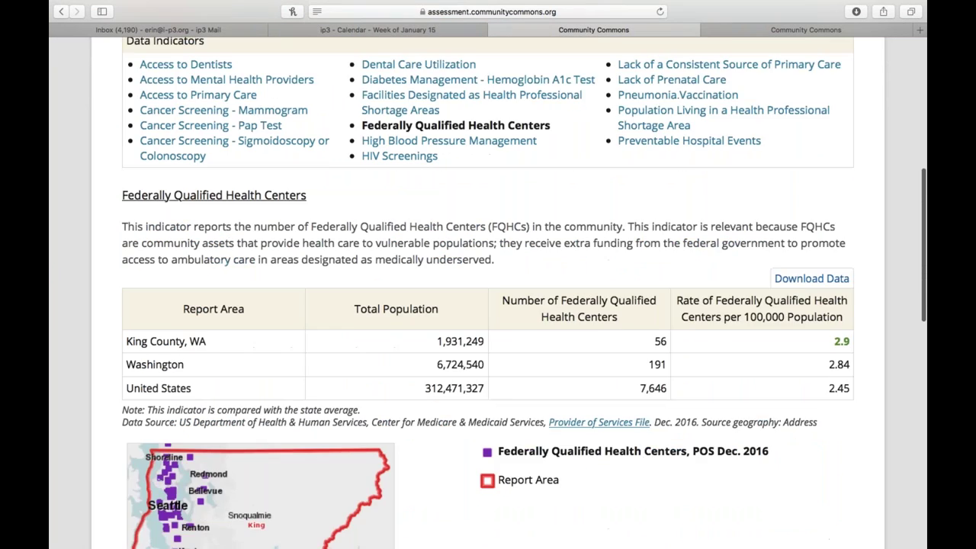
- Review the Federally Qualified Health Centers indicator, then switch to the Health Behaviors category
{"action": "scroll", "coordinate": [487, 305], "scroll_direction": "down", "scroll_amount": 3}
{"action": "scroll", "coordinate": [488, 305], "scroll_direction": "up", "scroll_amount": 5}
{"action": "scroll", "coordinate": [488, 305], "scroll_direction": "up", "scroll_amount": 8}
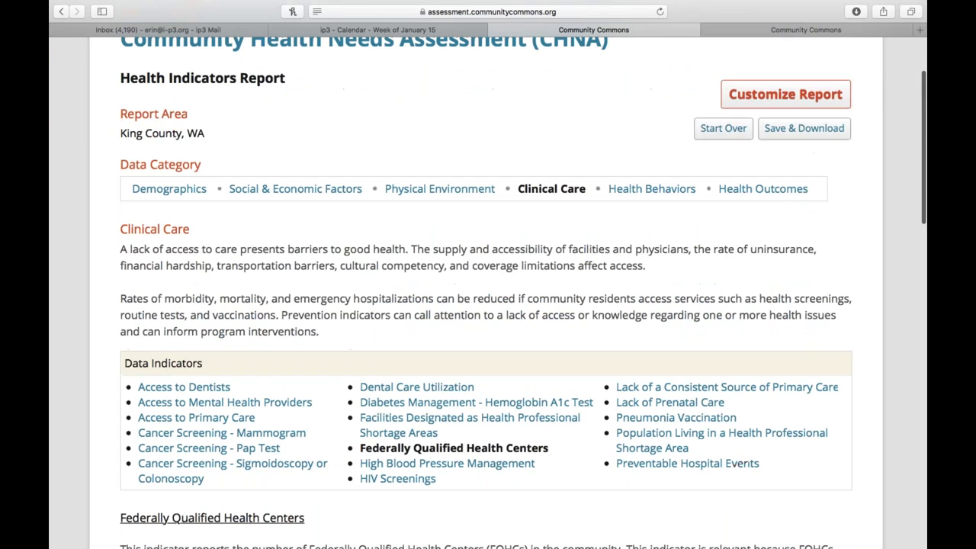
{"action": "left_click", "coordinate": [634, 192]}
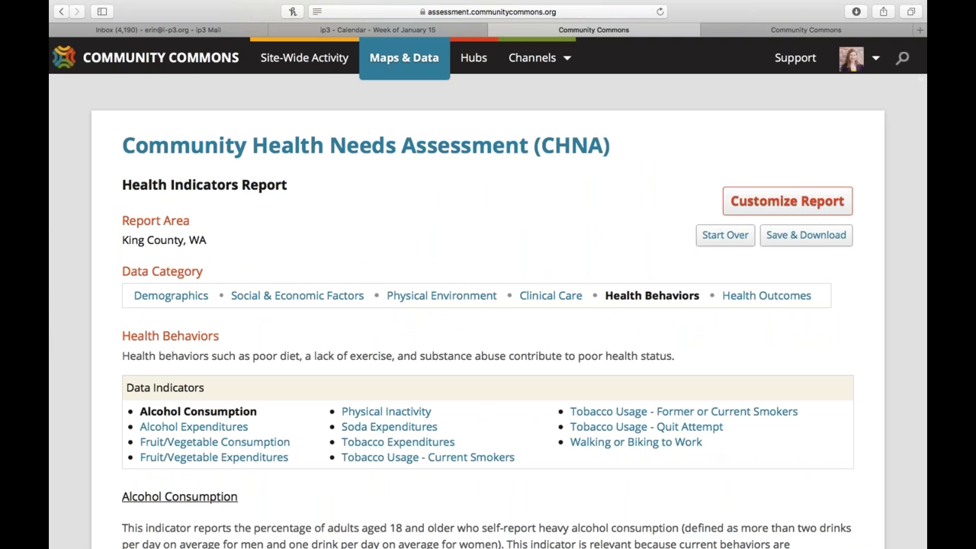
- Scroll through Health Behaviors, then switch to the Health Outcomes category
{"action": "scroll", "coordinate": [357, 418], "scroll_direction": "down", "scroll_amount": 2}
{"action": "scroll", "coordinate": [357, 418], "scroll_direction": "down", "scroll_amount": 3}
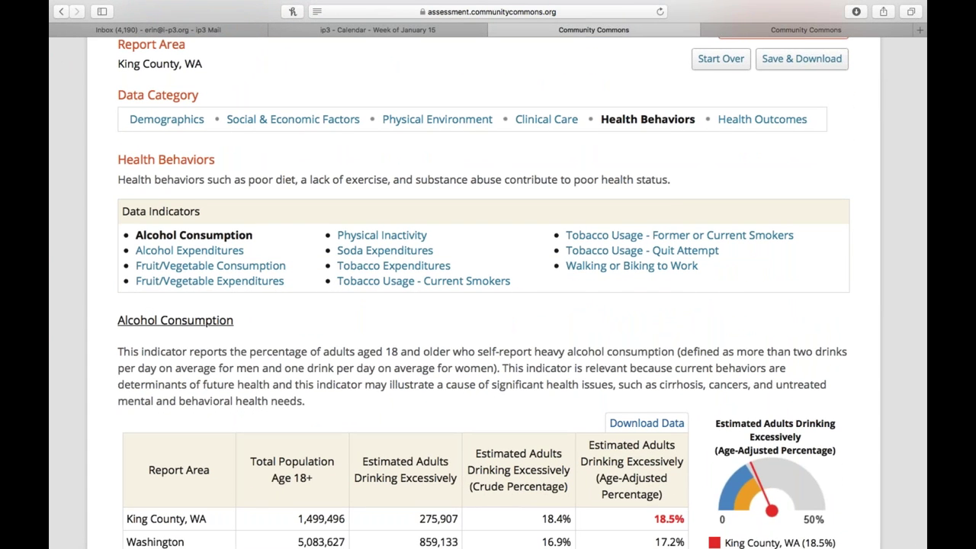
{"action": "scroll", "coordinate": [487, 305], "scroll_direction": "down", "scroll_amount": 8}
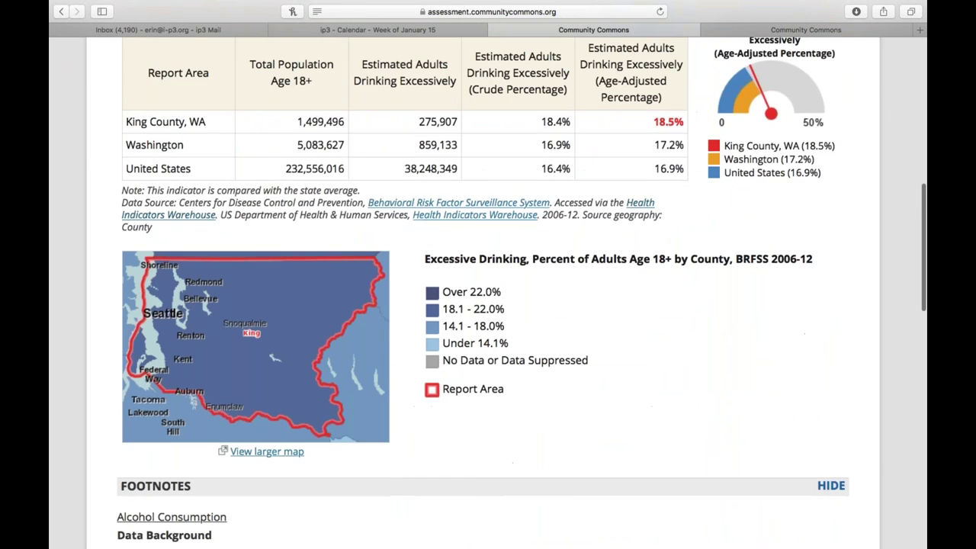
{"action": "scroll", "coordinate": [488, 305], "scroll_direction": "up", "scroll_amount": 9}
{"action": "left_click", "coordinate": [757, 160]}
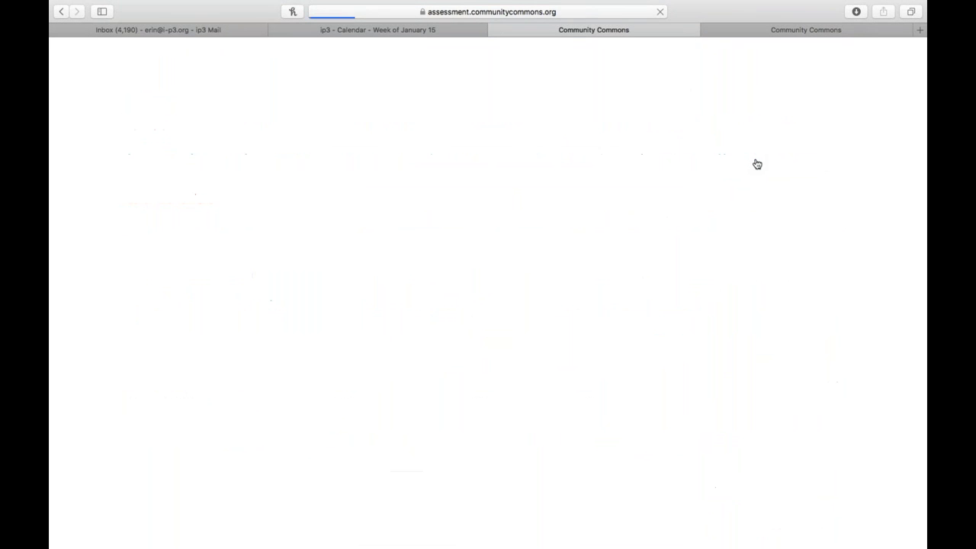
- Open Infant Mortality and review its table and map: King County 4.2 versus Washington 4.9
{"action": "scroll", "coordinate": [757, 164], "scroll_direction": "down", "scroll_amount": 8}
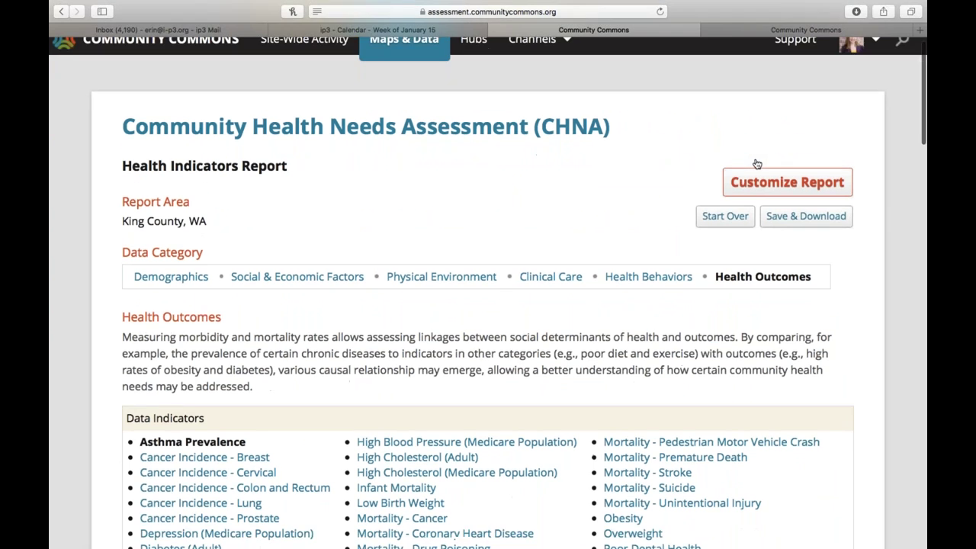
{"action": "scroll", "coordinate": [756, 164], "scroll_direction": "down", "scroll_amount": 1}
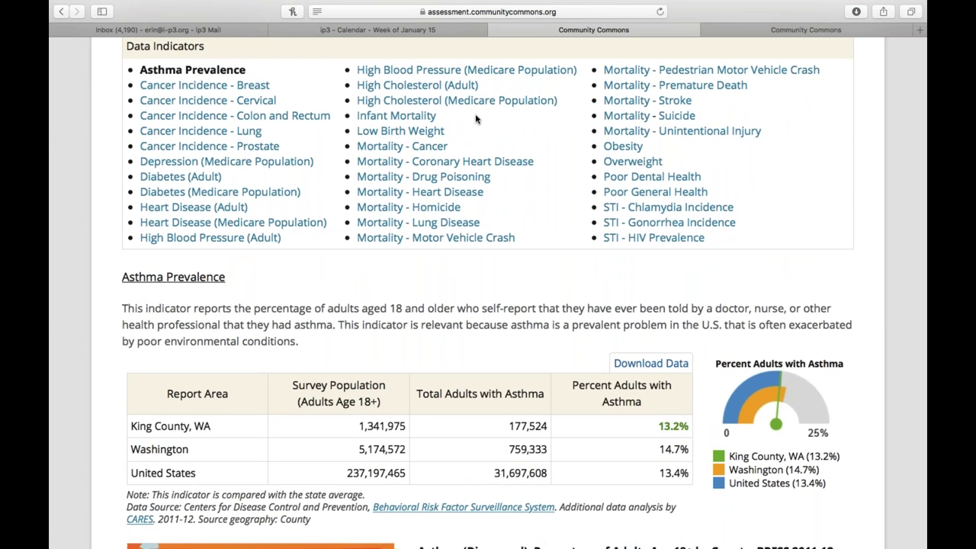
{"action": "scroll", "coordinate": [498, 221], "scroll_direction": "up", "scroll_amount": 1}
{"action": "left_click", "coordinate": [406, 132]}
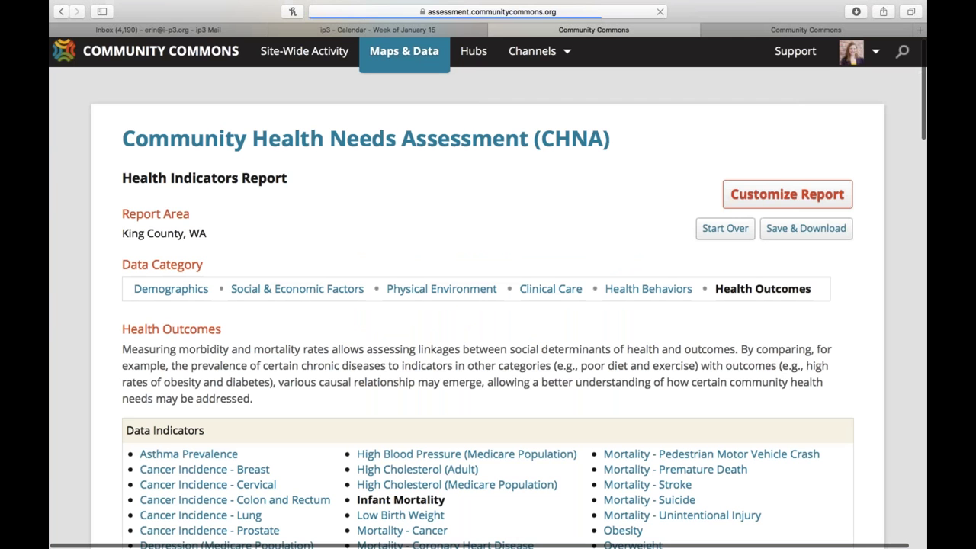
{"action": "scroll", "coordinate": [488, 305], "scroll_direction": "down", "scroll_amount": 10}
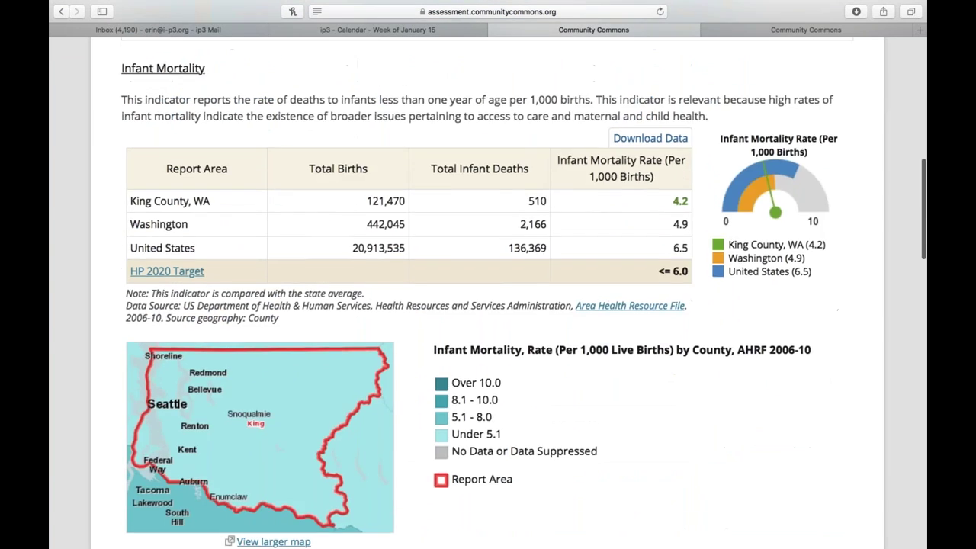
{"action": "scroll", "coordinate": [488, 305], "scroll_direction": "down", "scroll_amount": 5}
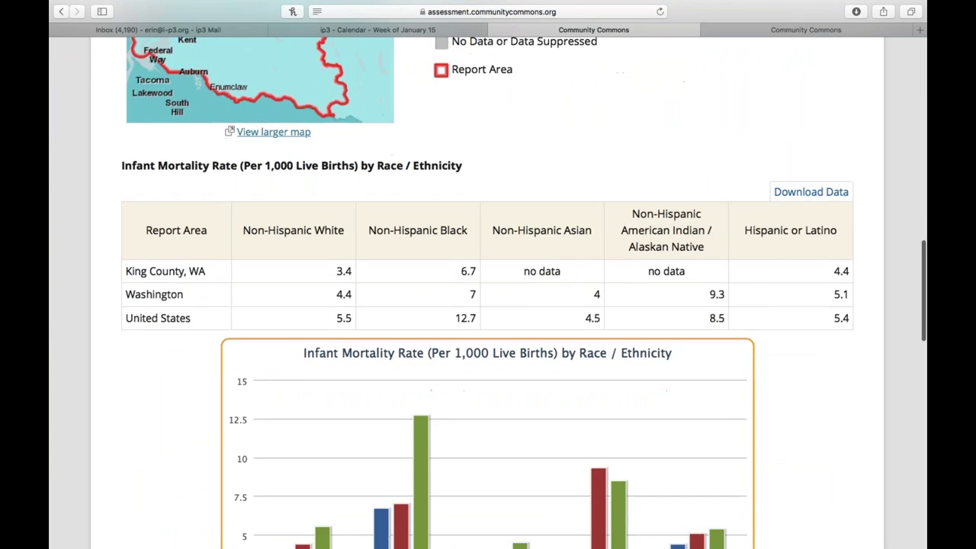
{"action": "scroll", "coordinate": [488, 305], "scroll_direction": "down", "scroll_amount": 3}
{"action": "scroll", "coordinate": [488, 305], "scroll_direction": "up", "scroll_amount": 10}
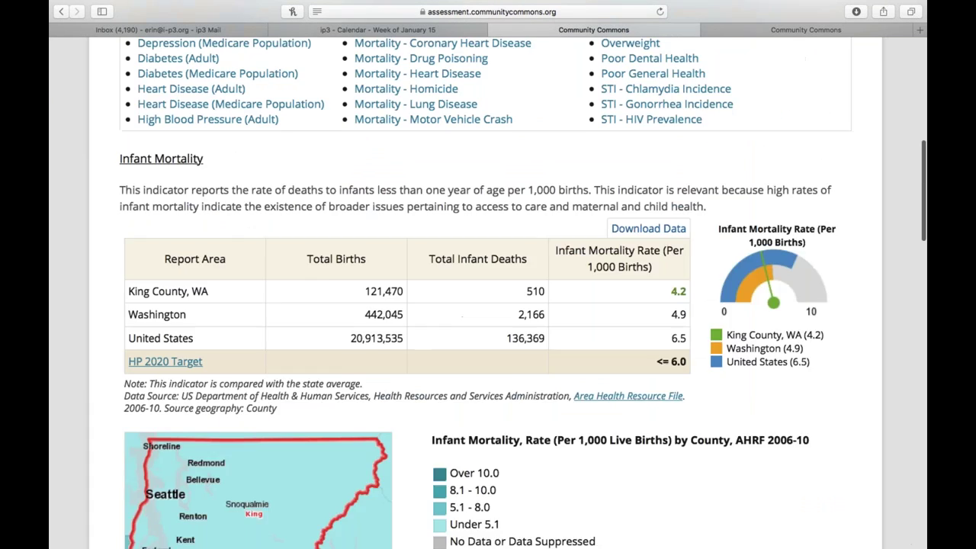
{"action": "scroll", "coordinate": [488, 305], "scroll_direction": "up", "scroll_amount": 4}
{"action": "scroll", "coordinate": [488, 305], "scroll_direction": "down", "scroll_amount": 3}
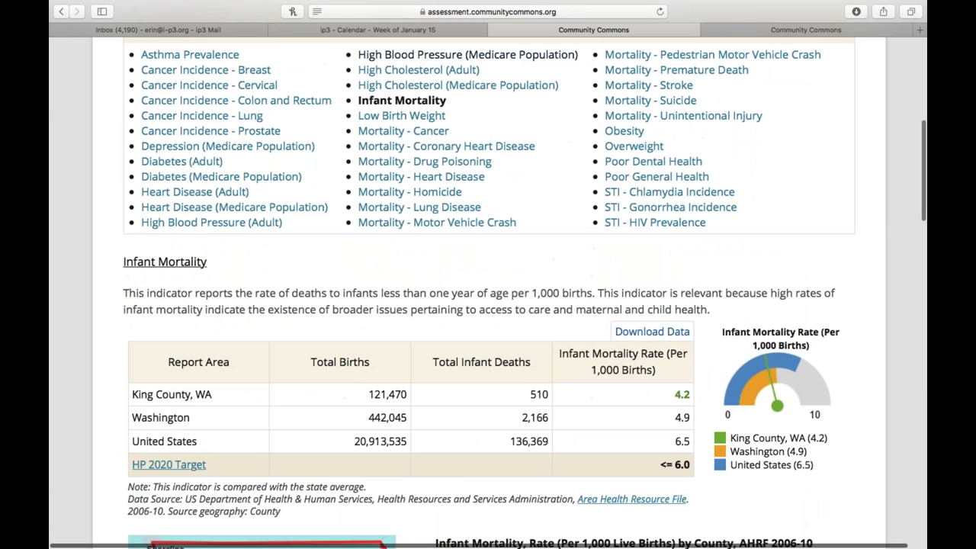
{"action": "scroll", "coordinate": [488, 305], "scroll_direction": "down", "scroll_amount": 1}
{"action": "scroll", "coordinate": [488, 305], "scroll_direction": "down", "scroll_amount": 3}
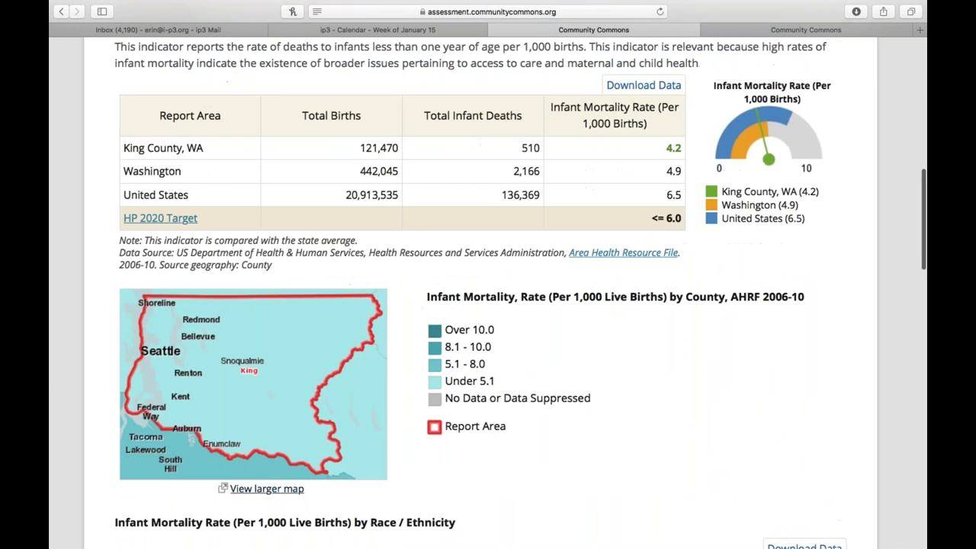
- Open the county map as an interactive map, zoom out, and search data for '500 cities'
{"action": "left_click", "coordinate": [262, 413]}
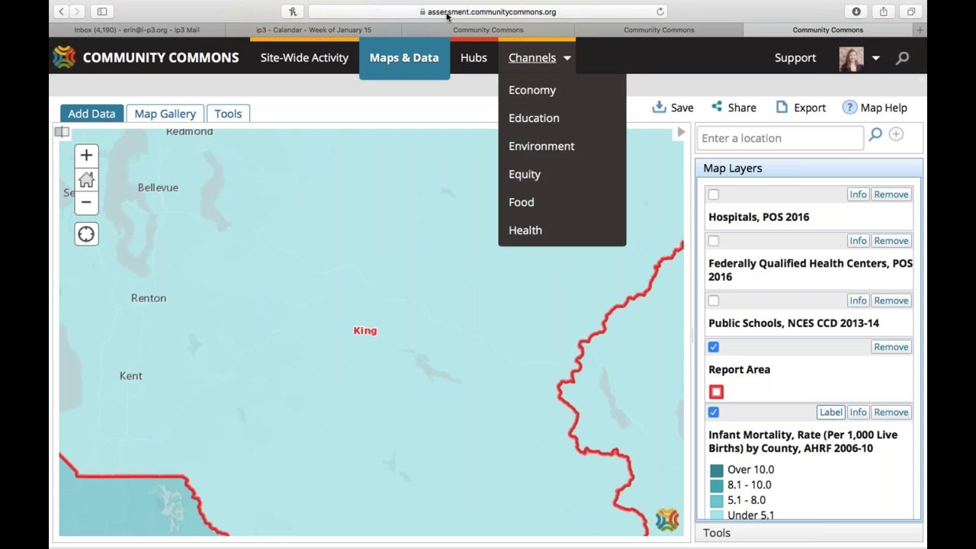
{"action": "left_click", "coordinate": [86, 206]}
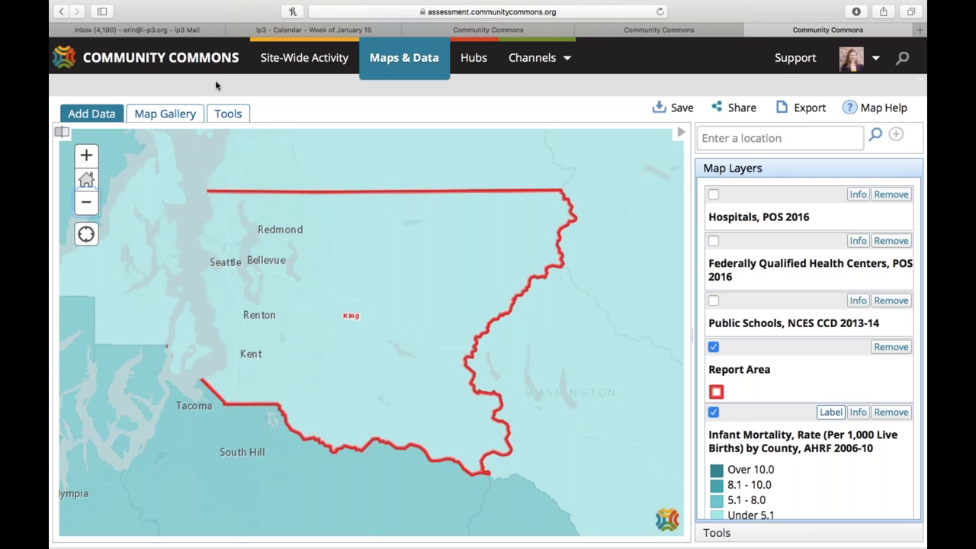
{"action": "left_click", "coordinate": [91, 113]}
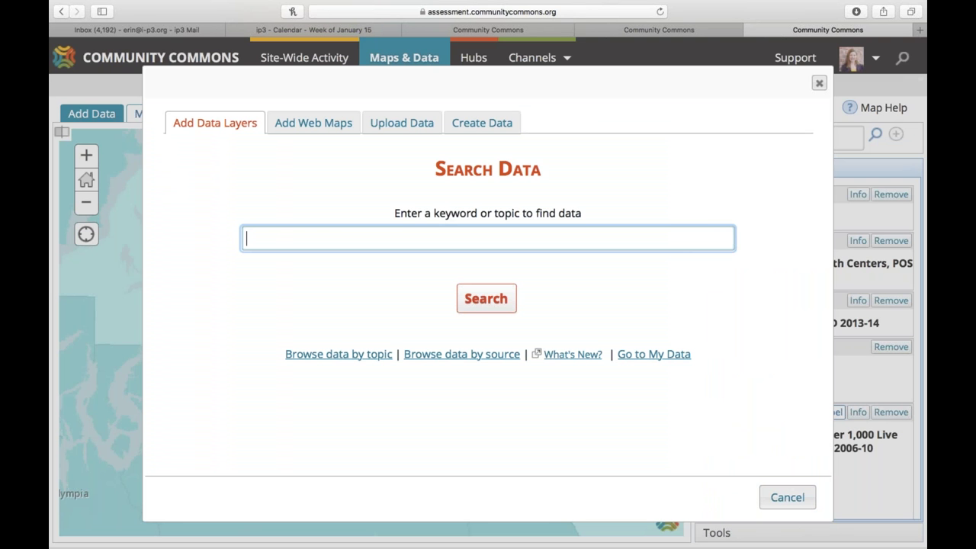
{"action": "type", "text": "500 cities"}
{"action": "left_click", "coordinate": [467, 297]}
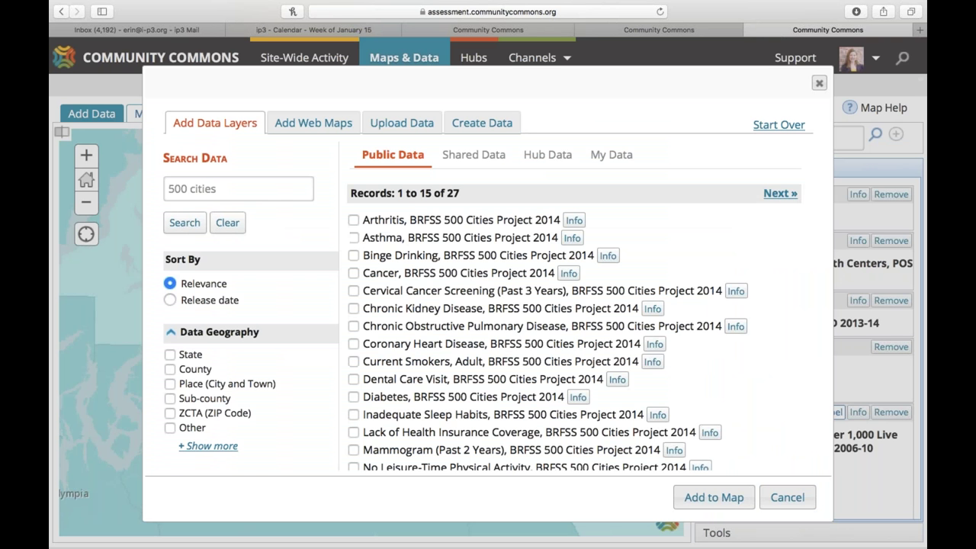
- Add the Binge Drinking BRFSS 500 Cities Project 2014 layer to the map
{"action": "scroll", "coordinate": [404, 343], "scroll_direction": "down", "scroll_amount": 2}
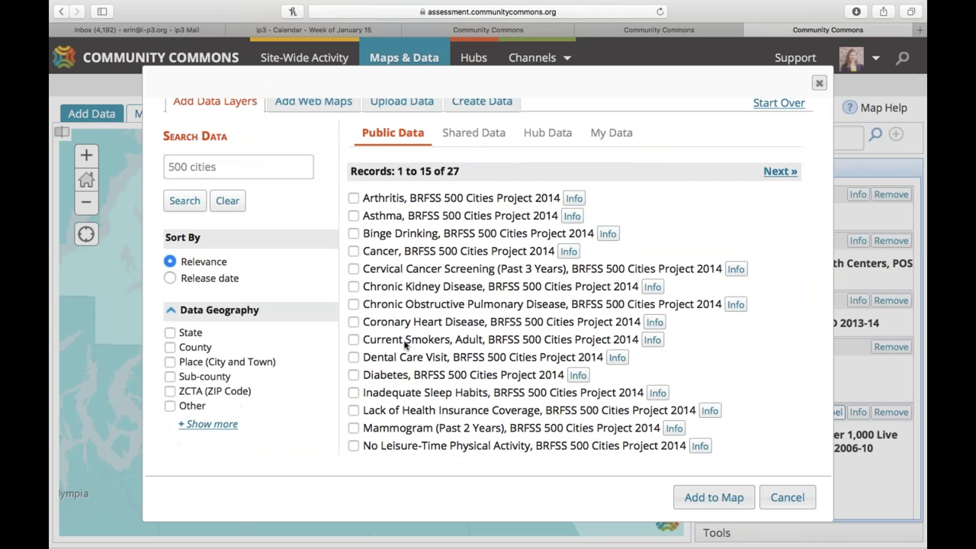
{"action": "scroll", "coordinate": [404, 345], "scroll_direction": "down", "scroll_amount": 1}
{"action": "scroll", "coordinate": [405, 345], "scroll_direction": "up", "scroll_amount": 2}
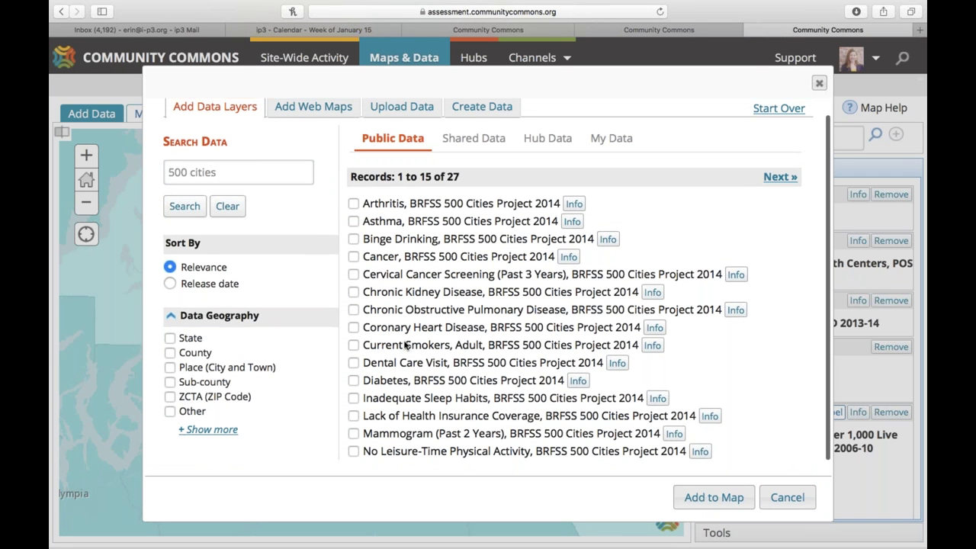
{"action": "left_click", "coordinate": [353, 240]}
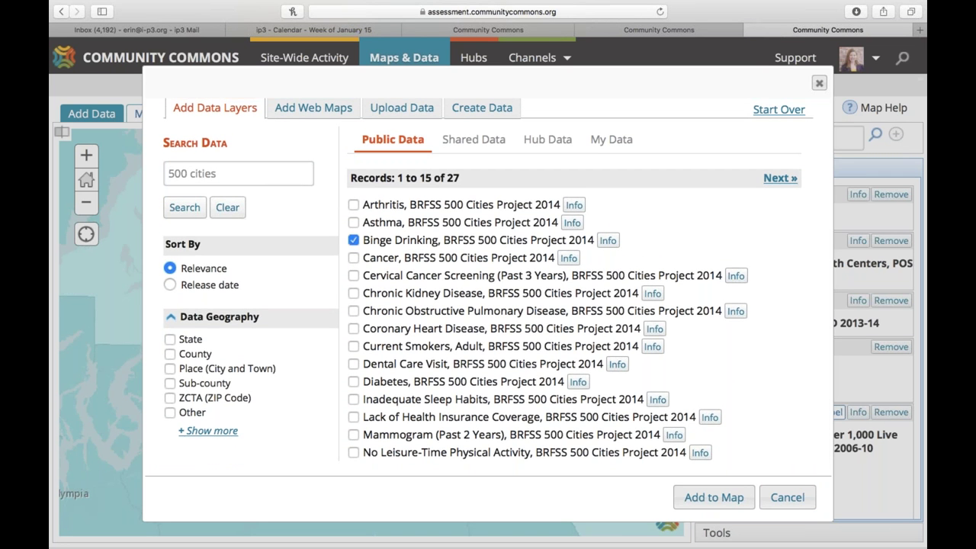
{"action": "left_click", "coordinate": [724, 499]}
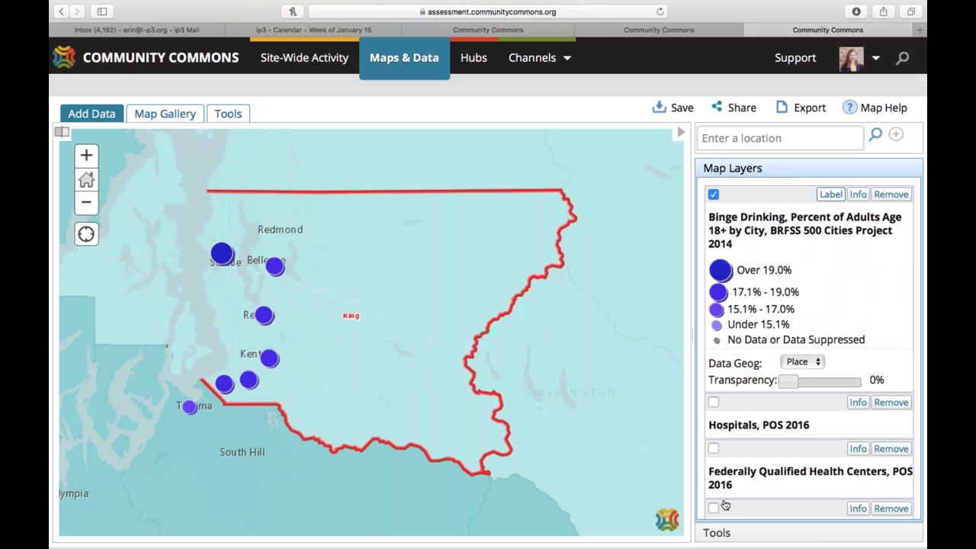
- Show the Binge Drinking layer by census tract and zoom into the Seattle–Tacoma tracts
{"action": "left_click", "coordinate": [803, 362]}
{"action": "left_click", "coordinate": [809, 374]}
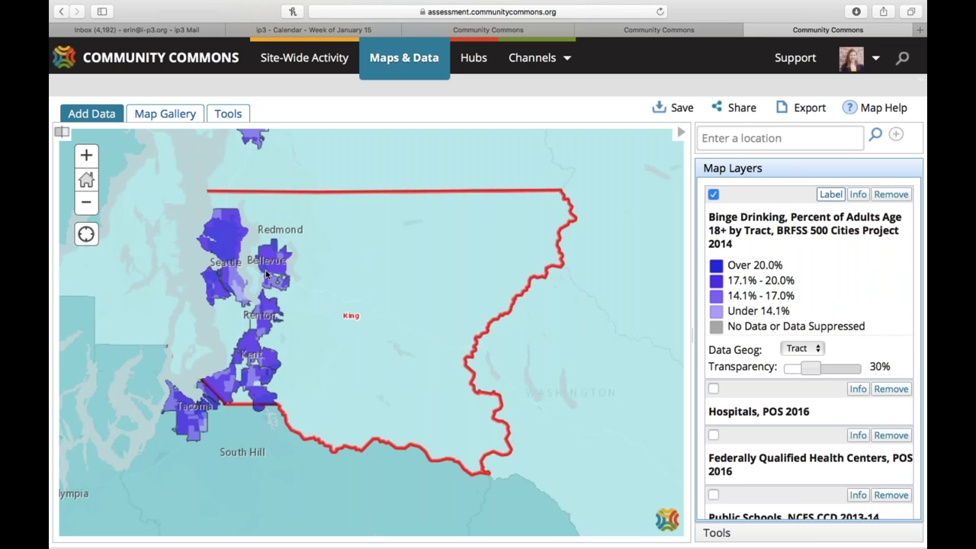
{"action": "left_click_drag", "start_coordinate": [180, 206], "coordinate": [295, 456]}
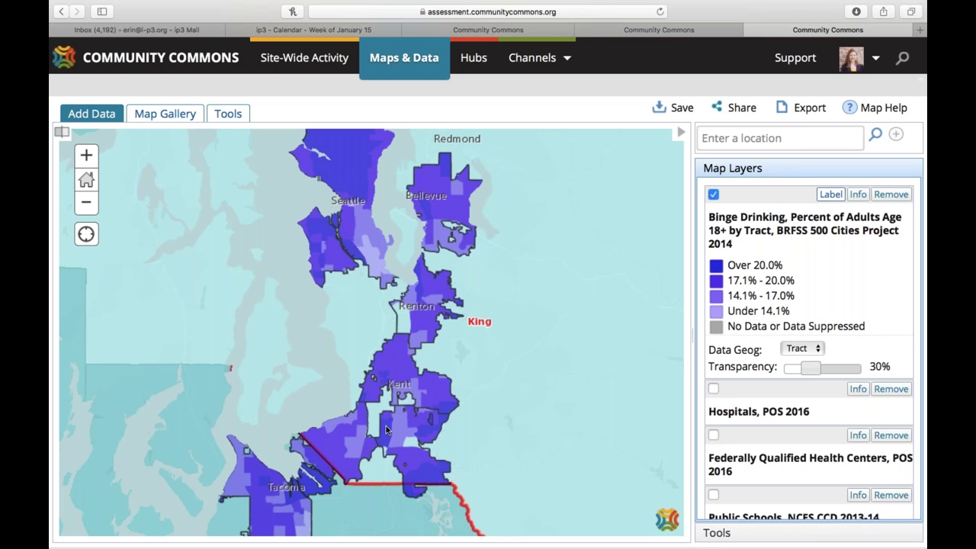
- Turn on the Federally Qualified Health Centers and Hospitals POS 2016 layers, moving Hospitals up
{"action": "scroll", "coordinate": [872, 325], "scroll_direction": "down", "scroll_amount": 1}
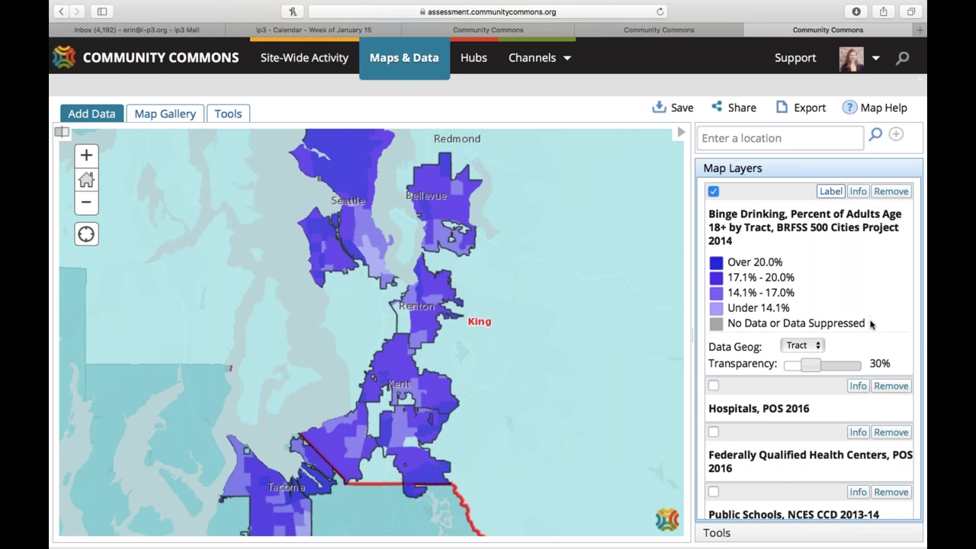
{"action": "scroll", "coordinate": [872, 325], "scroll_direction": "down", "scroll_amount": 3}
{"action": "left_click", "coordinate": [714, 379]}
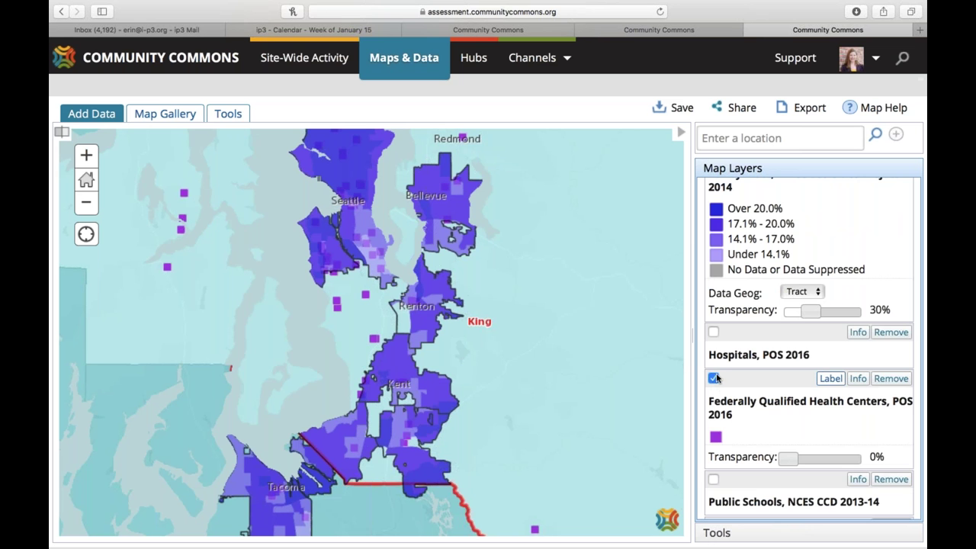
{"action": "left_click", "coordinate": [714, 332]}
{"action": "scroll", "coordinate": [714, 366], "scroll_direction": "down", "scroll_amount": 5}
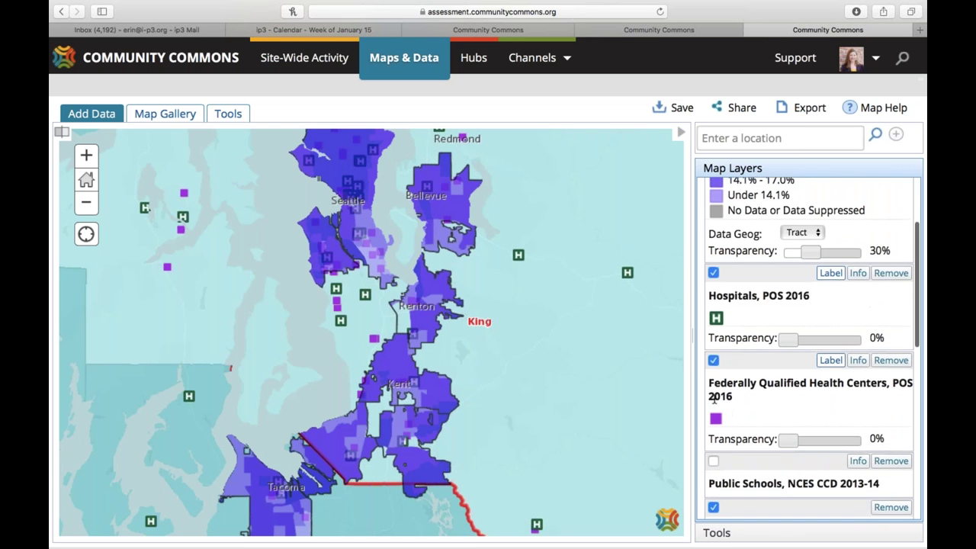
{"action": "scroll", "coordinate": [713, 396], "scroll_direction": "up", "scroll_amount": 5}
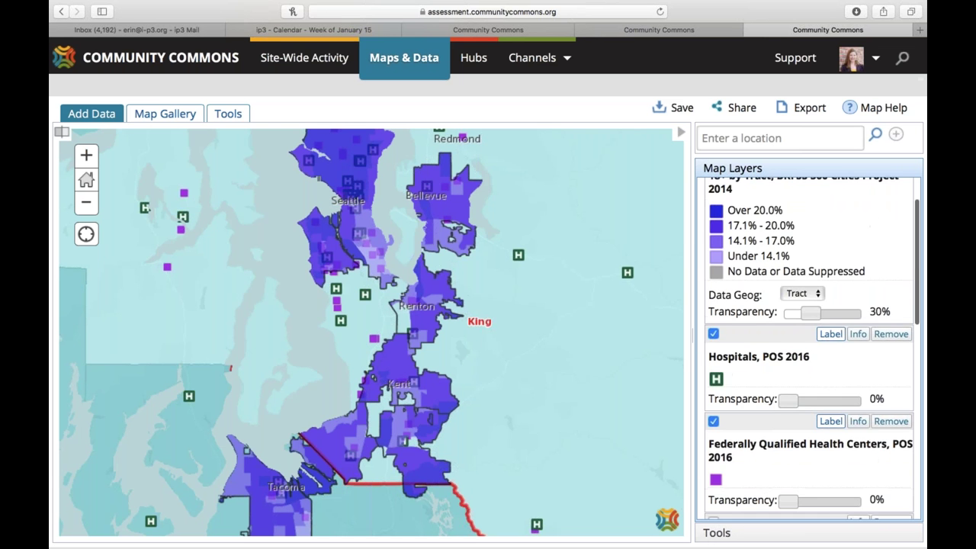
{"action": "left_click_drag", "start_coordinate": [740, 339], "coordinate": [741, 191]}
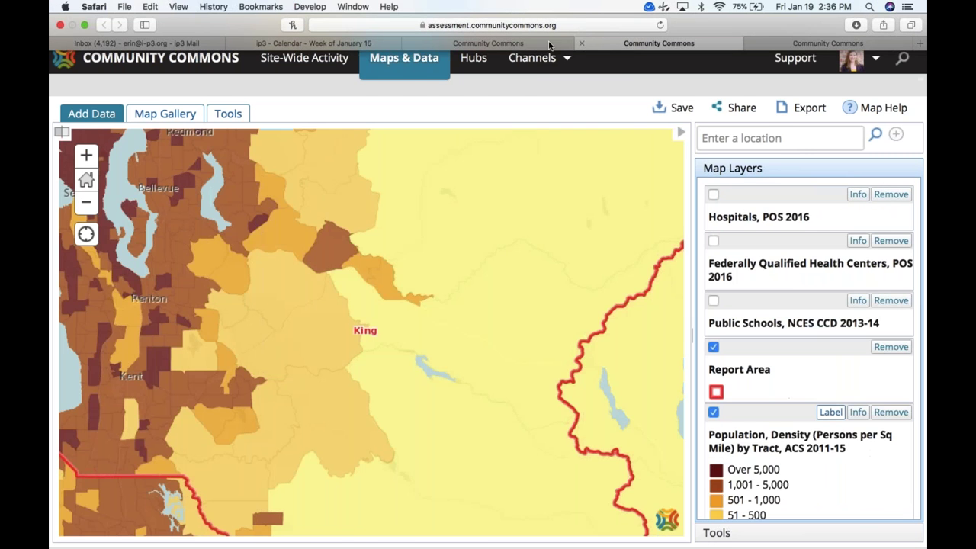
- Regenerate the King County report showing only indicators with race/ethnicity breakouts
{"action": "left_click", "coordinate": [536, 43]}
{"action": "scroll", "coordinate": [348, 343], "scroll_direction": "down", "scroll_amount": 6}
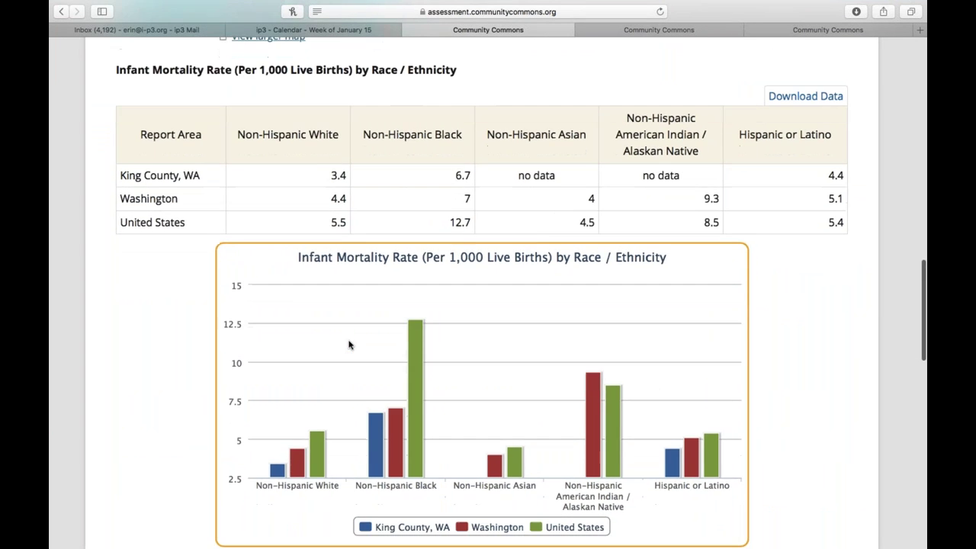
{"action": "scroll", "coordinate": [348, 344], "scroll_direction": "up", "scroll_amount": 20}
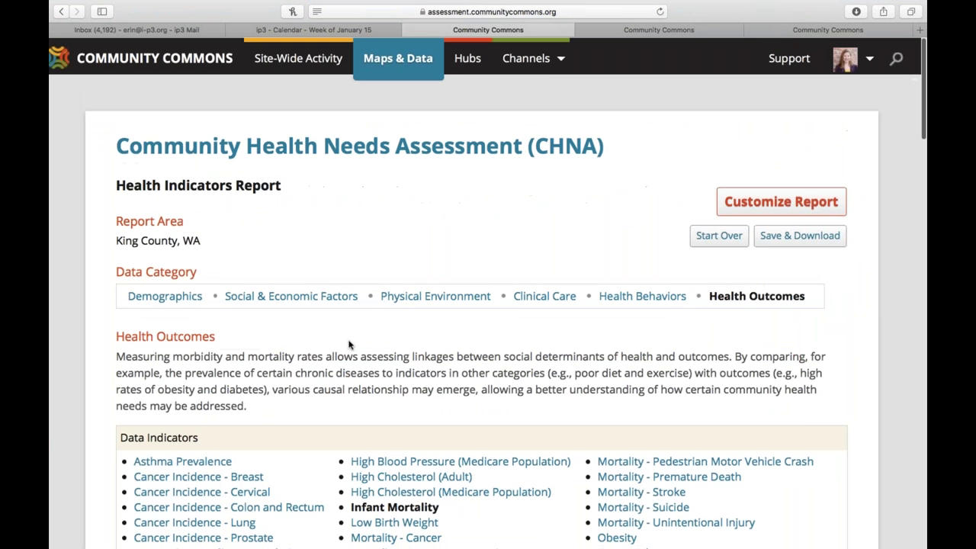
{"action": "left_click", "coordinate": [781, 202]}
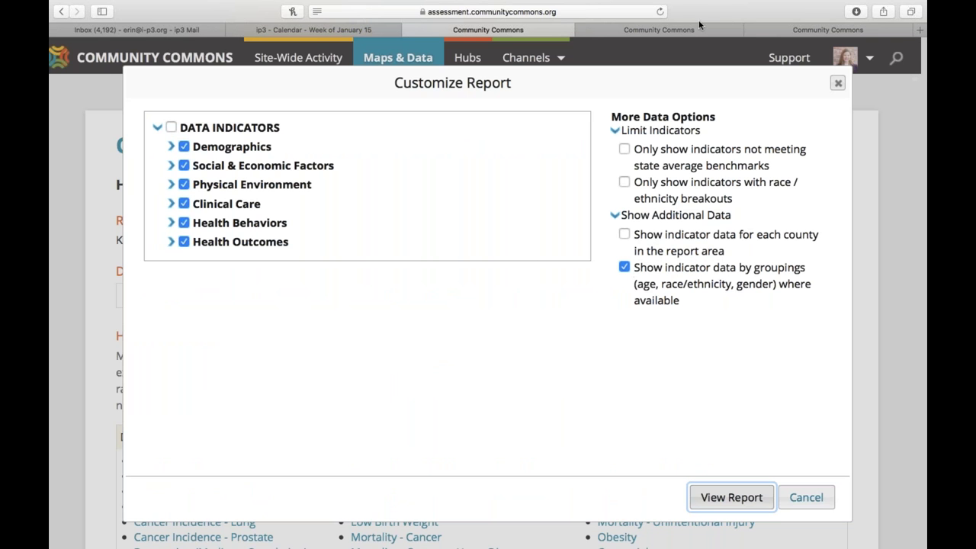
{"action": "left_click", "coordinate": [625, 188]}
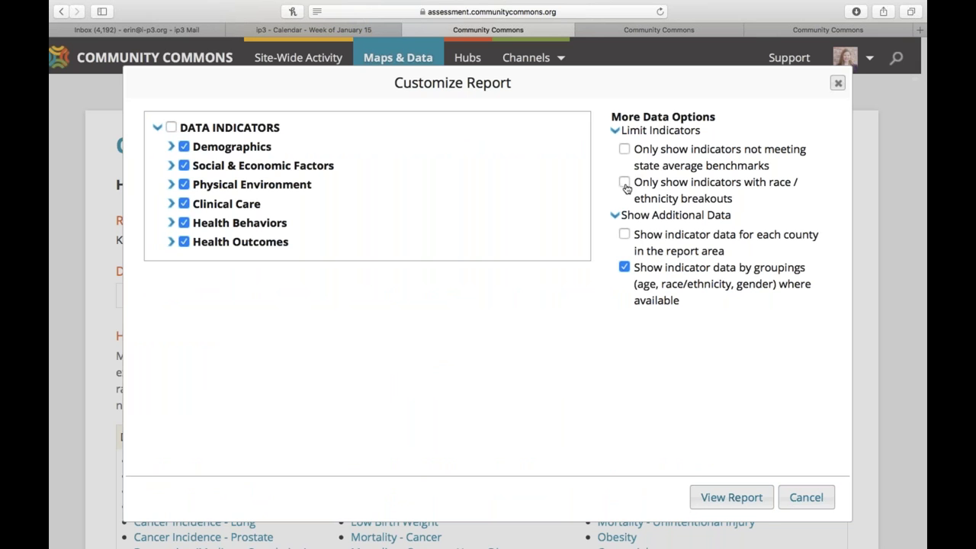
{"action": "left_click", "coordinate": [624, 185]}
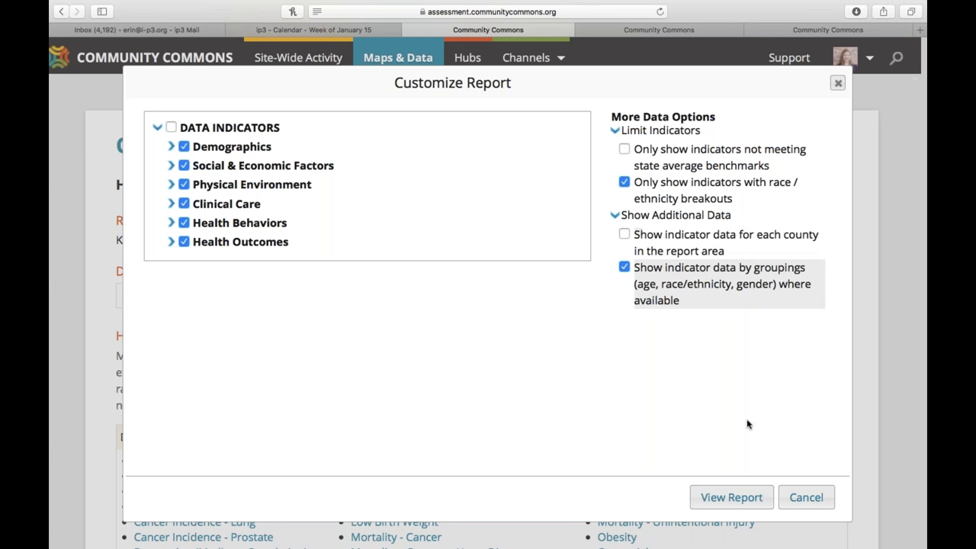
{"action": "left_click", "coordinate": [728, 496]}
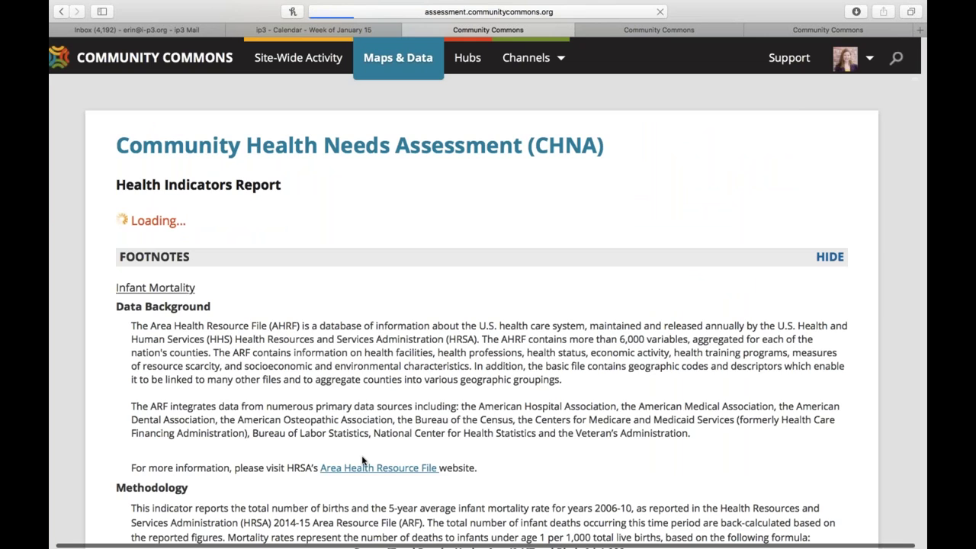
- Review the regenerated report and bring up the Save & Download options
{"action": "scroll", "coordinate": [361, 460], "scroll_direction": "down", "scroll_amount": 2}
{"action": "scroll", "coordinate": [359, 164], "scroll_direction": "down", "scroll_amount": 8}
{"action": "scroll", "coordinate": [359, 164], "scroll_direction": "up", "scroll_amount": 8}
{"action": "scroll", "coordinate": [359, 164], "scroll_direction": "up", "scroll_amount": 2}
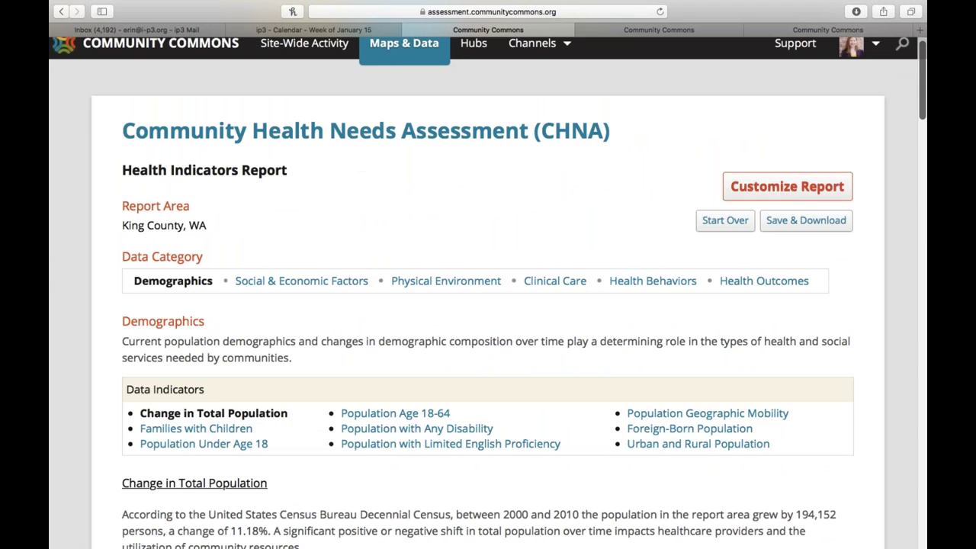
{"action": "scroll", "coordinate": [488, 305], "scroll_direction": "down", "scroll_amount": 10}
{"action": "scroll", "coordinate": [488, 305], "scroll_direction": "up", "scroll_amount": 7}
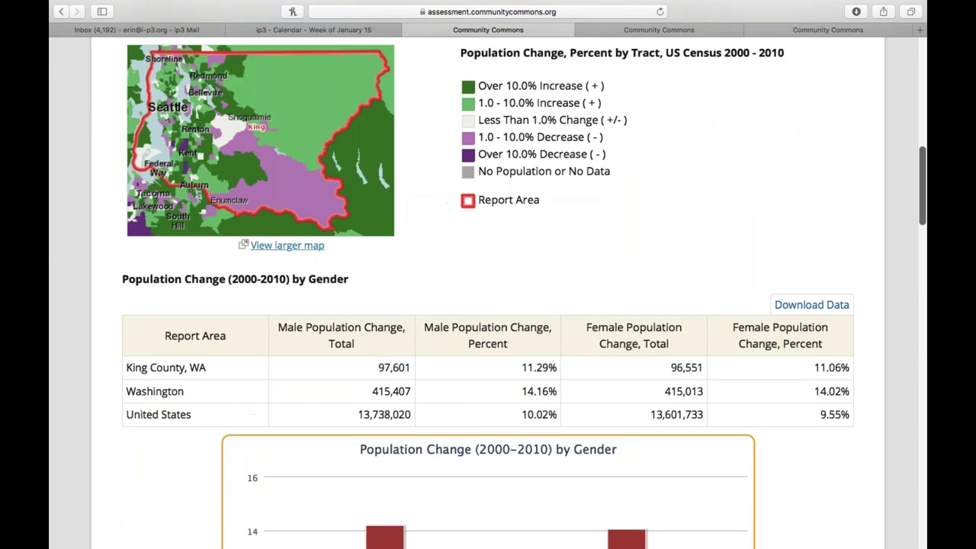
{"action": "scroll", "coordinate": [488, 305], "scroll_direction": "up", "scroll_amount": 5}
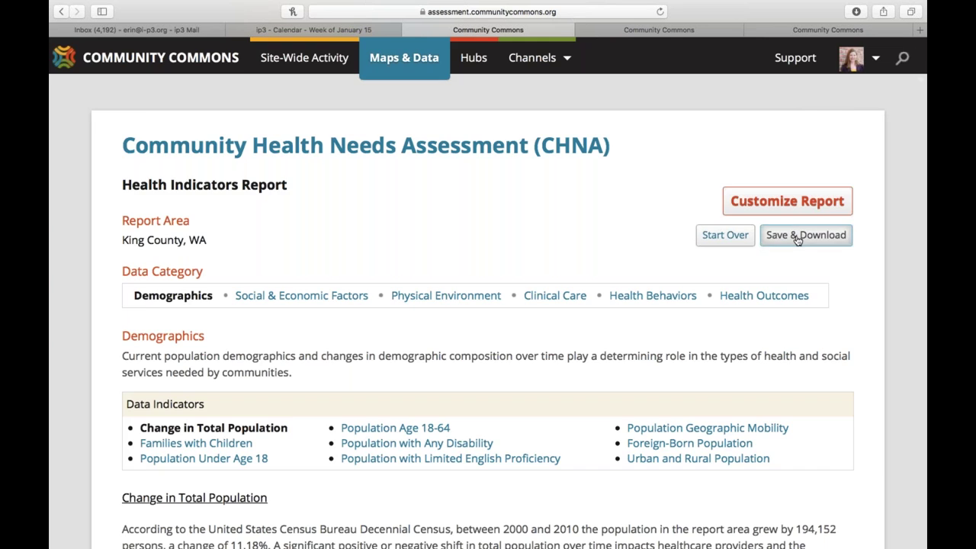
{"action": "left_click", "coordinate": [798, 241]}
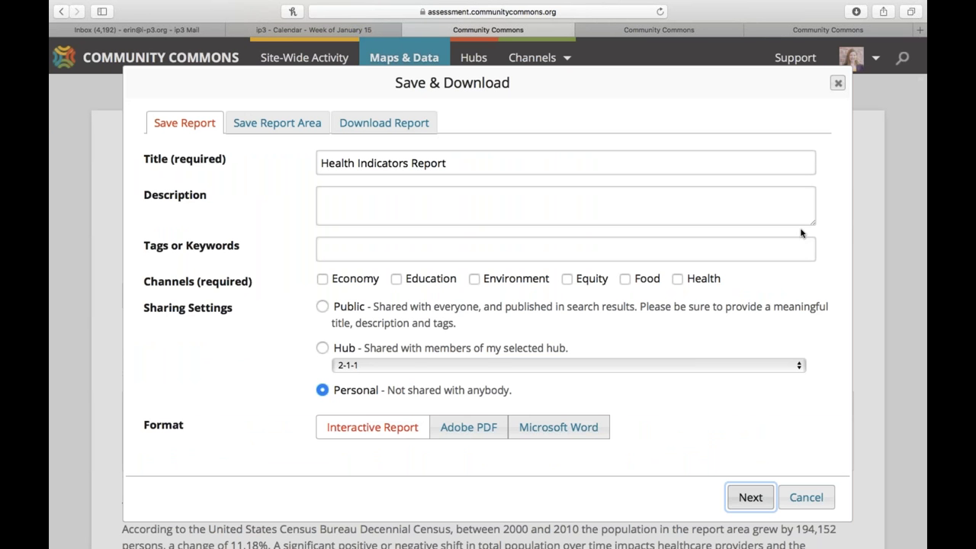
- Try downloading the report in Microsoft Word format, then decline generating it
{"action": "left_click", "coordinate": [389, 124]}
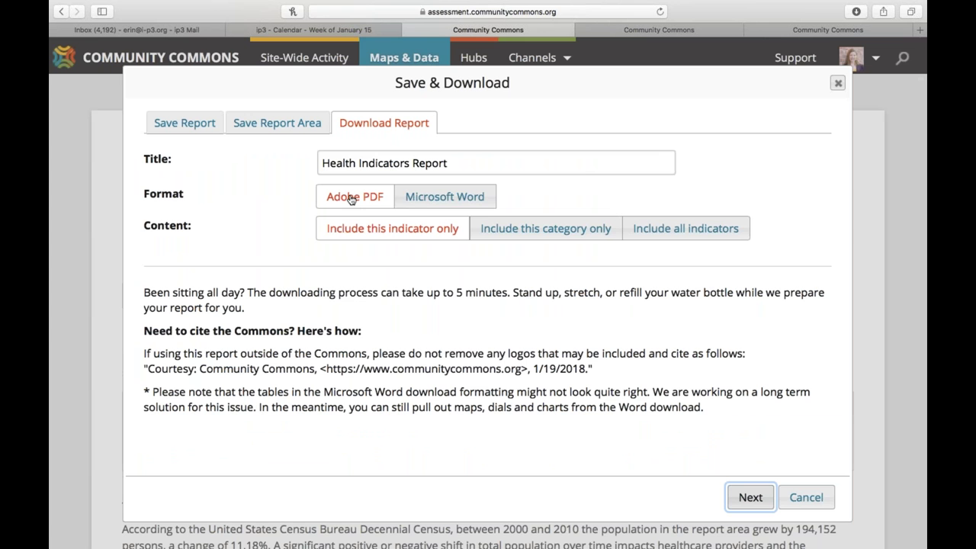
{"action": "left_click", "coordinate": [431, 199]}
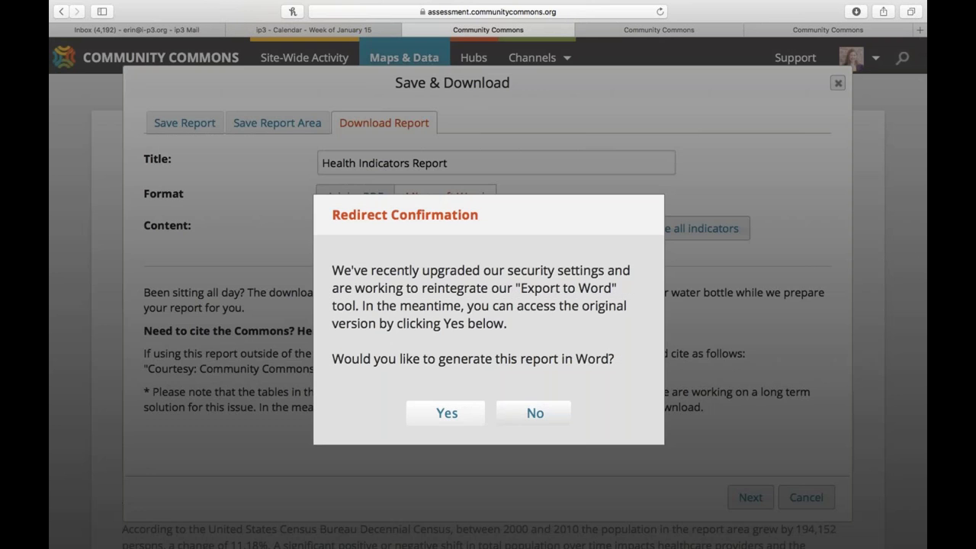
{"action": "left_click", "coordinate": [534, 416]}
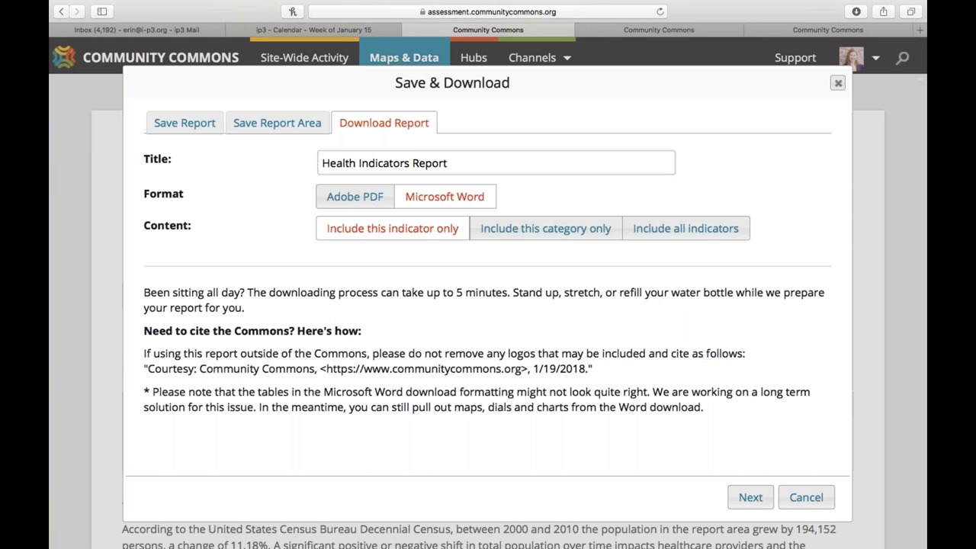
- Close the Save & Download window and start over with a new report area
{"action": "left_click", "coordinate": [203, 127]}
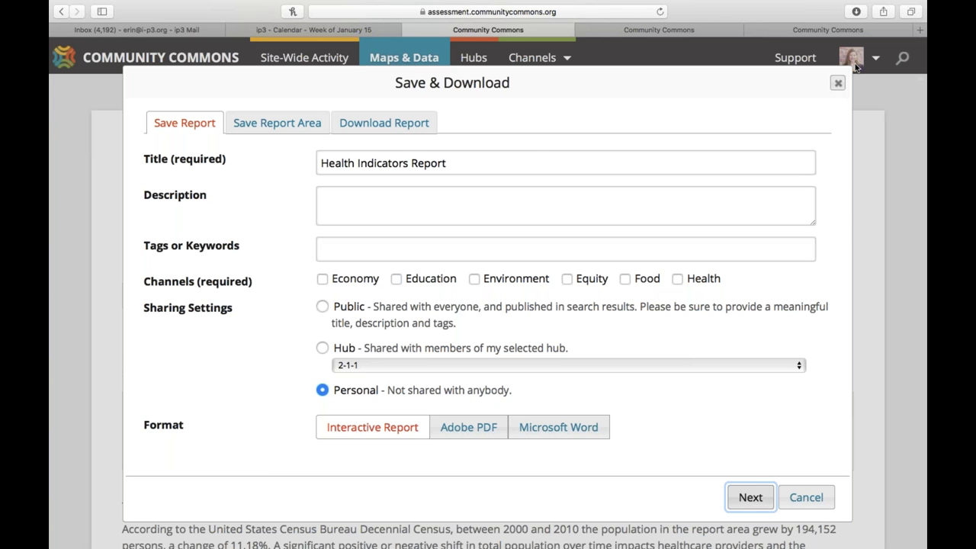
{"action": "left_click", "coordinate": [838, 82]}
{"action": "mouse_move", "coordinate": [869, 64]}
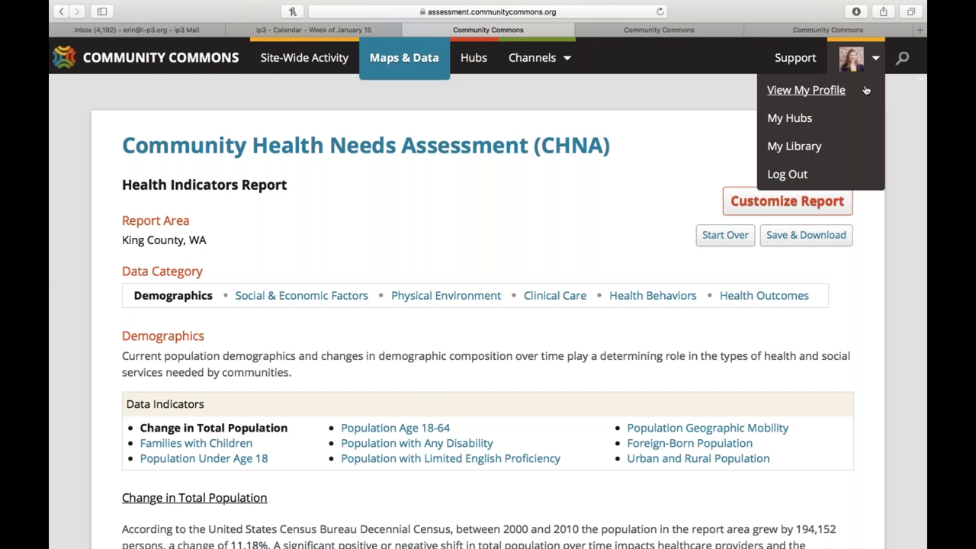
{"action": "left_click", "coordinate": [815, 235]}
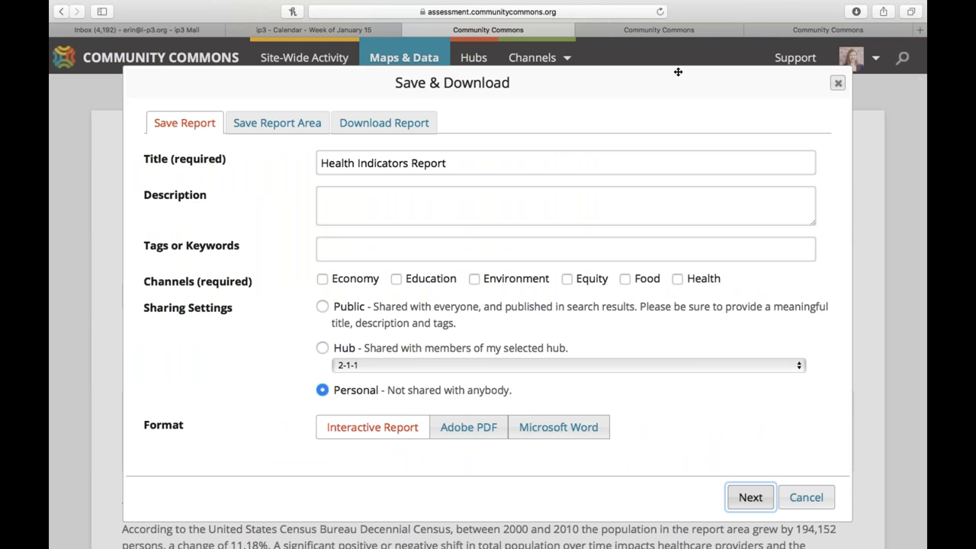
{"action": "left_click", "coordinate": [837, 83]}
{"action": "left_click", "coordinate": [723, 245]}
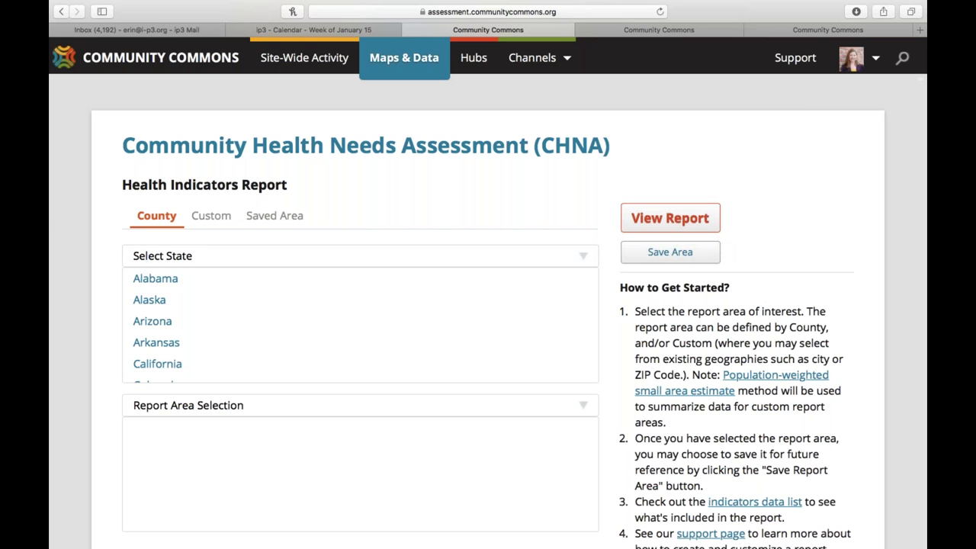
- On the Custom tab, centre the map on Cleveland, OH
{"action": "left_click", "coordinate": [208, 218]}
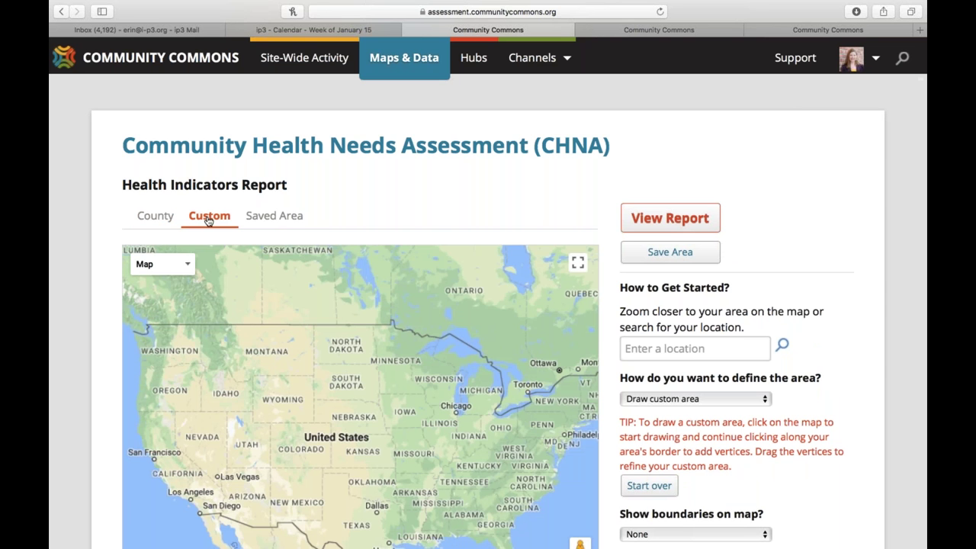
{"action": "left_click", "coordinate": [694, 348]}
{"action": "type", "text": "Clev"}
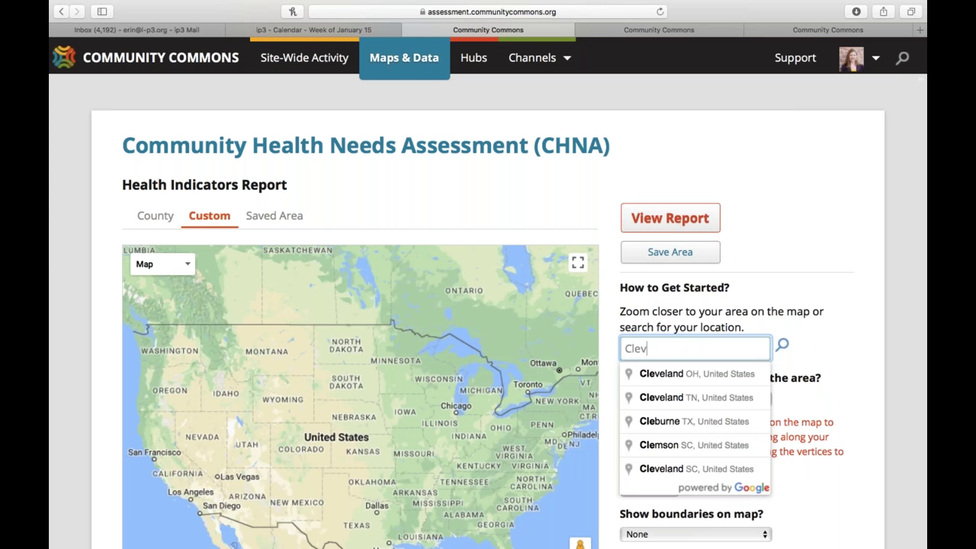
{"action": "left_click", "coordinate": [695, 381]}
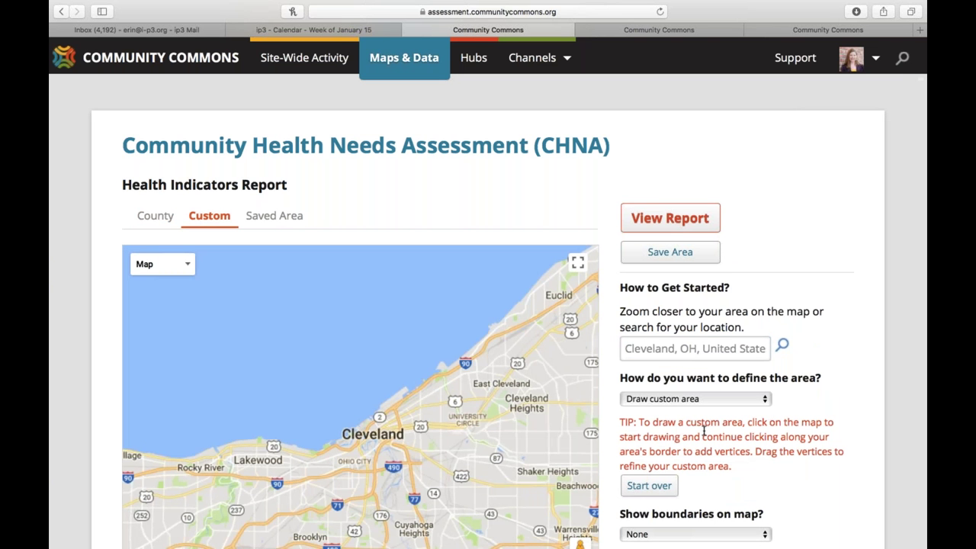
- Define the report area by selecting cities and towns
{"action": "scroll", "coordinate": [703, 432], "scroll_direction": "down", "scroll_amount": 3}
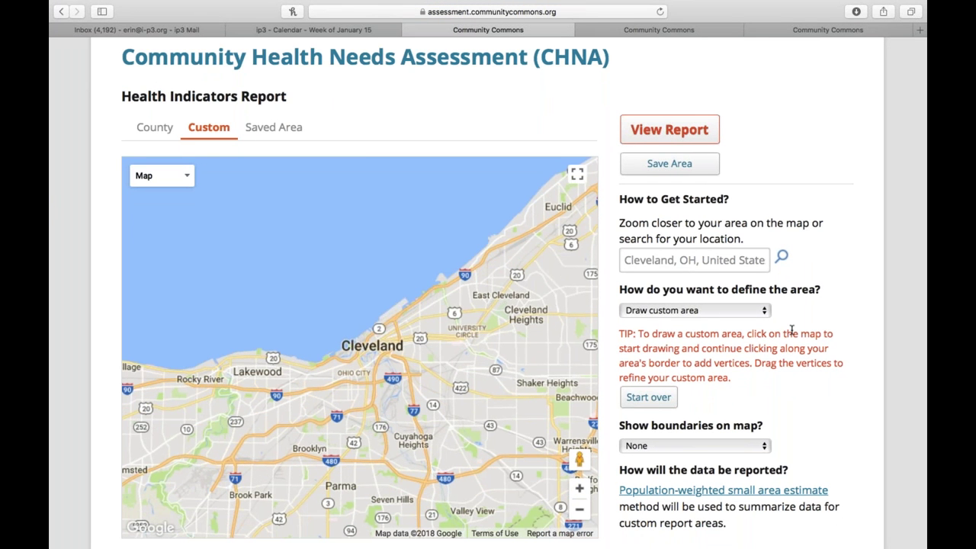
{"action": "left_click", "coordinate": [715, 311]}
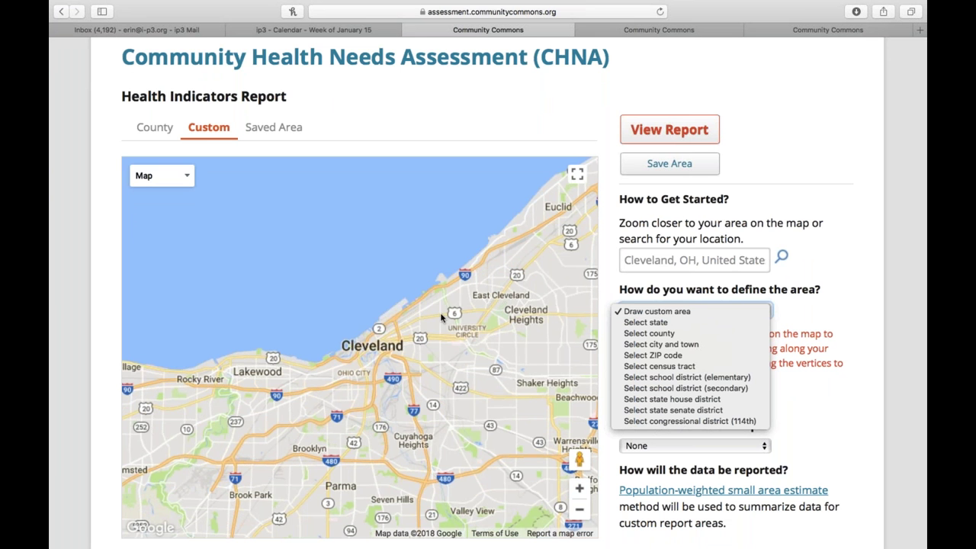
{"action": "left_click", "coordinate": [648, 344]}
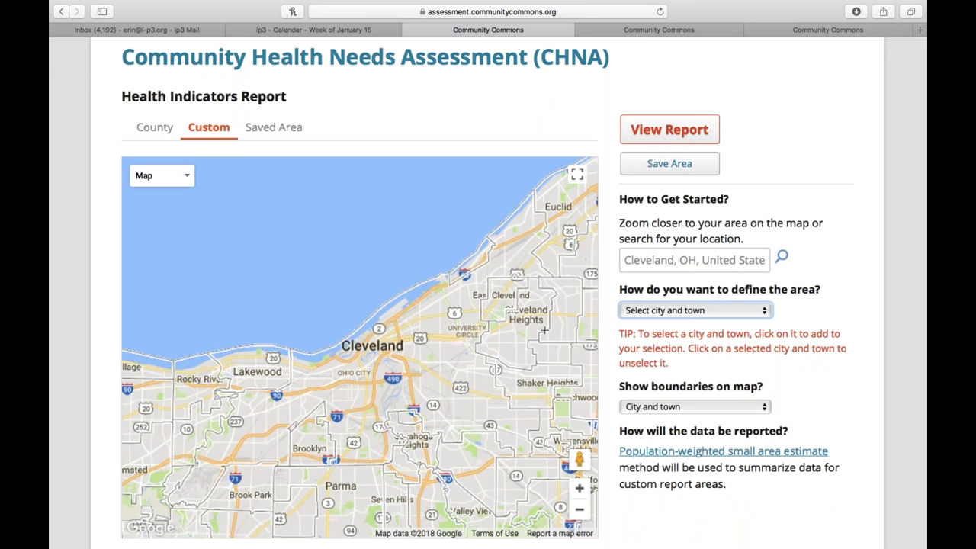
{"action": "left_click", "coordinate": [671, 311]}
- Switch to ZIP-code selection and pick 44114, 44103, 44106, 44108, 44110, 44112, 44121 and 44118
{"action": "left_click", "coordinate": [634, 321]}
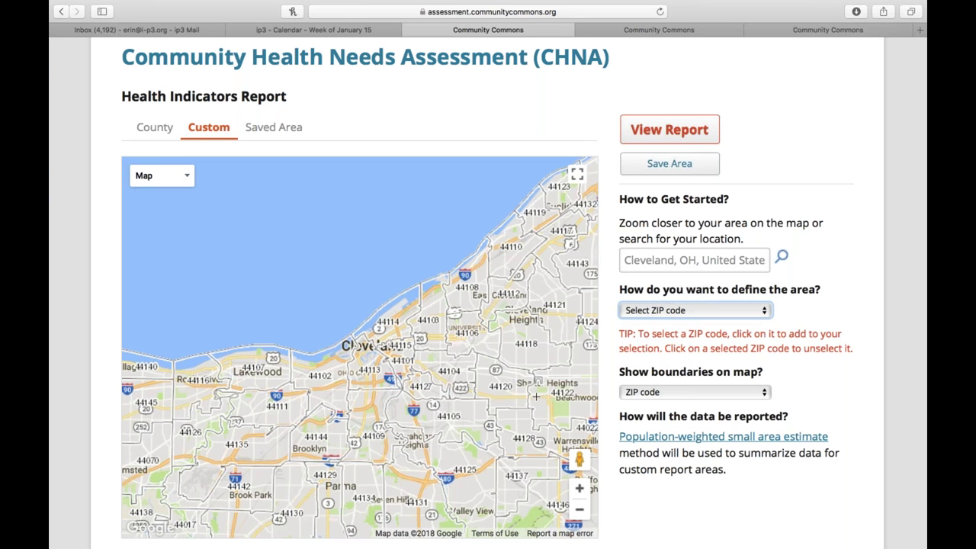
{"action": "left_click", "coordinate": [381, 315]}
{"action": "left_click", "coordinate": [450, 334]}
{"action": "left_click", "coordinate": [460, 337]}
{"action": "left_click", "coordinate": [462, 291]}
{"action": "left_click", "coordinate": [498, 298]}
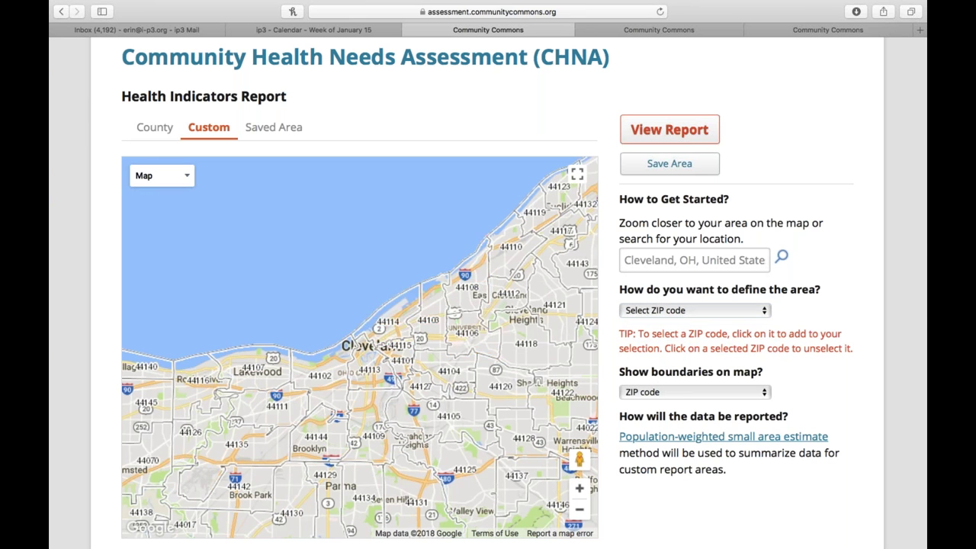
{"action": "left_click", "coordinate": [527, 256]}
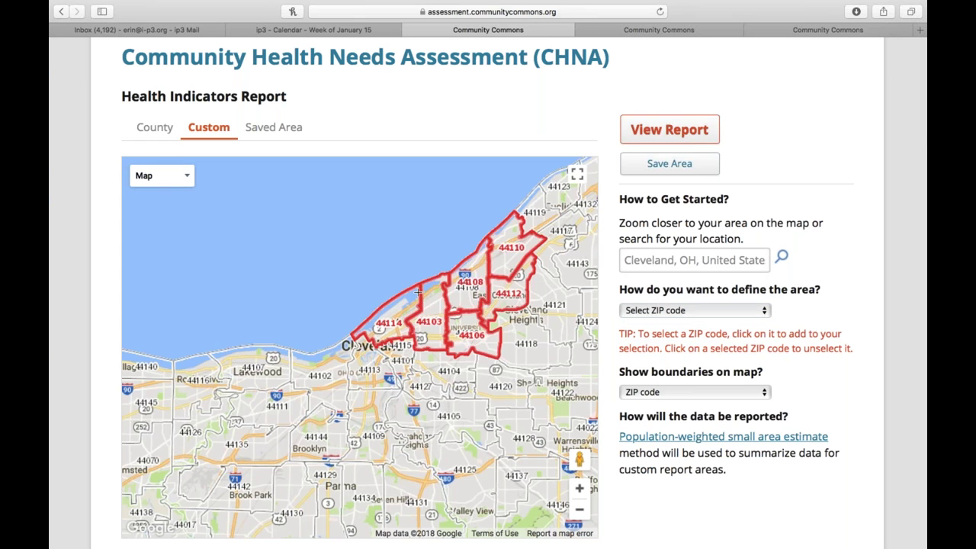
{"action": "left_click", "coordinate": [550, 293]}
{"action": "left_click", "coordinate": [531, 337]}
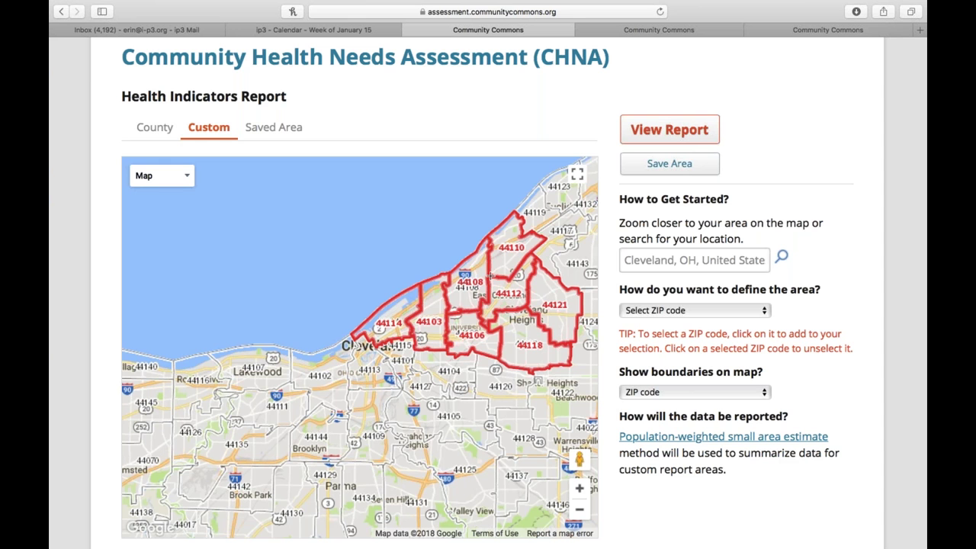
- Save the ZIP area as 'Cleveland Service Area' with a short project description
{"action": "left_click", "coordinate": [684, 164]}
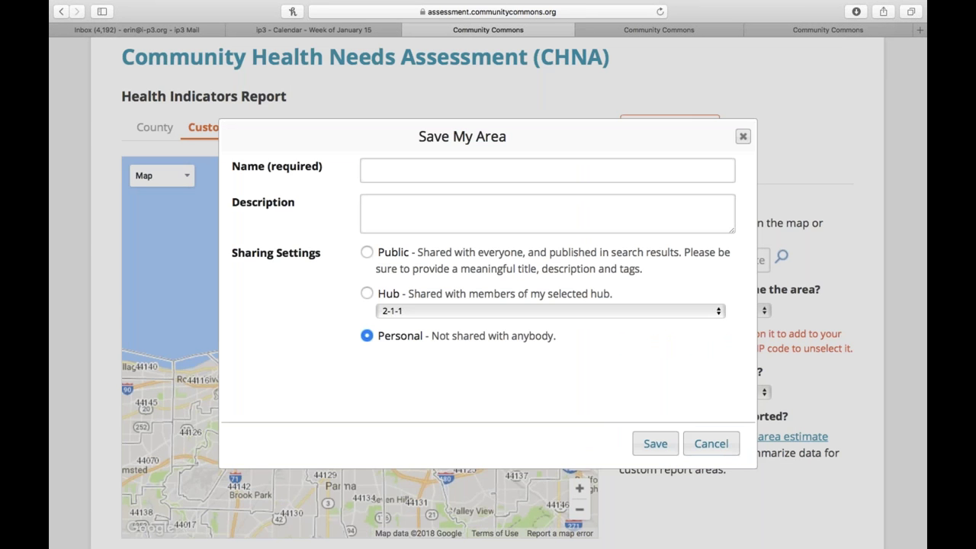
{"action": "left_click", "coordinate": [607, 178]}
{"action": "type", "text": "C"}
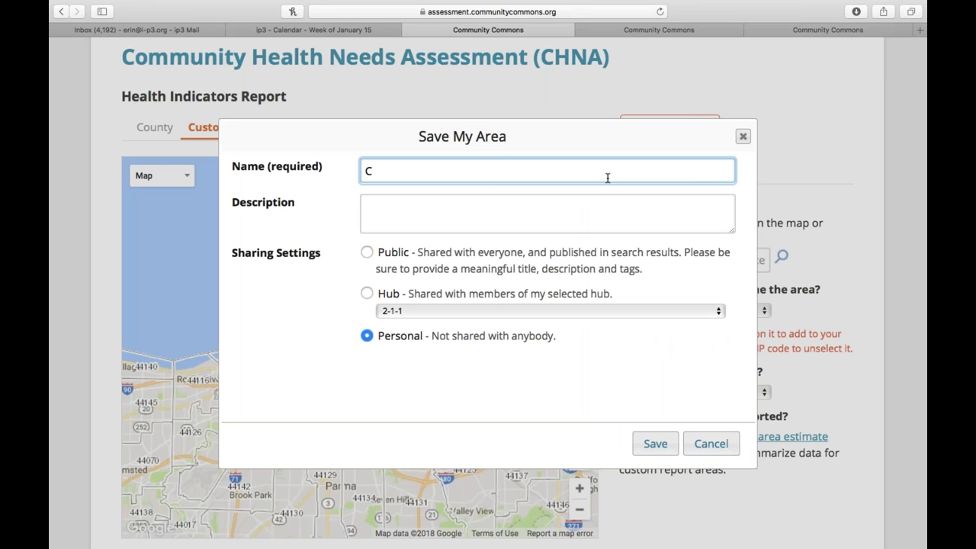
{"action": "type", "text": "leveland Servic"}
{"action": "type", "text": "e Area"}
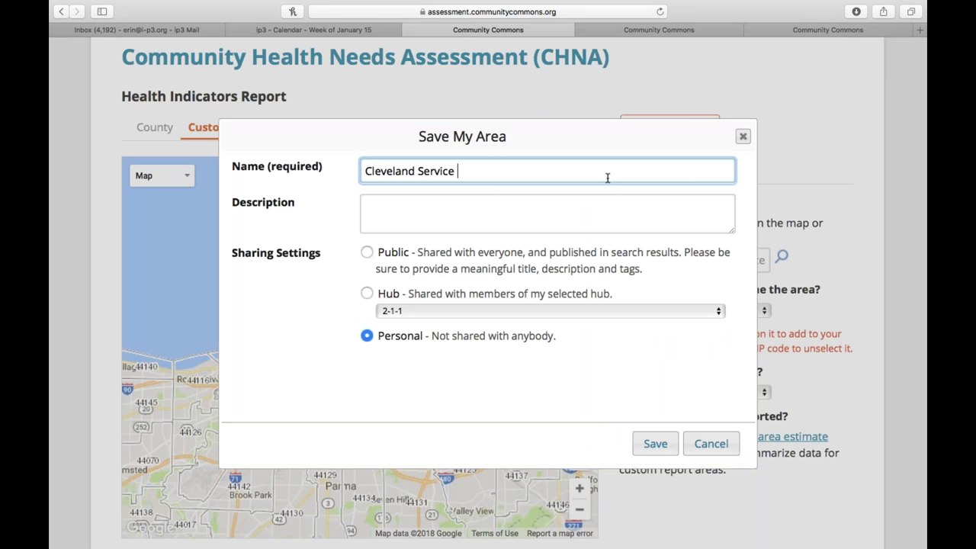
{"action": "left_click", "coordinate": [575, 196]}
{"action": "type", "text": "This for my proej"}
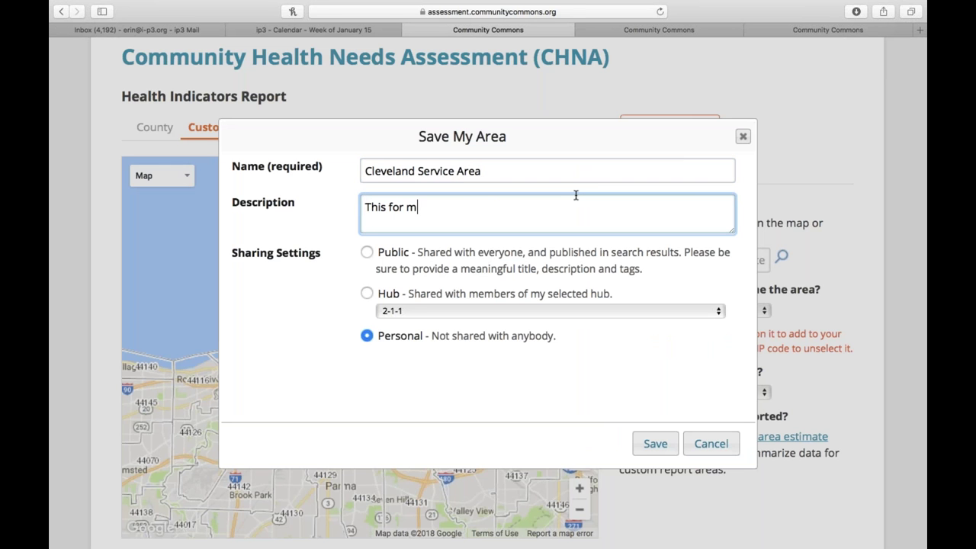
{"action": "key", "text": "BackSpace"}
{"action": "key", "text": "BackSpace"}
{"action": "type", "text": "ject"}
{"action": "left_click", "coordinate": [655, 443]}
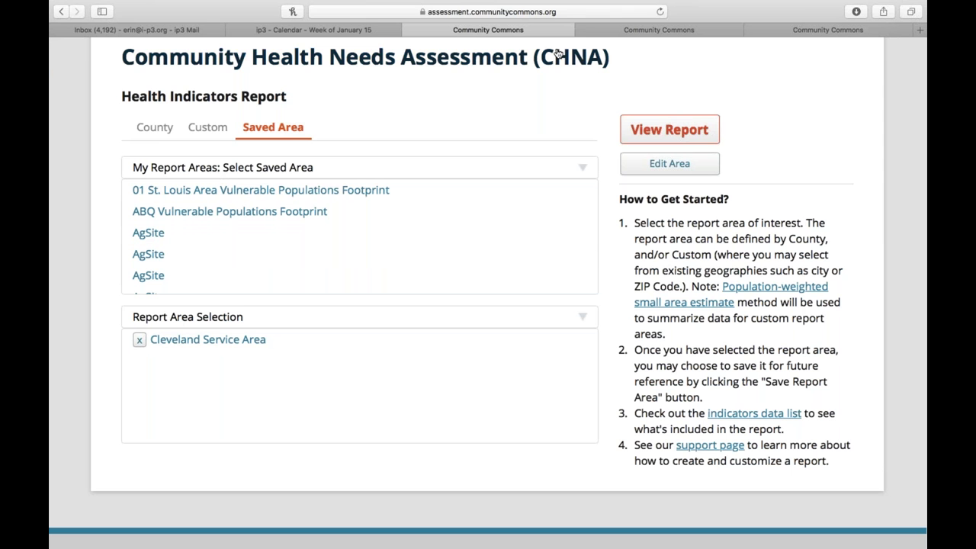
- Generate the Cleveland Service Area report and compare its 186,956 people over 37.37 sq mi with Cuyahoga County
{"action": "left_click", "coordinate": [688, 131]}
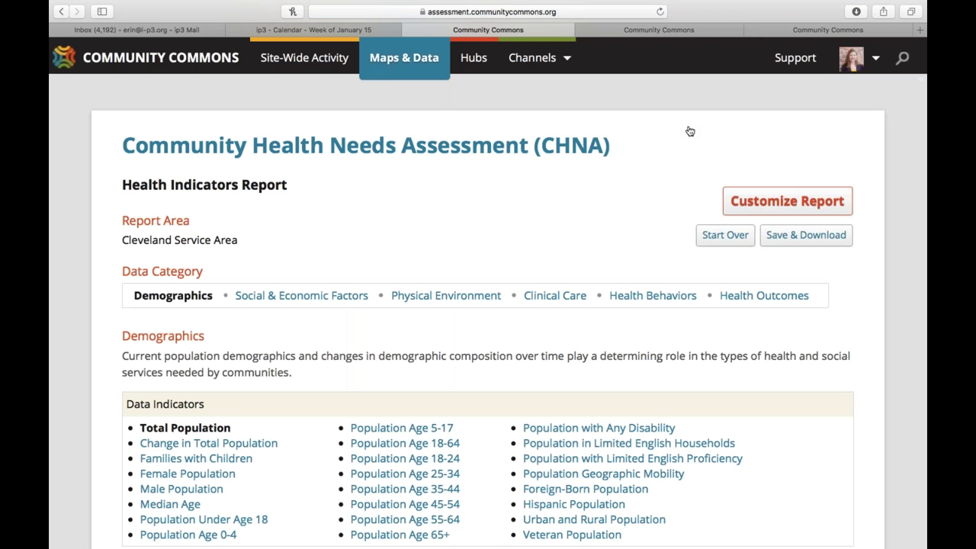
{"action": "scroll", "coordinate": [588, 244], "scroll_direction": "down", "scroll_amount": 5}
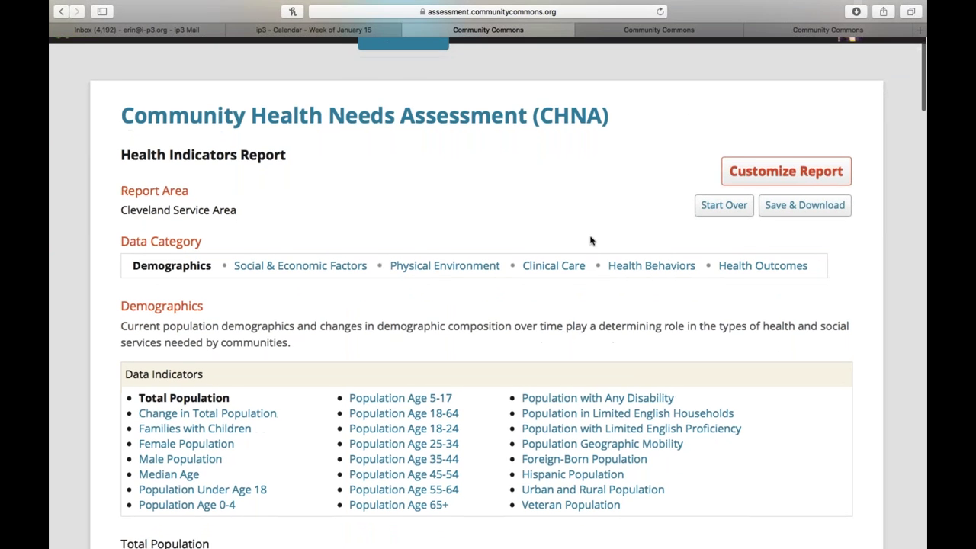
{"action": "scroll", "coordinate": [591, 240], "scroll_direction": "down", "scroll_amount": 7}
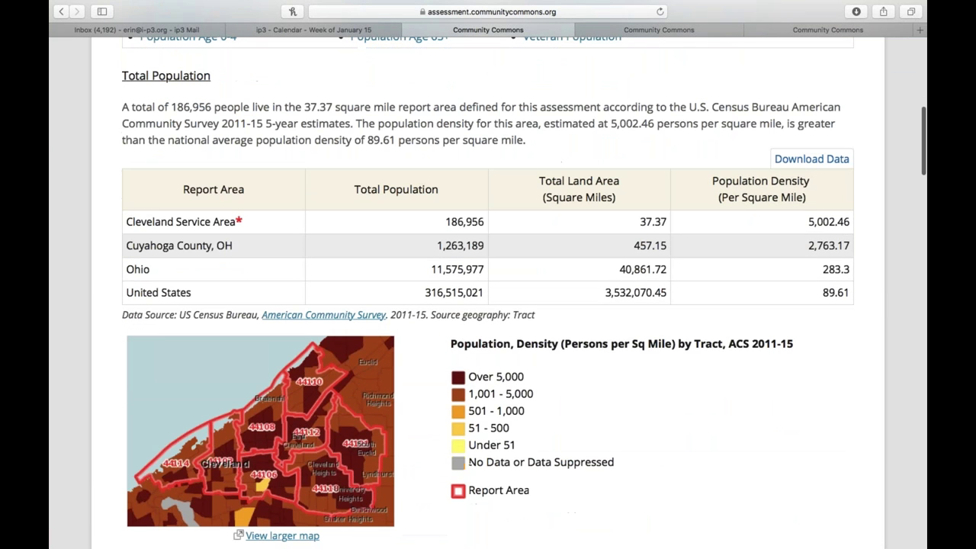
{"action": "left_click_drag", "start_coordinate": [126, 221], "coordinate": [244, 218]}
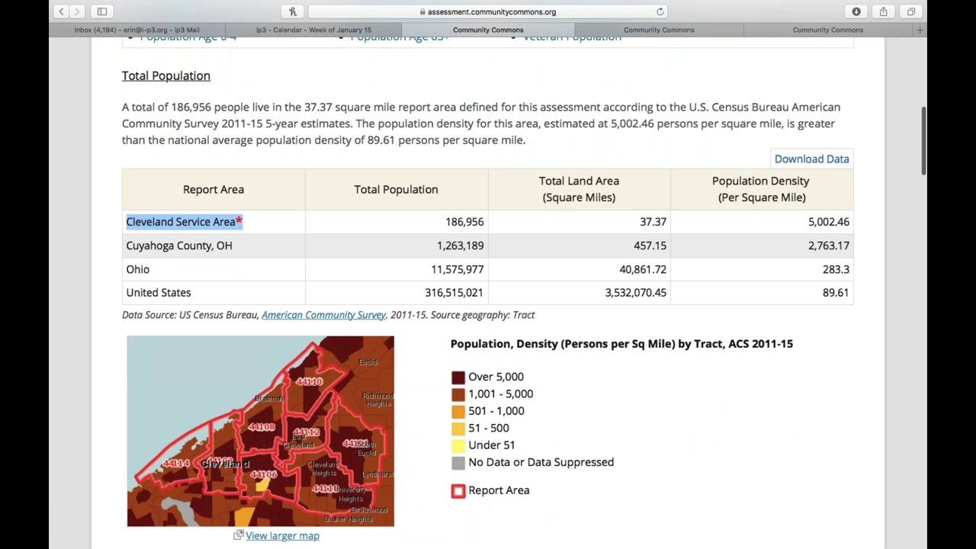
{"action": "left_click_drag", "start_coordinate": [239, 244], "coordinate": [126, 245]}
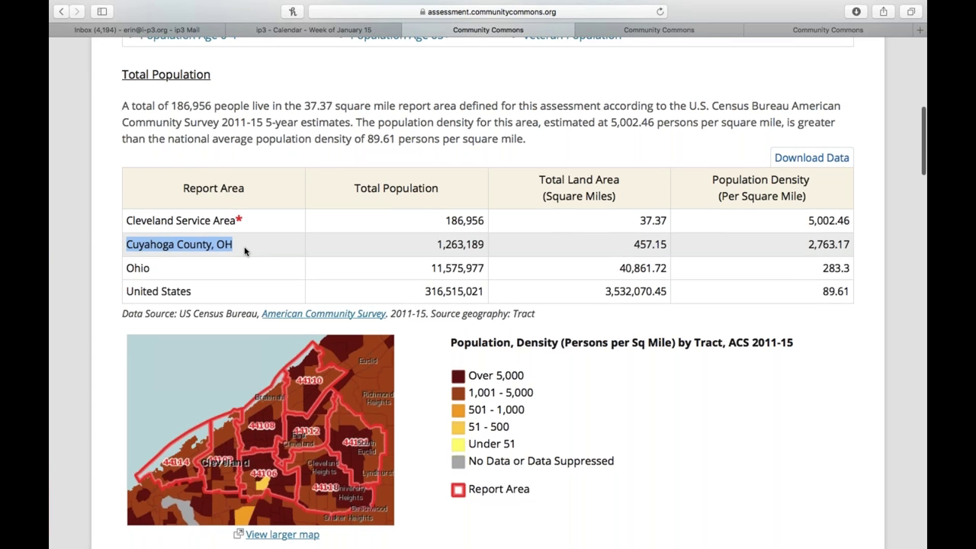
{"action": "scroll", "coordinate": [244, 251], "scroll_direction": "down", "scroll_amount": 1}
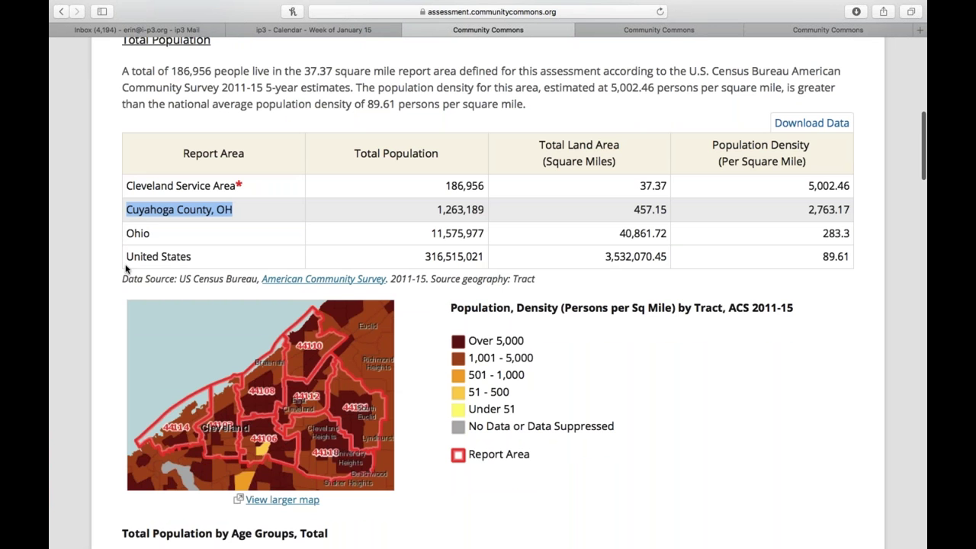
{"action": "scroll", "coordinate": [126, 267], "scroll_direction": "down", "scroll_amount": 5}
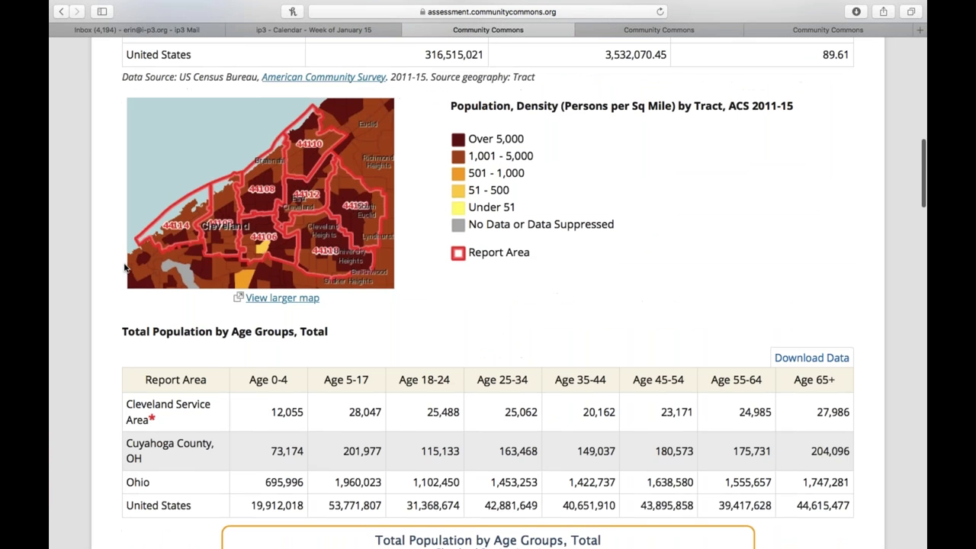
{"action": "scroll", "coordinate": [275, 234], "scroll_direction": "up", "scroll_amount": 5}
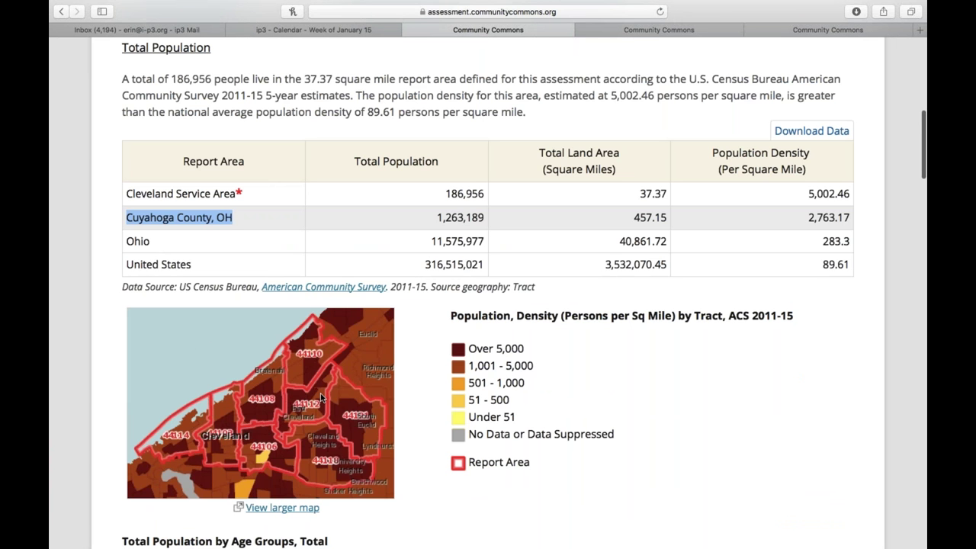
{"action": "scroll", "coordinate": [322, 397], "scroll_direction": "up", "scroll_amount": 7}
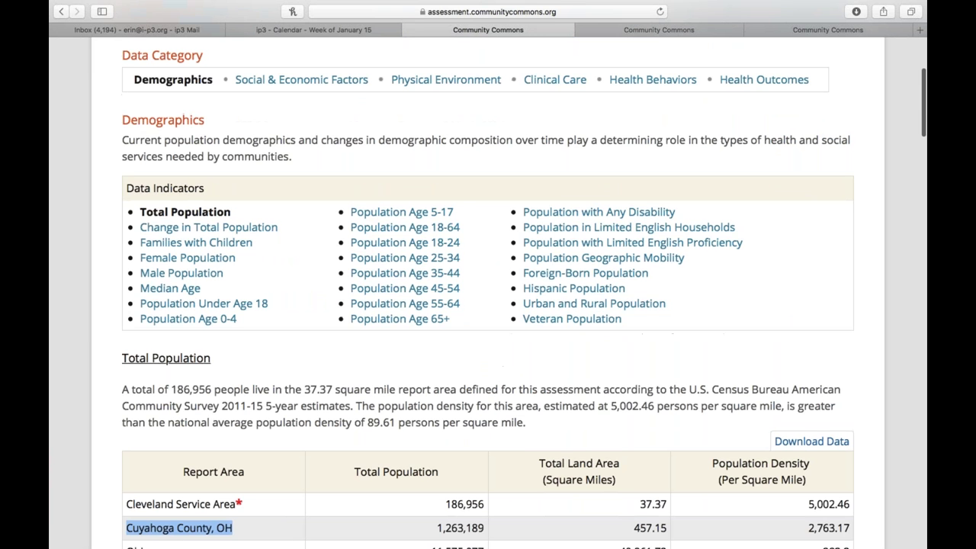
- Show the Social & Economic Factors indicators and highlight the 64.34% free lunch eligibility figure
{"action": "left_click", "coordinate": [281, 82]}
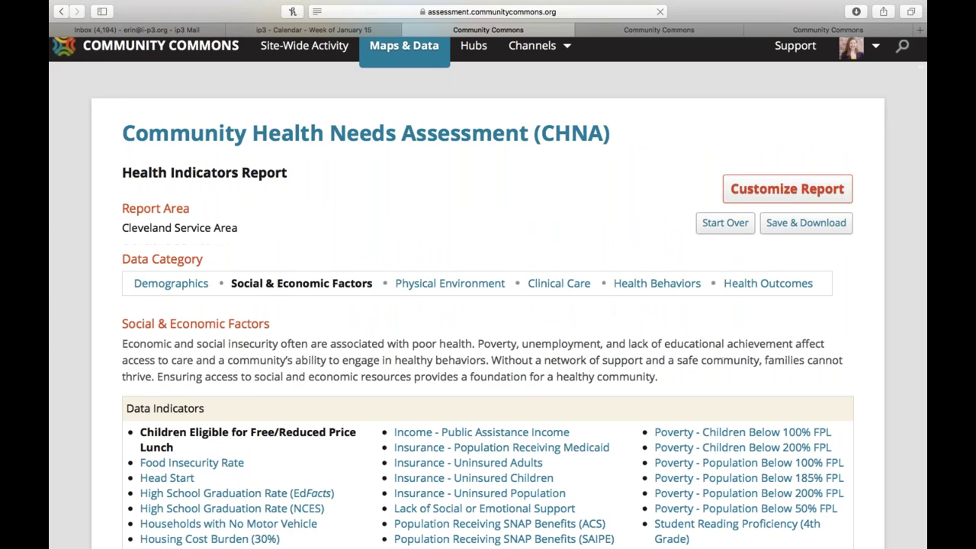
{"action": "scroll", "coordinate": [111, 286], "scroll_direction": "down", "scroll_amount": 10}
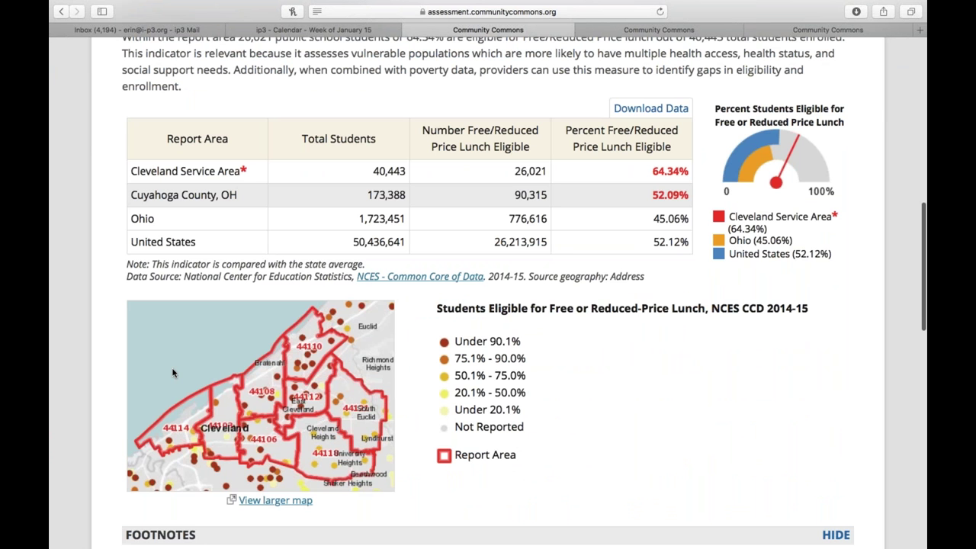
{"action": "left_click_drag", "start_coordinate": [652, 170], "coordinate": [692, 171]}
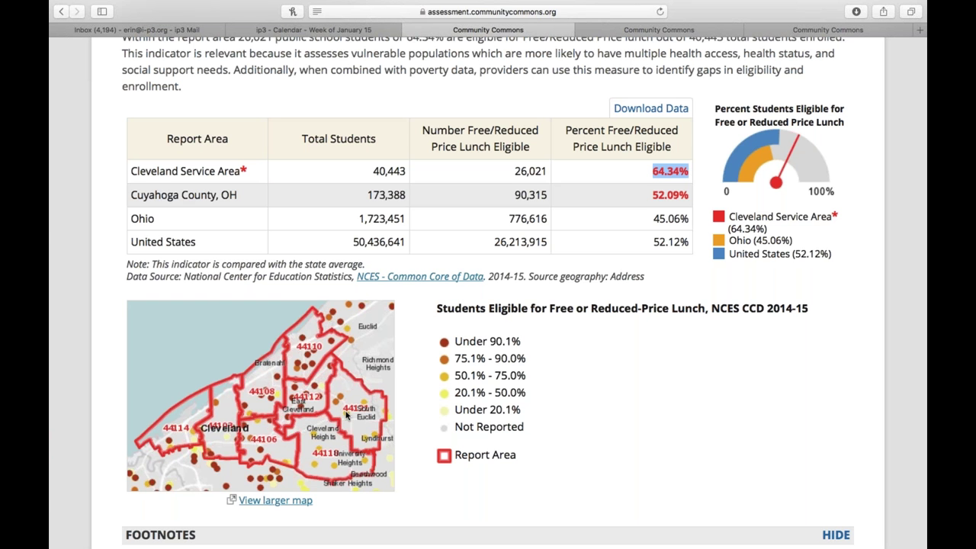
{"action": "scroll", "coordinate": [340, 414], "scroll_direction": "down", "scroll_amount": 1}
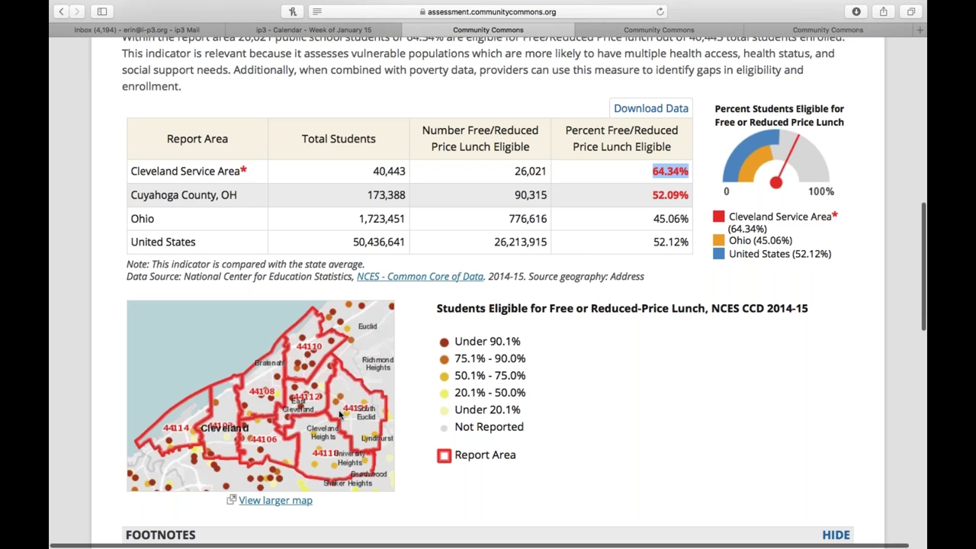
{"action": "scroll", "coordinate": [488, 305], "scroll_direction": "down", "scroll_amount": 1}
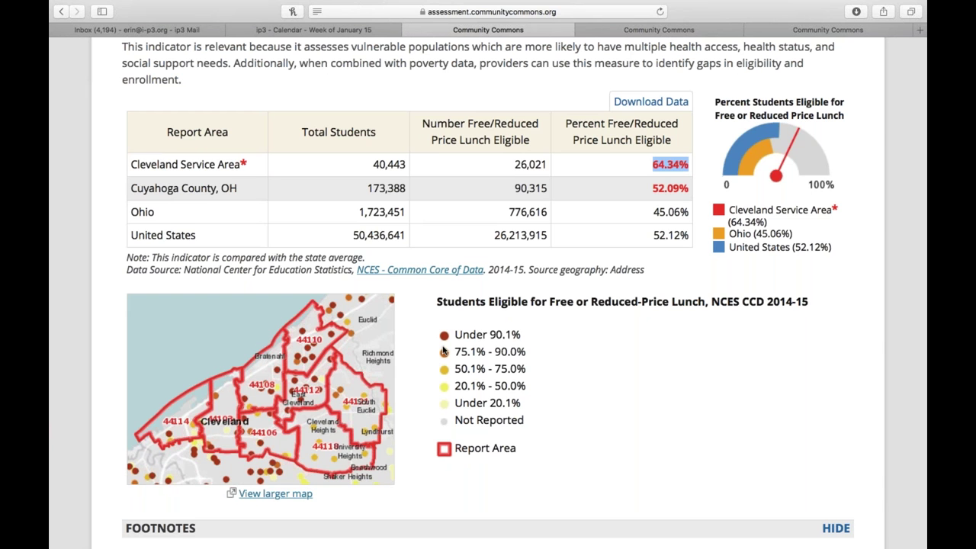
{"action": "scroll", "coordinate": [444, 350], "scroll_direction": "down", "scroll_amount": 2}
{"action": "scroll", "coordinate": [446, 351], "scroll_direction": "up", "scroll_amount": 1}
{"action": "scroll", "coordinate": [303, 345], "scroll_direction": "up", "scroll_amount": 3}
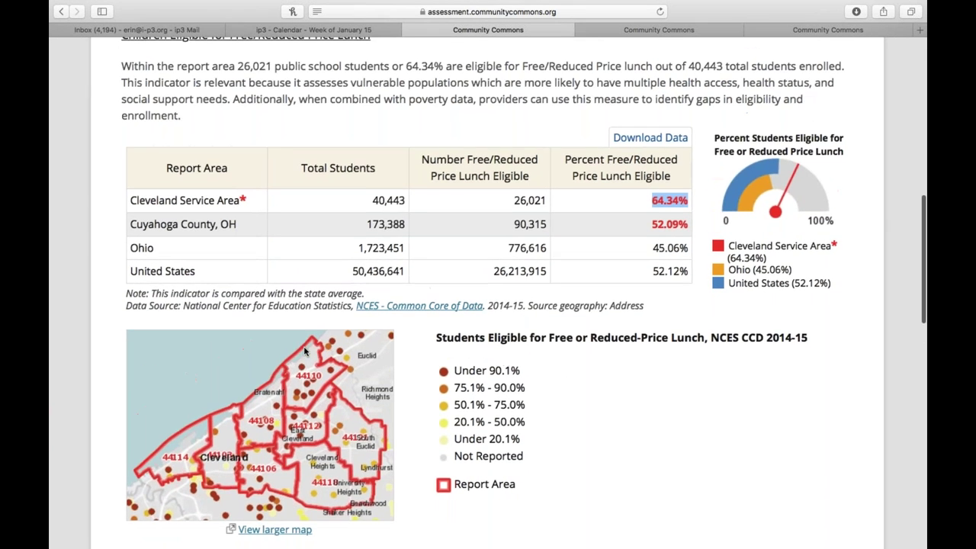
- Open the free lunch map in a larger view and start a data search for '500 cities'
{"action": "left_click", "coordinate": [272, 522]}
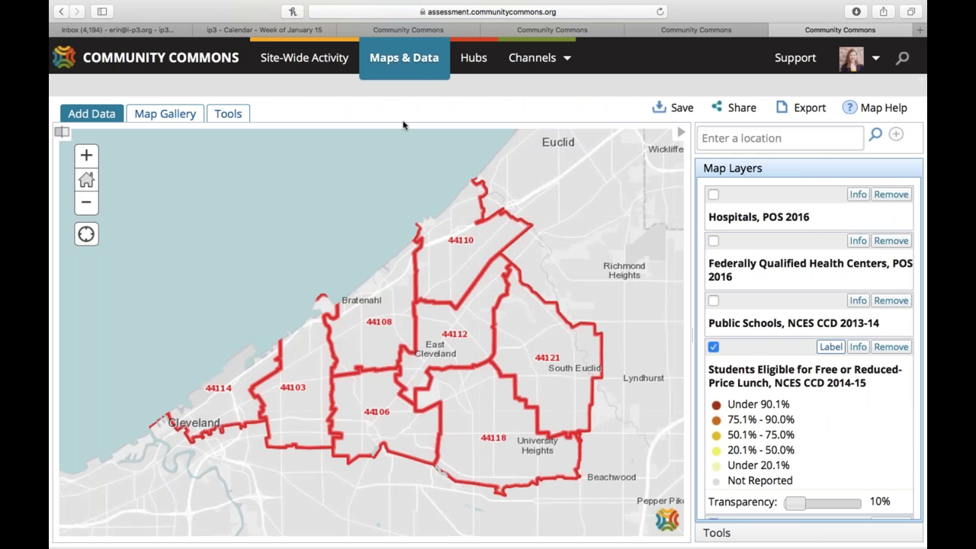
{"action": "left_click", "coordinate": [91, 113]}
{"action": "type", "text": "500 cities"}
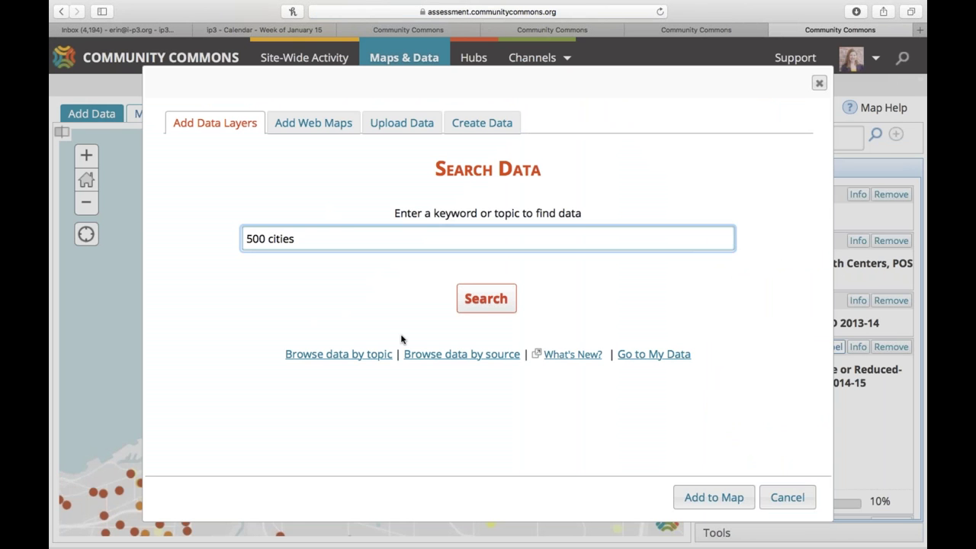
- Add the BRFSS 500 Cities 2014 Lack of Health Insurance Coverage layer to the Cleveland map
{"action": "key", "text": "Return"}
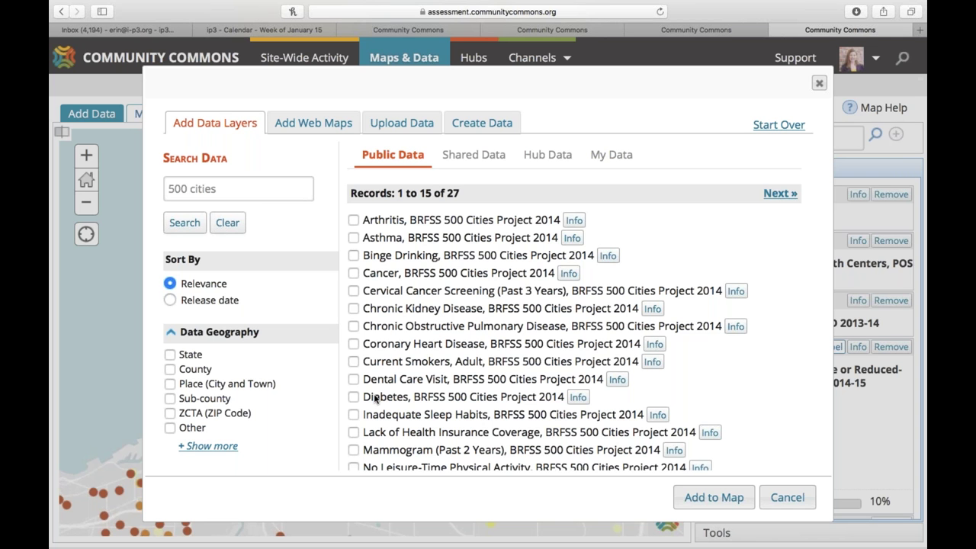
{"action": "scroll", "coordinate": [375, 394], "scroll_direction": "down", "scroll_amount": 2}
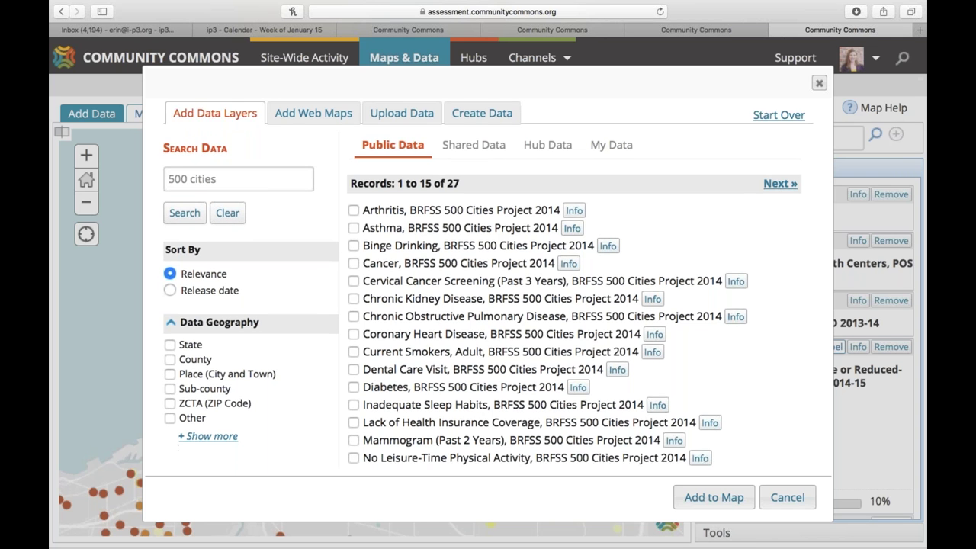
{"action": "left_click", "coordinate": [353, 405]}
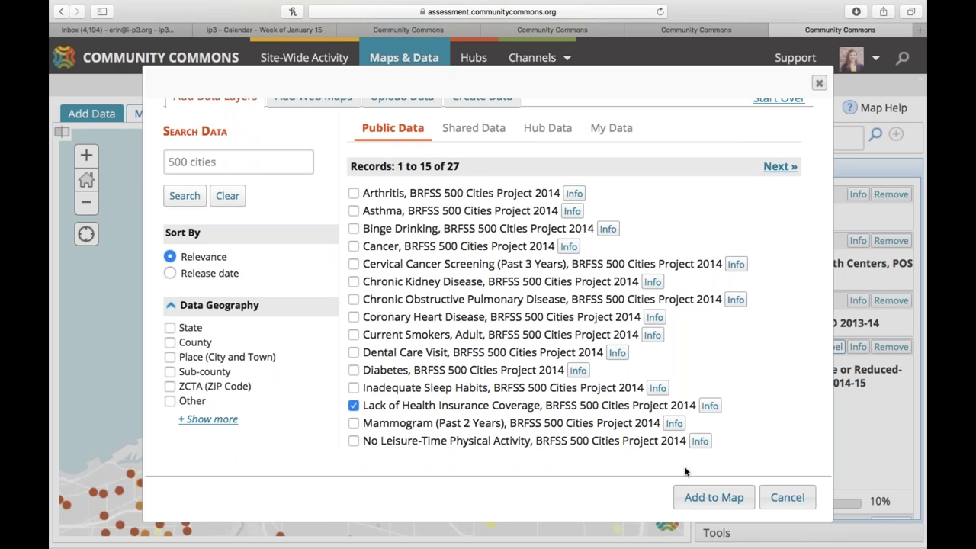
{"action": "left_click", "coordinate": [696, 497]}
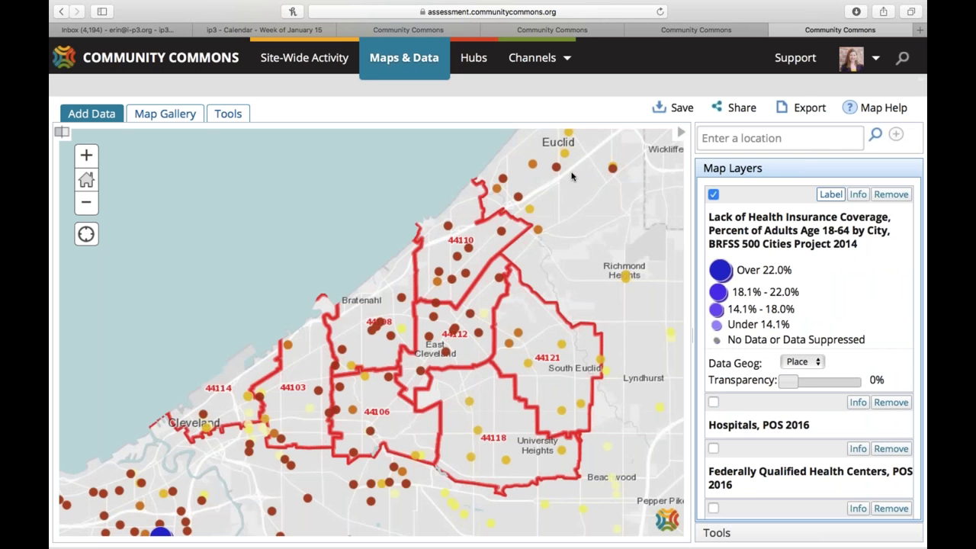
- Show the insurance layer by census tract and move Report Area to the top of Map Layers
{"action": "left_click", "coordinate": [802, 362]}
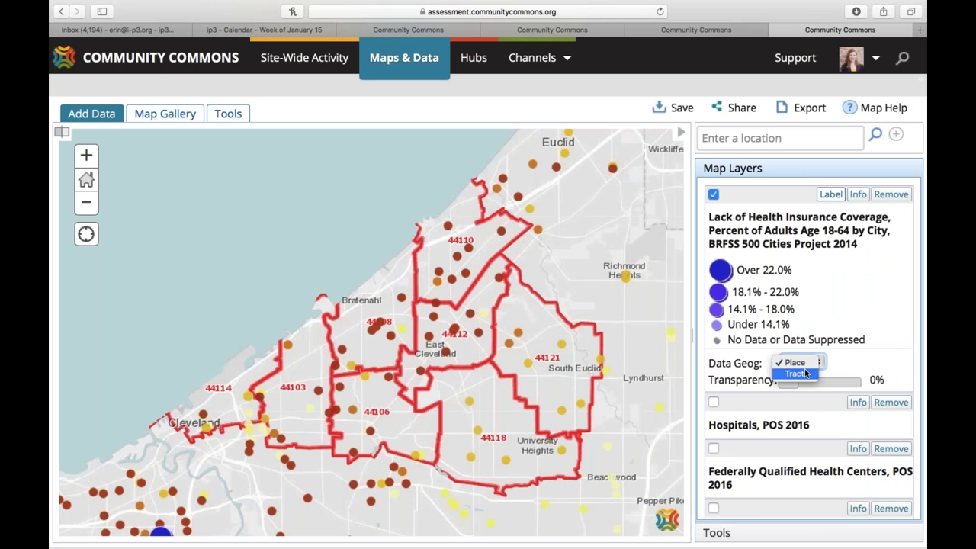
{"action": "left_click", "coordinate": [797, 373]}
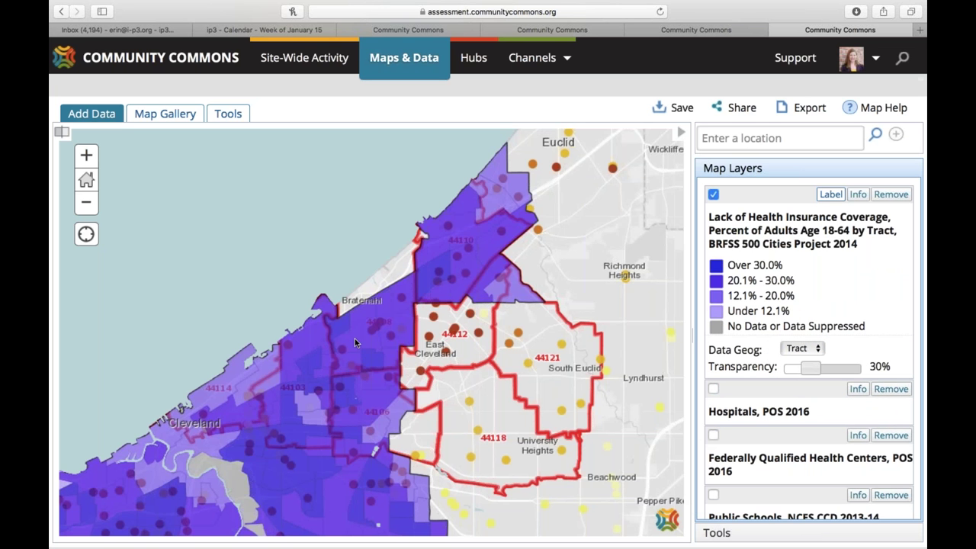
{"action": "left_click", "coordinate": [100, 204]}
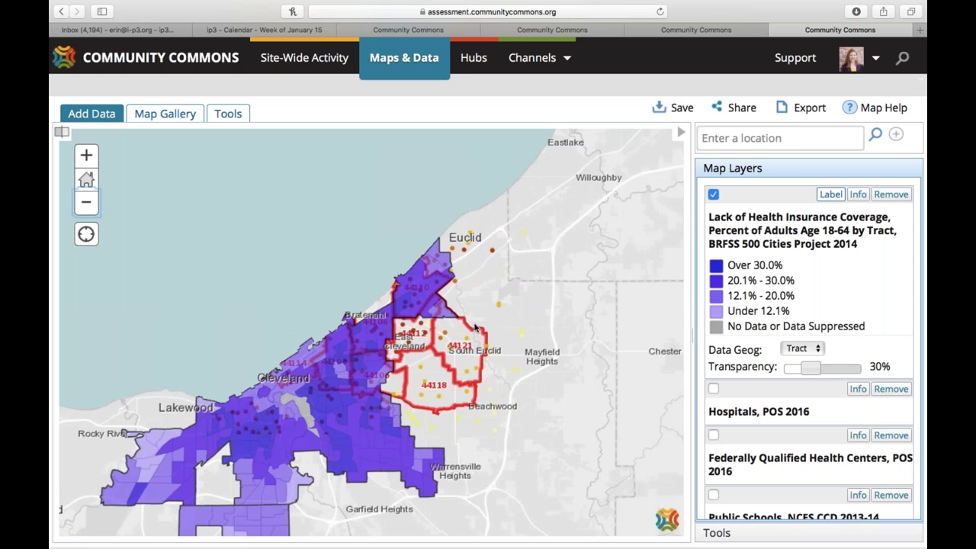
{"action": "scroll", "coordinate": [808, 343], "scroll_direction": "down", "scroll_amount": 1}
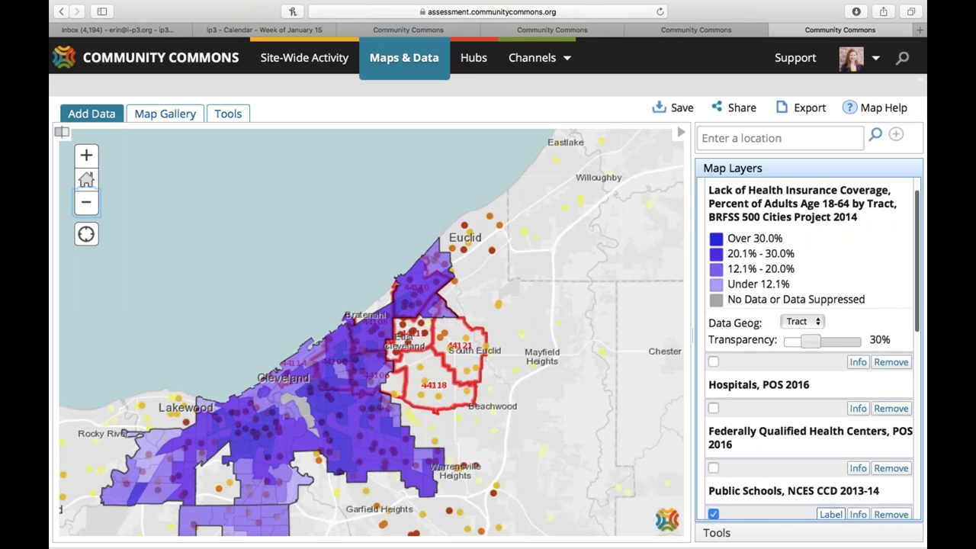
{"action": "scroll", "coordinate": [808, 343], "scroll_direction": "down", "scroll_amount": 5}
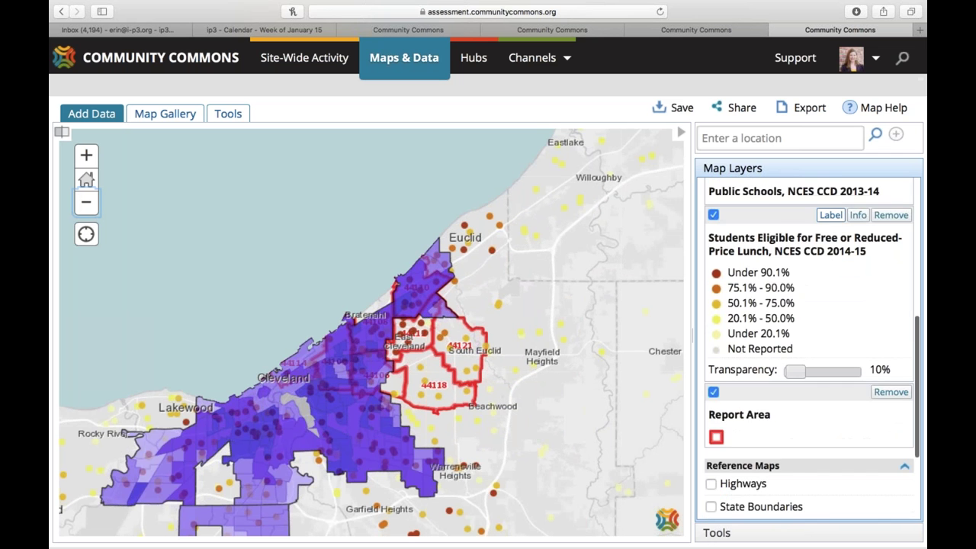
{"action": "mouse_move", "coordinate": [738, 414]}
{"action": "left_mouse_down"}
{"action": "mouse_move", "coordinate": [804, 168]}
{"action": "mouse_move", "coordinate": [770, 166]}
{"action": "mouse_move", "coordinate": [764, 144]}
{"action": "mouse_move", "coordinate": [753, 160]}
{"action": "left_mouse_up"}
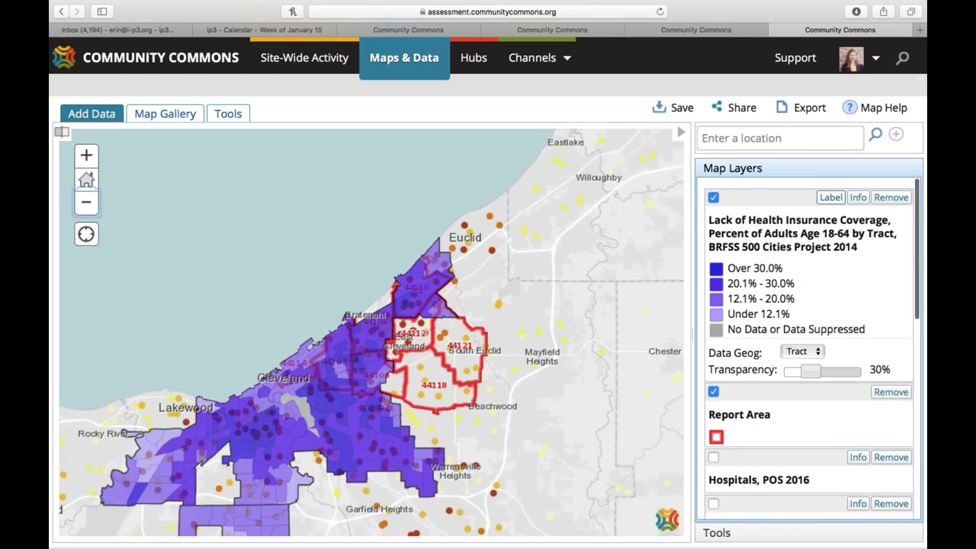
{"action": "left_click_drag", "start_coordinate": [739, 403], "coordinate": [742, 184]}
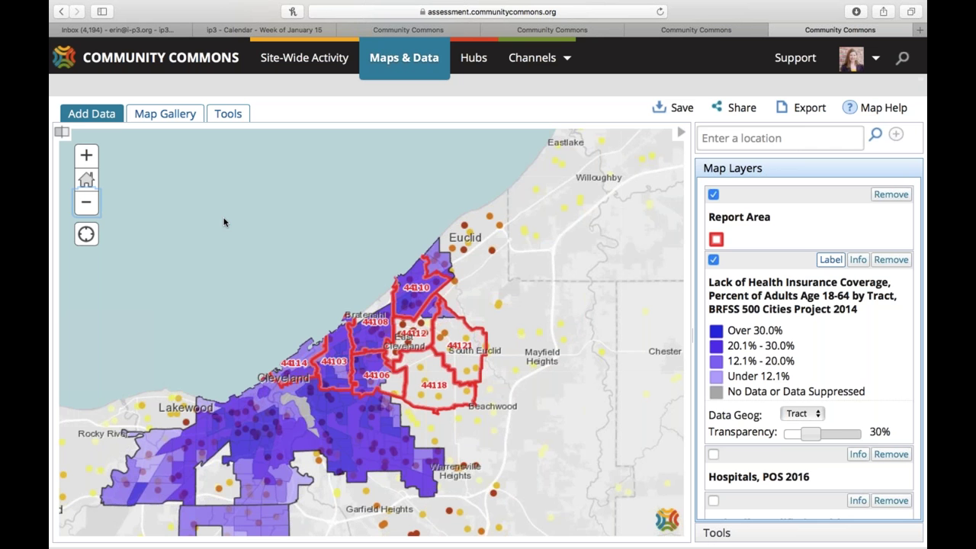
{"action": "left_click", "coordinate": [86, 155]}
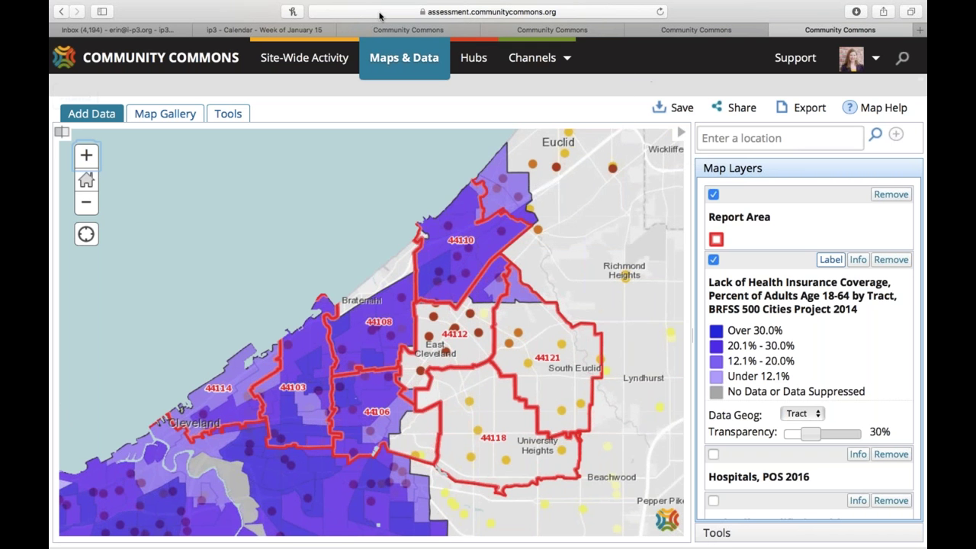
- From the CHNA report tab, go to Maps & Data and open the Vulnerable Populations Footprint map
{"action": "left_click", "coordinate": [390, 32]}
{"action": "scroll", "coordinate": [488, 305], "scroll_direction": "down", "scroll_amount": 5}
{"action": "scroll", "coordinate": [487, 305], "scroll_direction": "up", "scroll_amount": 5}
{"action": "scroll", "coordinate": [488, 305], "scroll_direction": "up", "scroll_amount": 15}
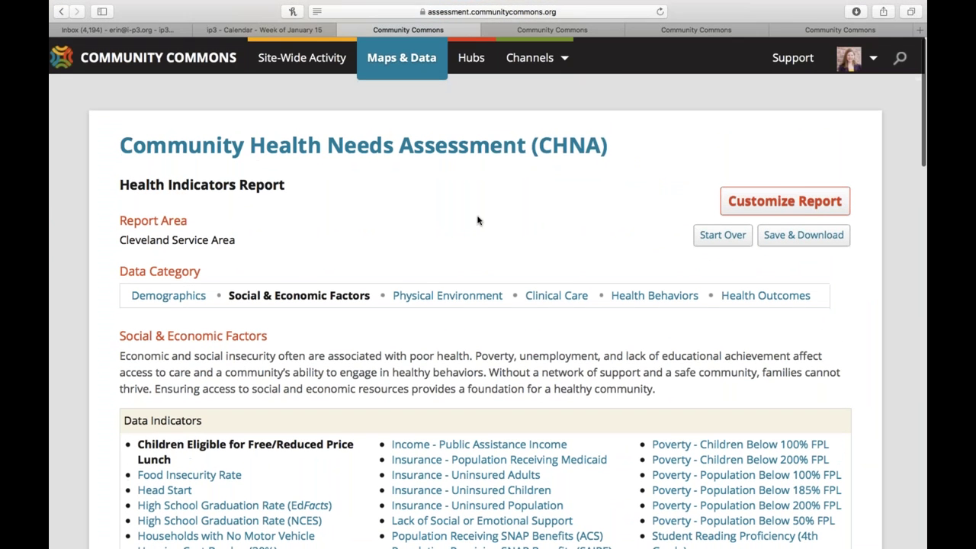
{"action": "mouse_move", "coordinate": [530, 58]}
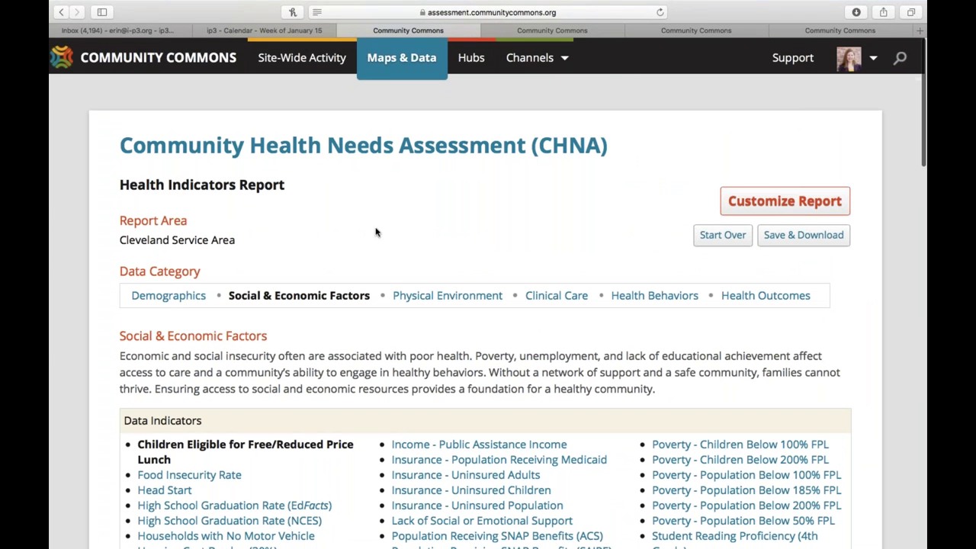
{"action": "left_click", "coordinate": [412, 67]}
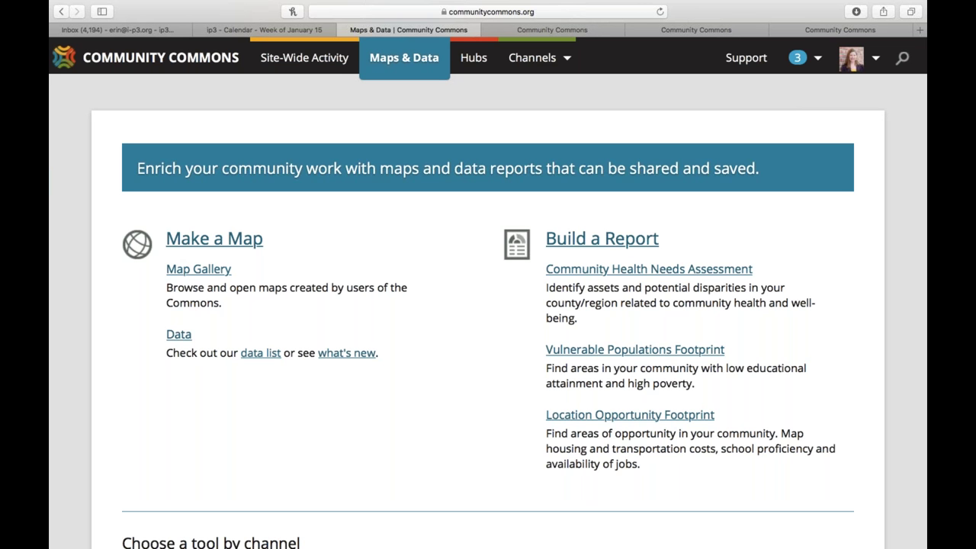
{"action": "left_click", "coordinate": [623, 352]}
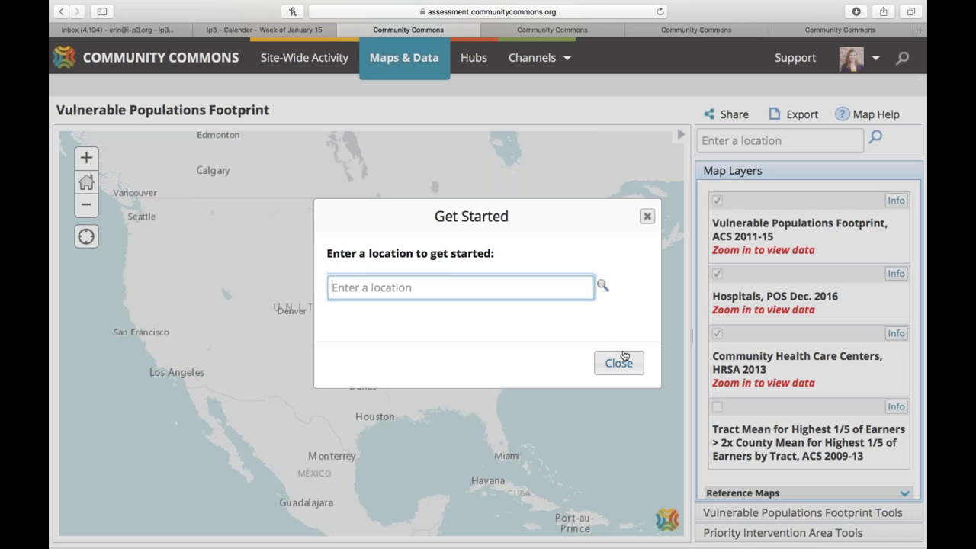
- Set the footprint map's starting location to San Francisco, CA, United States
{"action": "type", "text": "San Fran"}
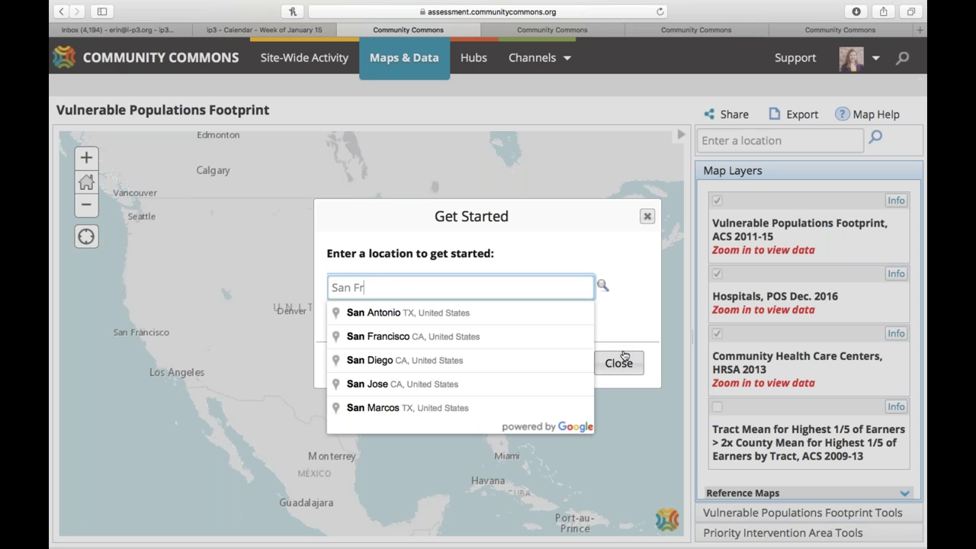
{"action": "left_click", "coordinate": [470, 314]}
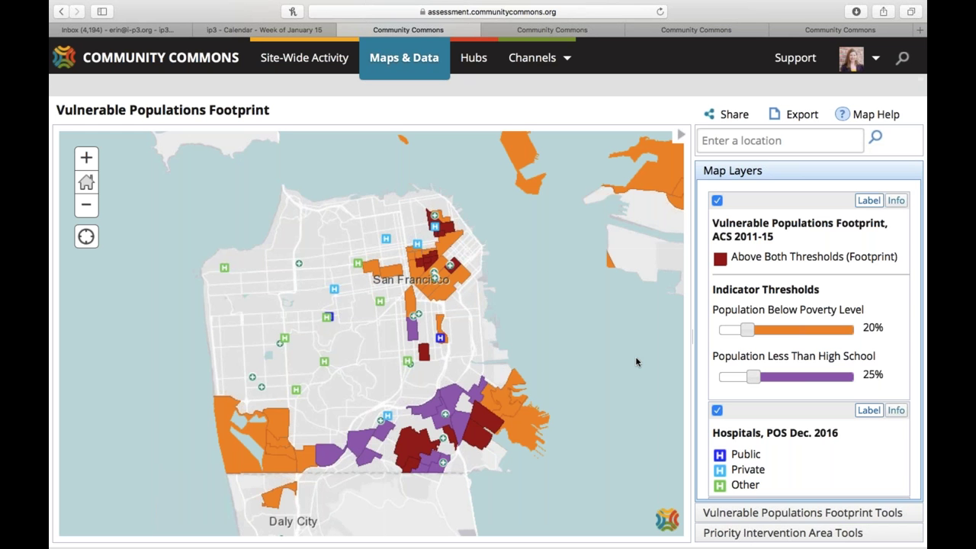
{"action": "left_click", "coordinate": [282, 429]}
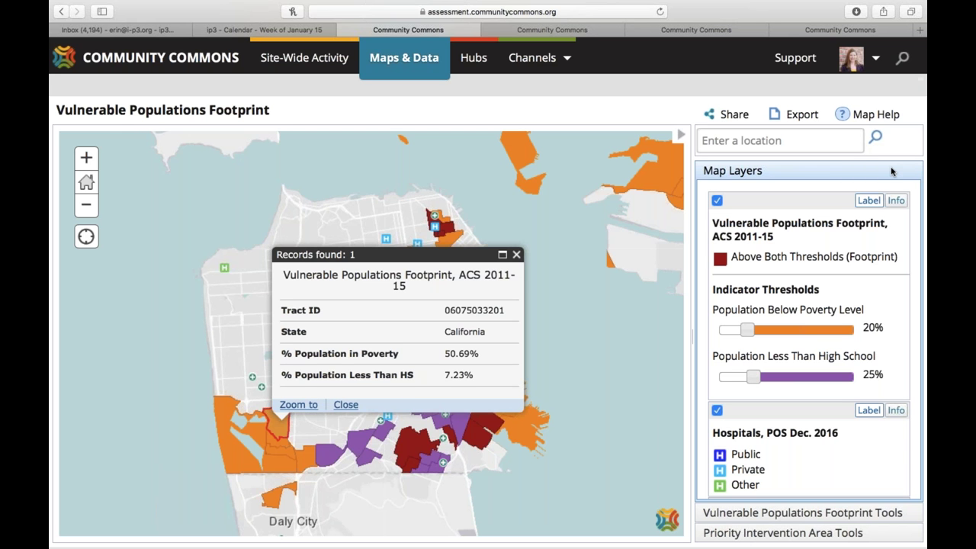
{"action": "left_click", "coordinate": [516, 254]}
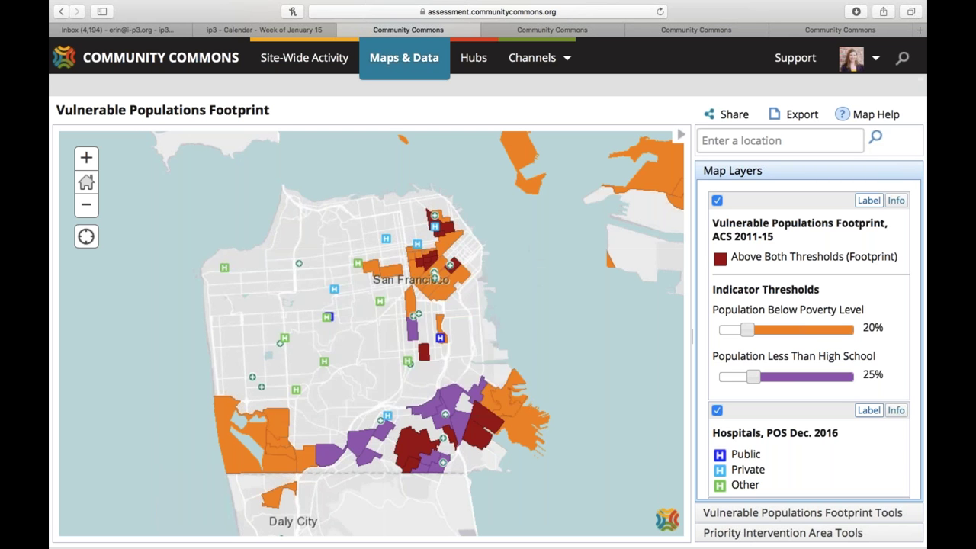
{"action": "left_click", "coordinate": [460, 428]}
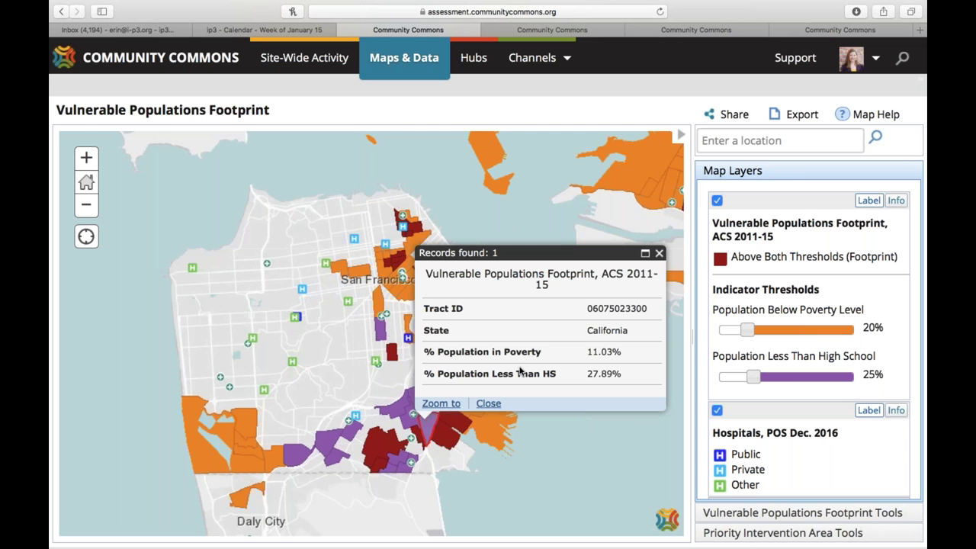
{"action": "left_click", "coordinate": [658, 254]}
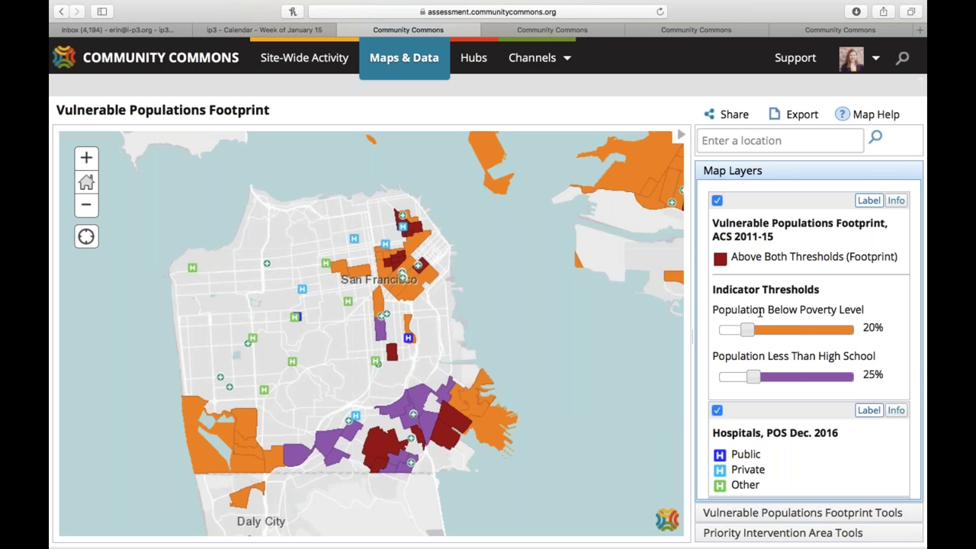
- Raise the poverty threshold to 36% and the less-than-high-school threshold to 34%
{"action": "mouse_move", "coordinate": [50, 541]}
{"action": "left_click_drag", "start_coordinate": [747, 329], "coordinate": [759, 330]}
{"action": "left_click_drag", "start_coordinate": [753, 377], "coordinate": [757, 377]}
{"action": "left_click_drag", "start_coordinate": [758, 331], "coordinate": [767, 339]}
{"action": "left_click_drag", "start_coordinate": [755, 377], "coordinate": [778, 376]}
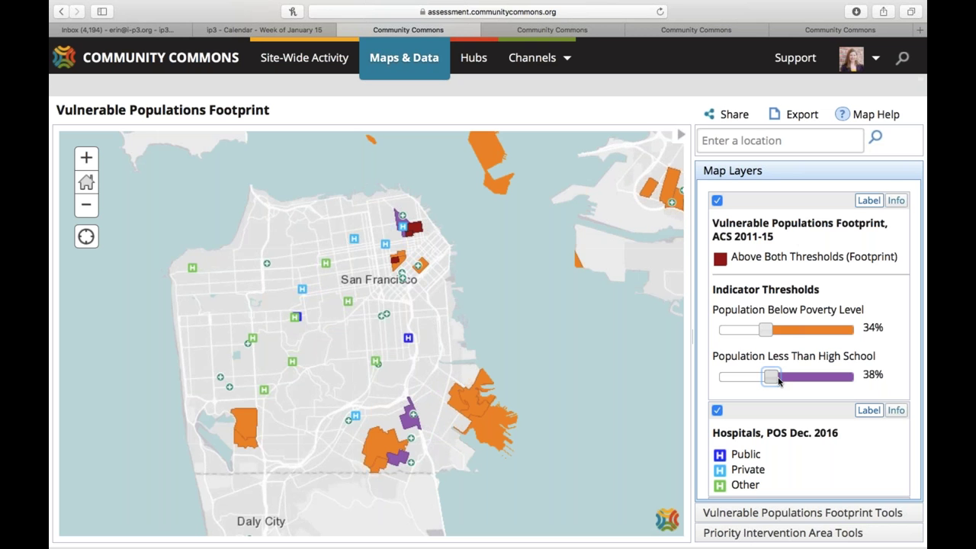
{"action": "left_click_drag", "start_coordinate": [764, 331], "coordinate": [771, 330]}
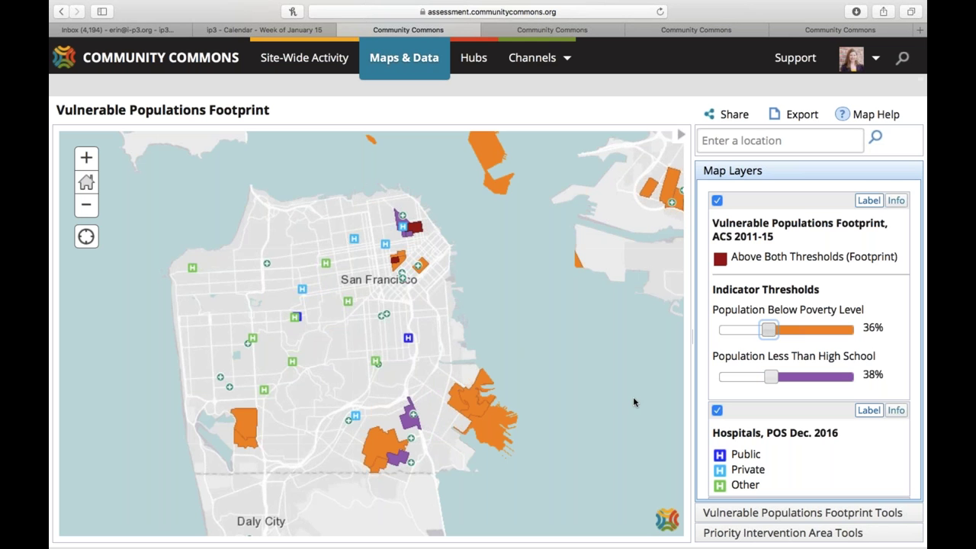
- Inspect the details of several red footprint tracts on the map
{"action": "left_click", "coordinate": [414, 228]}
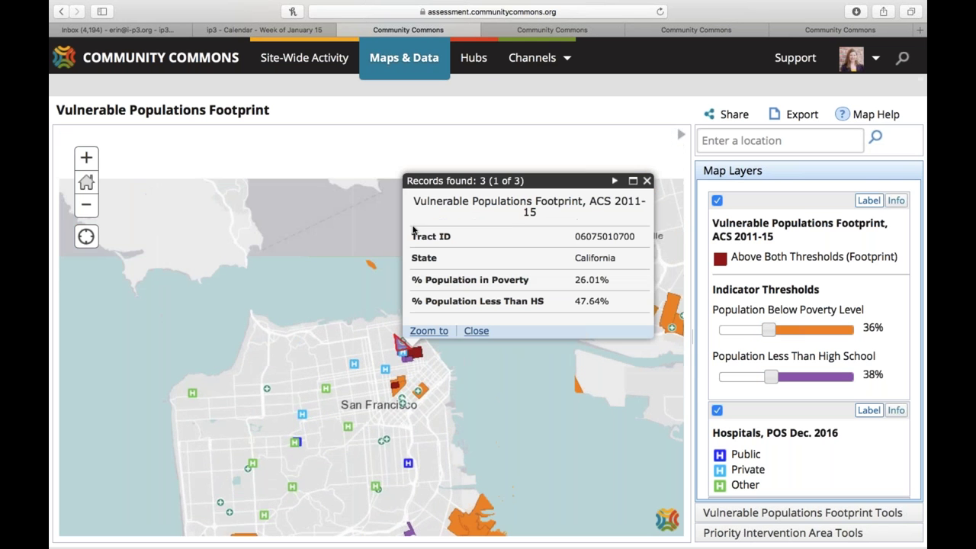
{"action": "left_click", "coordinate": [417, 378]}
{"action": "left_click", "coordinate": [416, 376]}
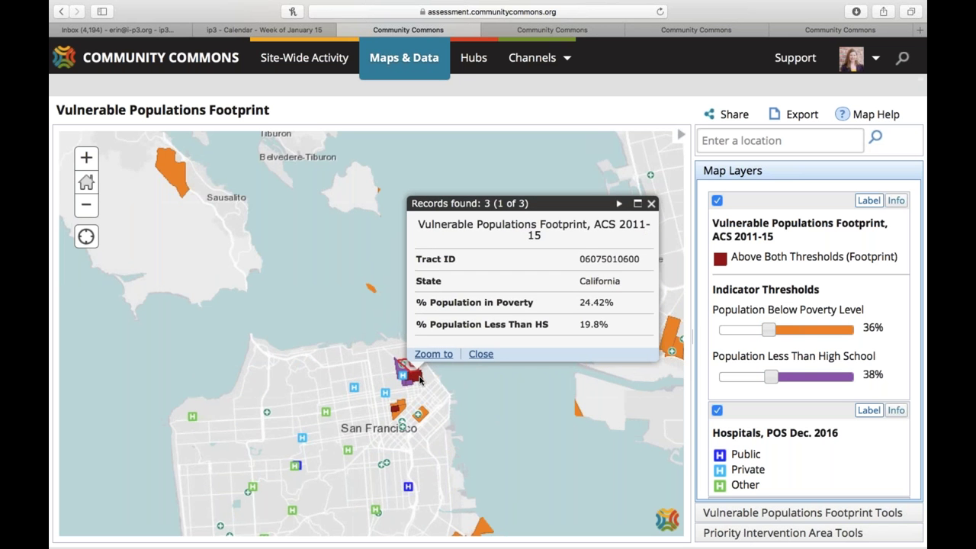
{"action": "left_click", "coordinate": [473, 362]}
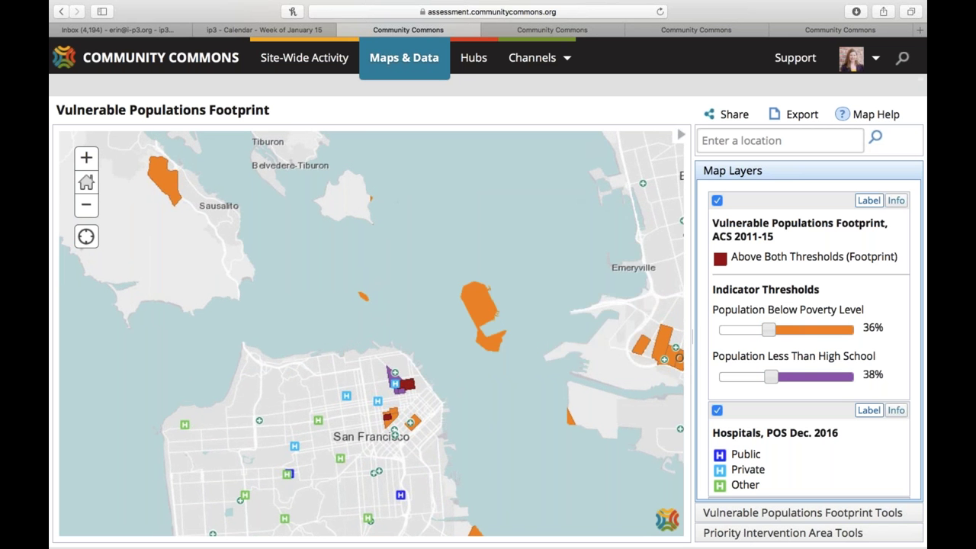
{"action": "left_click", "coordinate": [86, 158]}
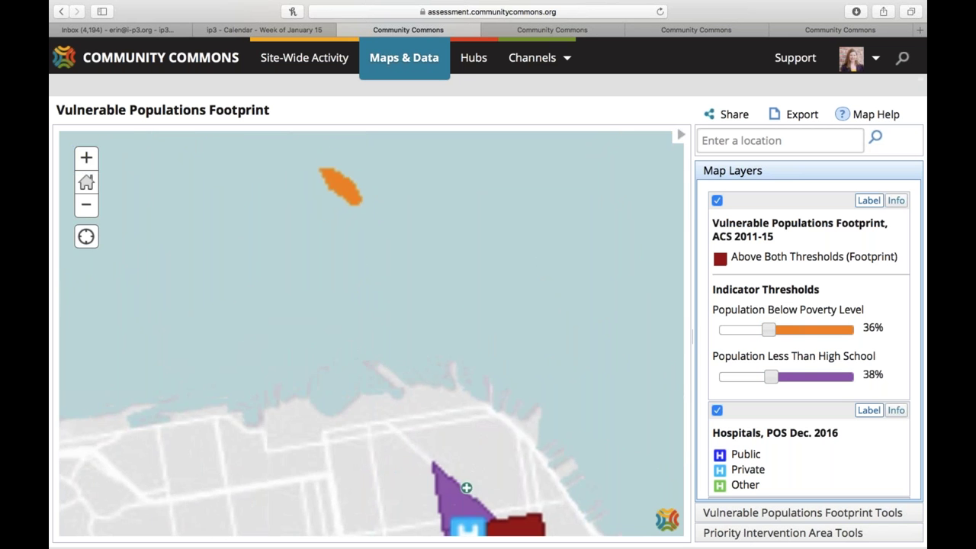
{"action": "left_click", "coordinate": [346, 358]}
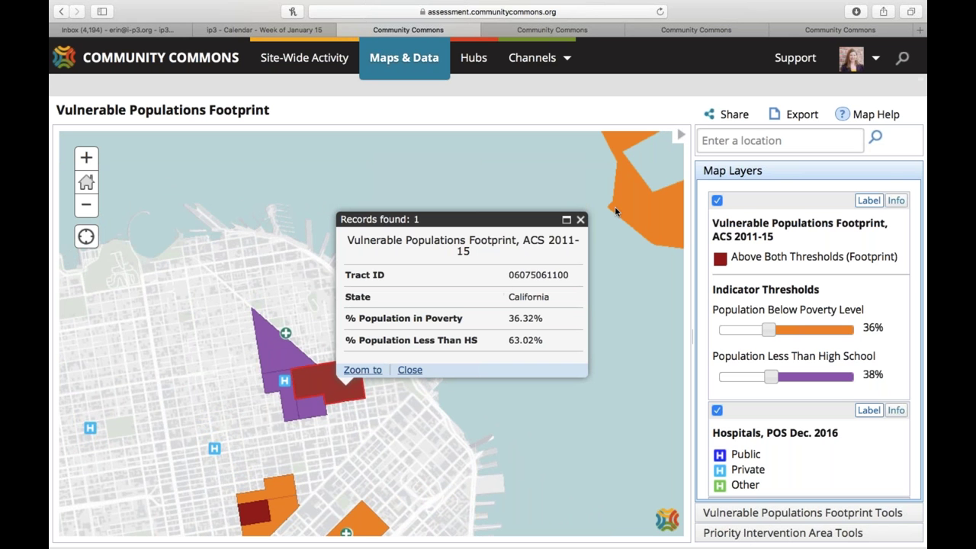
{"action": "left_click", "coordinate": [580, 219]}
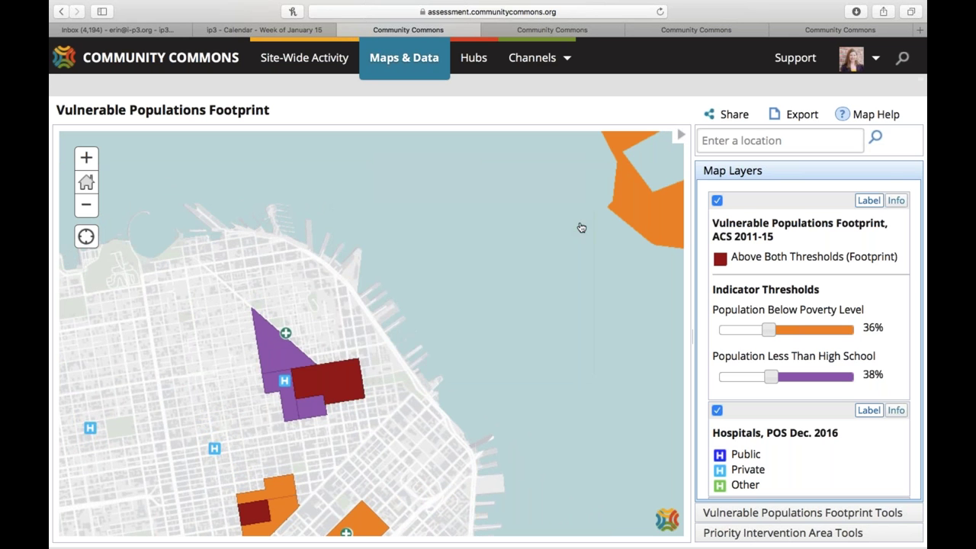
{"action": "left_click", "coordinate": [86, 206]}
{"action": "scroll", "coordinate": [273, 315], "scroll_direction": "up", "scroll_amount": 2}
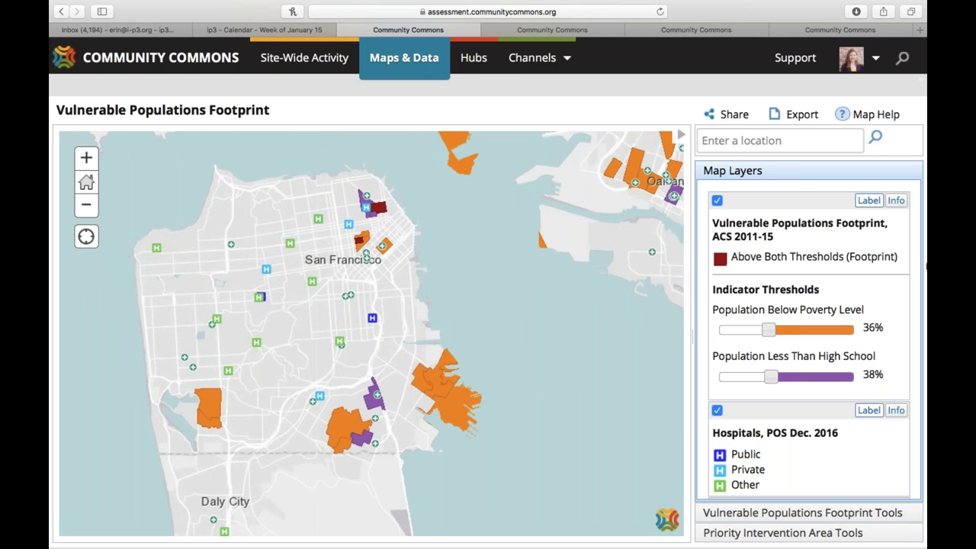
- Bring both footprint thresholds back to 25% and expand the Vulnerable Populations Footprint Tools
{"action": "left_click_drag", "start_coordinate": [768, 329], "coordinate": [742, 329]}
{"action": "left_click_drag", "start_coordinate": [771, 375], "coordinate": [751, 376]}
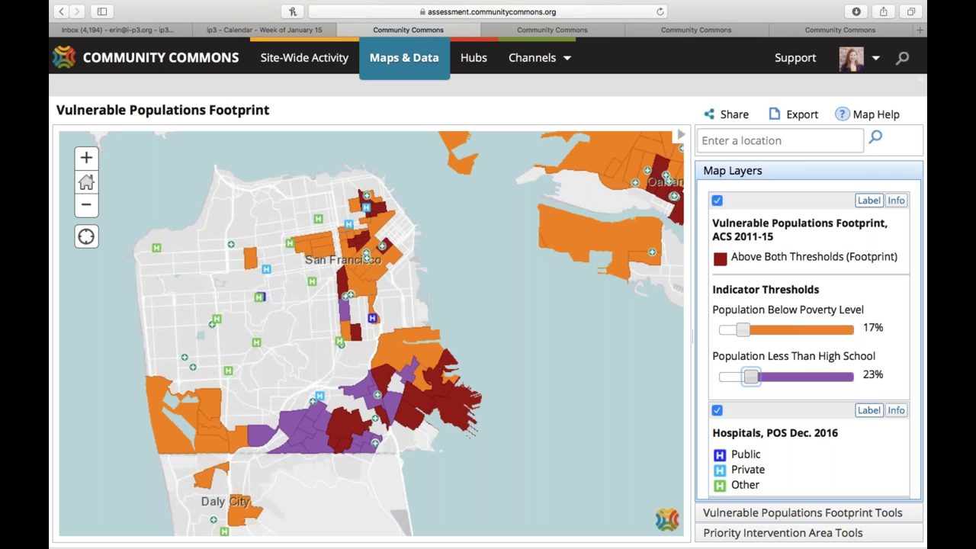
{"action": "left_click_drag", "start_coordinate": [743, 329], "coordinate": [753, 330]}
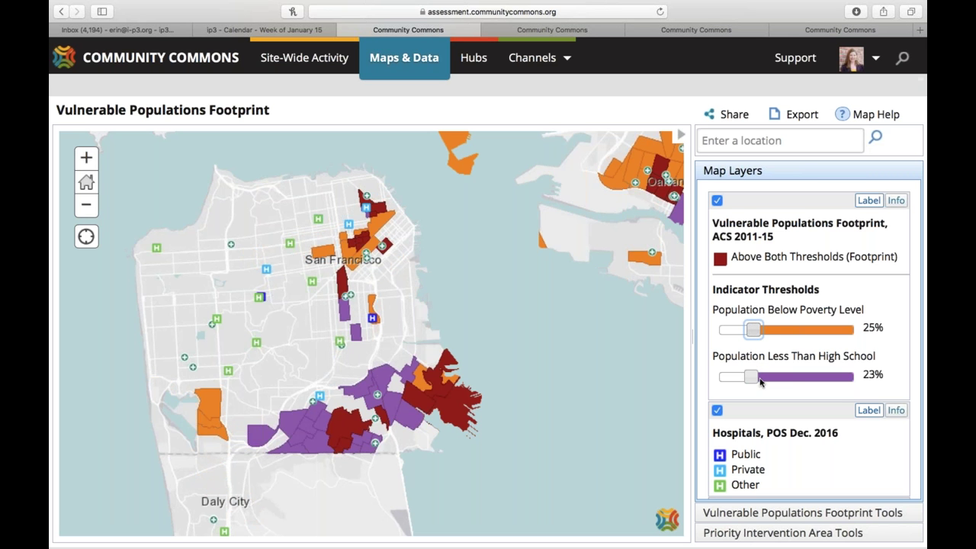
{"action": "left_click_drag", "start_coordinate": [756, 381], "coordinate": [753, 375]}
{"action": "key", "text": "shift+super+l"}
{"action": "key", "text": "shift+super+l"}
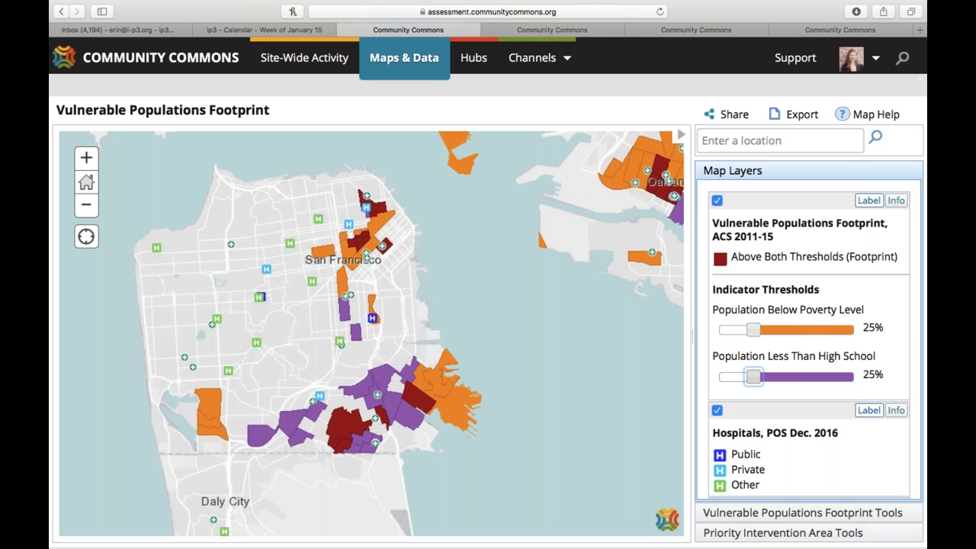
{"action": "left_click", "coordinate": [802, 512]}
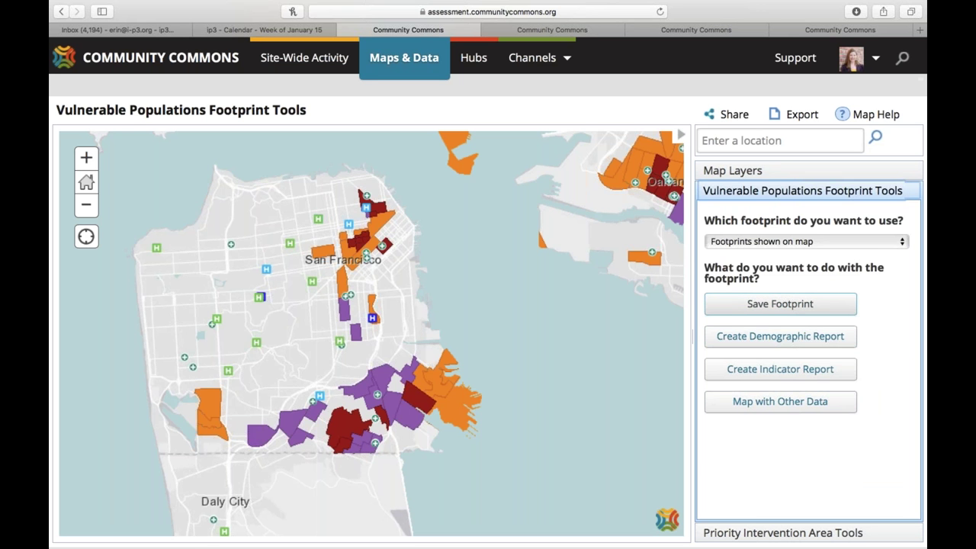
- Create the footprint Demographic Report with the default title in HTML format
{"action": "left_click", "coordinate": [801, 339]}
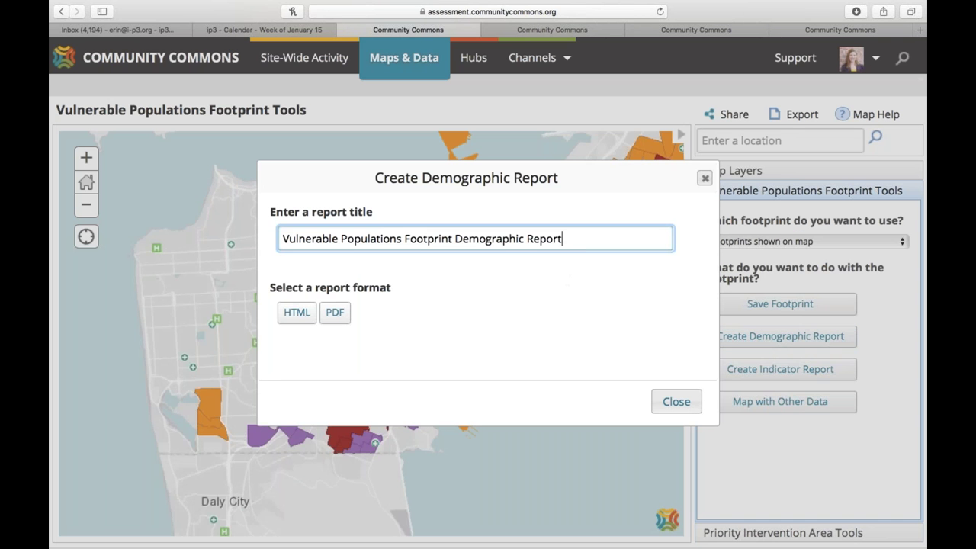
{"action": "left_click", "coordinate": [296, 314]}
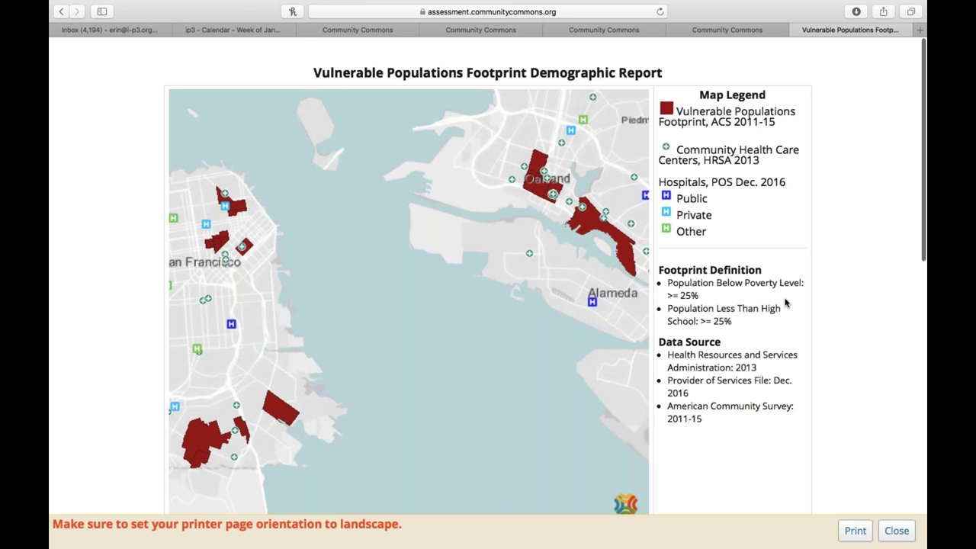
{"action": "scroll", "coordinate": [785, 303], "scroll_direction": "down", "scroll_amount": 1}
{"action": "left_click_drag", "start_coordinate": [733, 319], "coordinate": [669, 292]}
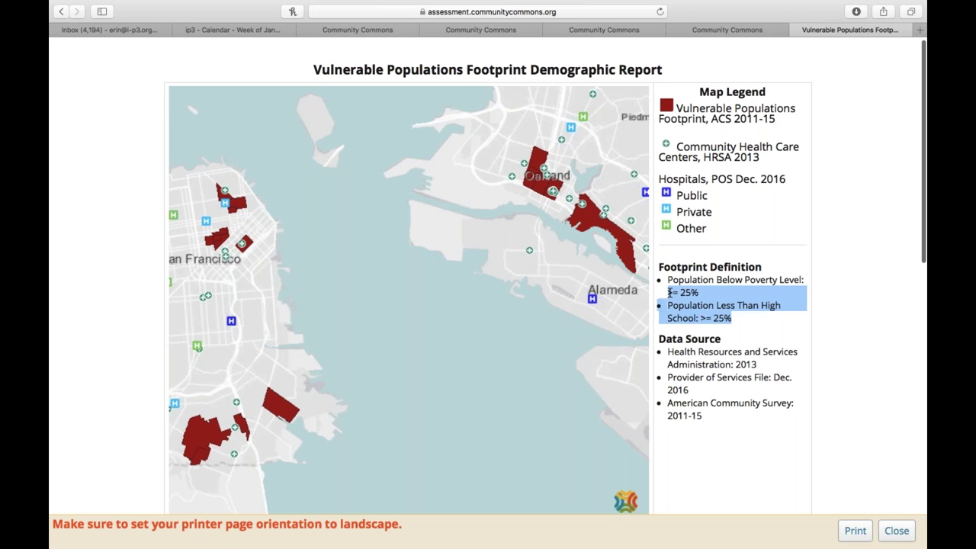
{"action": "scroll", "coordinate": [669, 293], "scroll_direction": "down", "scroll_amount": 10}
{"action": "scroll", "coordinate": [669, 294], "scroll_direction": "up", "scroll_amount": 2}
{"action": "scroll", "coordinate": [545, 277], "scroll_direction": "up", "scroll_amount": 2}
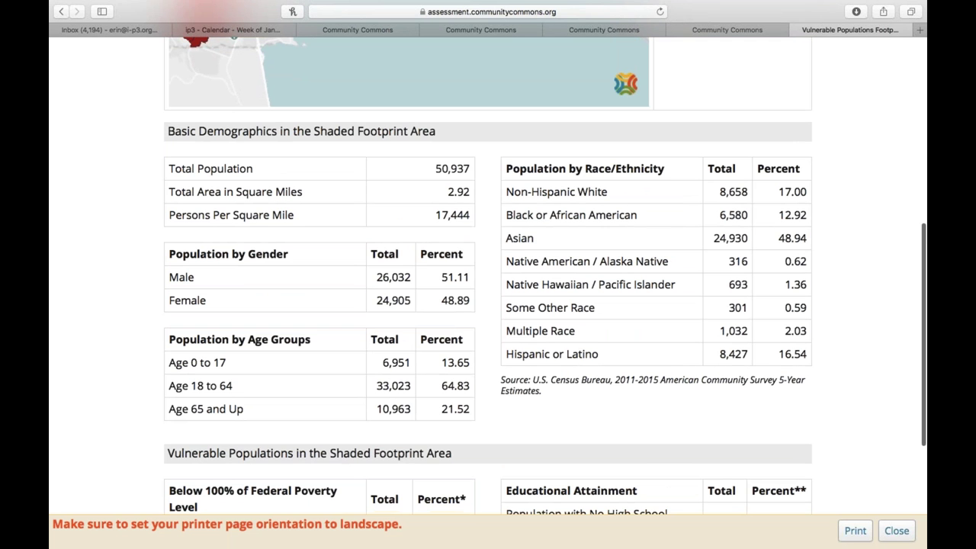
{"action": "left_click_drag", "start_coordinate": [572, 244], "coordinate": [805, 240]}
{"action": "left_click", "coordinate": [805, 240]}
{"action": "scroll", "coordinate": [488, 275], "scroll_direction": "up", "scroll_amount": 6}
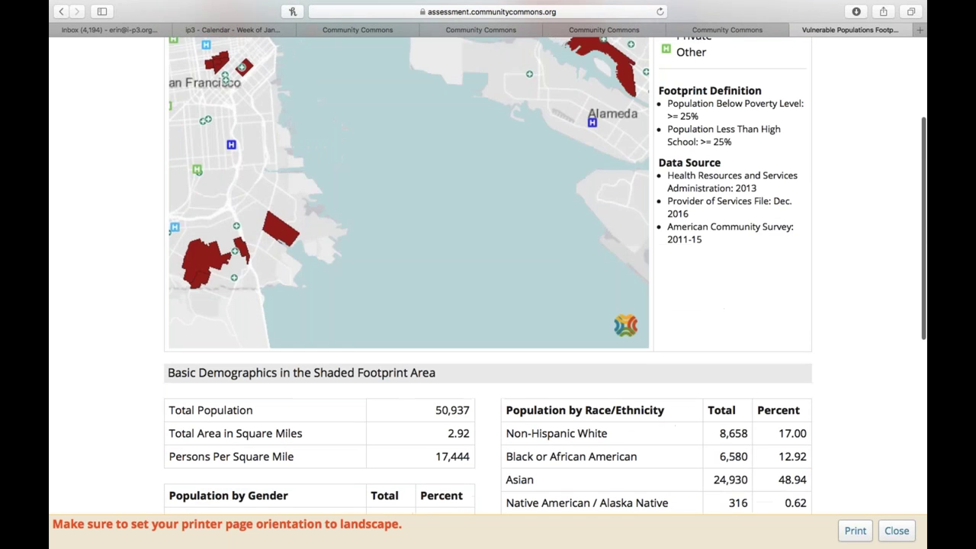
{"action": "scroll", "coordinate": [488, 274], "scroll_direction": "down", "scroll_amount": 3}
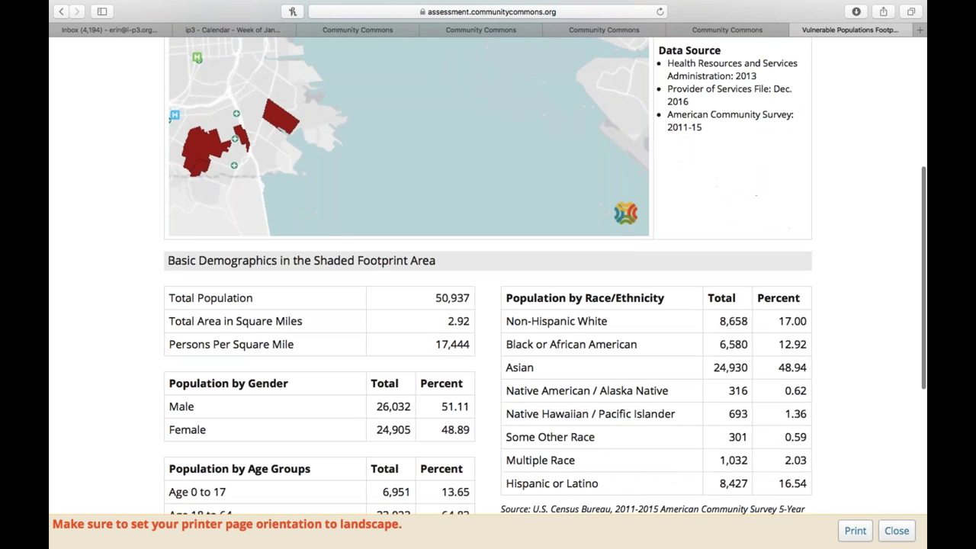
{"action": "scroll", "coordinate": [488, 275], "scroll_direction": "down", "scroll_amount": 1}
{"action": "scroll", "coordinate": [600, 208], "scroll_direction": "down", "scroll_amount": 3}
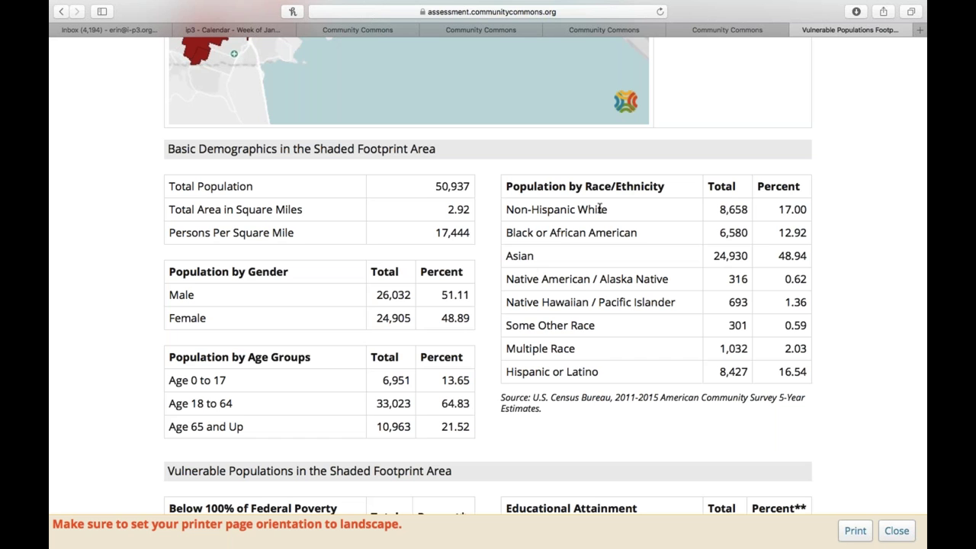
{"action": "scroll", "coordinate": [427, 211], "scroll_direction": "up", "scroll_amount": 5}
{"action": "scroll", "coordinate": [427, 212], "scroll_direction": "down", "scroll_amount": 5}
{"action": "left_click_drag", "start_coordinate": [421, 188], "coordinate": [471, 183]}
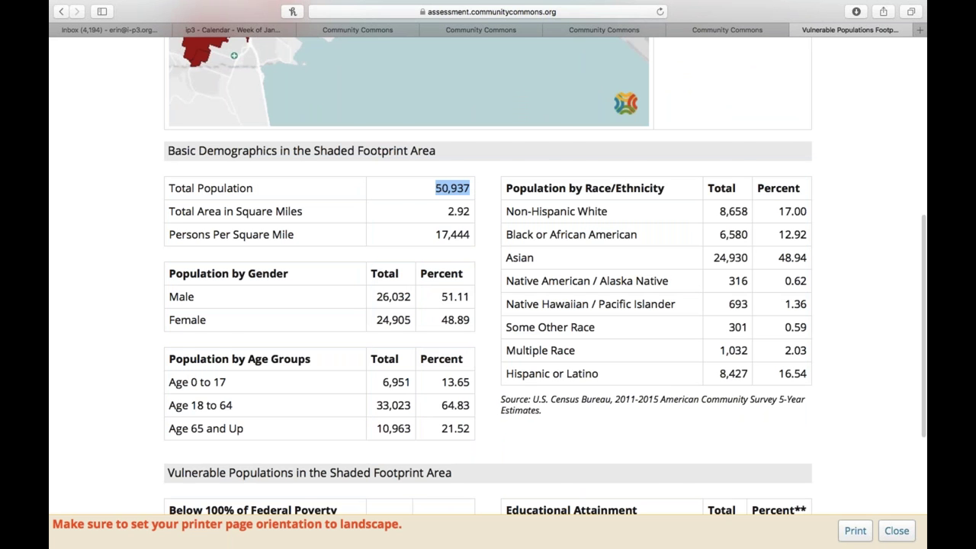
{"action": "scroll", "coordinate": [488, 274], "scroll_direction": "down", "scroll_amount": 2}
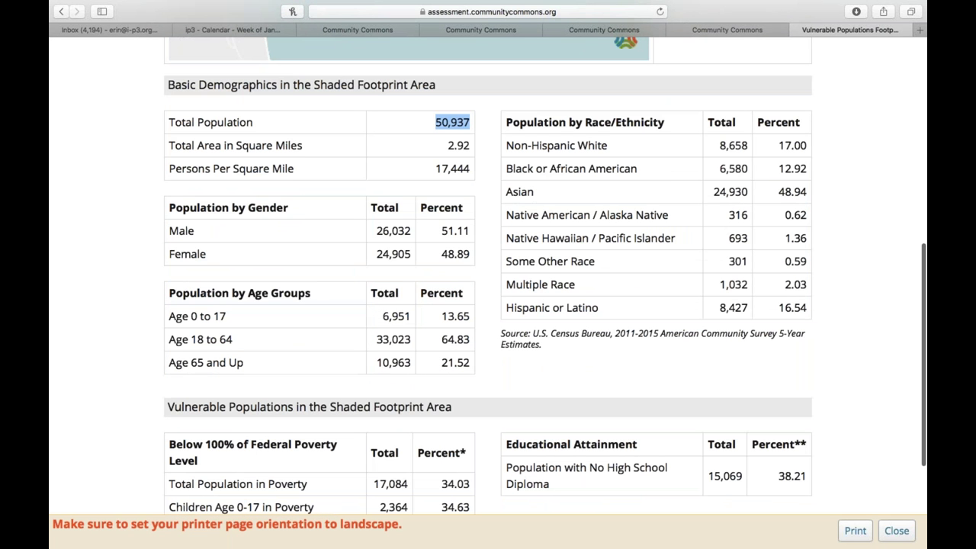
{"action": "scroll", "coordinate": [432, 308], "scroll_direction": "down", "scroll_amount": 5}
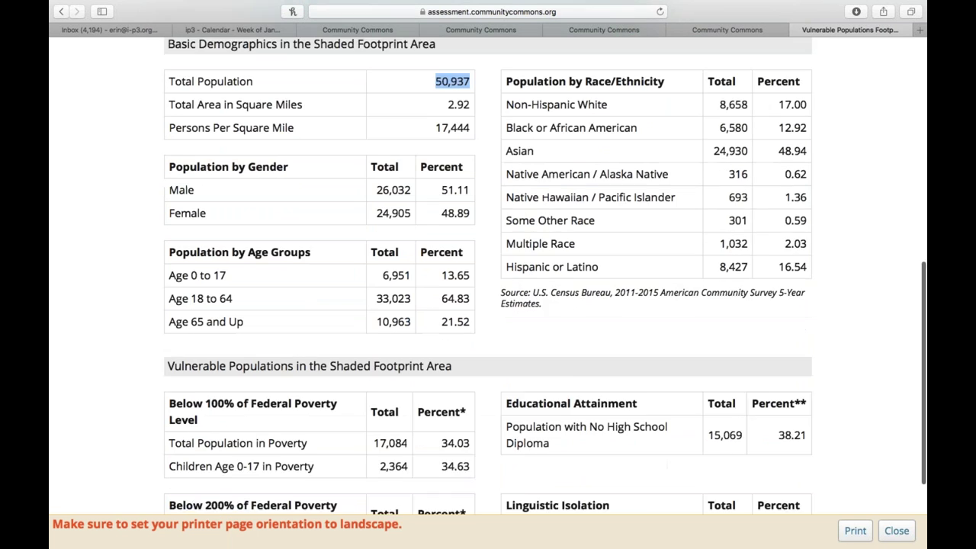
{"action": "left_click_drag", "start_coordinate": [441, 316], "coordinate": [473, 320]}
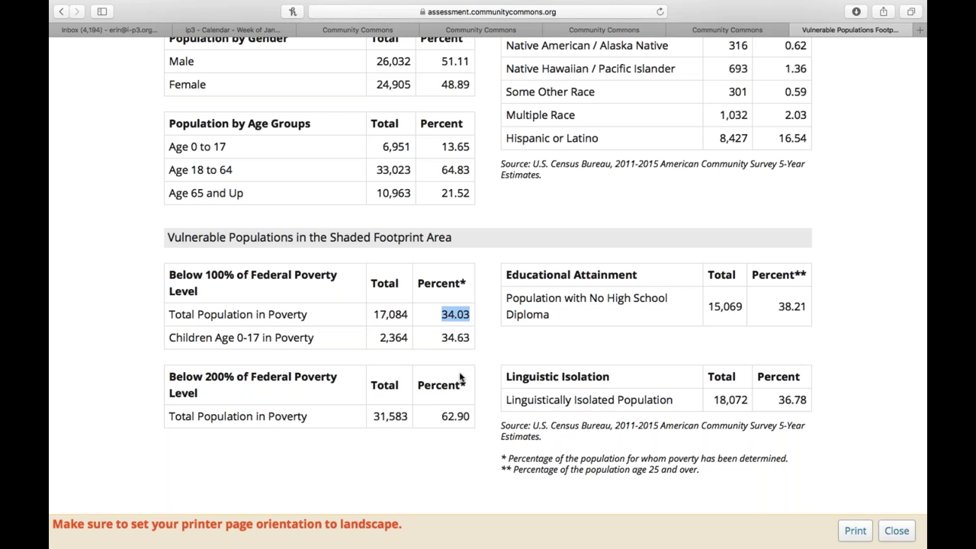
{"action": "left_click_drag", "start_coordinate": [442, 417], "coordinate": [473, 419]}
{"action": "left_click", "coordinate": [468, 433]}
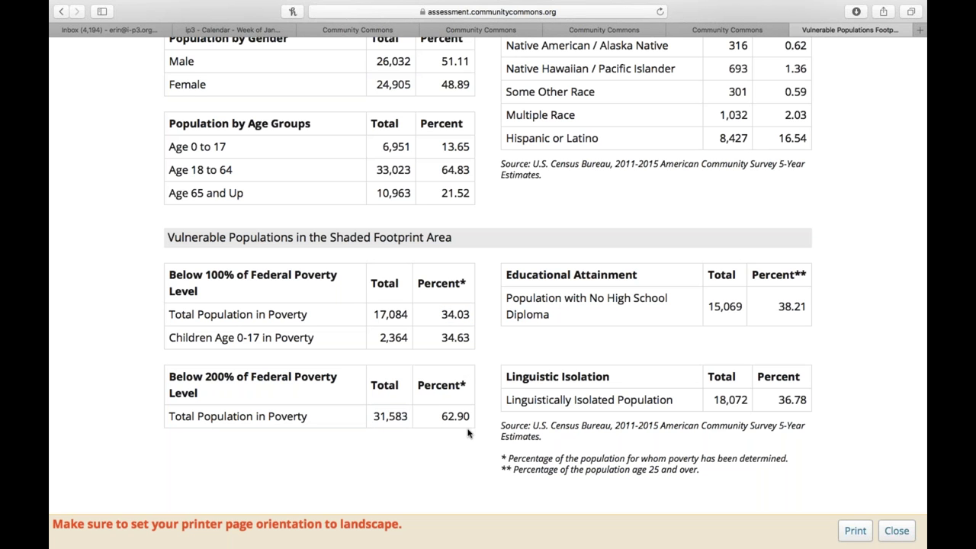
{"action": "scroll", "coordinate": [468, 433], "scroll_direction": "down", "scroll_amount": 1}
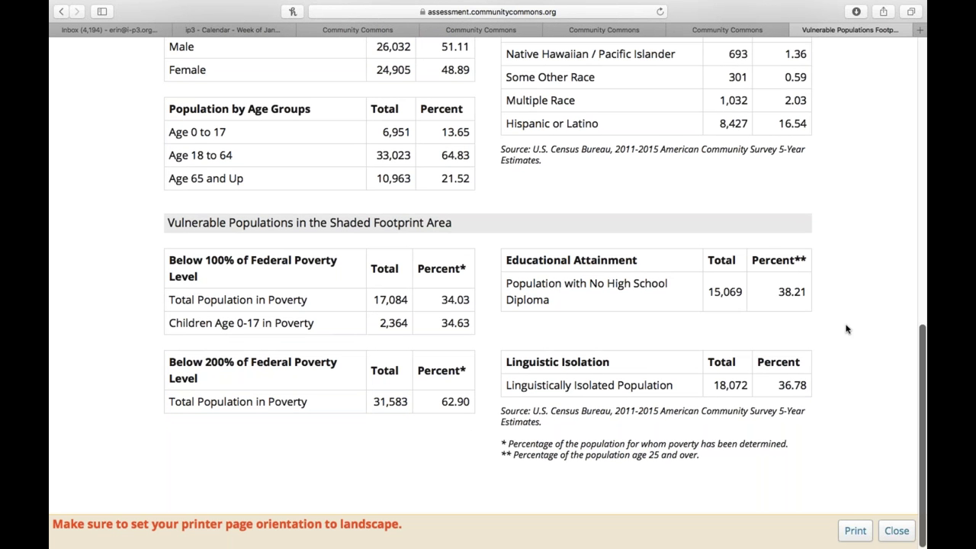
{"action": "left_click_drag", "start_coordinate": [778, 386], "coordinate": [808, 389]}
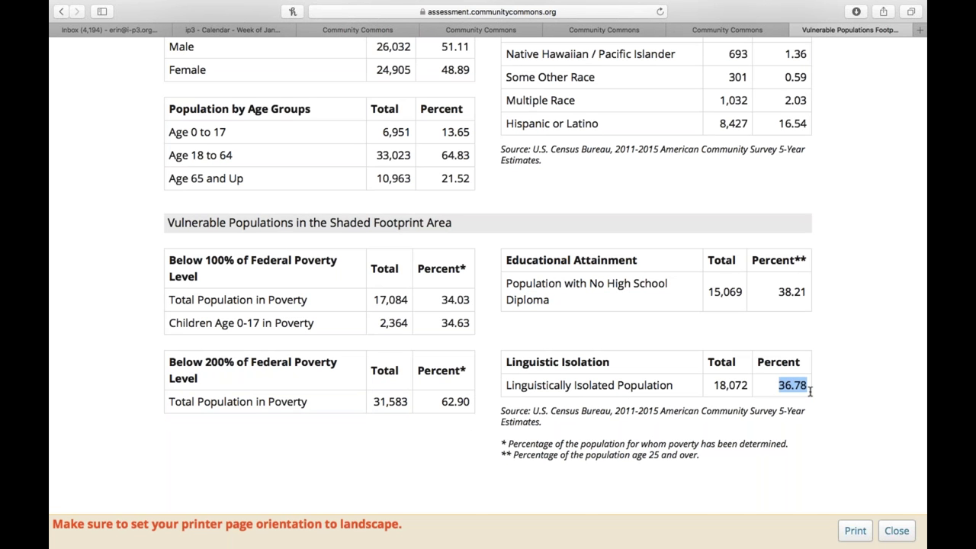
{"action": "scroll", "coordinate": [810, 391], "scroll_direction": "up", "scroll_amount": 10}
{"action": "scroll", "coordinate": [488, 276], "scroll_direction": "down", "scroll_amount": 10}
{"action": "scroll", "coordinate": [488, 276], "scroll_direction": "up", "scroll_amount": 4}
{"action": "scroll", "coordinate": [488, 276], "scroll_direction": "up", "scroll_amount": 4}
{"action": "scroll", "coordinate": [488, 276], "scroll_direction": "down", "scroll_amount": 3}
{"action": "scroll", "coordinate": [488, 276], "scroll_direction": "up", "scroll_amount": 1}
{"action": "scroll", "coordinate": [488, 276], "scroll_direction": "down", "scroll_amount": 5}
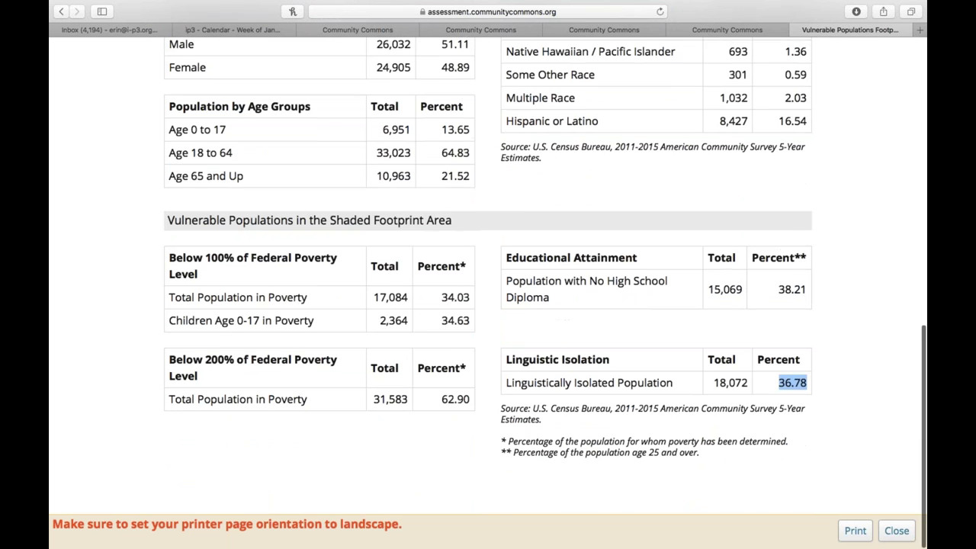
{"action": "scroll", "coordinate": [784, 386], "scroll_direction": "up", "scroll_amount": 15}
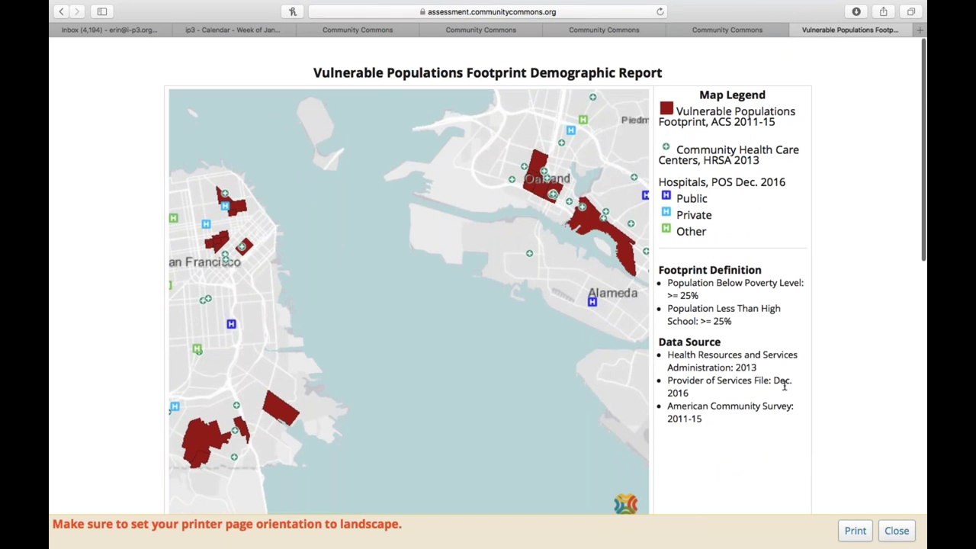
{"action": "scroll", "coordinate": [783, 386], "scroll_direction": "down", "scroll_amount": 2}
{"action": "scroll", "coordinate": [784, 386], "scroll_direction": "up", "scroll_amount": 2}
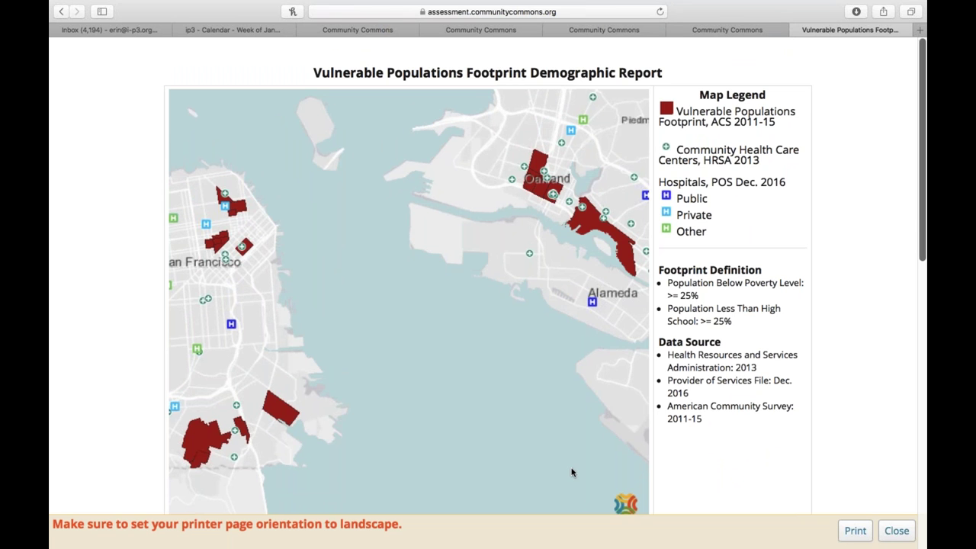
{"action": "mouse_move", "coordinate": [885, 4]}
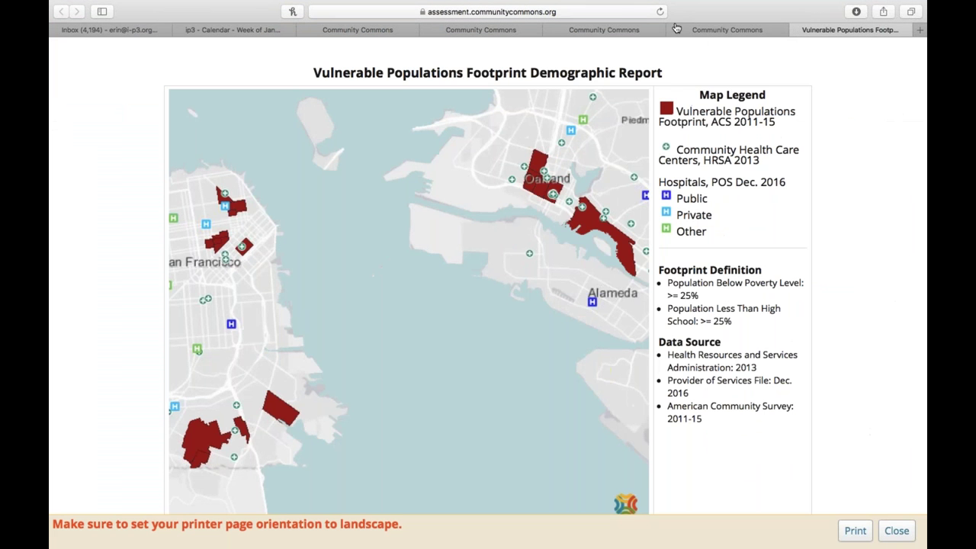
- Return to the Footprint Tools page and map the footprint with other data
{"action": "left_click", "coordinate": [714, 33]}
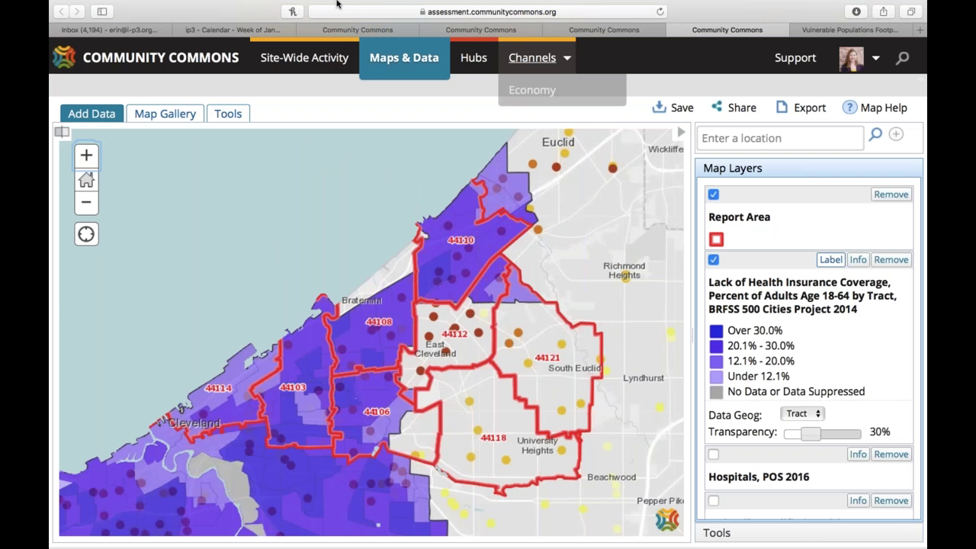
{"action": "left_click", "coordinate": [330, 45]}
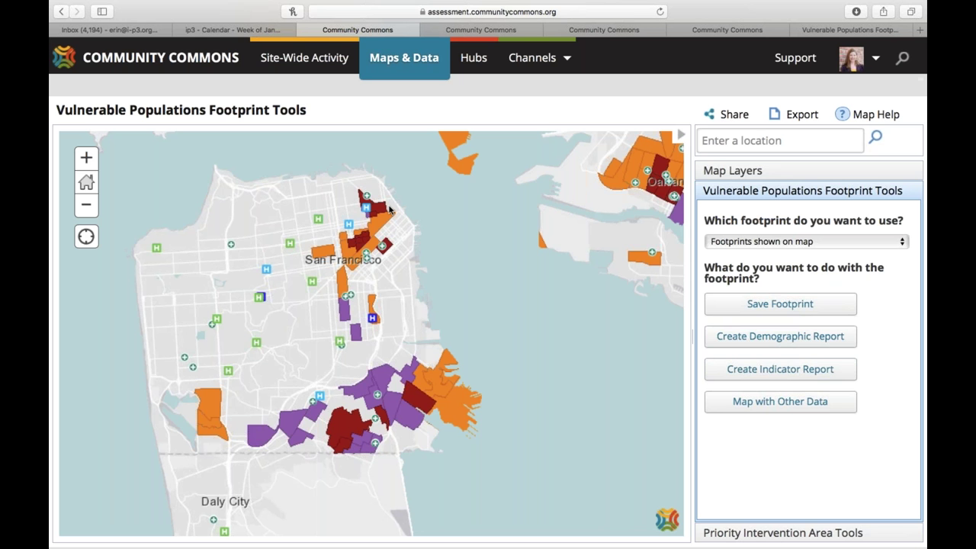
{"action": "left_click", "coordinate": [773, 402]}
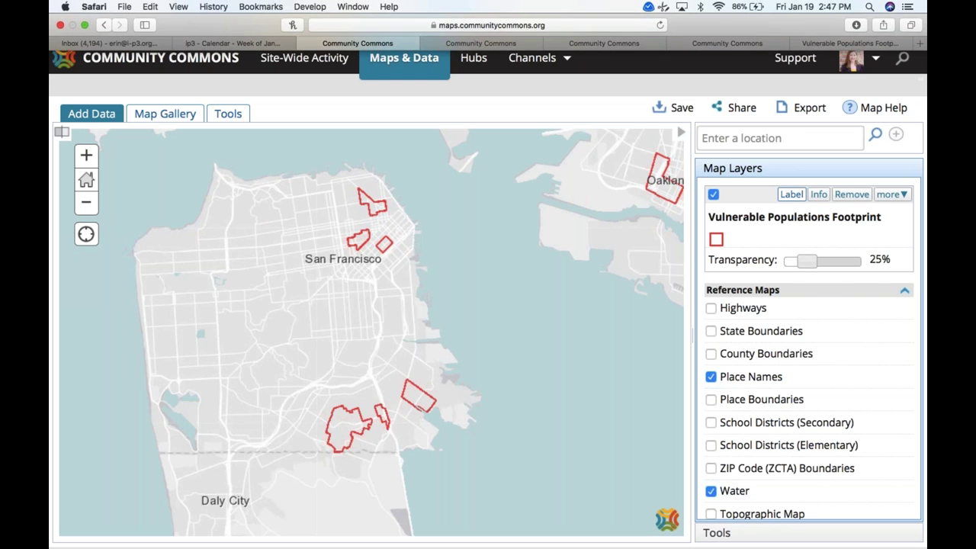
- Search data for 'food' and add Food Desert Census Tracts, Change, FARA 2010-2015 to the map
{"action": "left_click", "coordinate": [92, 114]}
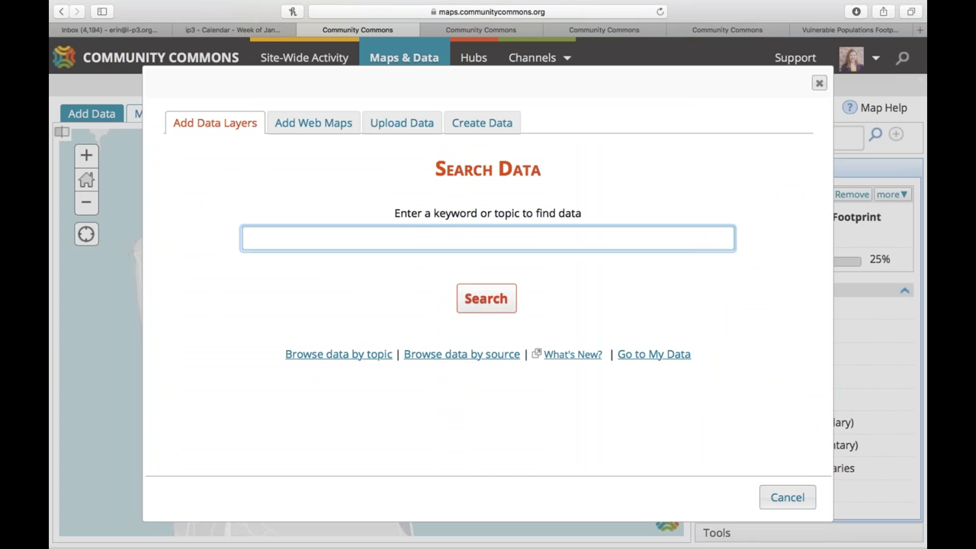
{"action": "type", "text": "food"}
{"action": "key", "text": "Return"}
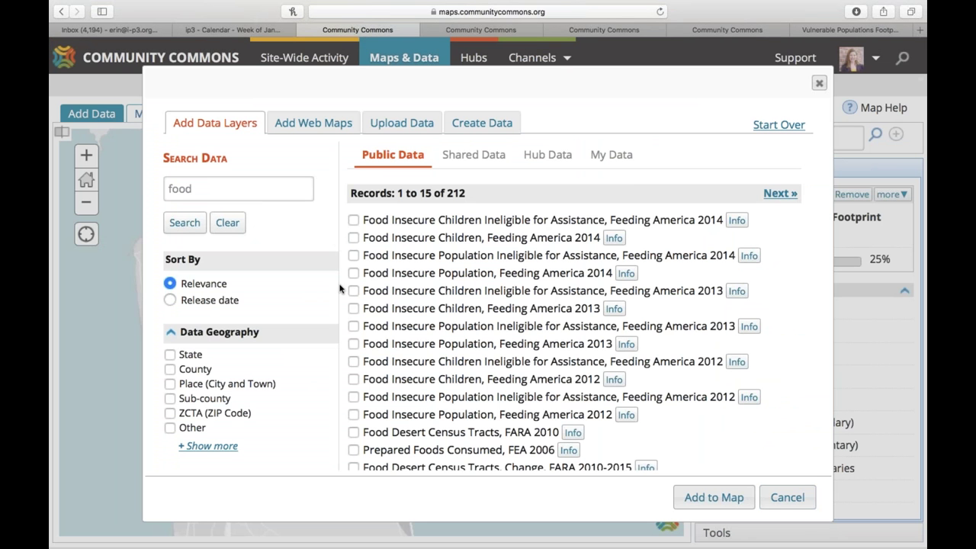
{"action": "scroll", "coordinate": [351, 437], "scroll_direction": "down", "scroll_amount": 2}
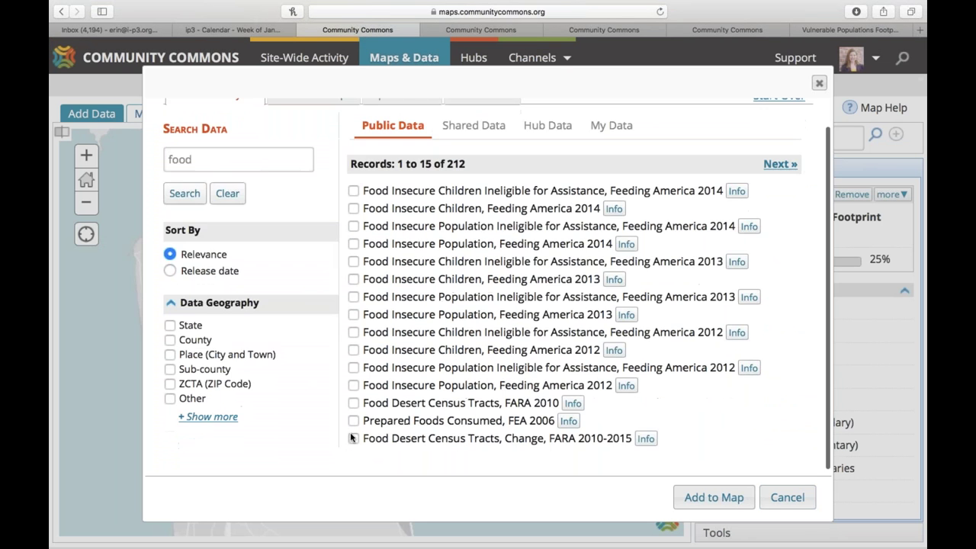
{"action": "left_click", "coordinate": [353, 445]}
{"action": "left_click", "coordinate": [711, 500]}
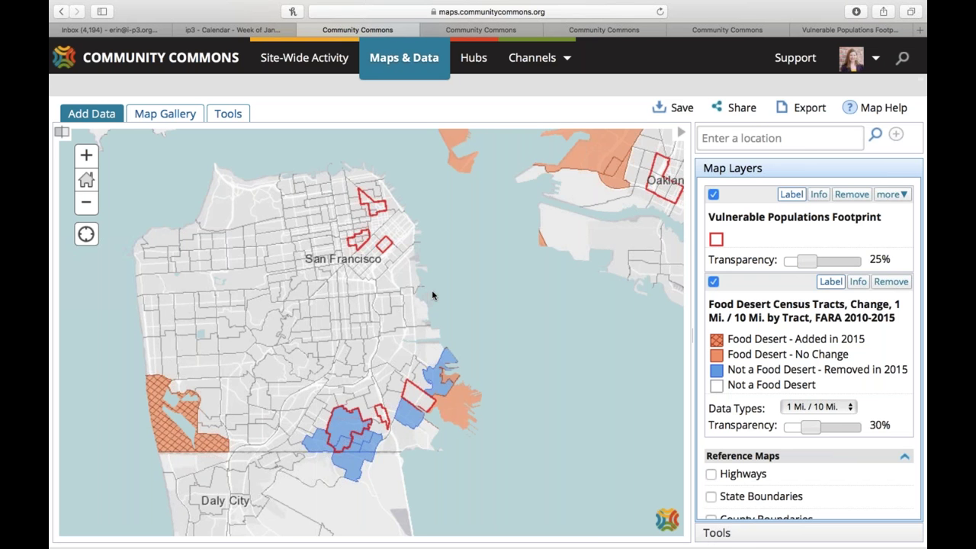
- Open the footprint layer's more options, then go to the Maps & Data start page
{"action": "left_click", "coordinate": [892, 196]}
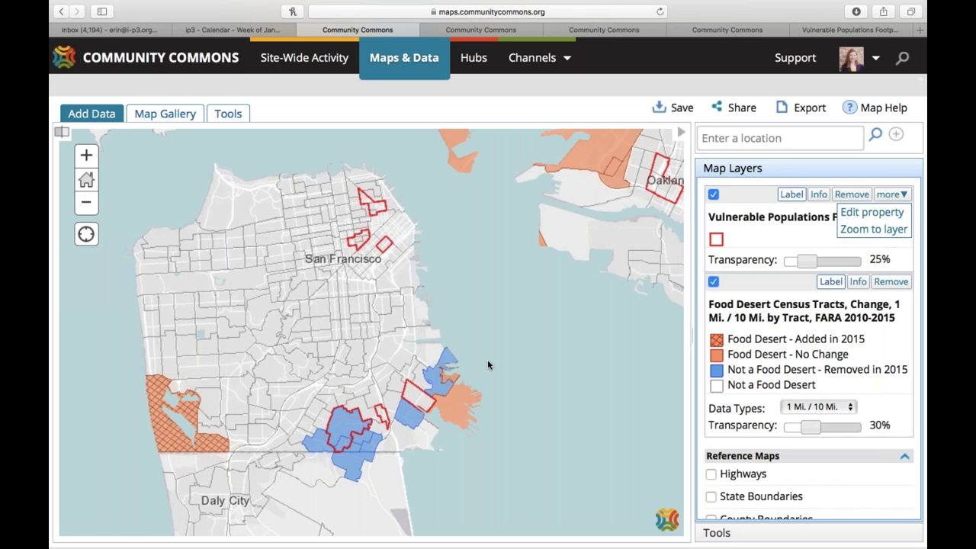
{"action": "left_click", "coordinate": [404, 69]}
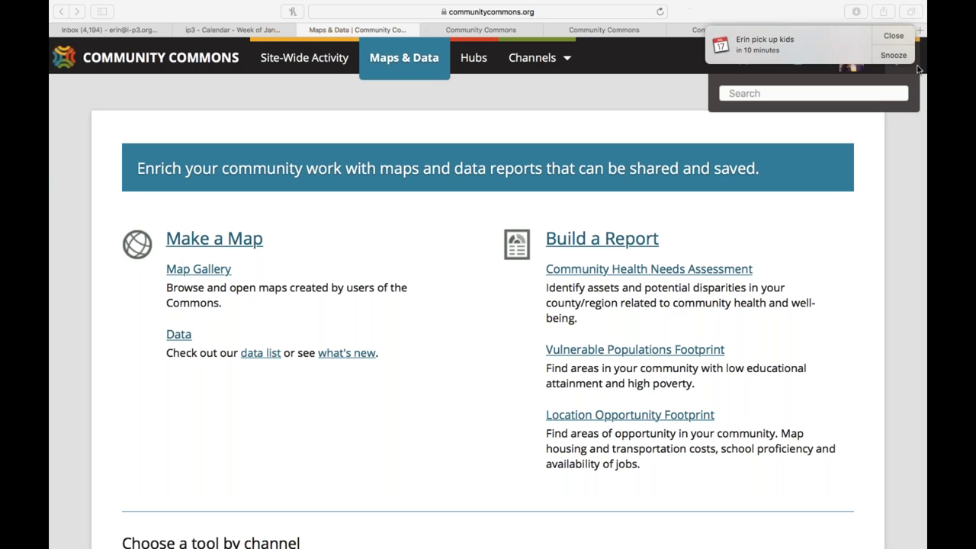
- Dismiss the reminder notification and open the data list of all available map layers
{"action": "left_click", "coordinate": [889, 44]}
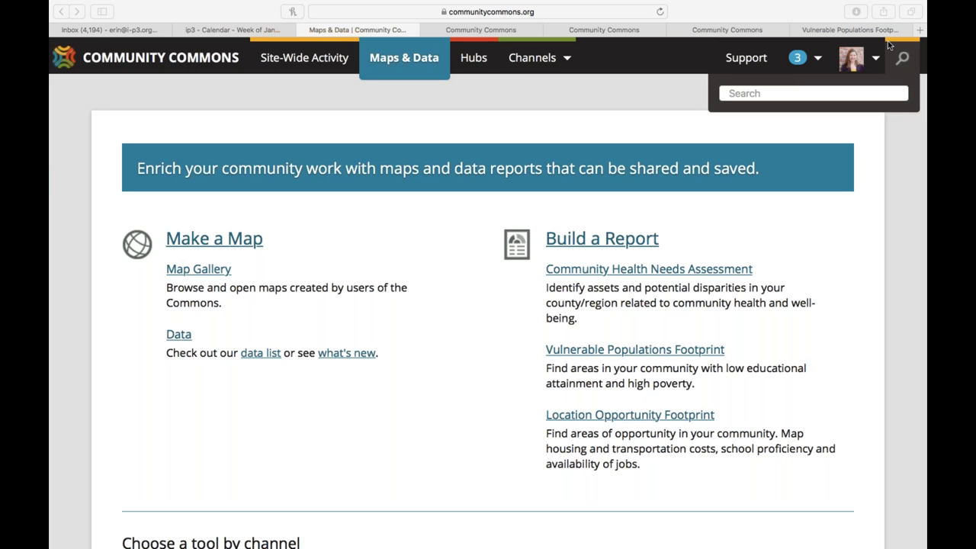
{"action": "left_click", "coordinate": [179, 334]}
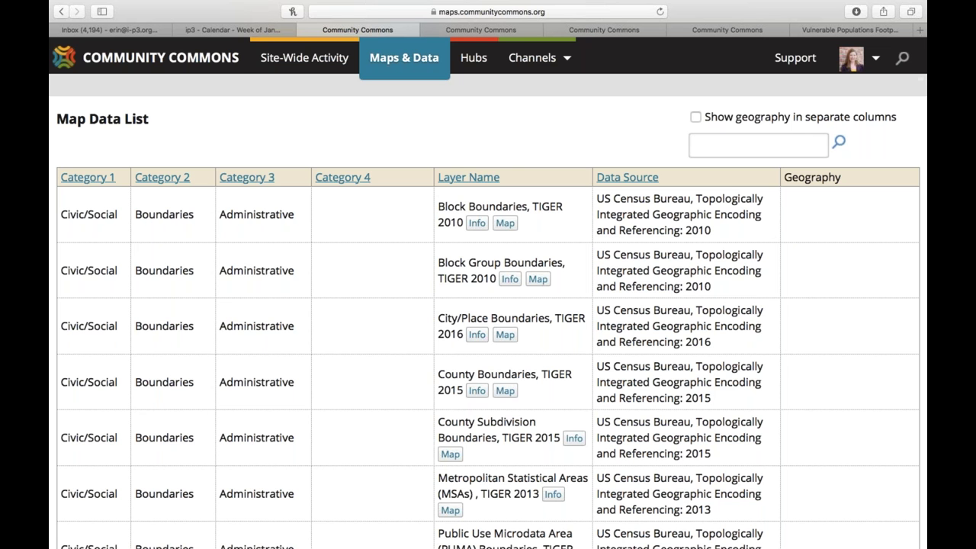
- Scroll through the Map Data List, then return to the Maps & Data page
{"action": "scroll", "coordinate": [487, 305], "scroll_direction": "down", "scroll_amount": 10}
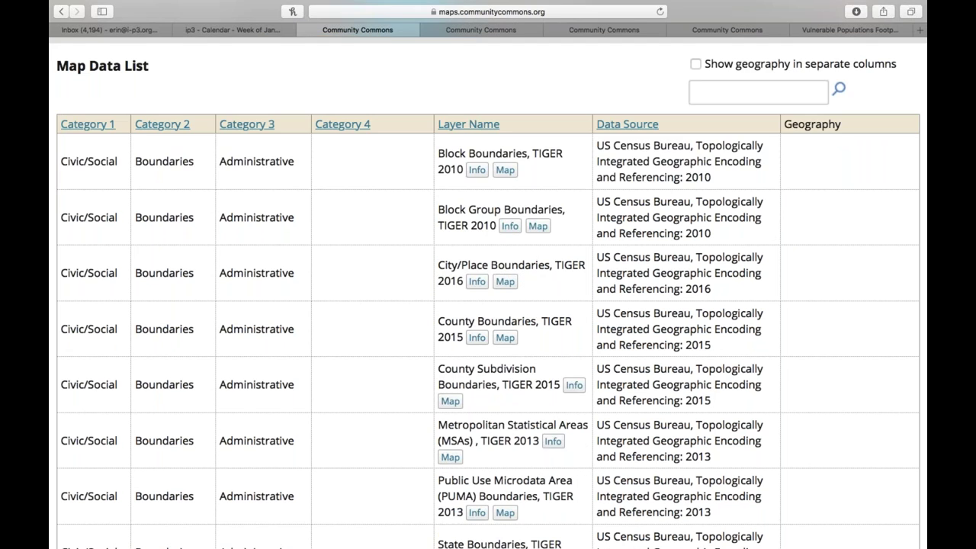
{"action": "scroll", "coordinate": [488, 305], "scroll_direction": "up", "scroll_amount": 6}
{"action": "scroll", "coordinate": [488, 305], "scroll_direction": "up", "scroll_amount": 5}
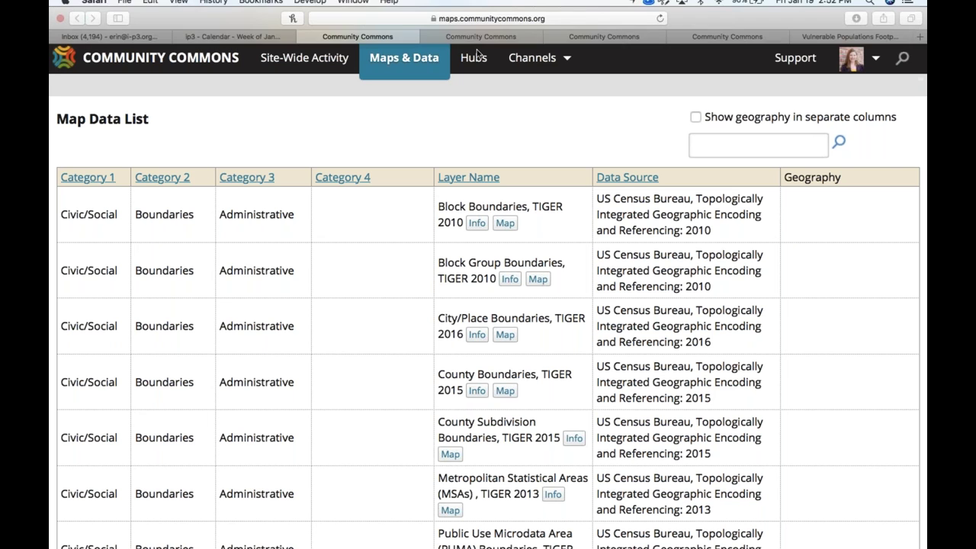
{"action": "left_click", "coordinate": [405, 73]}
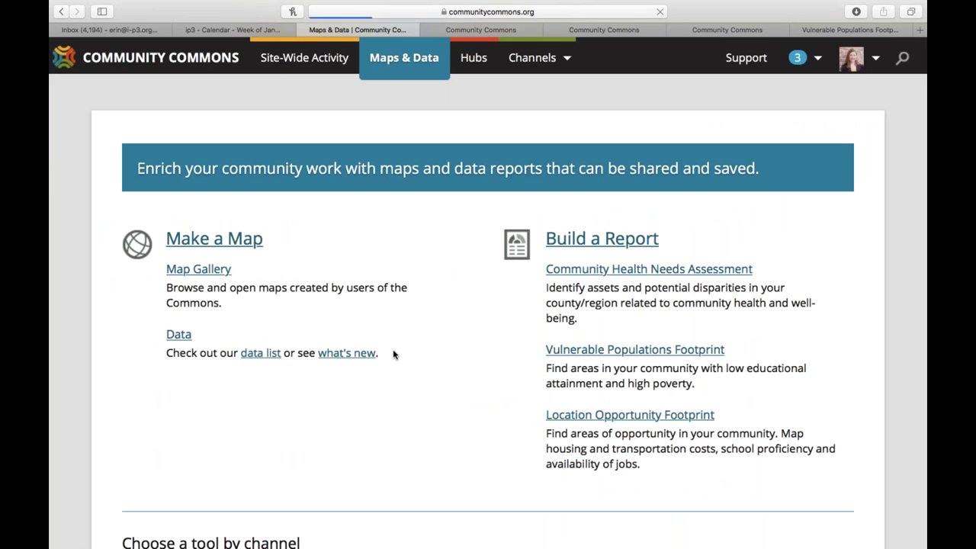
- Start a new map and browse the Add Data dialog's public data by topic
{"action": "left_click", "coordinate": [172, 242]}
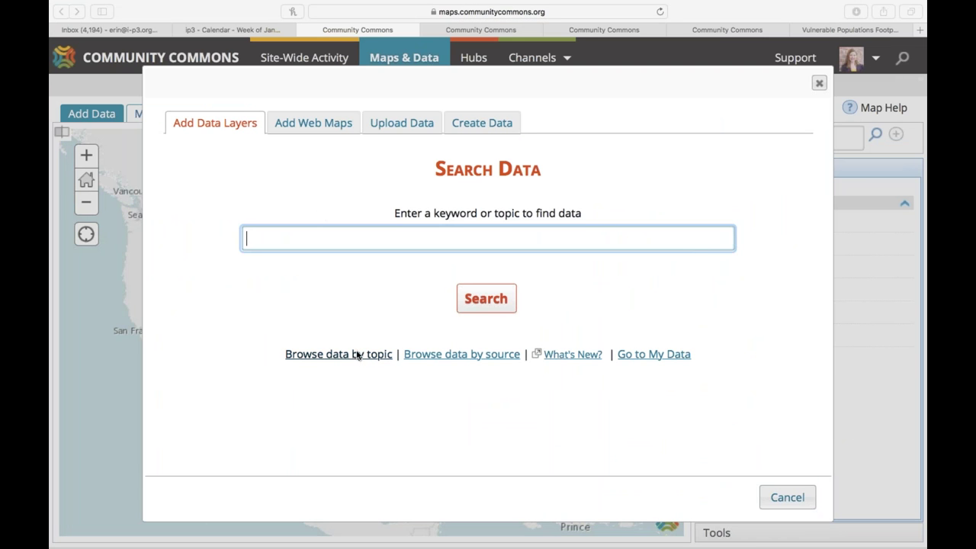
{"action": "left_click", "coordinate": [354, 361]}
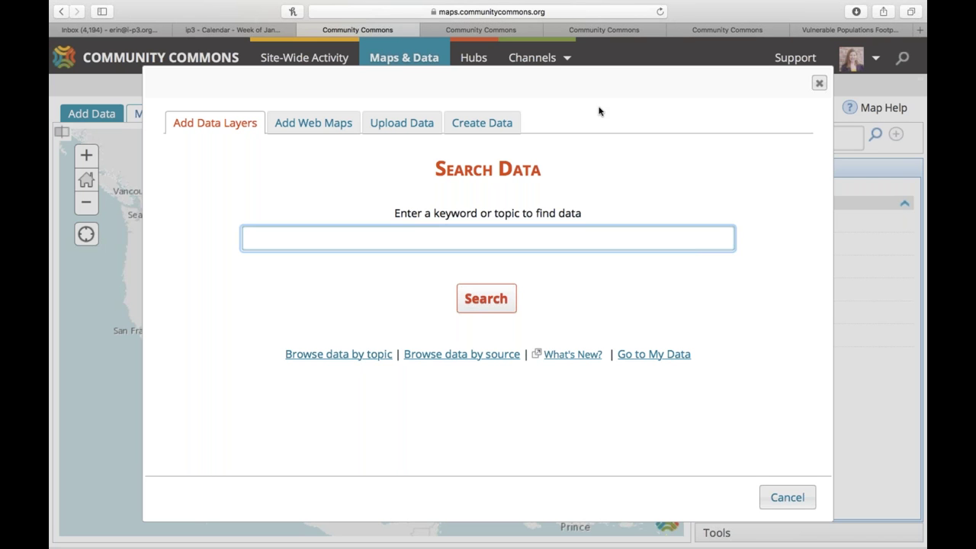
{"action": "left_click", "coordinate": [351, 356]}
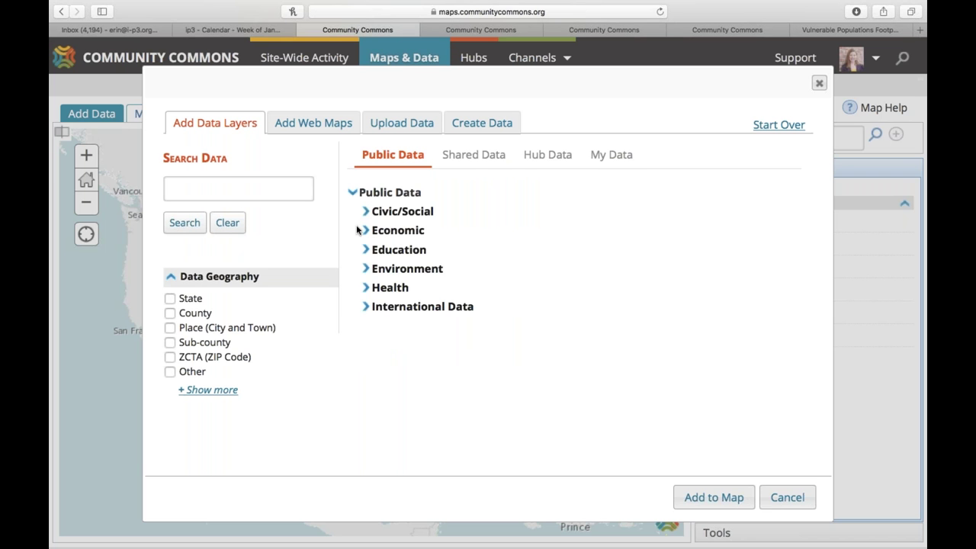
- Add Predominant Race / Ethnicity, US Census 2010 and Population, ACS 2011-15 from Civic/Social > Demographics
{"action": "left_click", "coordinate": [373, 213]}
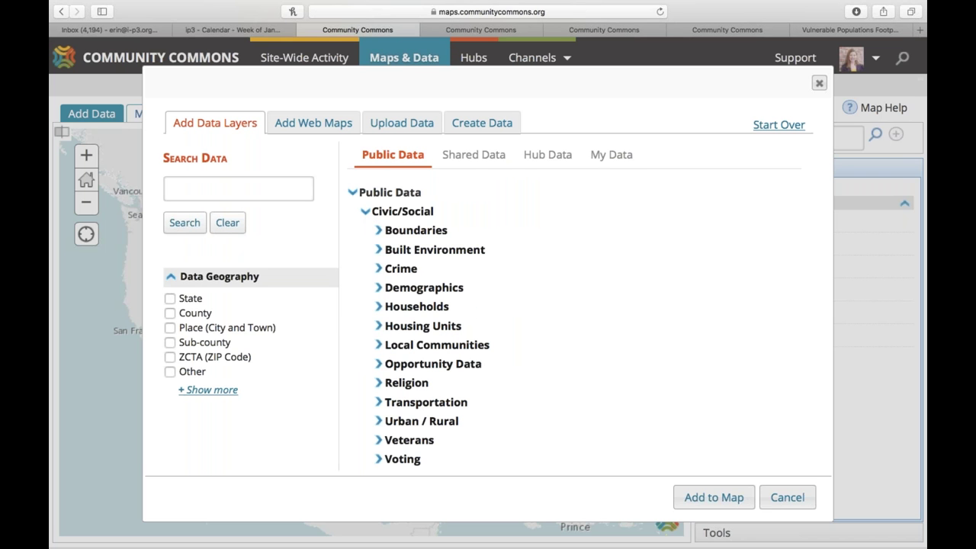
{"action": "left_click", "coordinate": [382, 289]}
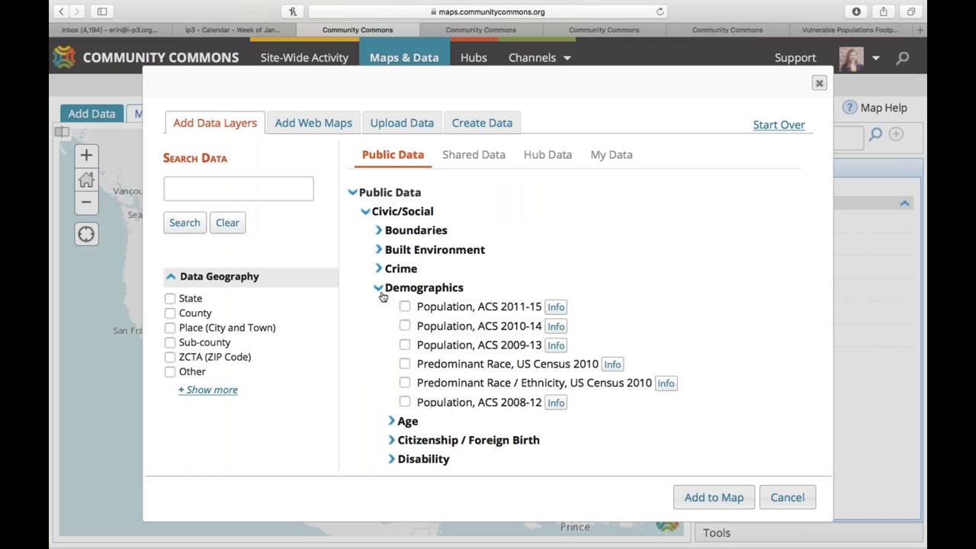
{"action": "scroll", "coordinate": [402, 326], "scroll_direction": "down", "scroll_amount": 1}
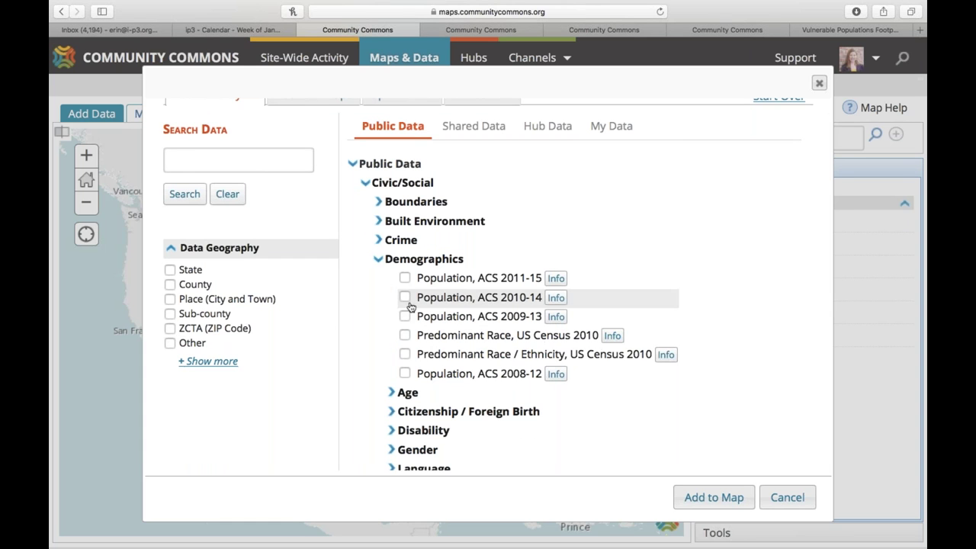
{"action": "left_click", "coordinate": [416, 355]}
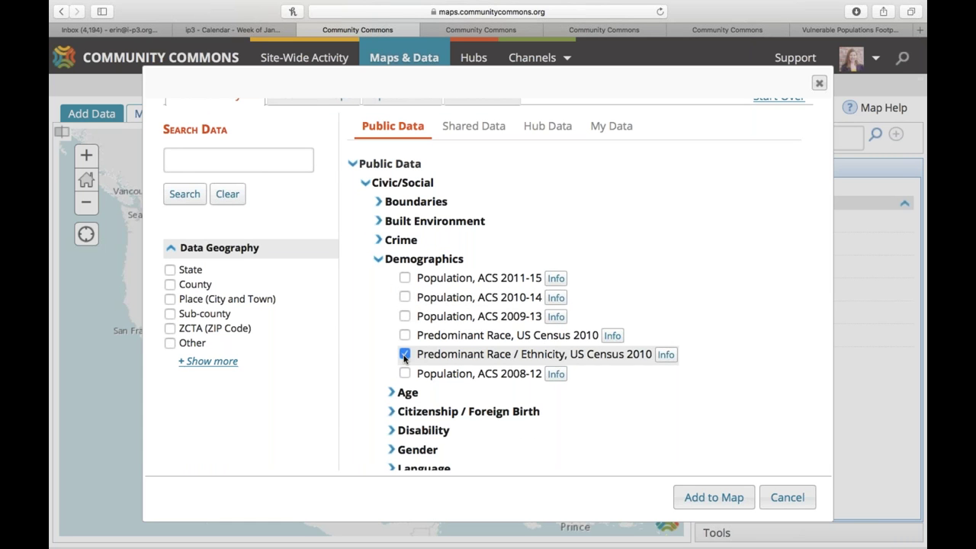
{"action": "left_click", "coordinate": [406, 279]}
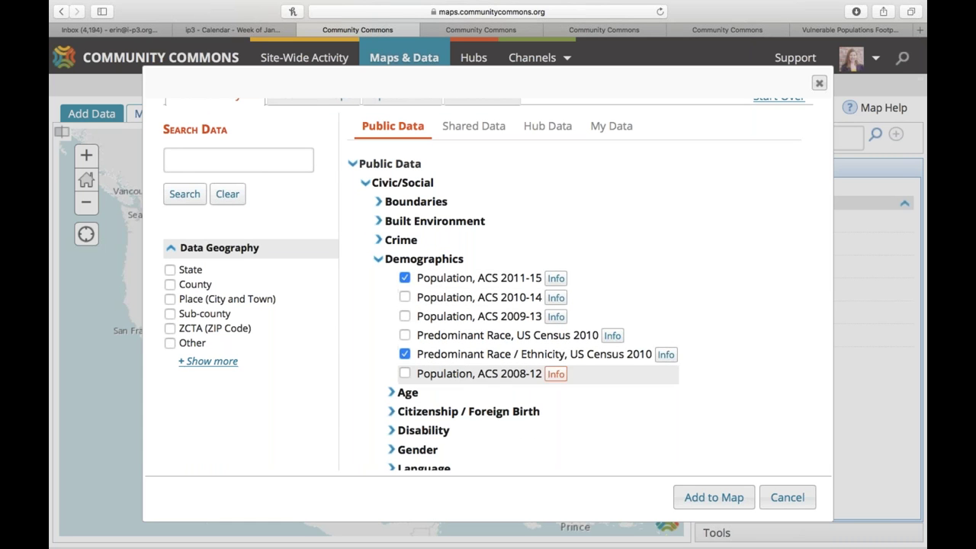
{"action": "left_click", "coordinate": [717, 497]}
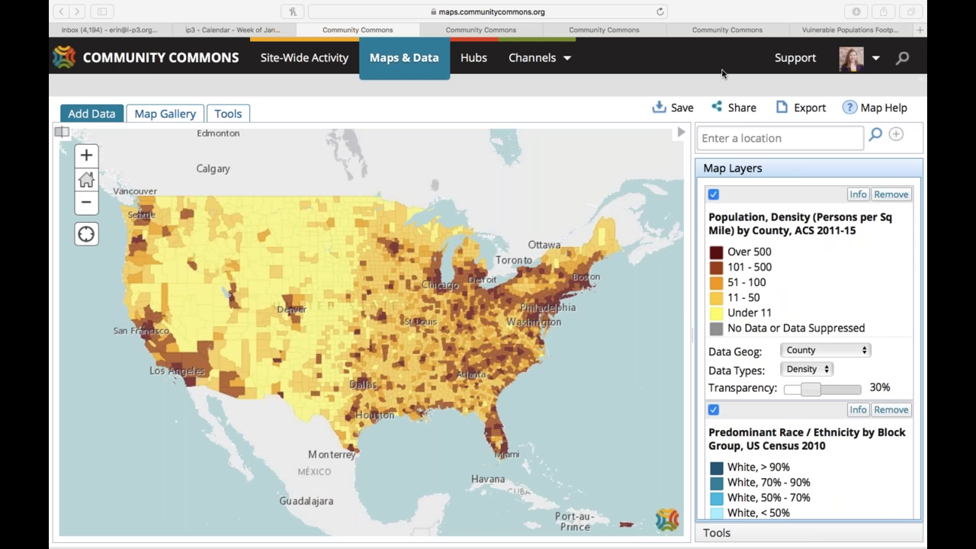
- Change the race/ethnicity layer's Data Geog from Block Group to Block
{"action": "scroll", "coordinate": [793, 309], "scroll_direction": "down", "scroll_amount": 1}
{"action": "scroll", "coordinate": [793, 309], "scroll_direction": "up", "scroll_amount": 1}
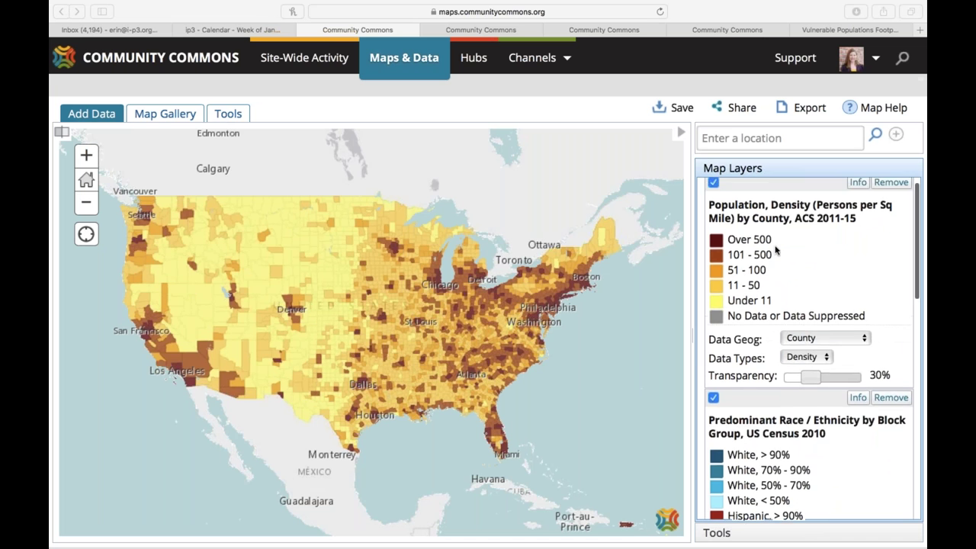
{"action": "scroll", "coordinate": [793, 309], "scroll_direction": "down", "scroll_amount": 1}
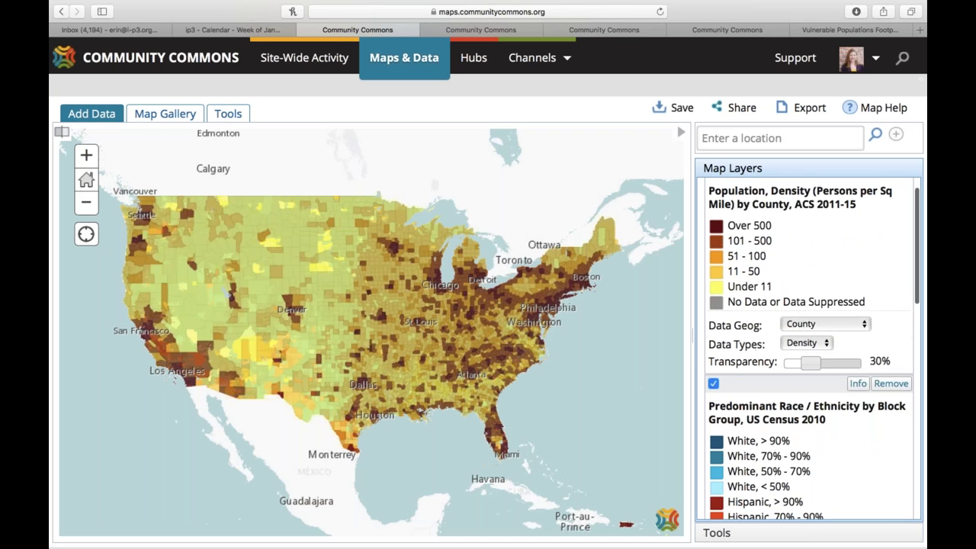
{"action": "scroll", "coordinate": [745, 338], "scroll_direction": "down", "scroll_amount": 4}
{"action": "scroll", "coordinate": [744, 338], "scroll_direction": "down", "scroll_amount": 10}
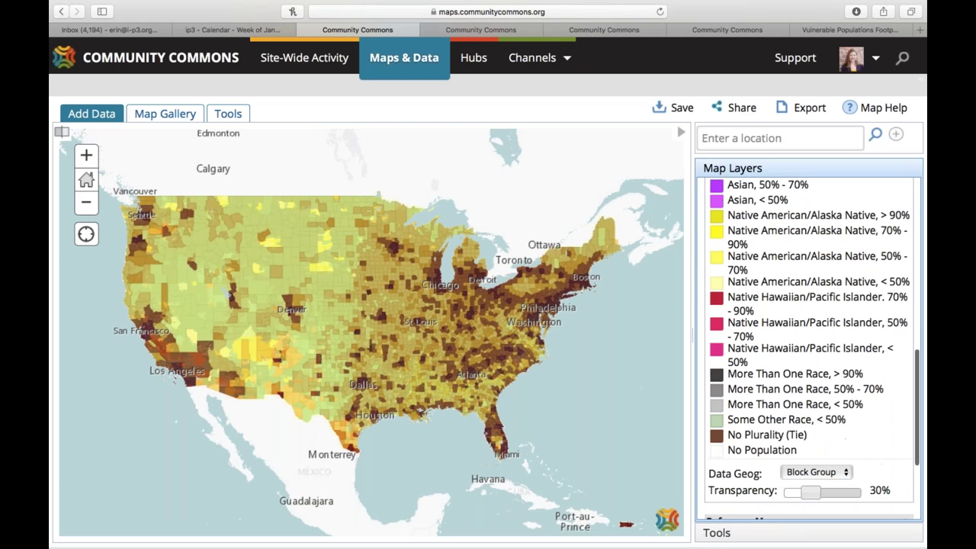
{"action": "scroll", "coordinate": [745, 338], "scroll_direction": "up", "scroll_amount": 5}
{"action": "scroll", "coordinate": [843, 379], "scroll_direction": "up", "scroll_amount": 10}
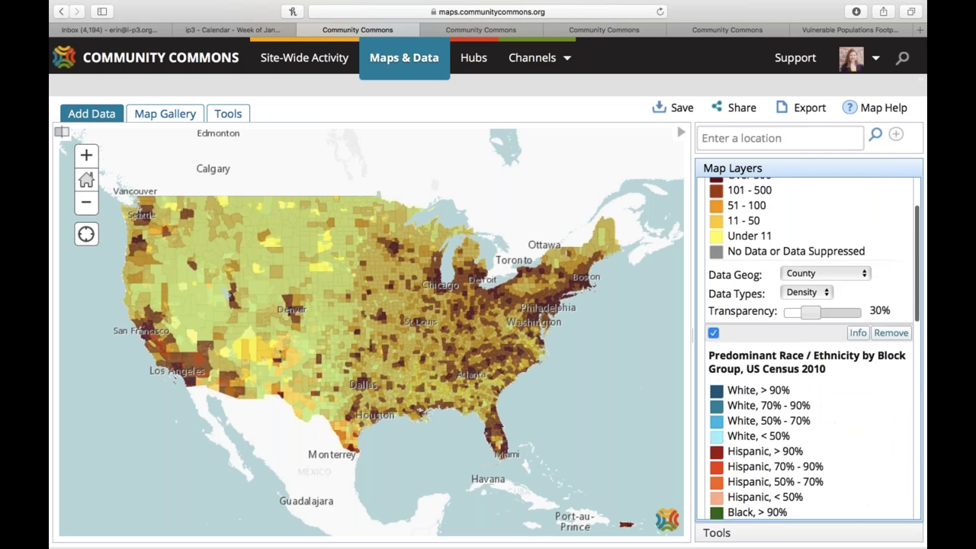
{"action": "scroll", "coordinate": [843, 379], "scroll_direction": "down", "scroll_amount": 17}
{"action": "left_click", "coordinate": [831, 433]}
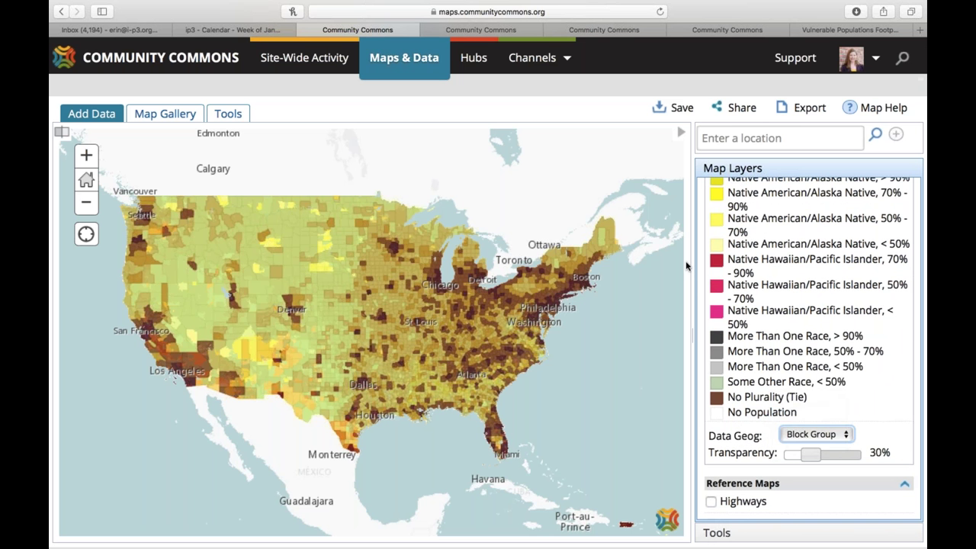
- Uncheck the Population, Density layer so only race/ethnicity by block remains visible
{"action": "scroll", "coordinate": [808, 343], "scroll_direction": "up", "scroll_amount": 3}
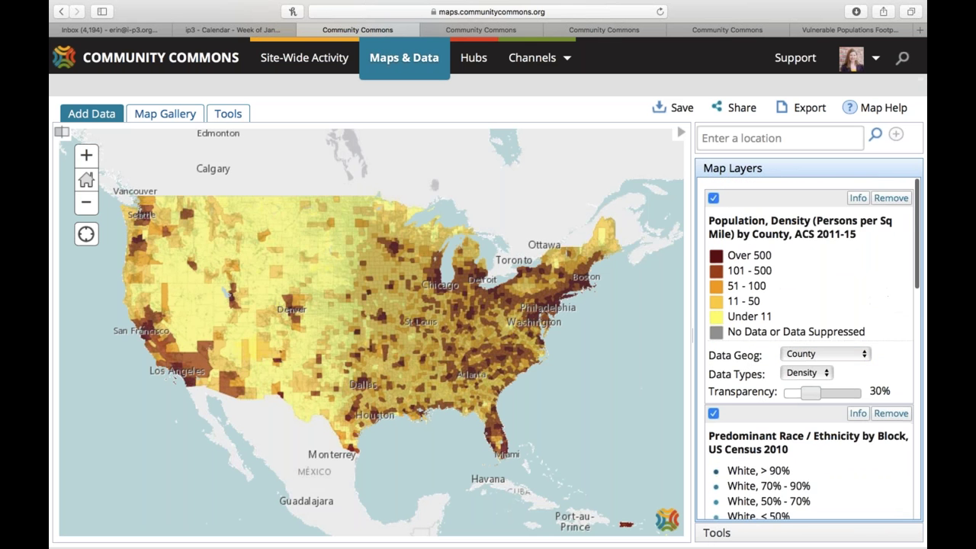
{"action": "left_click", "coordinate": [713, 194]}
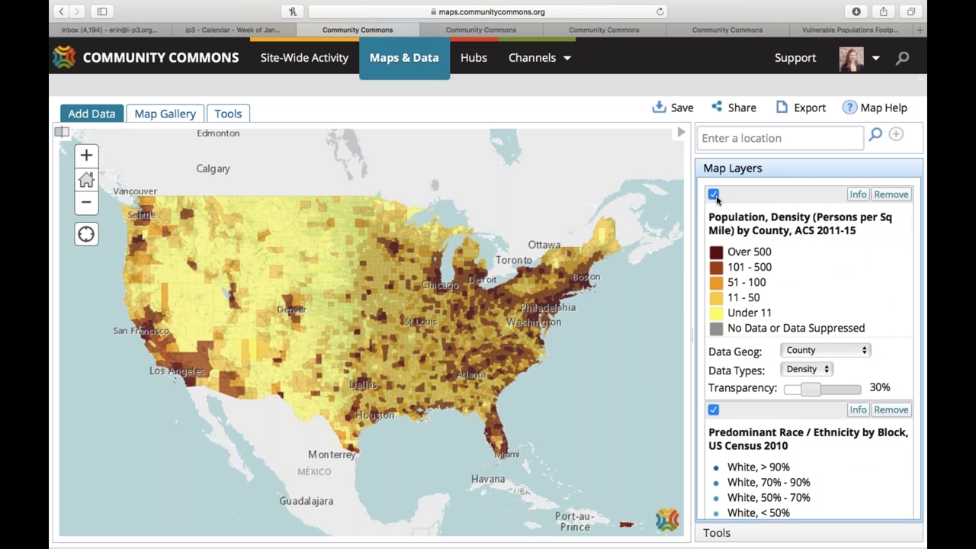
{"action": "scroll", "coordinate": [774, 358], "scroll_direction": "down", "scroll_amount": 3}
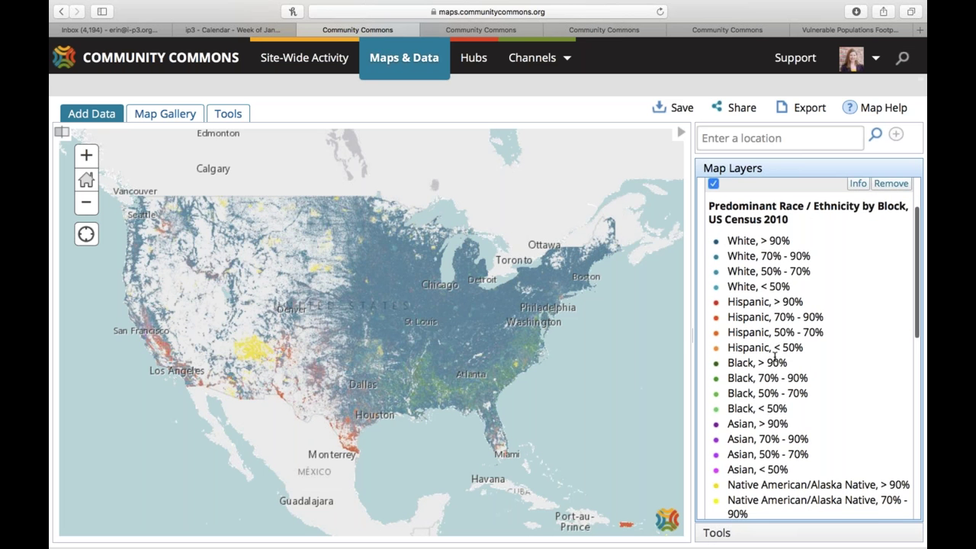
{"action": "scroll", "coordinate": [775, 357], "scroll_direction": "up", "scroll_amount": 1}
{"action": "scroll", "coordinate": [775, 357], "scroll_direction": "down", "scroll_amount": 1}
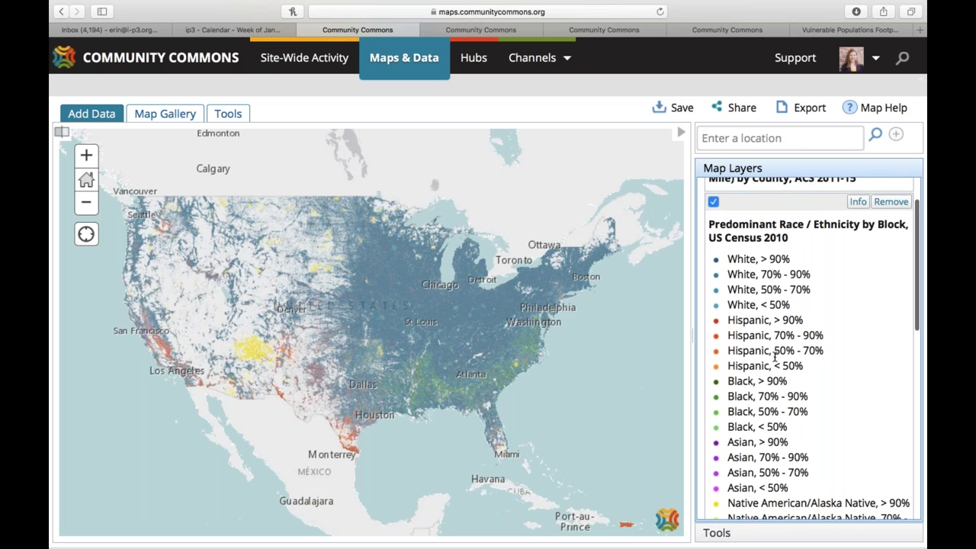
{"action": "scroll", "coordinate": [775, 357], "scroll_direction": "up", "scroll_amount": 3}
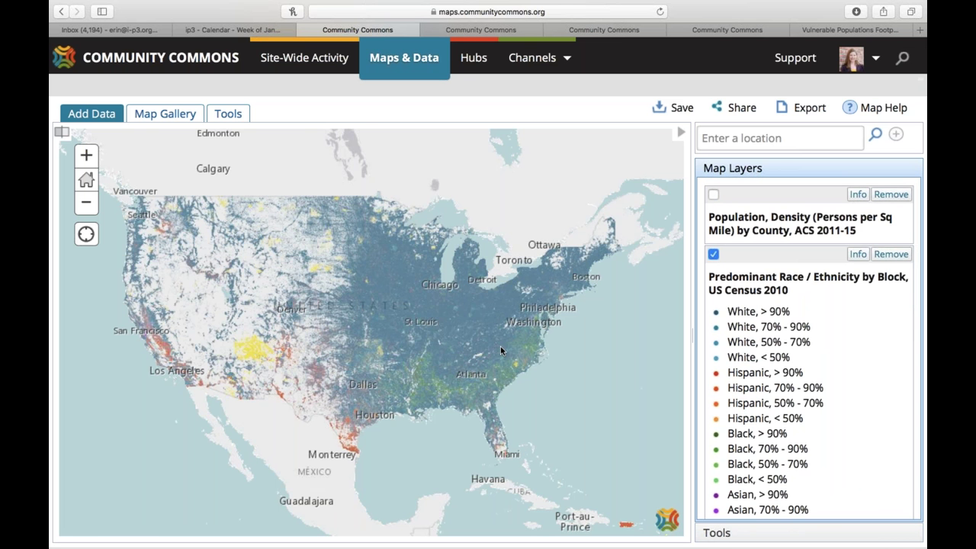
- Zoom and pan the map from the Southeast into North Carolina
{"action": "left_click_drag", "start_coordinate": [449, 318], "coordinate": [526, 416]}
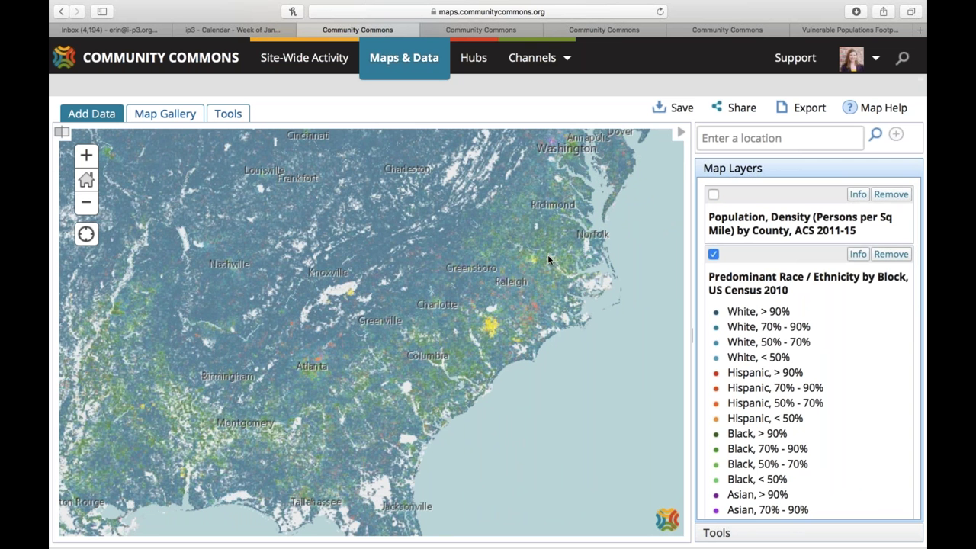
{"action": "left_click_drag", "start_coordinate": [417, 201], "coordinate": [656, 404]}
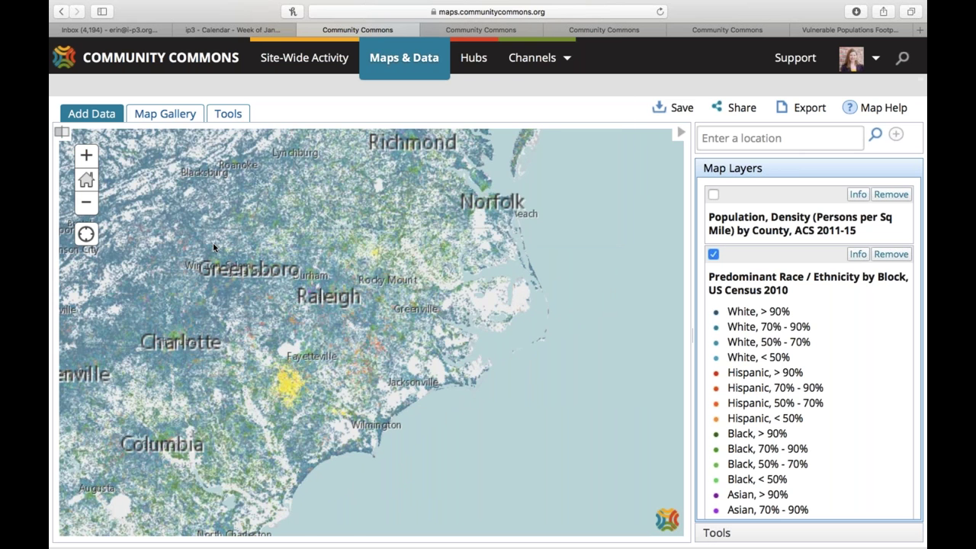
{"action": "left_click_drag", "start_coordinate": [213, 242], "coordinate": [294, 240]}
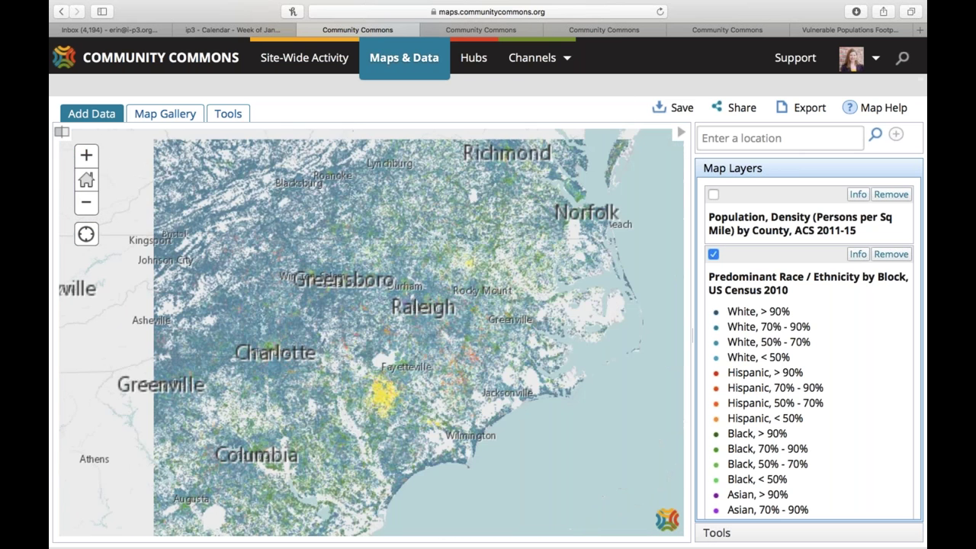
{"action": "left_click", "coordinate": [87, 157]}
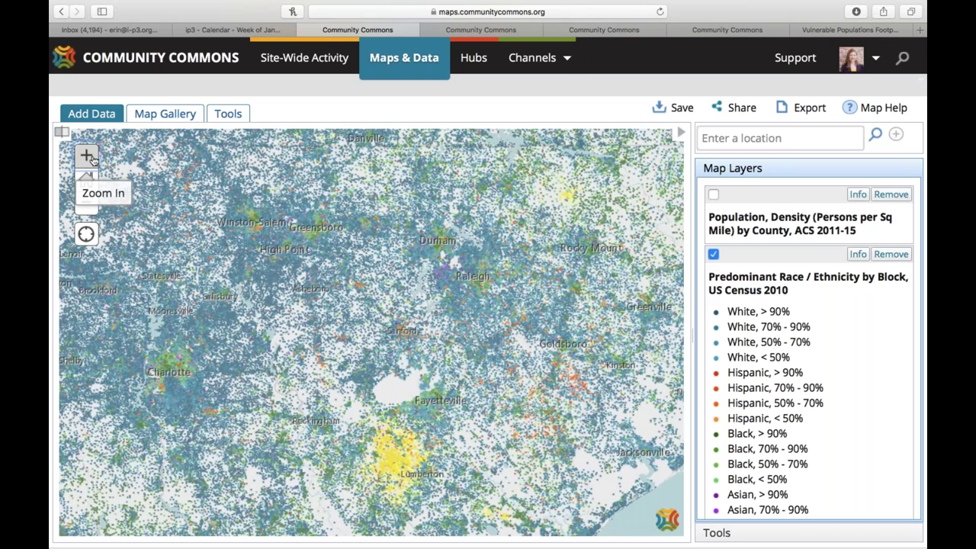
{"action": "left_click", "coordinate": [89, 158]}
{"action": "left_click_drag", "start_coordinate": [344, 252], "coordinate": [114, 210]}
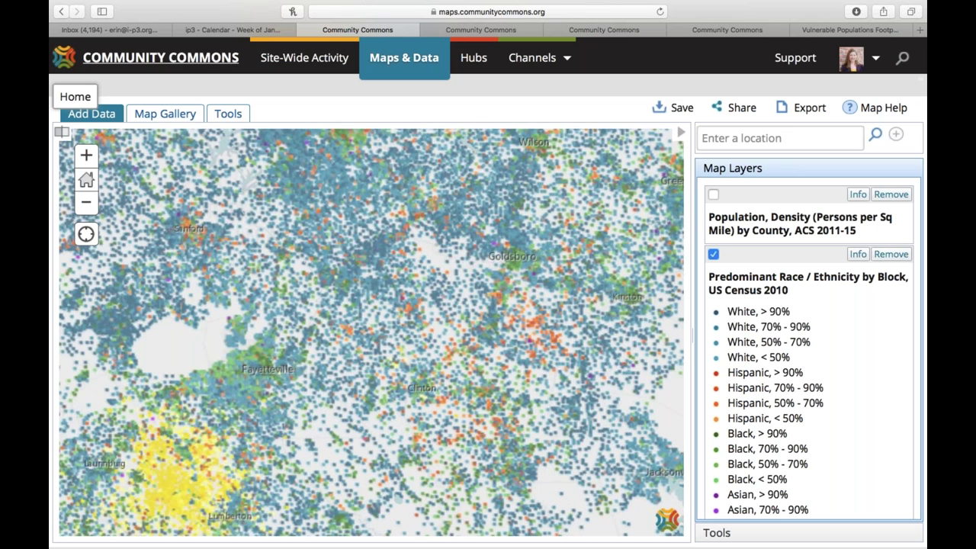
{"action": "left_click", "coordinate": [86, 202]}
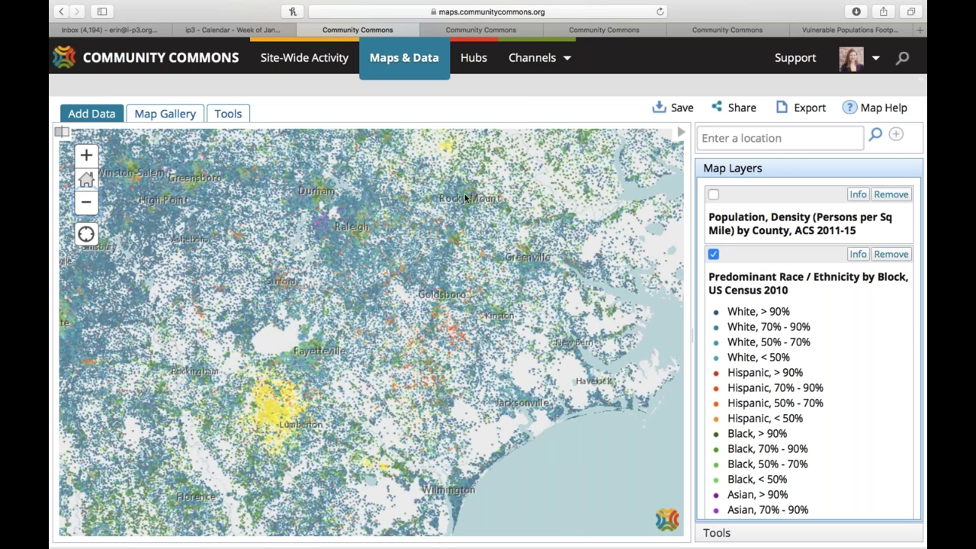
- Hide the race/ethnicity by block layer and turn county population density back on
{"action": "scroll", "coordinate": [808, 347], "scroll_direction": "down", "scroll_amount": 5}
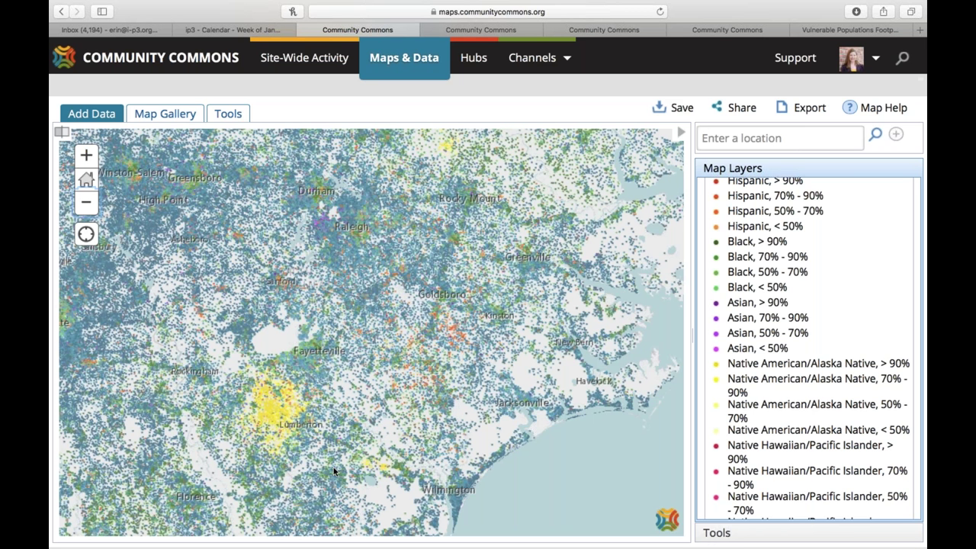
{"action": "scroll", "coordinate": [791, 277], "scroll_direction": "up", "scroll_amount": 5}
{"action": "scroll", "coordinate": [791, 278], "scroll_direction": "down", "scroll_amount": 1}
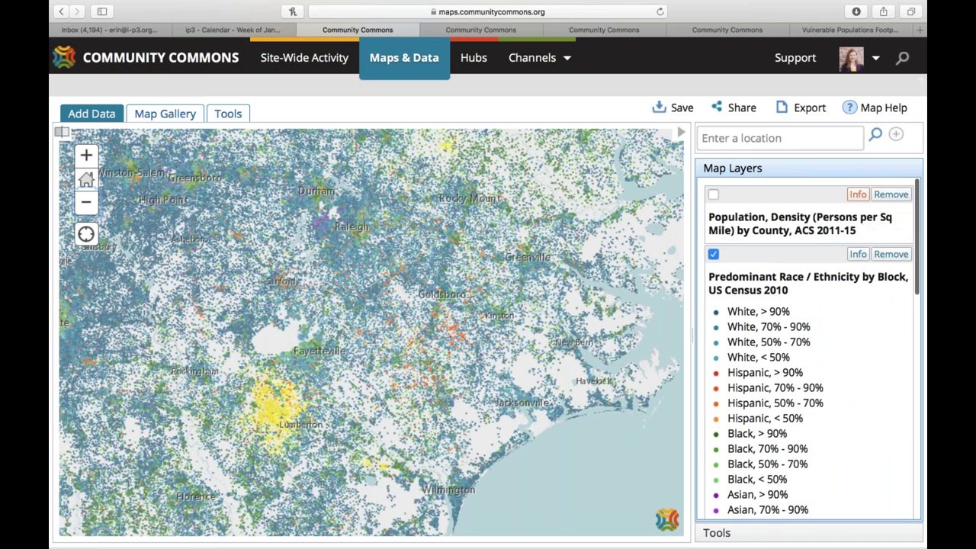
{"action": "left_click", "coordinate": [713, 254]}
{"action": "left_click", "coordinate": [714, 194]}
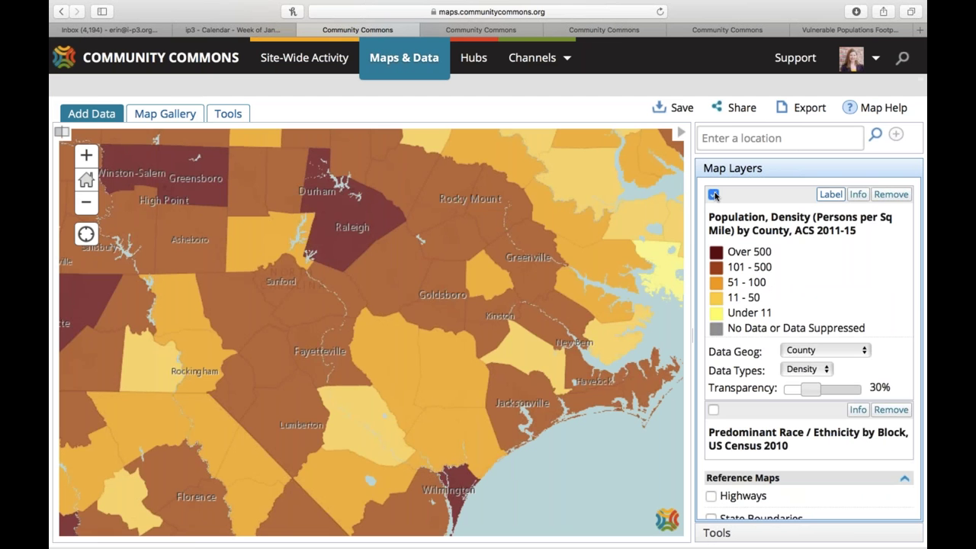
- Switch population density to Tract geography, then open Add Data to browse by topic
{"action": "left_click", "coordinate": [823, 350]}
{"action": "left_click", "coordinate": [801, 374]}
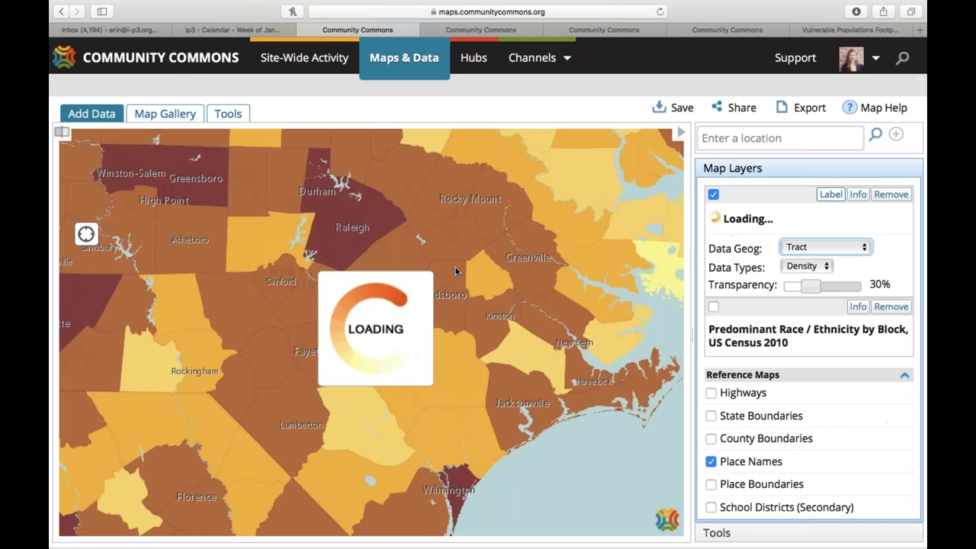
{"action": "left_click", "coordinate": [91, 114]}
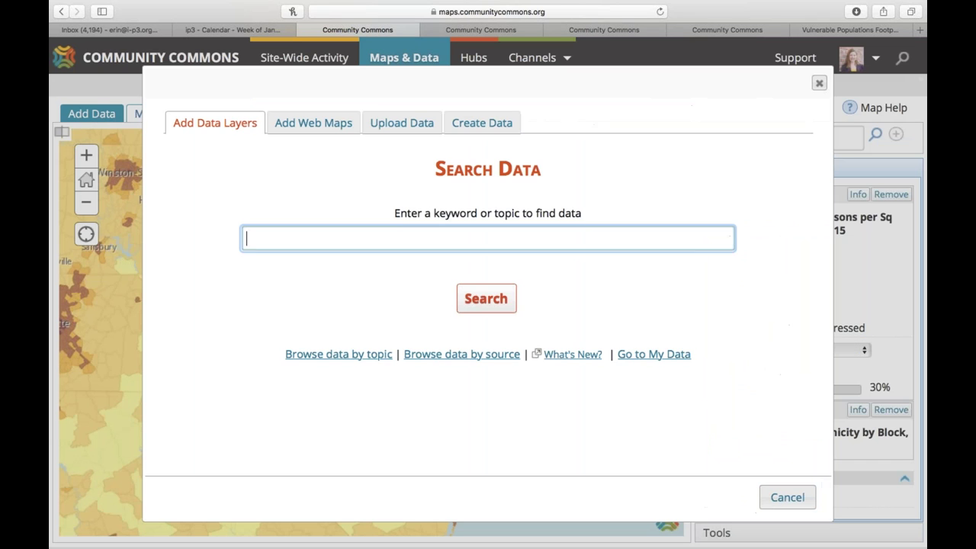
{"action": "left_click", "coordinate": [308, 359]}
- Expand Civic/Social > Demographics and toggle the Population, ACS 2011-15 dataset
{"action": "left_click", "coordinate": [364, 214]}
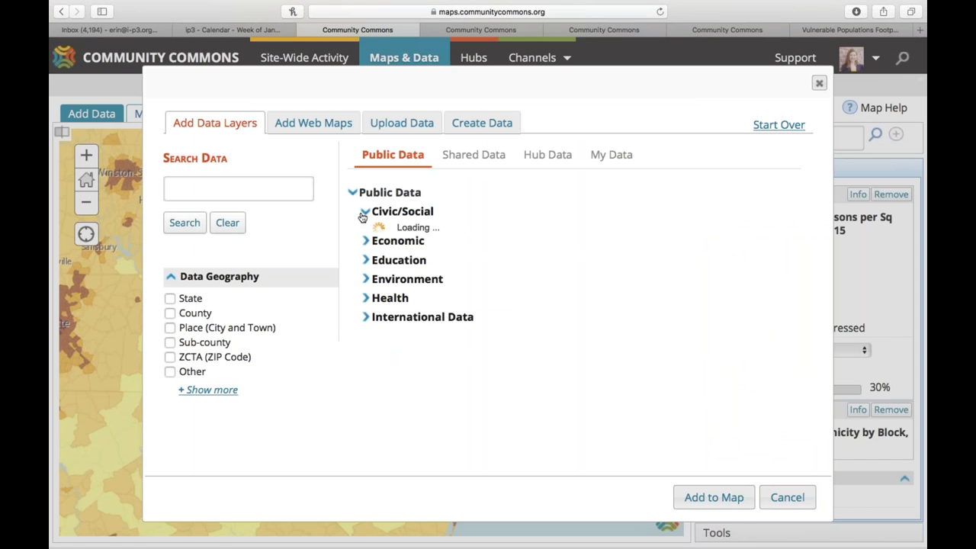
{"action": "left_click", "coordinate": [379, 288]}
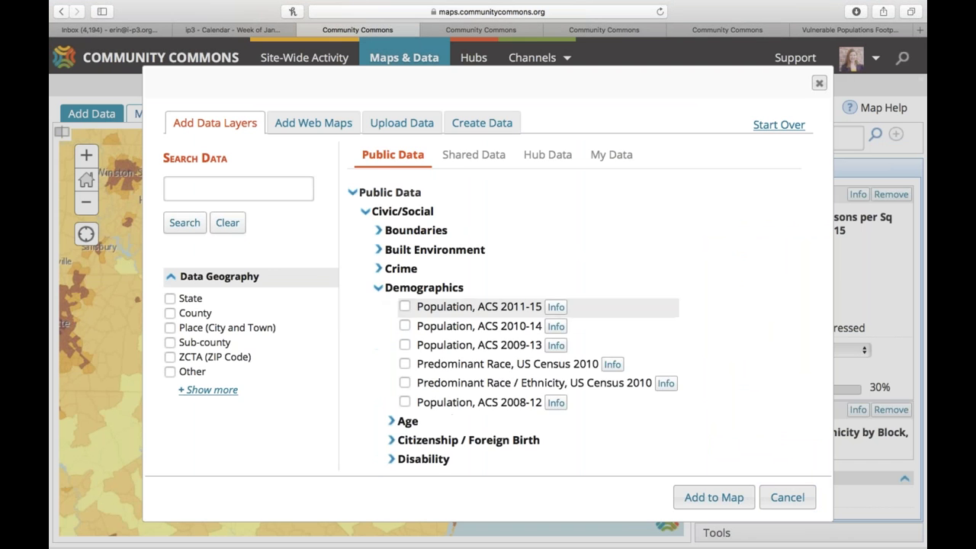
{"action": "scroll", "coordinate": [388, 363], "scroll_direction": "down", "scroll_amount": 1}
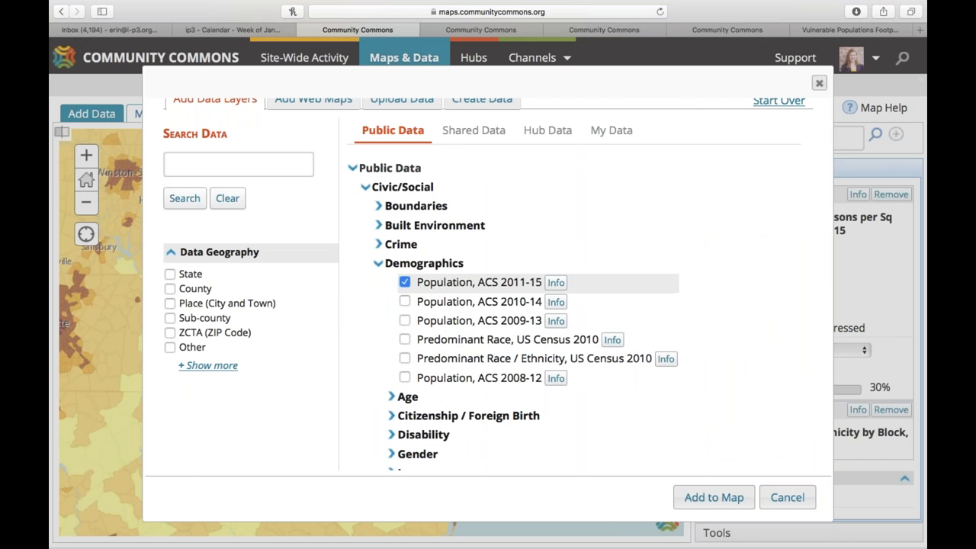
{"action": "left_click", "coordinate": [404, 282]}
{"action": "scroll", "coordinate": [404, 320], "scroll_direction": "down", "scroll_amount": 1}
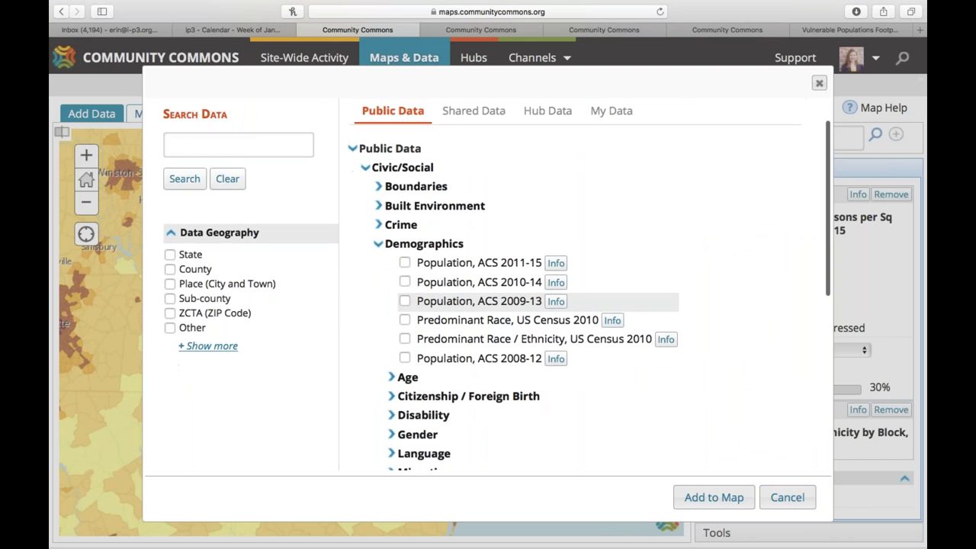
{"action": "scroll", "coordinate": [488, 305], "scroll_direction": "down", "scroll_amount": 2}
- Explore the Age, Citizenship / Foreign Birth and Migration dataset categories
{"action": "left_click", "coordinate": [407, 331]}
{"action": "scroll", "coordinate": [488, 305], "scroll_direction": "down", "scroll_amount": 3}
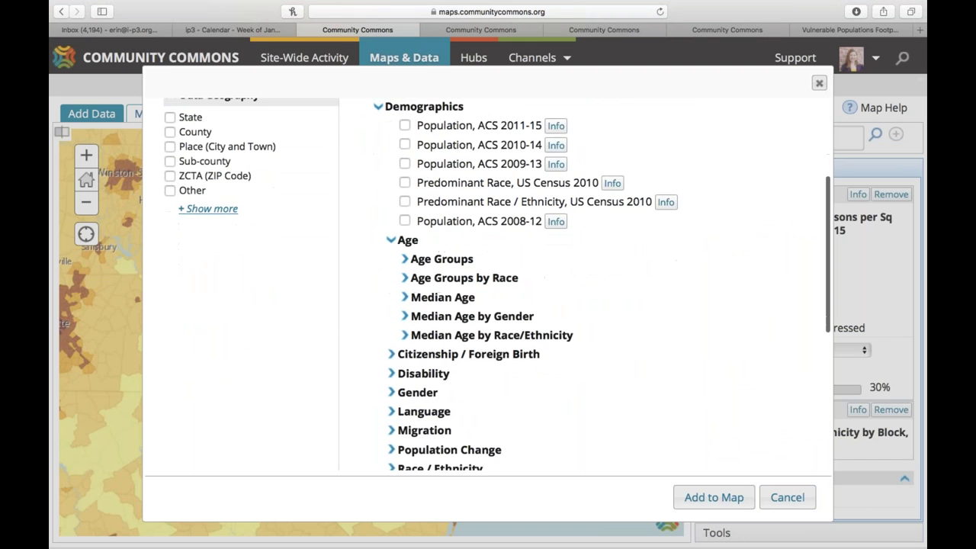
{"action": "left_click", "coordinate": [468, 354]}
{"action": "scroll", "coordinate": [472, 177], "scroll_direction": "down", "scroll_amount": 4}
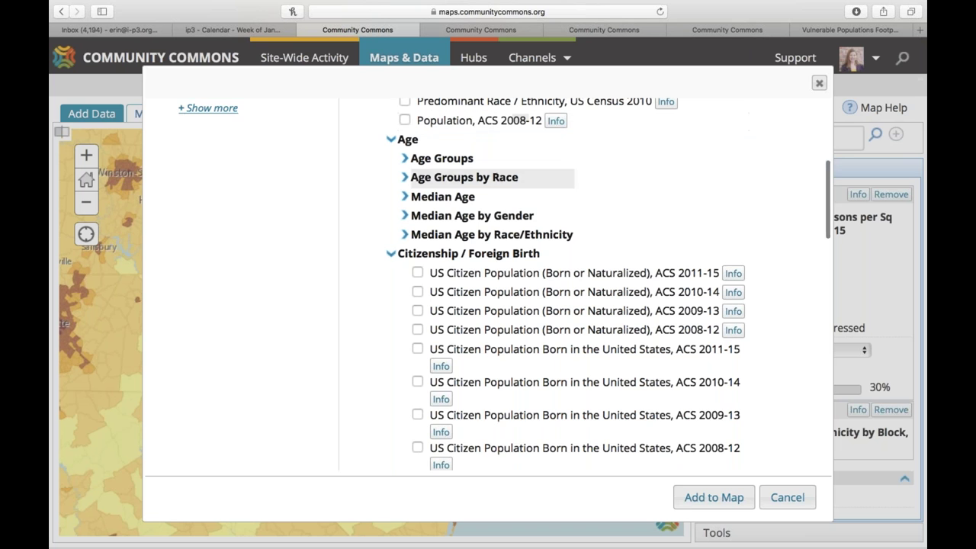
{"action": "scroll", "coordinate": [414, 255], "scroll_direction": "up", "scroll_amount": 2}
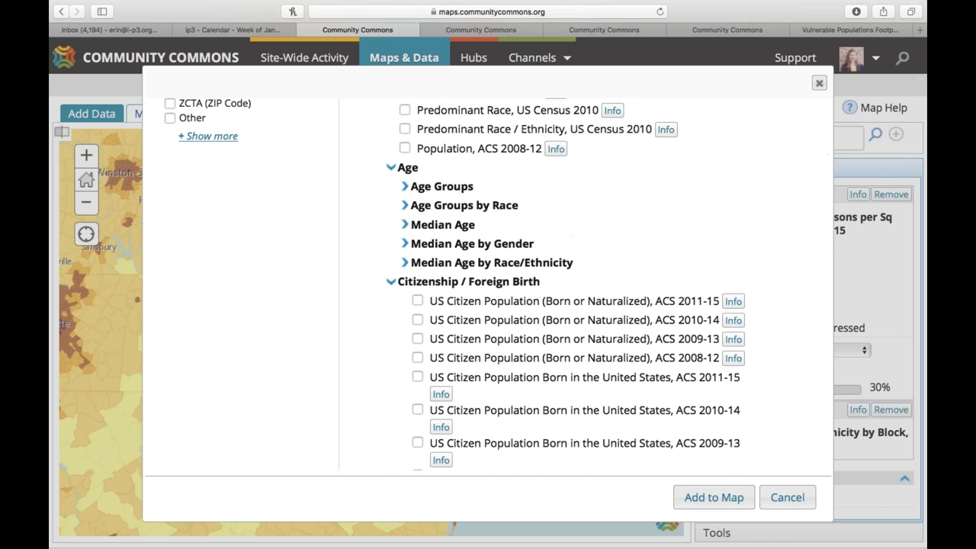
{"action": "left_click", "coordinate": [412, 282]}
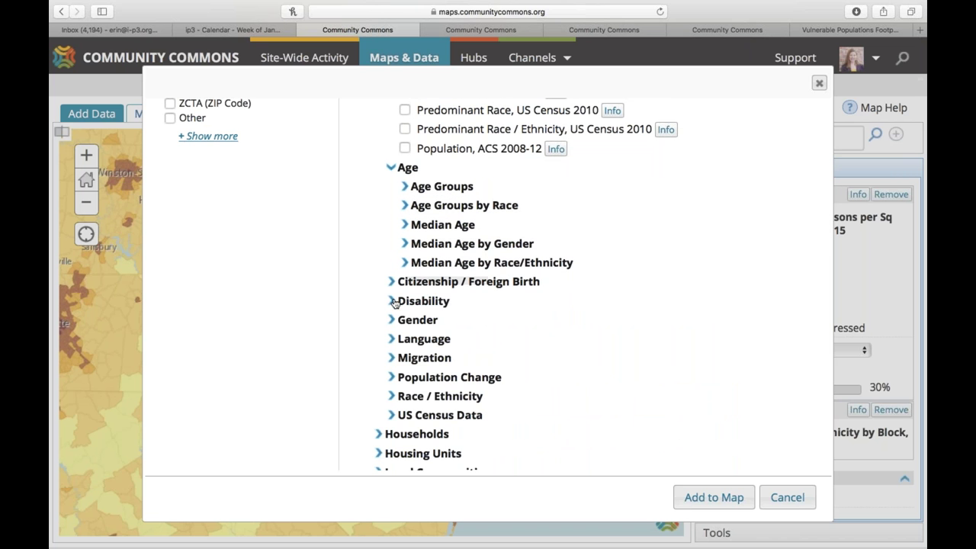
{"action": "scroll", "coordinate": [392, 305], "scroll_direction": "down", "scroll_amount": 2}
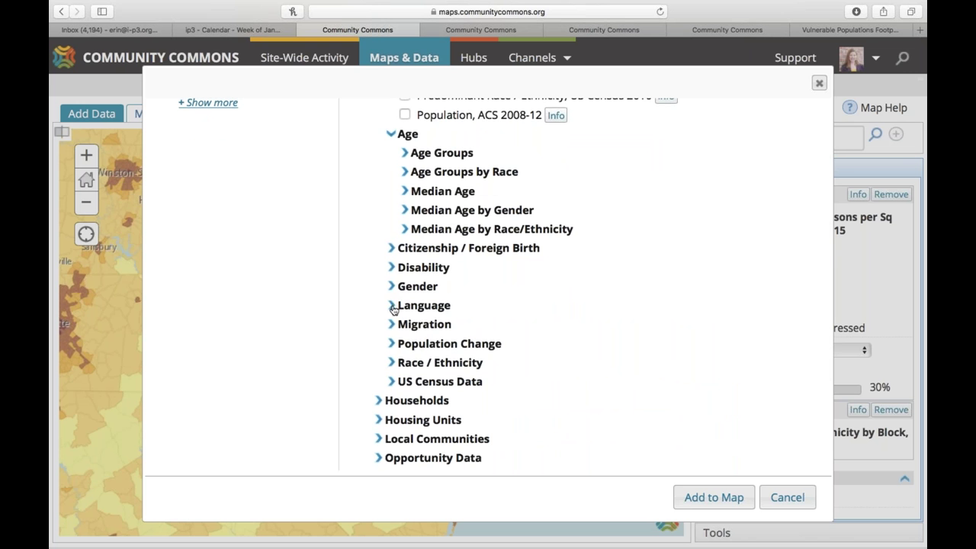
{"action": "left_click", "coordinate": [396, 324]}
{"action": "scroll", "coordinate": [412, 321], "scroll_direction": "down", "scroll_amount": 5}
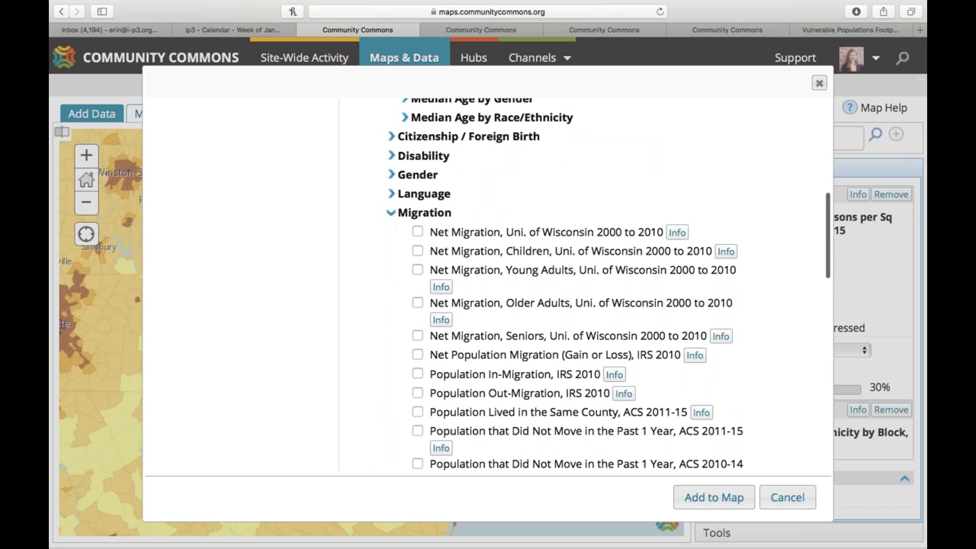
{"action": "scroll", "coordinate": [579, 305], "scroll_direction": "down", "scroll_amount": 10}
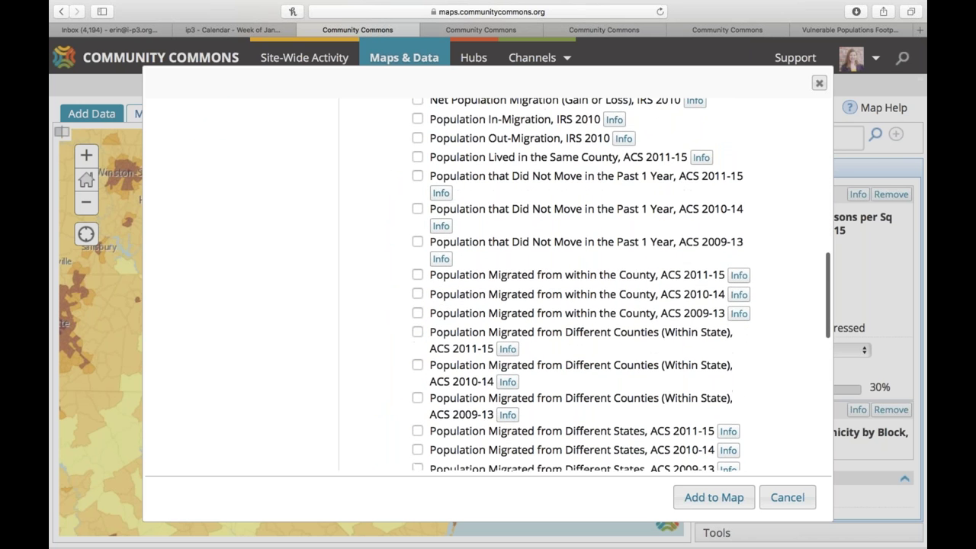
{"action": "scroll", "coordinate": [397, 267], "scroll_direction": "up", "scroll_amount": 10}
{"action": "left_click", "coordinate": [389, 221]}
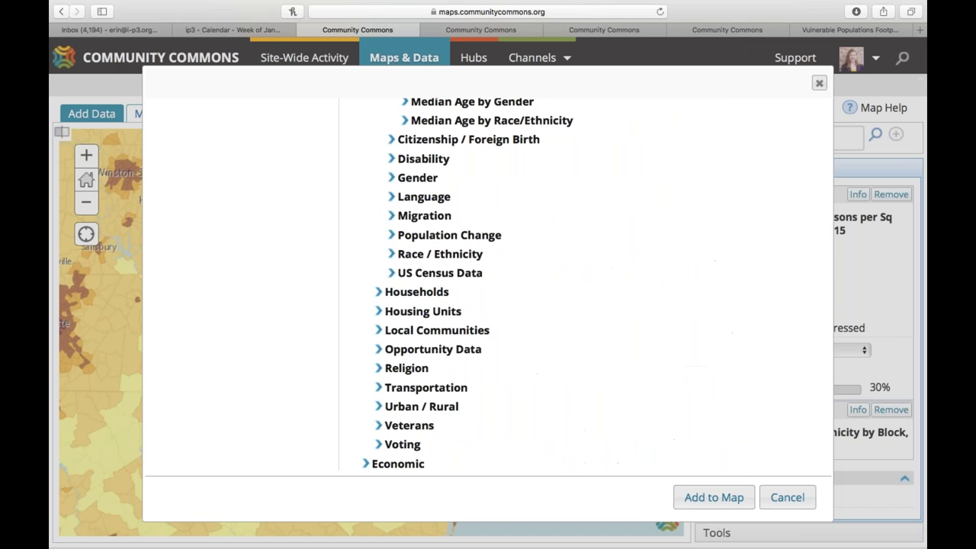
- Browse US Census Data and Race / Ethnicity subtopics, including Ethnicity Alone and Populations of Color
{"action": "left_click", "coordinate": [390, 268]}
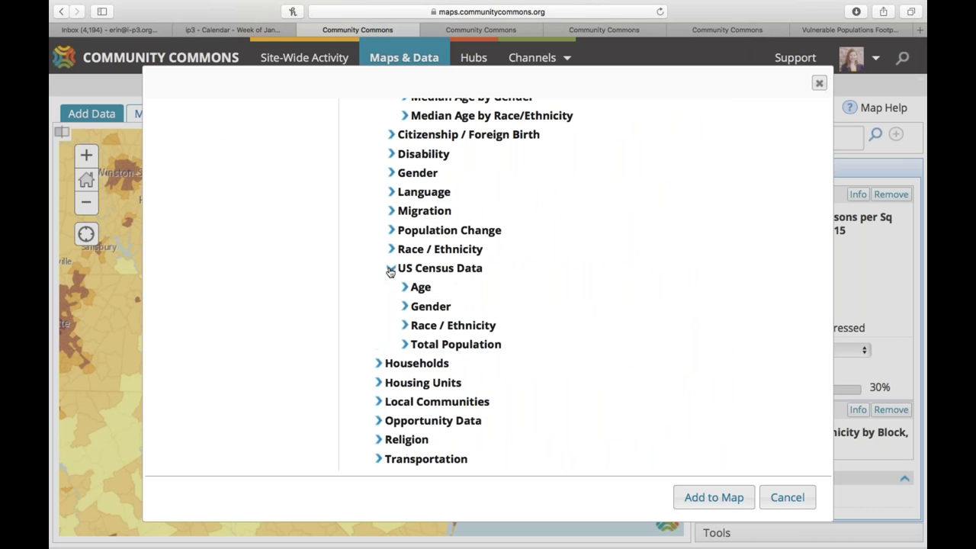
{"action": "left_click", "coordinate": [391, 268]}
{"action": "left_click", "coordinate": [390, 248]}
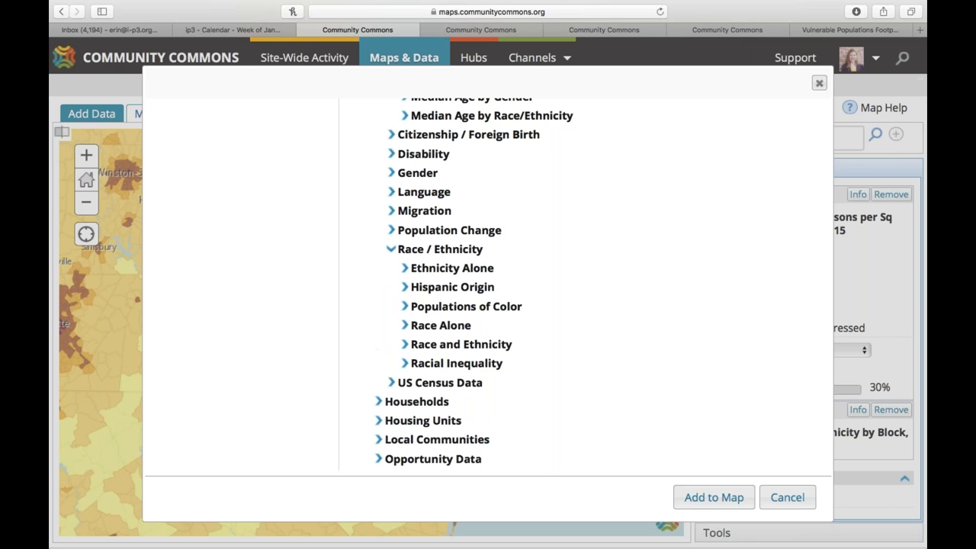
{"action": "left_click", "coordinate": [402, 268]}
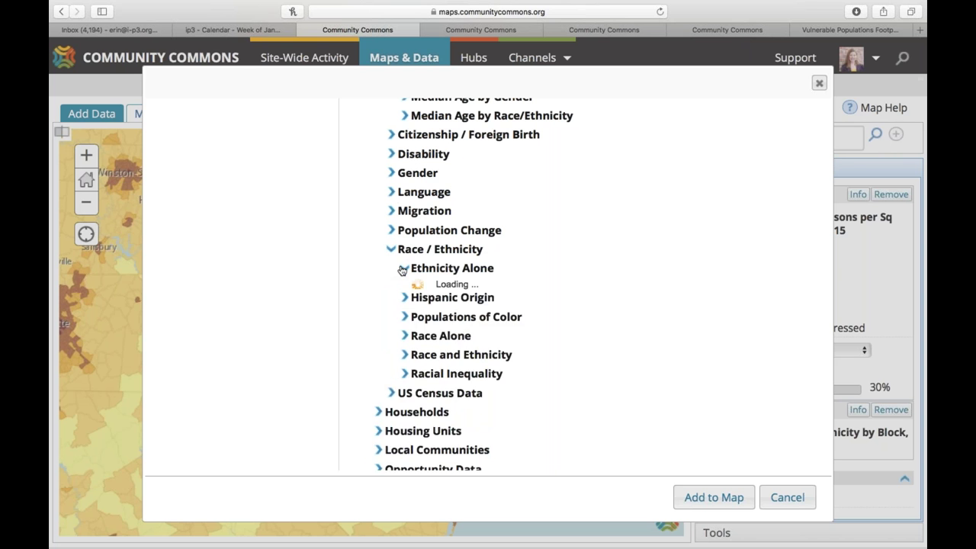
{"action": "scroll", "coordinate": [401, 270], "scroll_direction": "down", "scroll_amount": 2}
{"action": "left_click", "coordinate": [402, 206]}
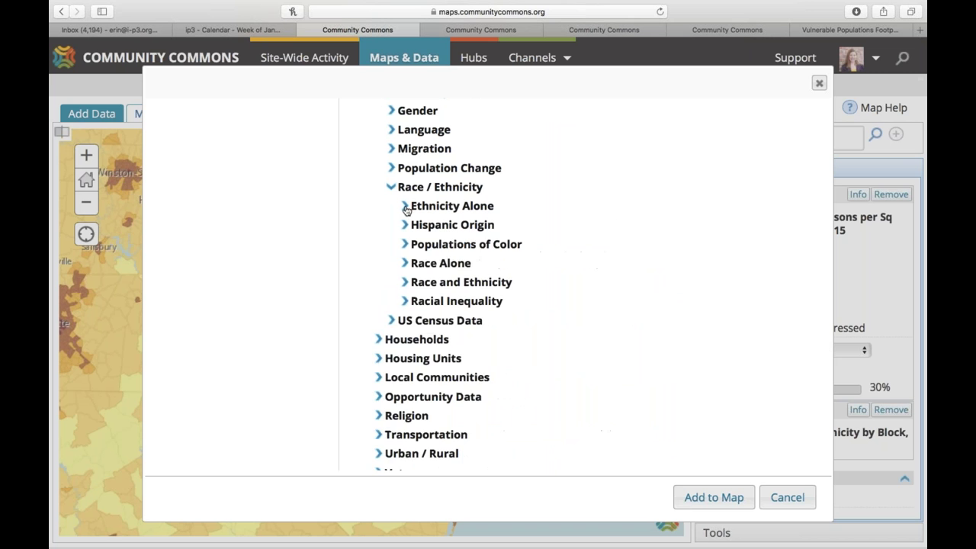
{"action": "left_click", "coordinate": [406, 244]}
{"action": "left_click", "coordinate": [408, 242]}
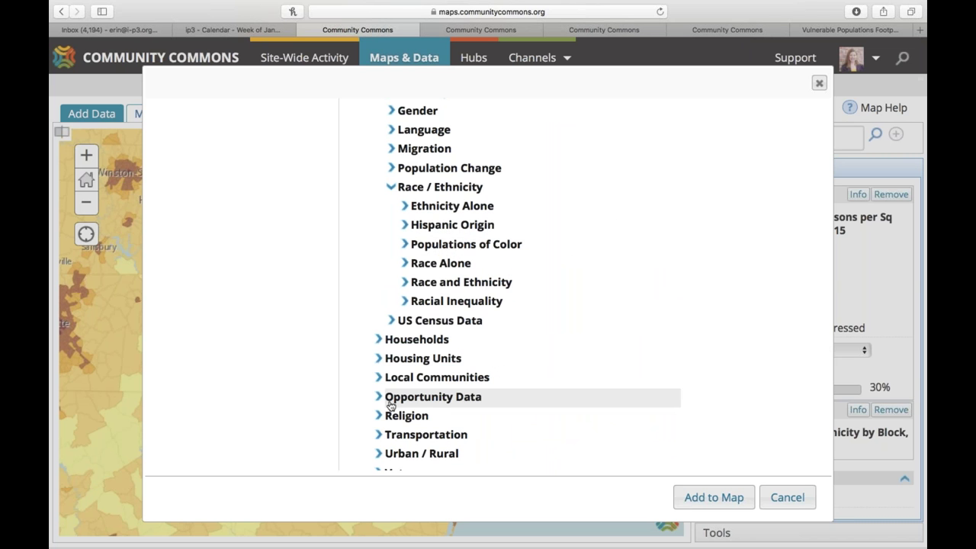
{"action": "scroll", "coordinate": [390, 404], "scroll_direction": "up", "scroll_amount": 10}
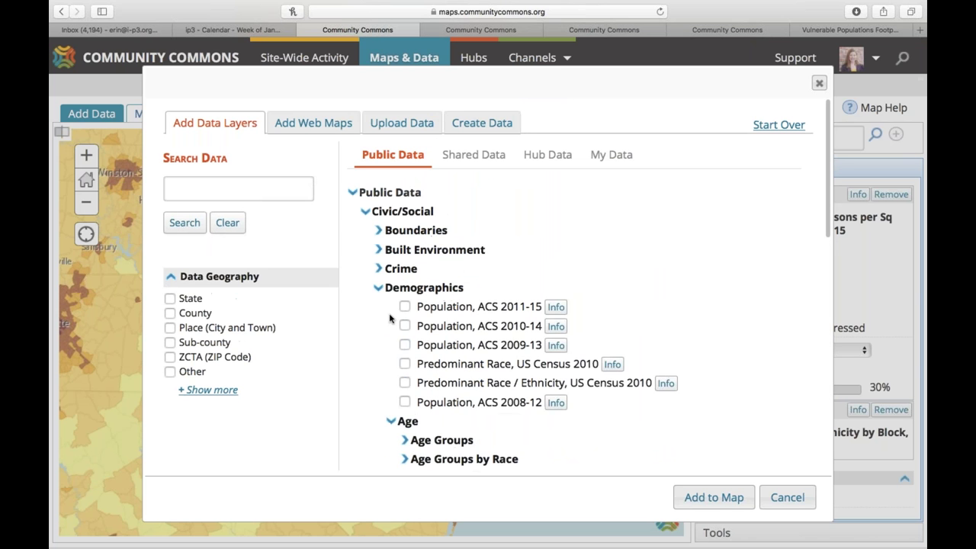
{"action": "left_click", "coordinate": [397, 287]}
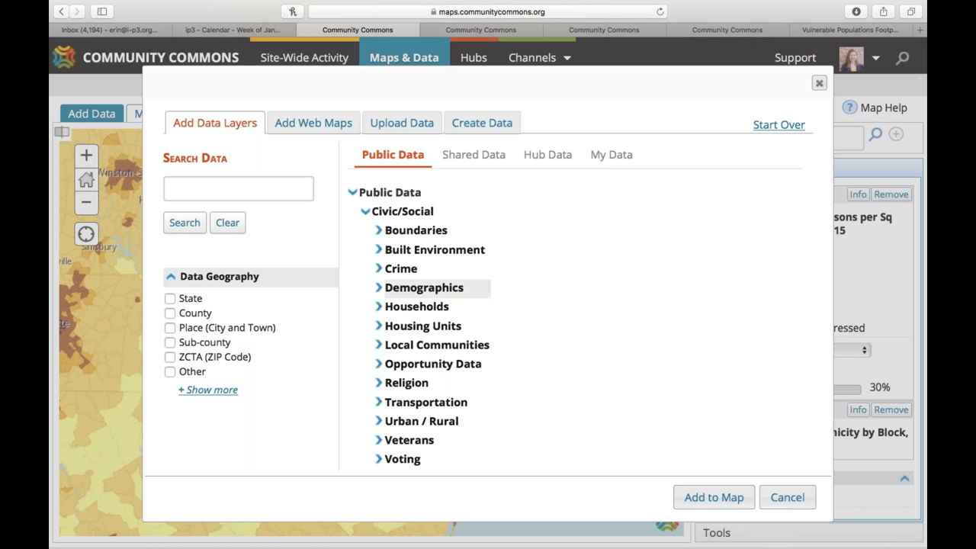
{"action": "left_click", "coordinate": [379, 287]}
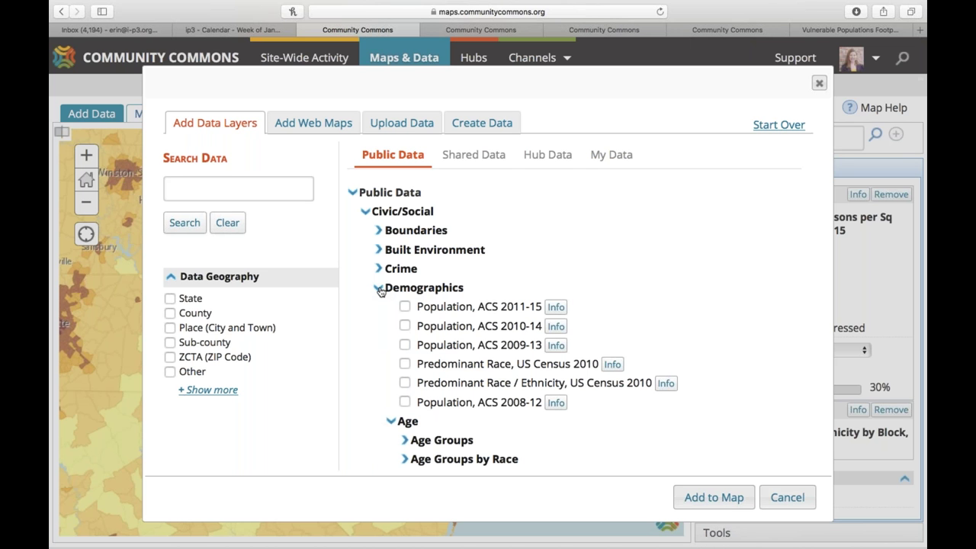
- Close the Add Data dialog and reopen it on its Search Data page
{"action": "left_click", "coordinate": [820, 83]}
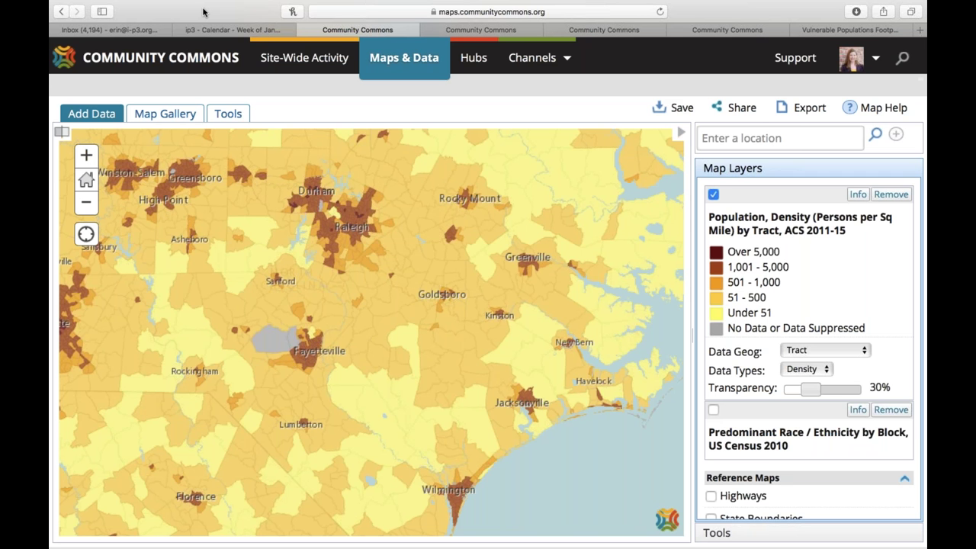
{"action": "left_click", "coordinate": [84, 106]}
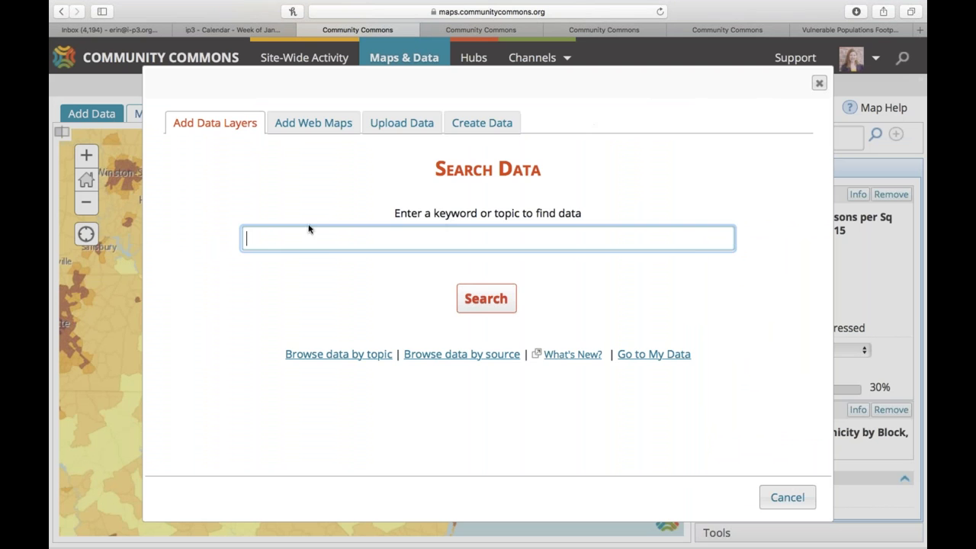
- Search the data catalogue for 'asian', returning 127 layers led by Asian Householders, ACS 2011-15
{"action": "type", "text": "asian"}
{"action": "left_click", "coordinate": [477, 296]}
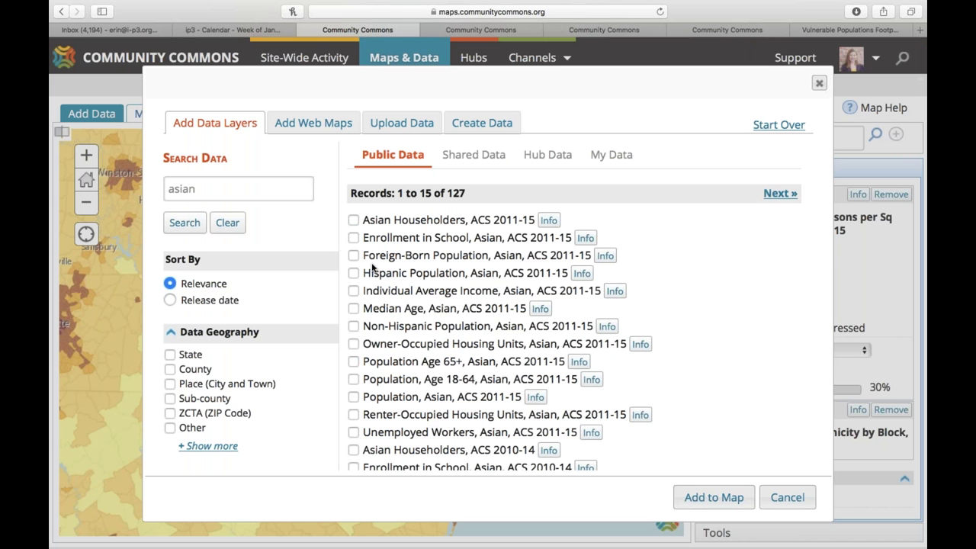